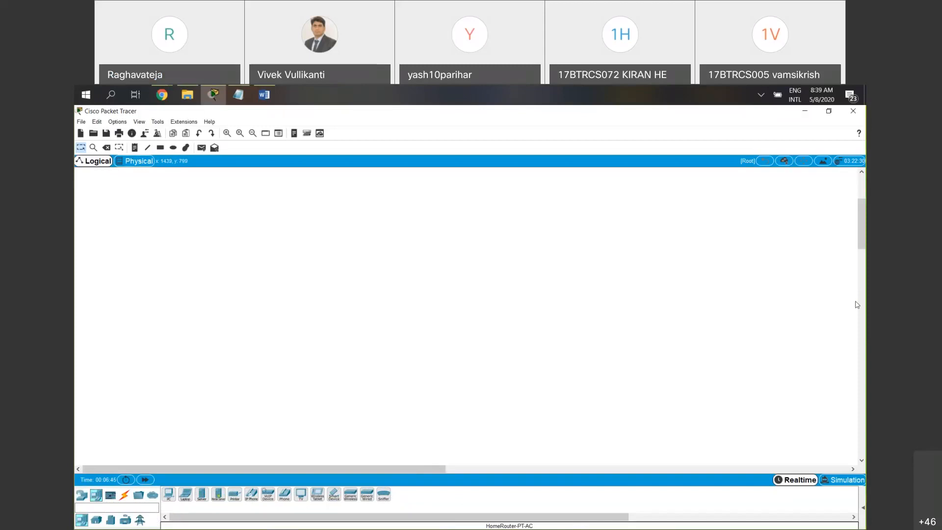
left_click(829, 296)
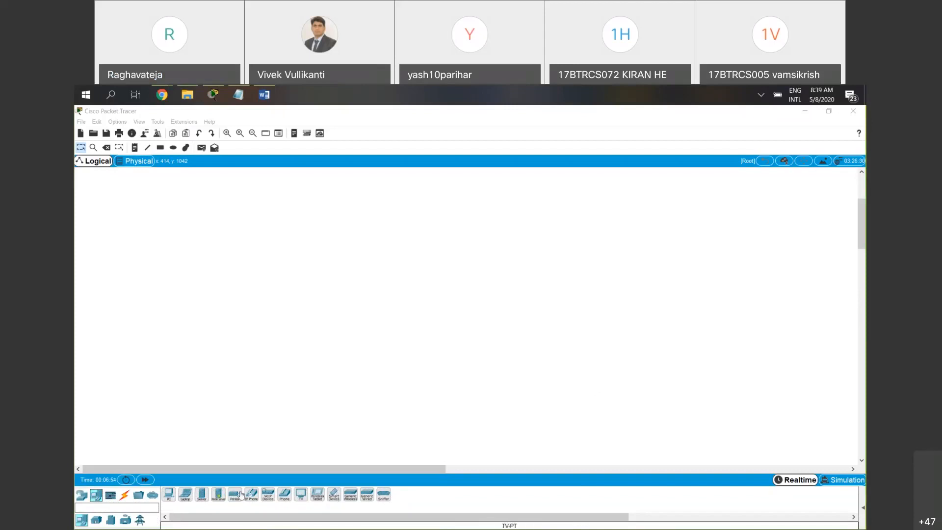
left_click(81, 521)
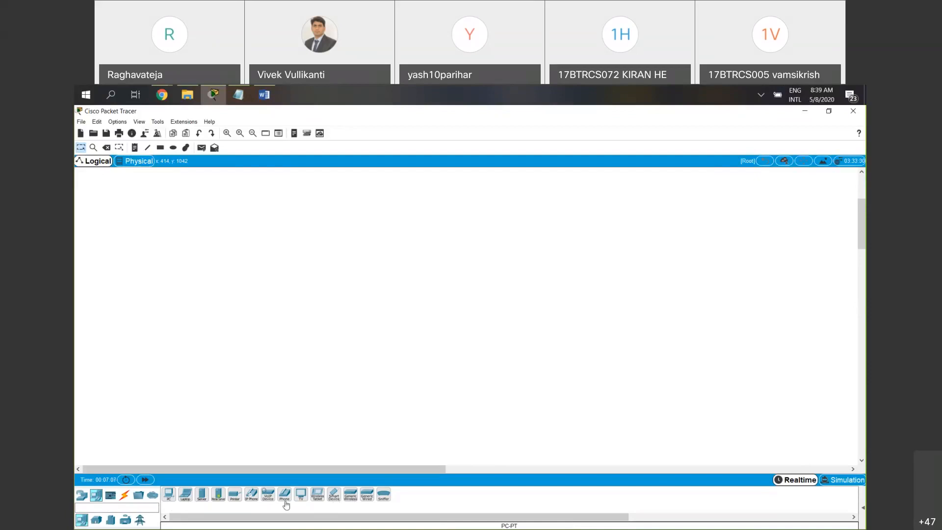
left_click(97, 521)
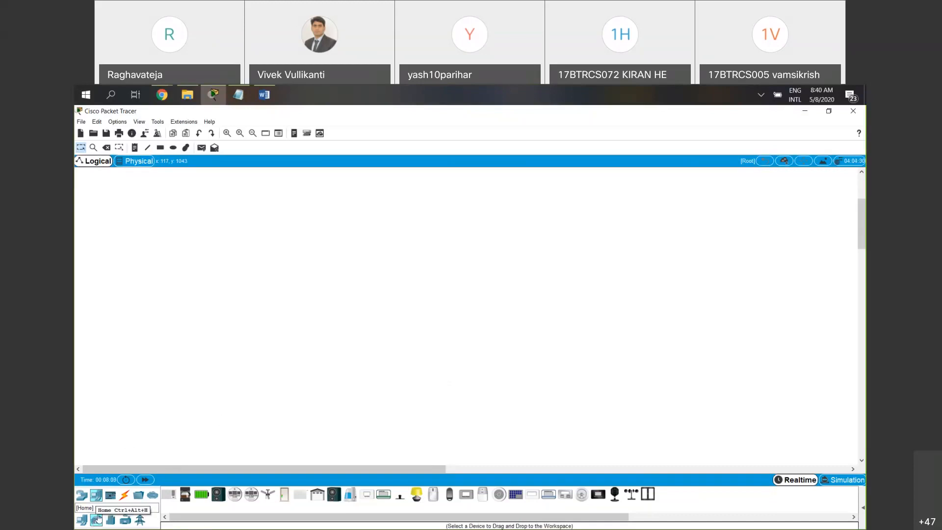
left_click(299, 493)
left_click(312, 378)
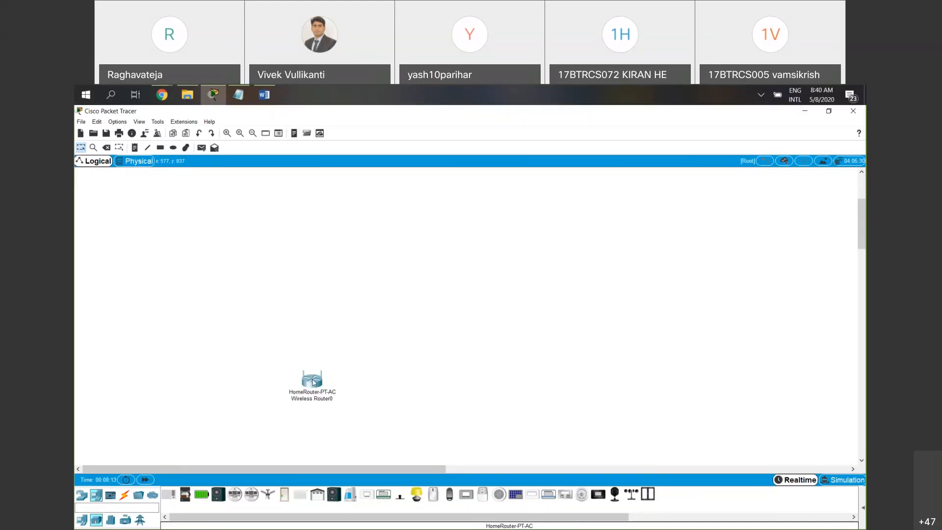
key("ctrl+z")
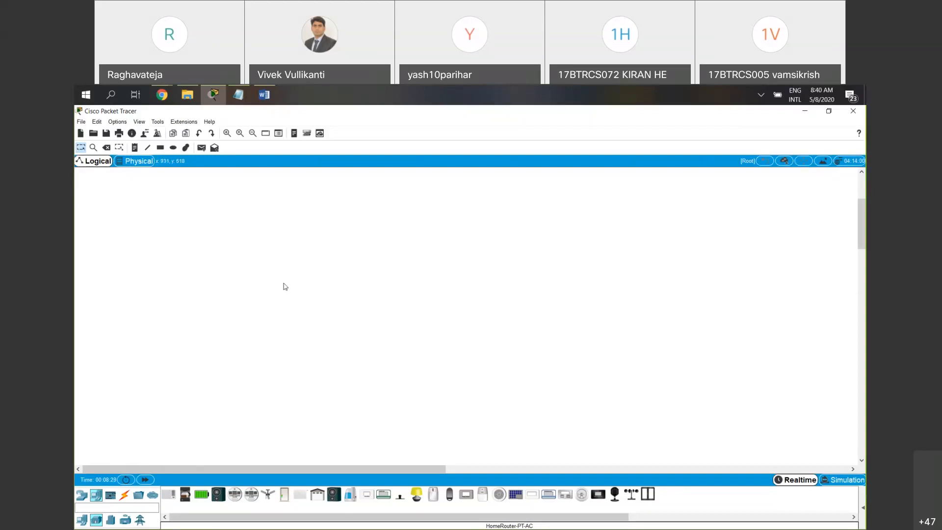
Add a generic Switch-PT near the middle of the empty logical workspace
left_click(81, 495)
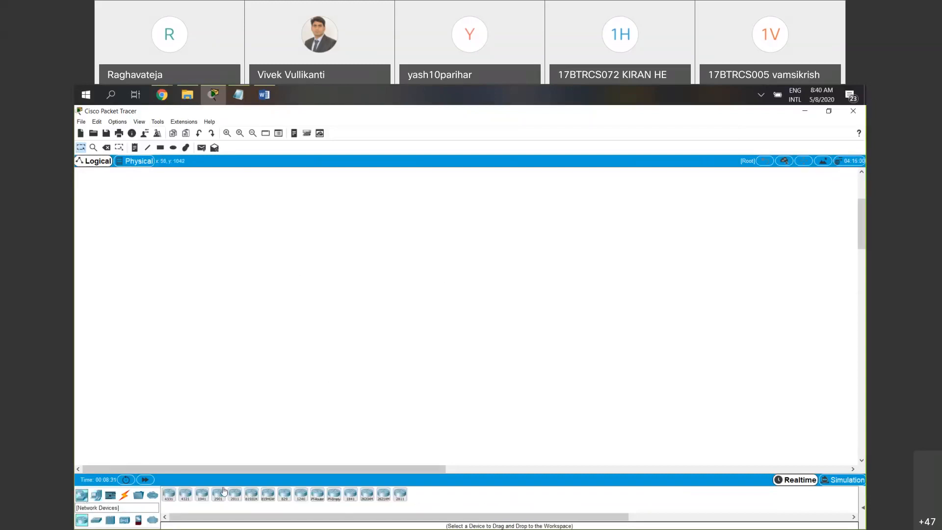
left_click(97, 520)
left_click(185, 495)
left_click(401, 262)
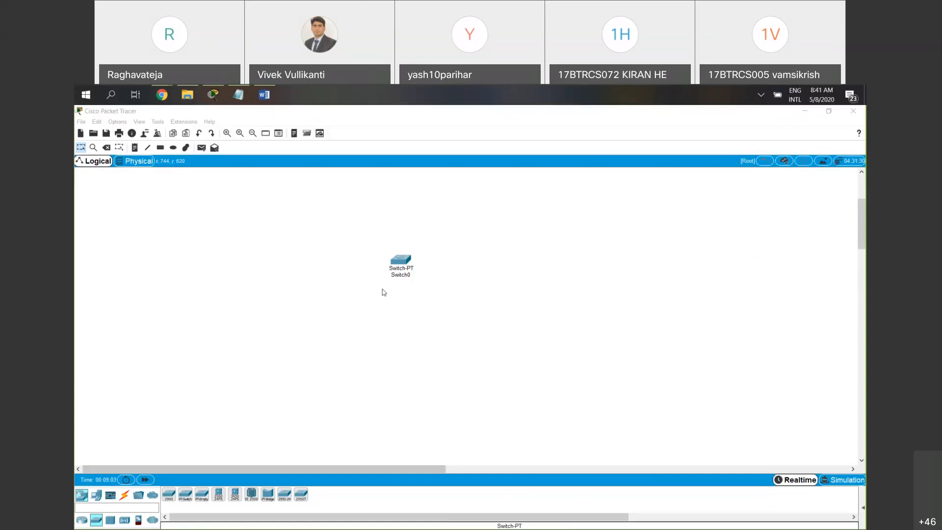
left_click(383, 264)
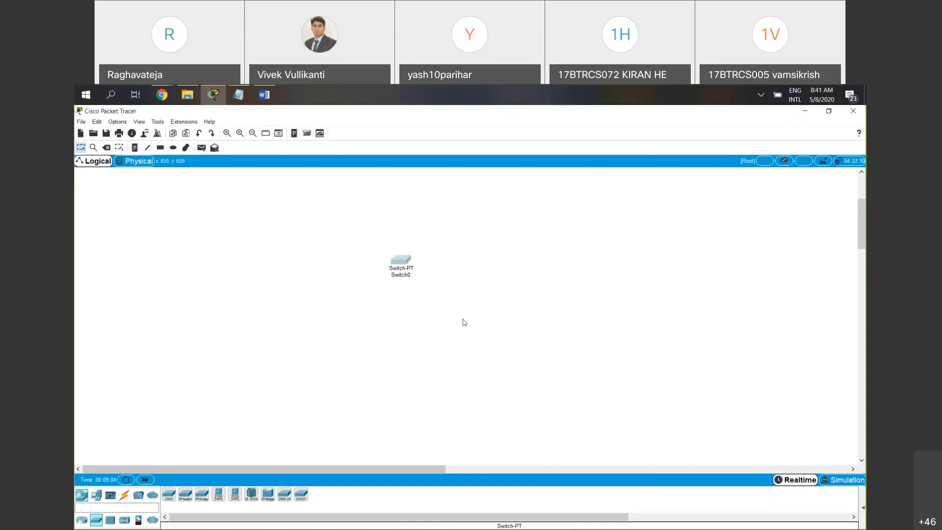
left_click_drag(476, 305, 313, 227)
Place a Door and a Webcam from the home devices in a row below the switch
left_click(96, 496)
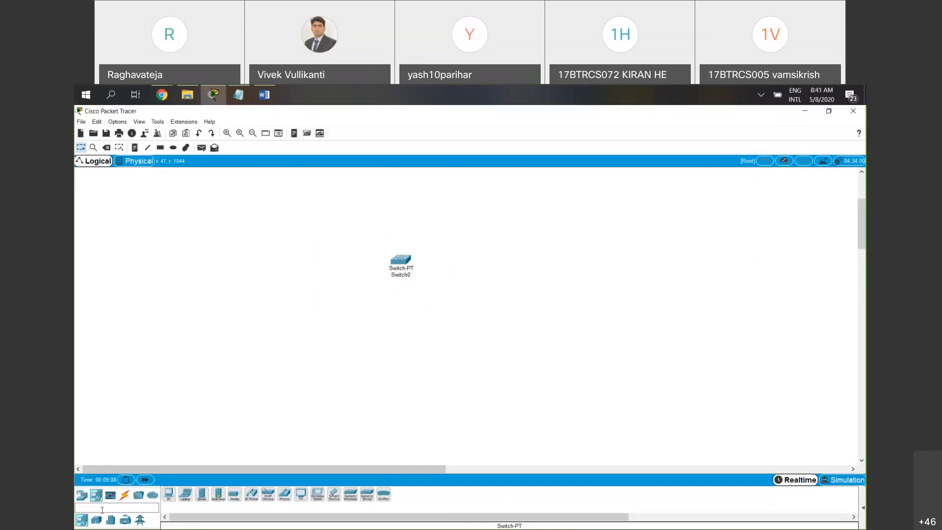
left_click(97, 521)
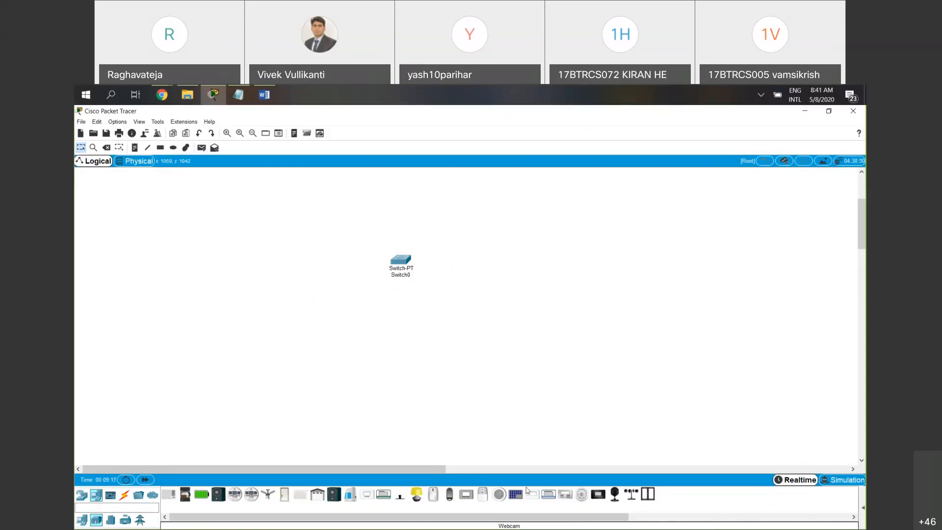
left_click(289, 496)
left_click(285, 326)
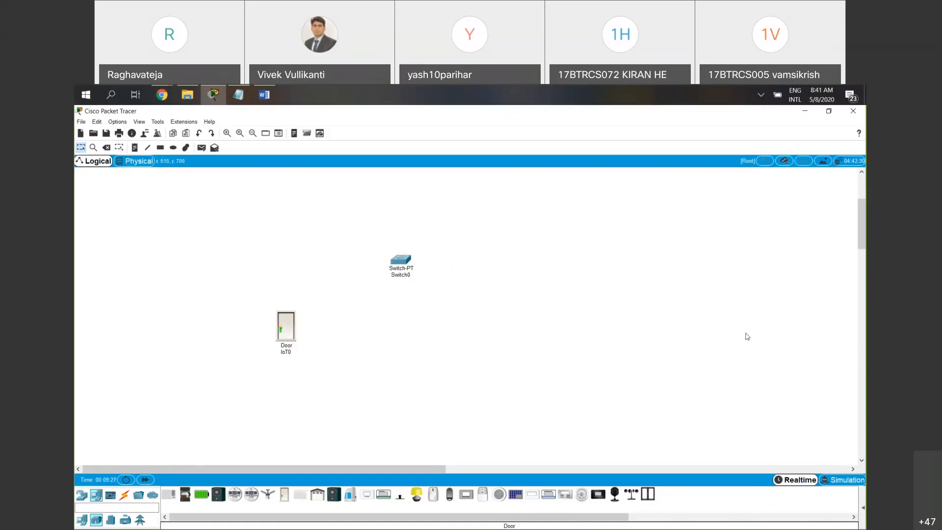
left_click(766, 284)
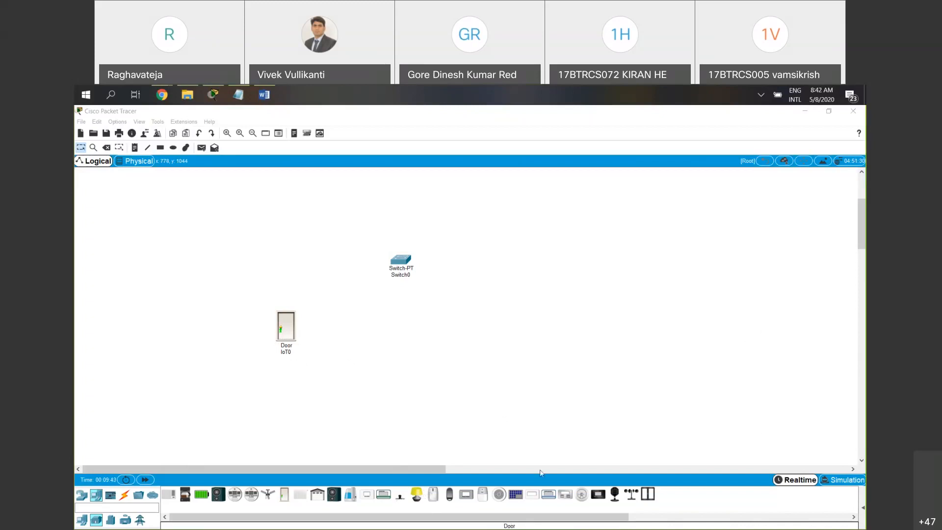
left_click(613, 494)
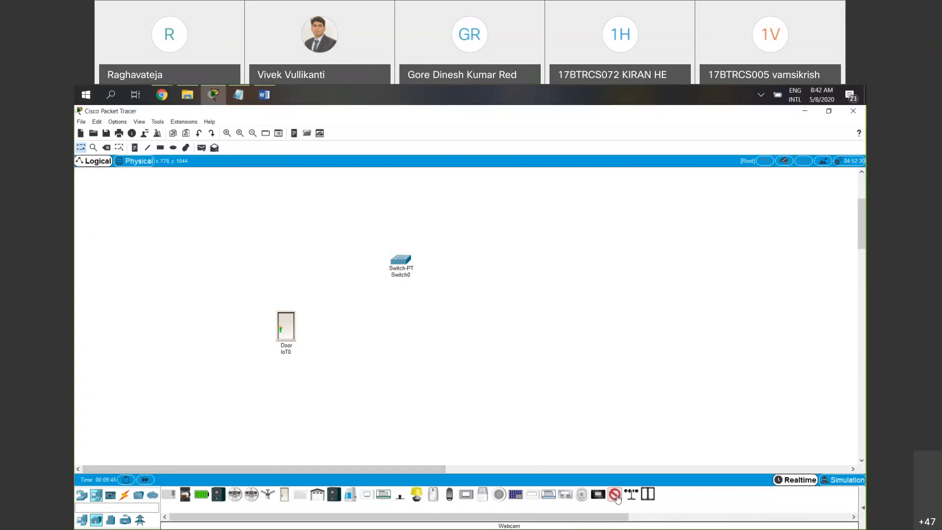
left_click(367, 324)
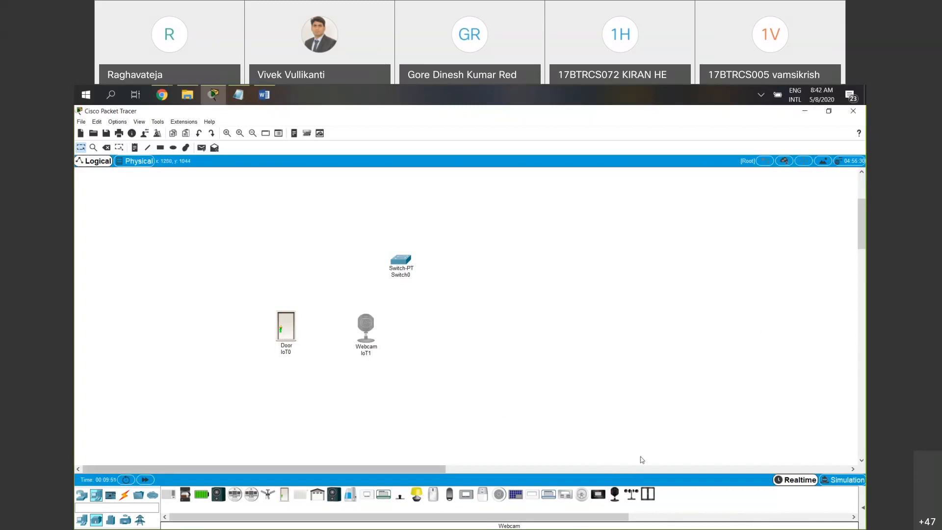
Place a home Window above the door and a Ceiling Fan beside the webcam
left_click(648, 494)
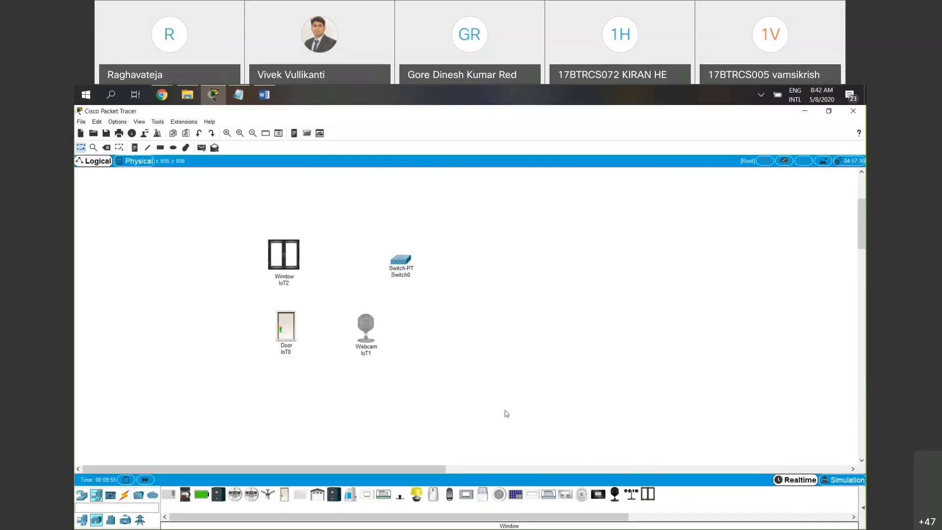
left_click(268, 494)
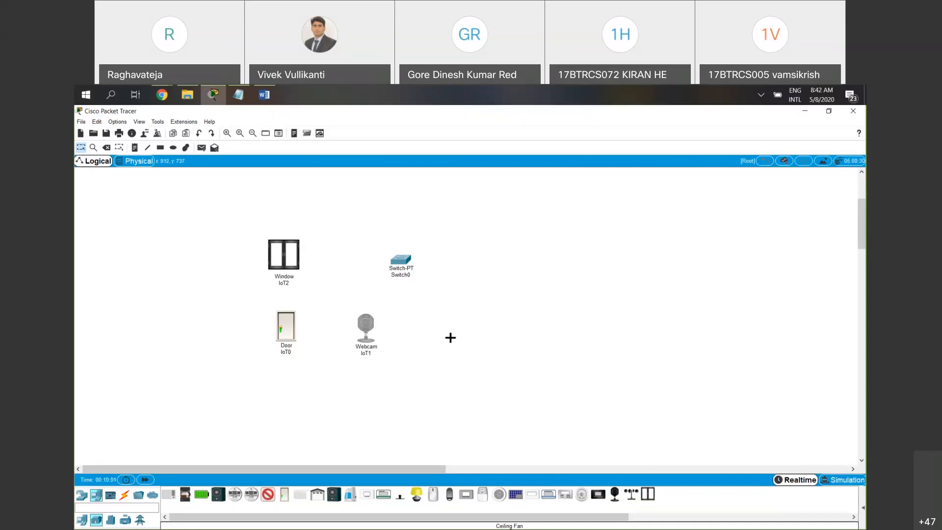
left_click(451, 337)
left_click_drag(529, 385, 230, 223)
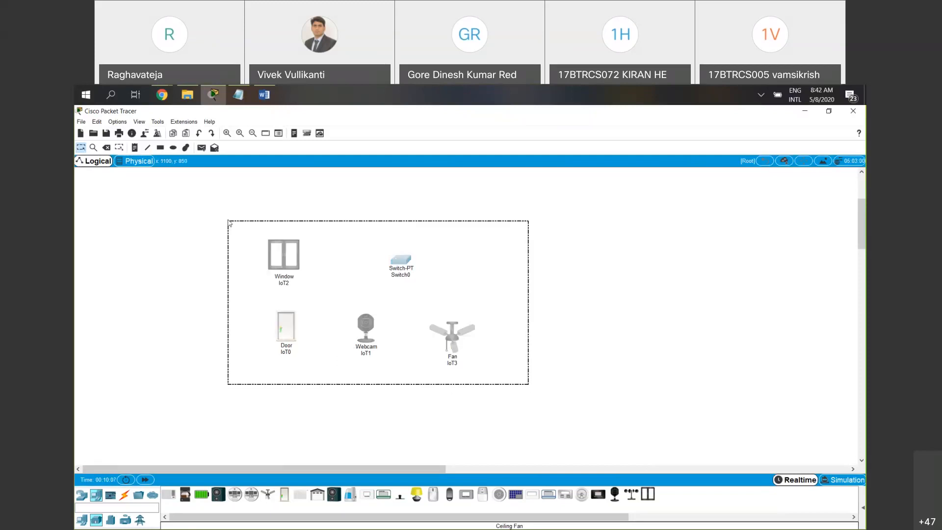
left_click(229, 433)
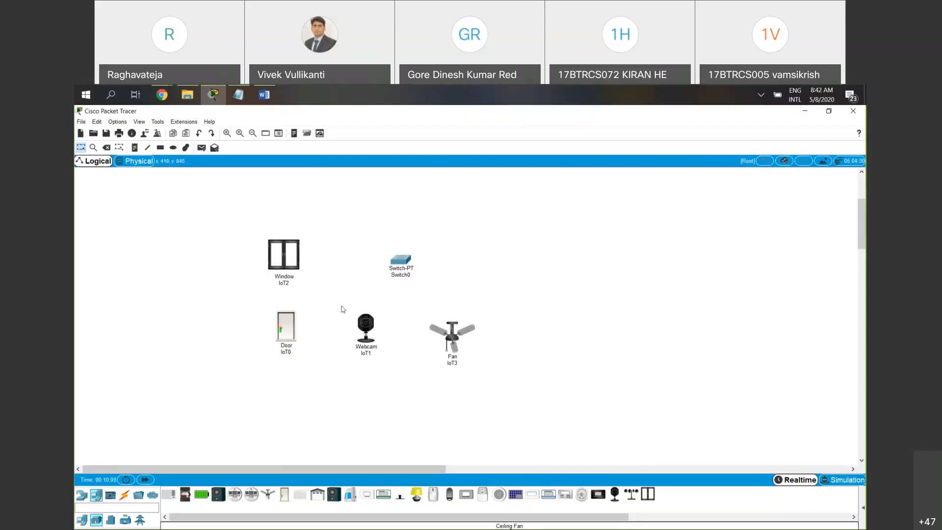
Shift the switch and fan slightly up and to the right, and move the webcam slightly right to even out the layout
left_click_drag(414, 255, 418, 242)
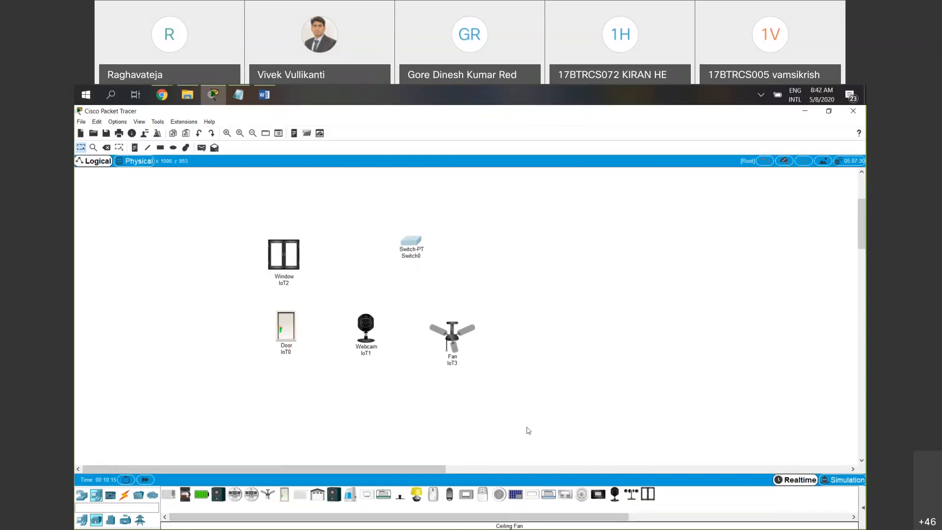
left_click_drag(460, 346, 461, 336)
left_click_drag(365, 346, 375, 347)
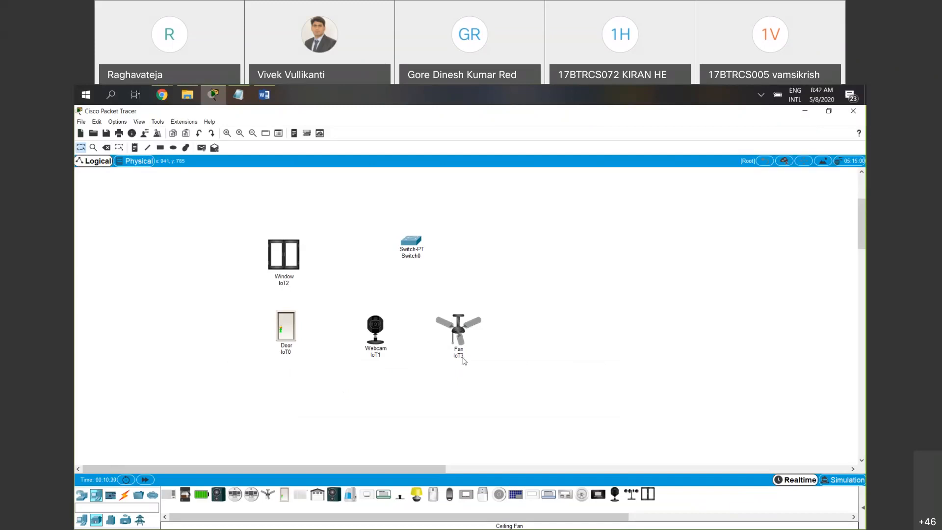
Rename the door device as Door and the webcam as WC
left_click(289, 352)
left_click_drag(293, 353, 263, 354)
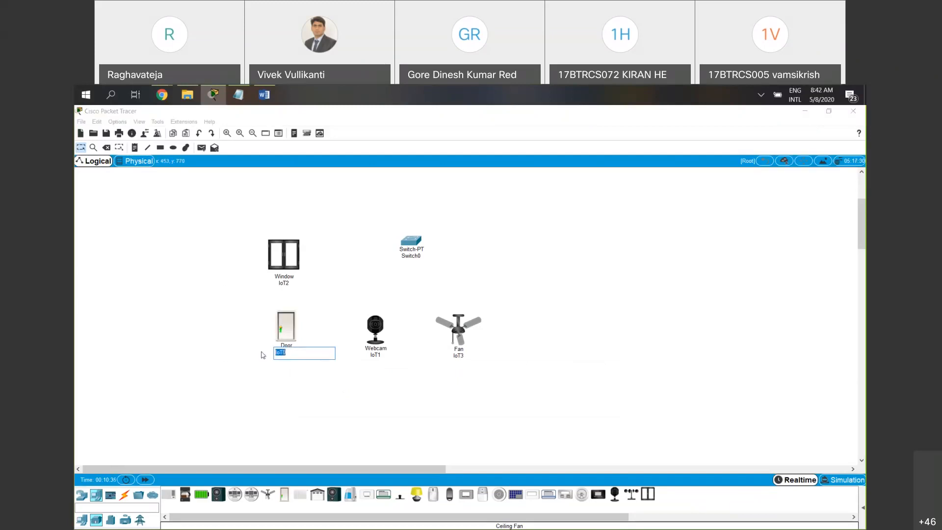
type("Door")
left_click(384, 354)
left_click_drag(385, 354, 359, 355)
type("W")
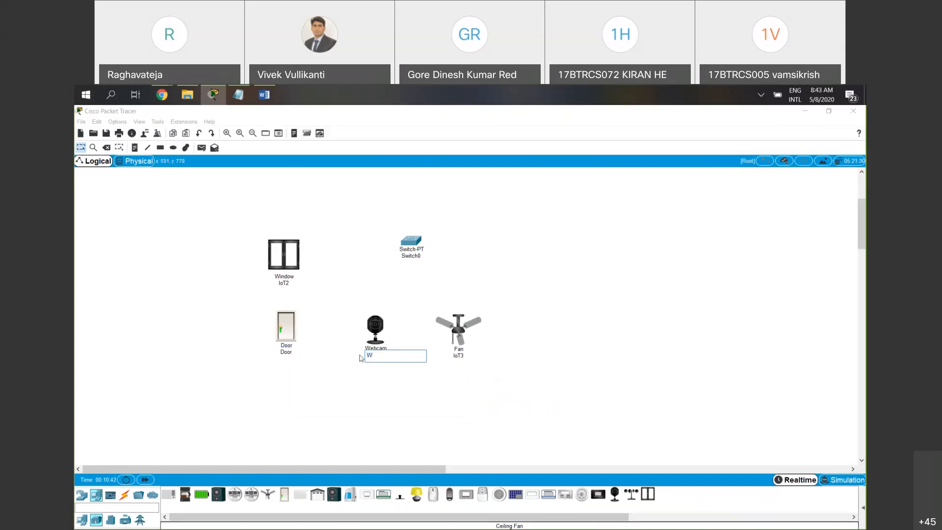
type("C")
key("Return")
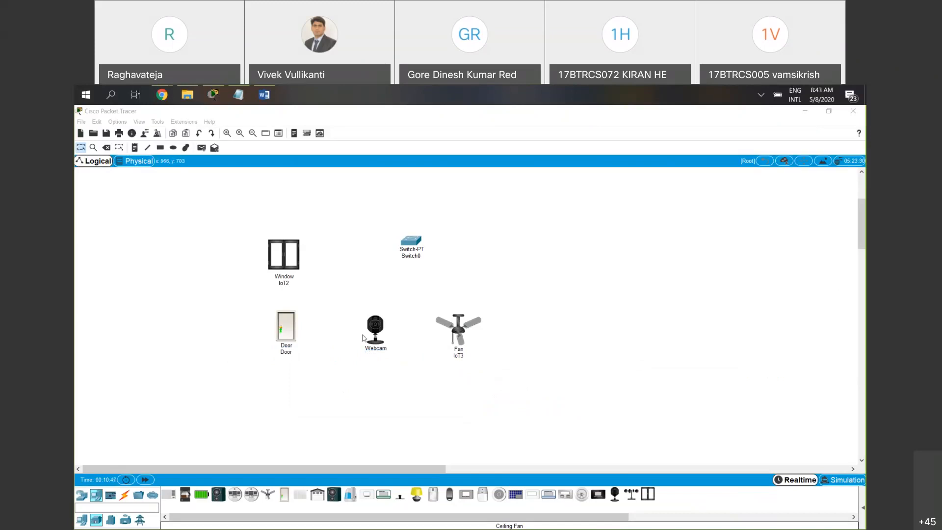
Rename the ceiling fan as FAN and the window as W
left_click(458, 355)
key("ctrl+a")
type("FAN")
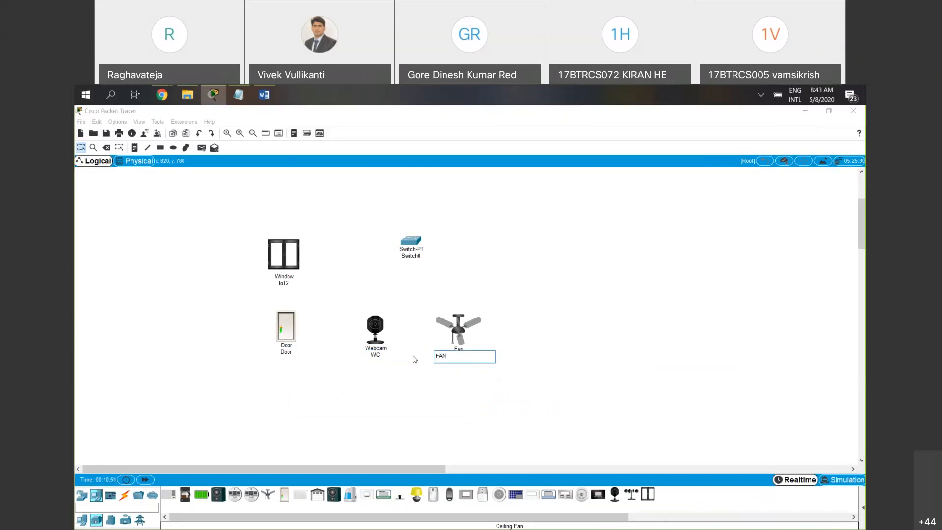
key("Return")
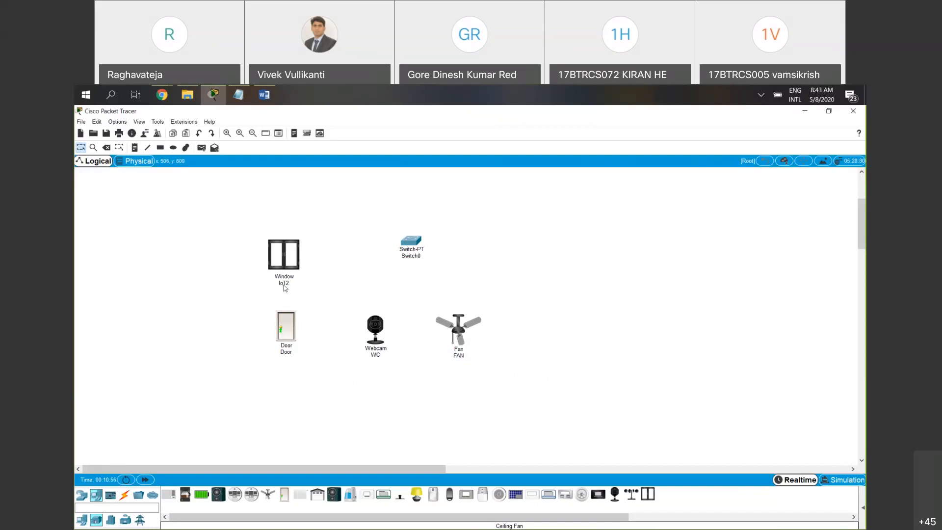
mouse_move(284, 287)
left_click(288, 284)
left_click_drag(289, 283, 268, 284)
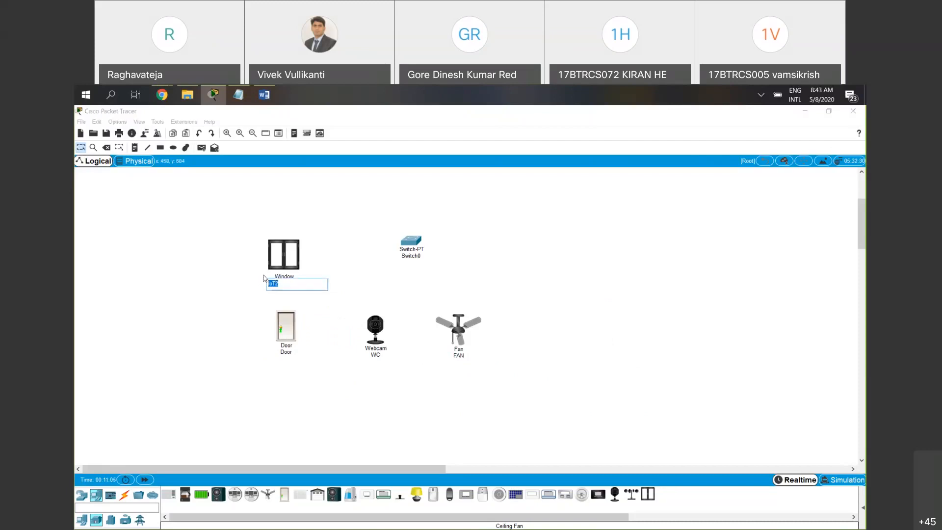
type("W")
key("Return")
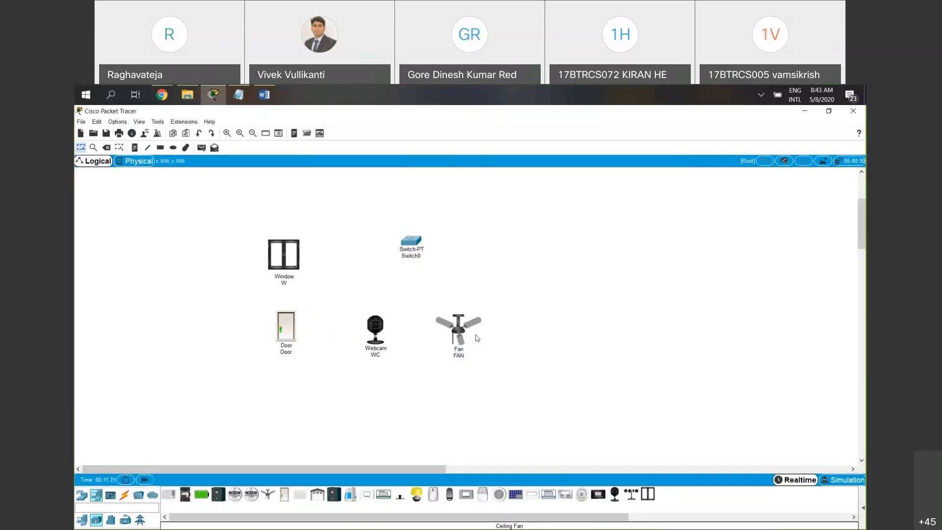
mouse_move(475, 334)
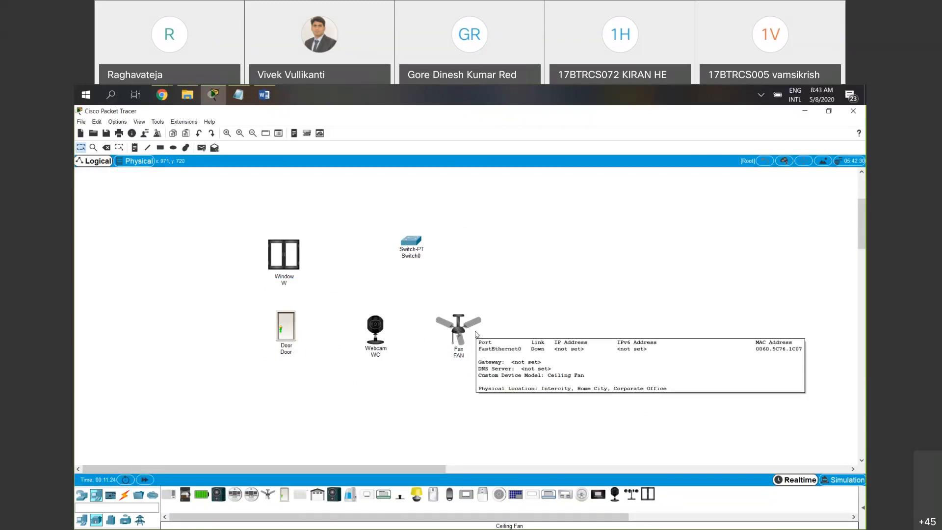
left_click_drag(611, 286, 519, 236)
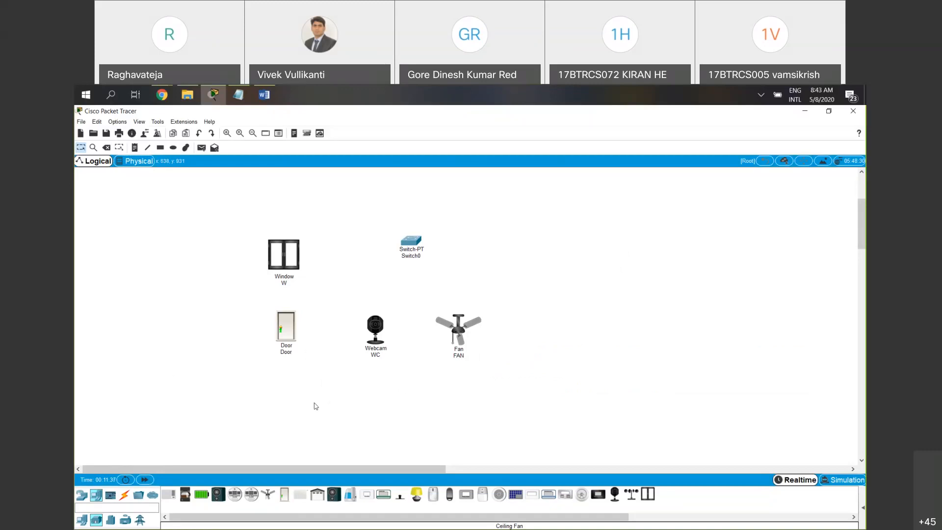
Connect the window, door, webcam and fan to the switch with automatically chosen cables
left_click(125, 496)
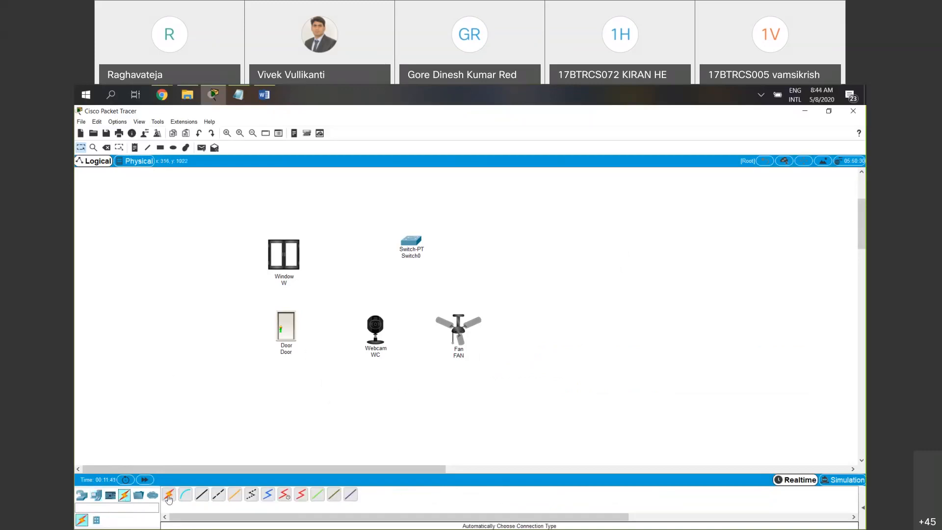
left_click(168, 494)
left_click(287, 257)
left_click(410, 241)
left_click(294, 335)
left_click(411, 241)
left_click(375, 326)
left_click(416, 242)
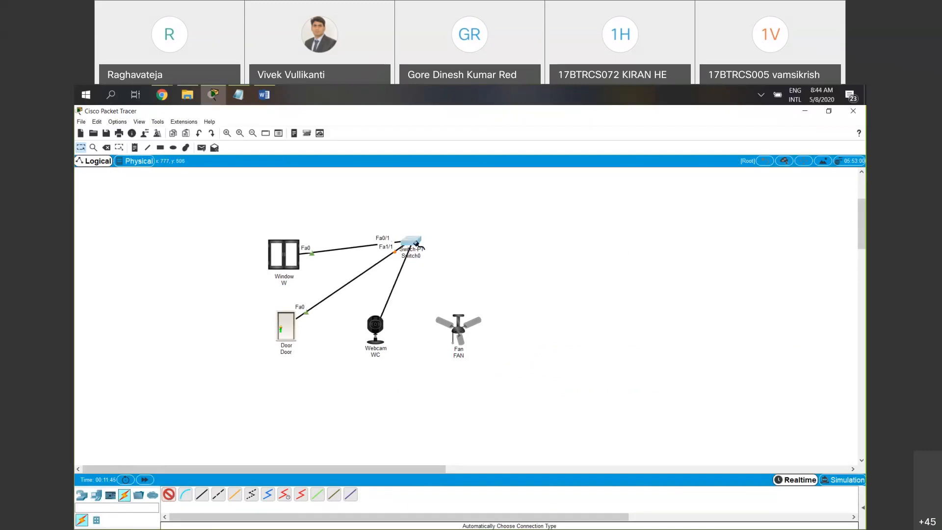
left_click(458, 327)
left_click(419, 244)
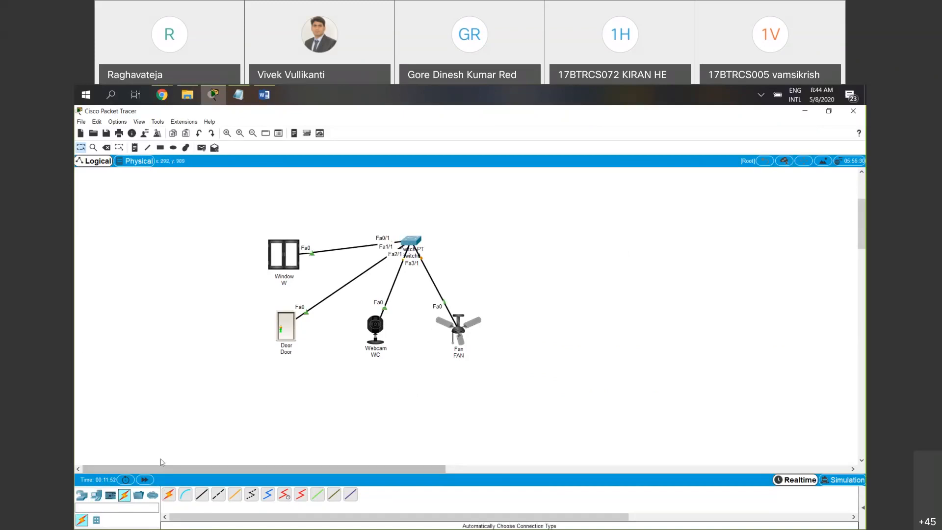
Place a Server-PT end device above and to the right of the switch
left_click(97, 495)
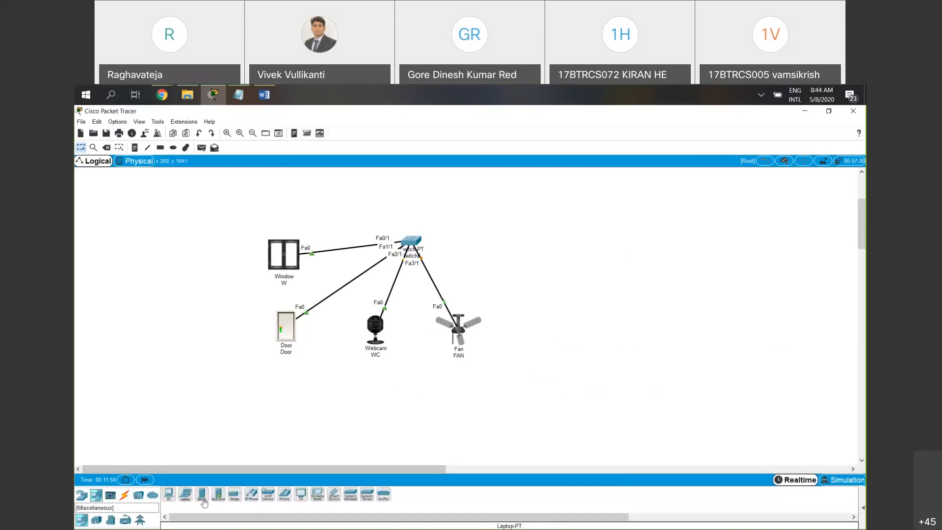
left_click(203, 498)
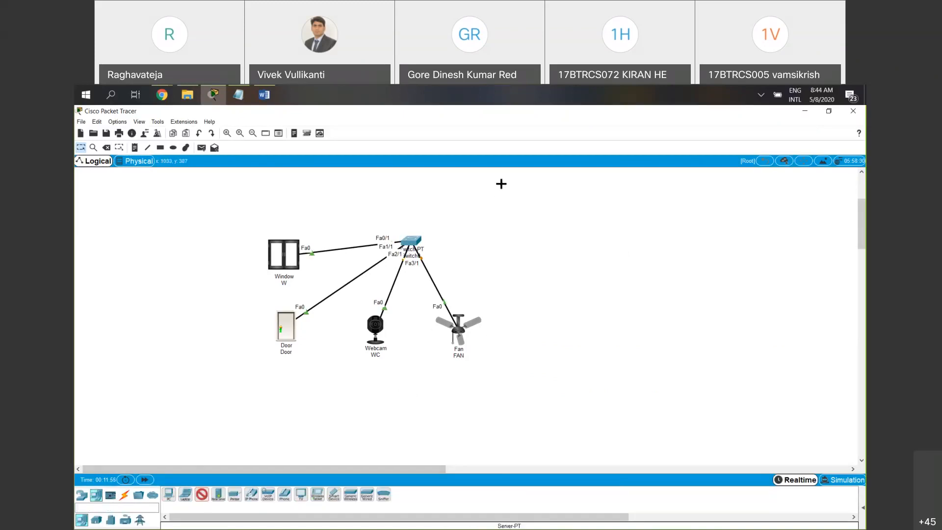
left_click(501, 180)
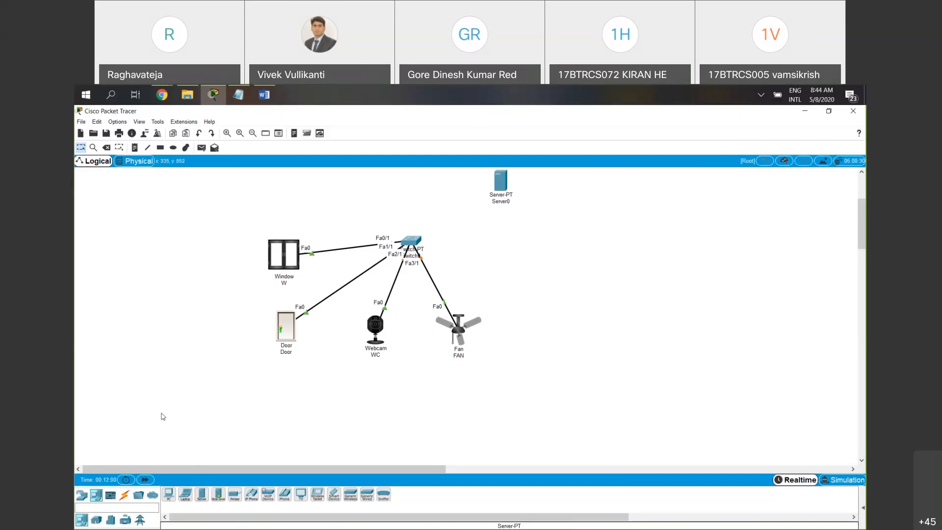
Try to connect the switch to the server with an automatically chosen cable
left_click(125, 496)
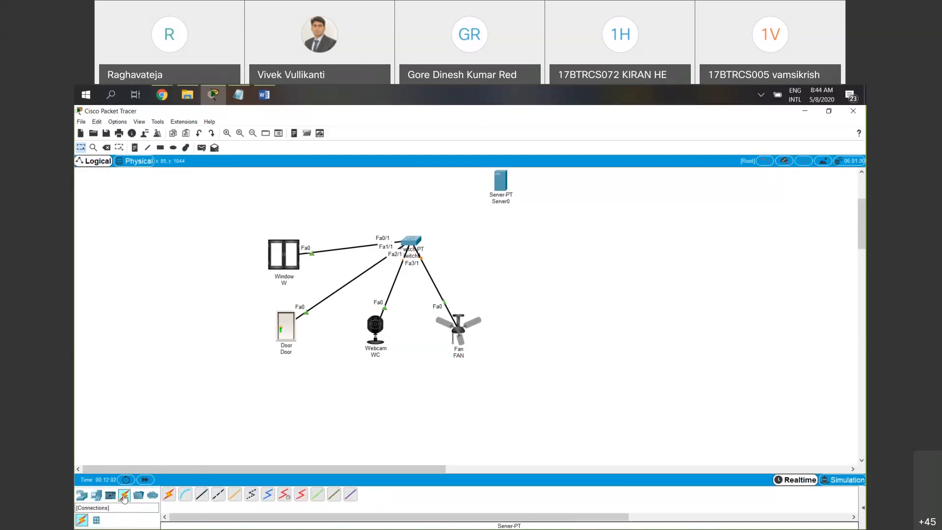
left_click(169, 497)
left_click(412, 240)
left_click(499, 189)
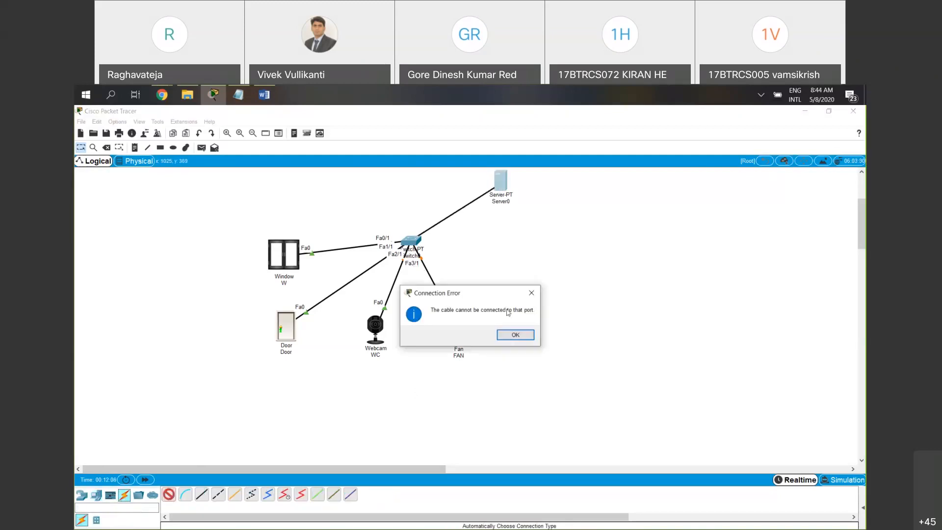
left_click(510, 335)
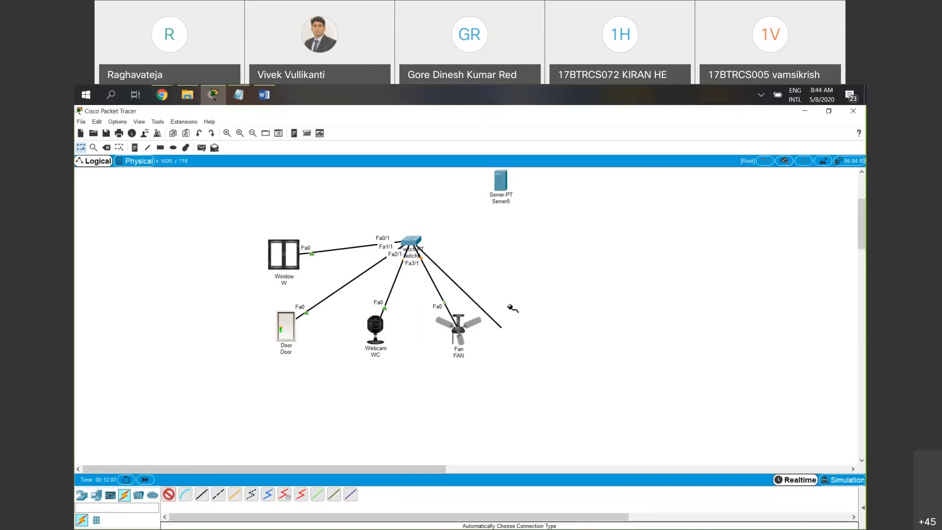
left_click(500, 183)
left_click(515, 335)
key("Escape")
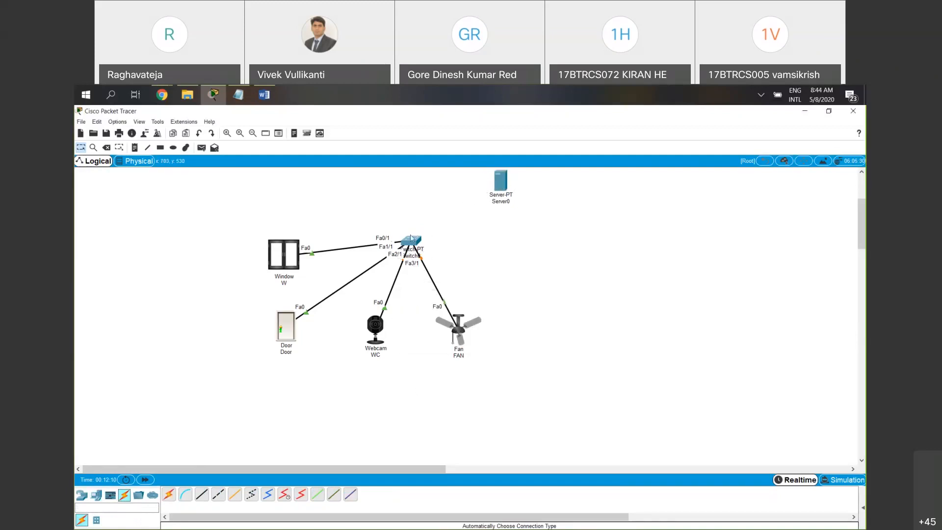
Install a PT-SWITCH-NM-1CE module in an empty slot of the switch while it is powered off, and restore its power
left_click(416, 240)
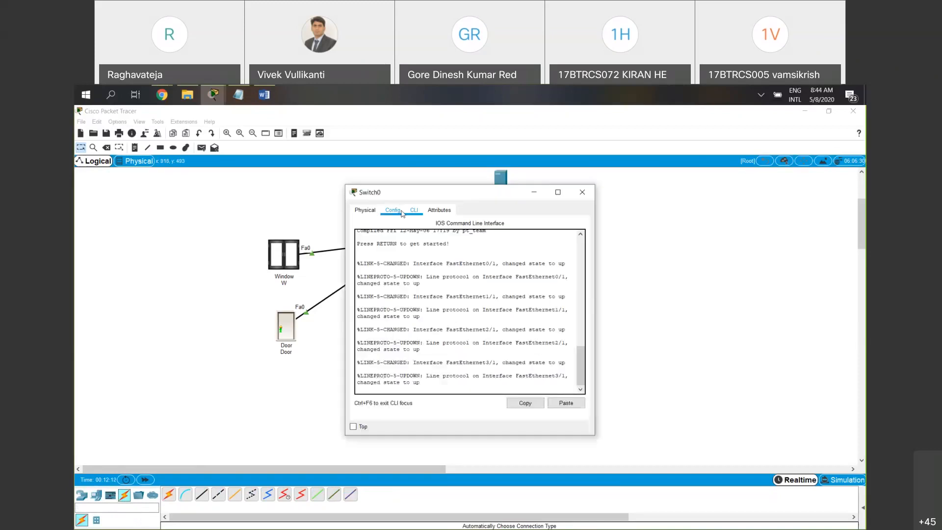
left_click(401, 213)
left_click(365, 210)
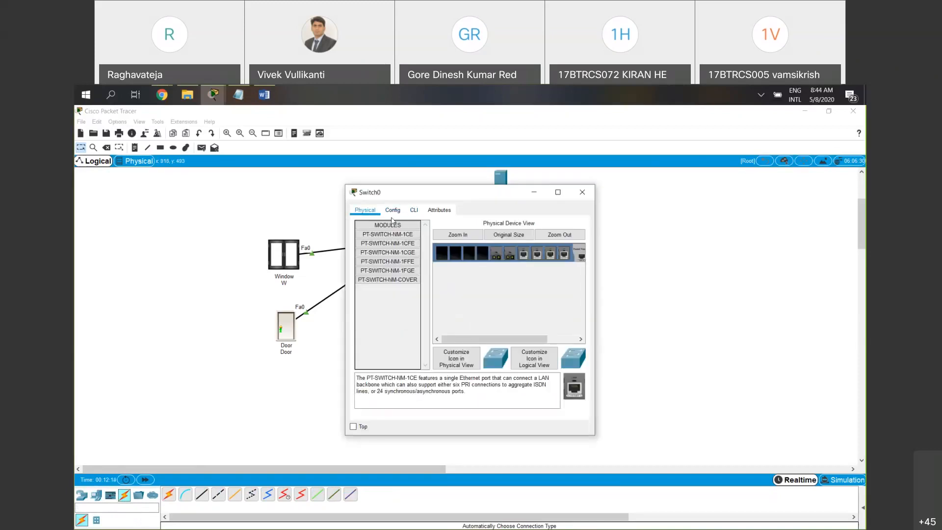
left_click_drag(510, 340, 527, 339)
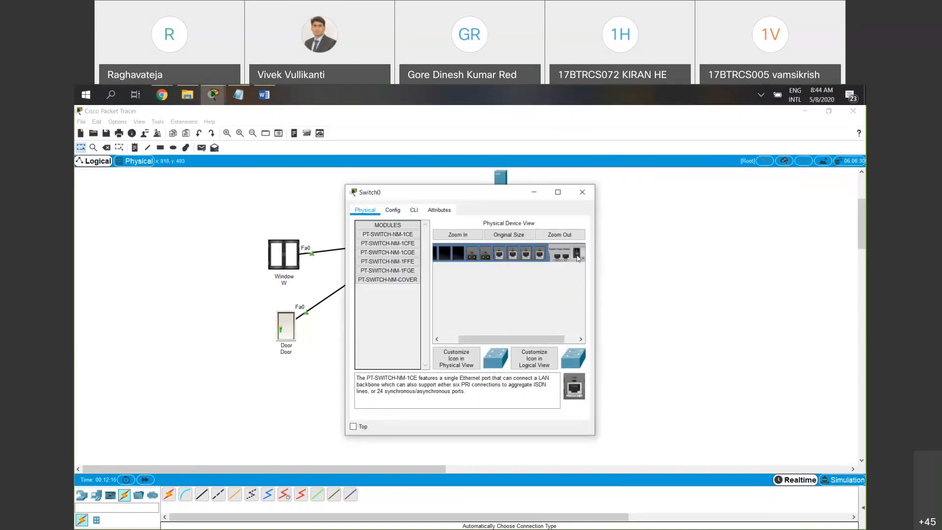
left_click(577, 255)
left_click_drag(574, 386, 459, 254)
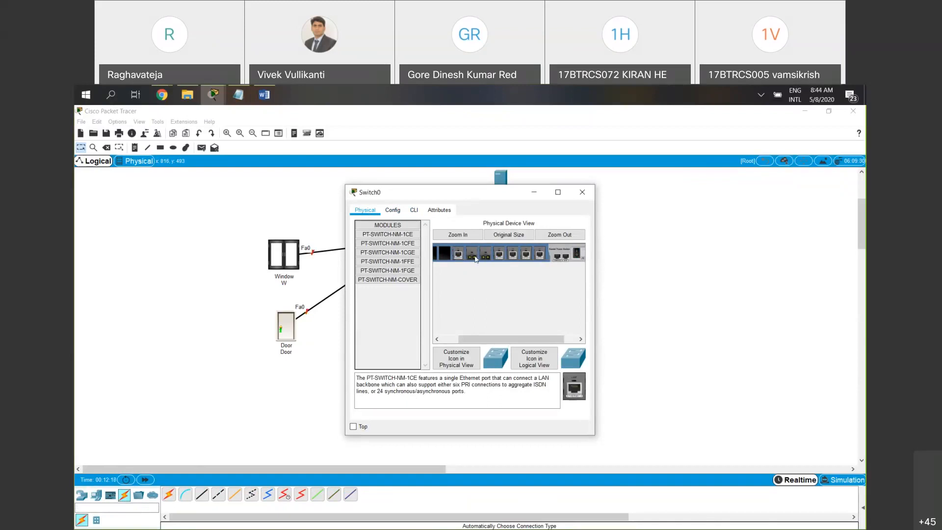
left_click(577, 258)
left_click(582, 192)
Connect the switch to the server with an automatically chosen cable
left_click(170, 495)
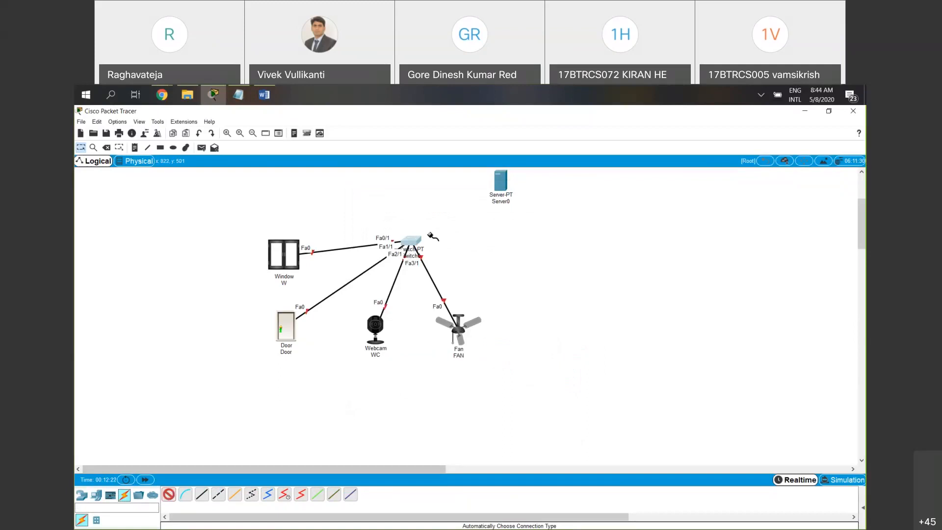
left_click(411, 240)
left_click(500, 181)
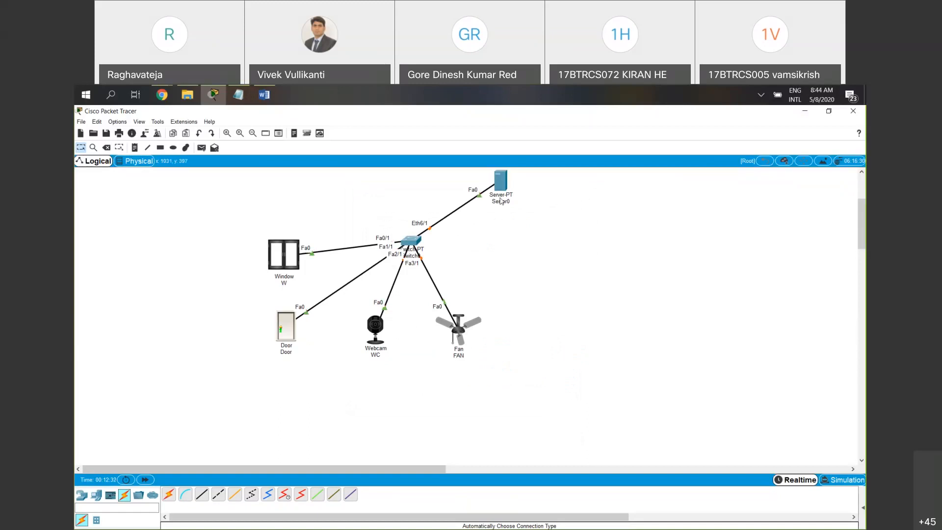
mouse_move(500, 200)
Move the webcam and the fan slightly lower in the workspace
left_click(831, 297)
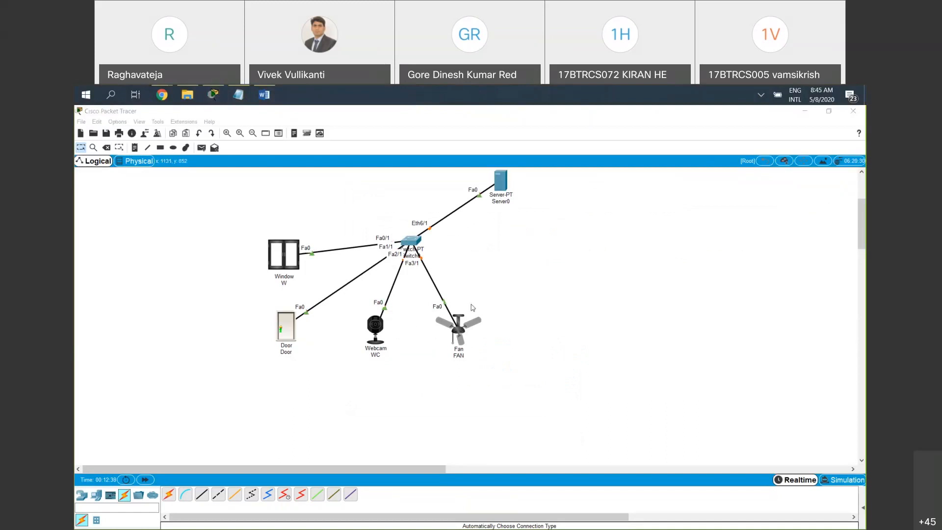
left_click_drag(377, 326, 376, 340)
left_click_drag(447, 330, 453, 349)
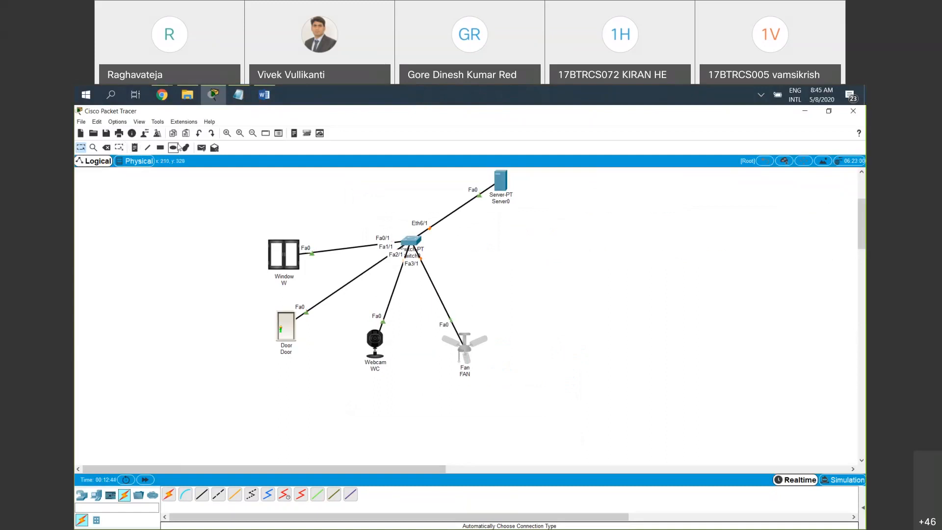
Add text notes 1.2 beside the window, 1.3 below the door and 1.4 below the webcam
left_click(135, 147)
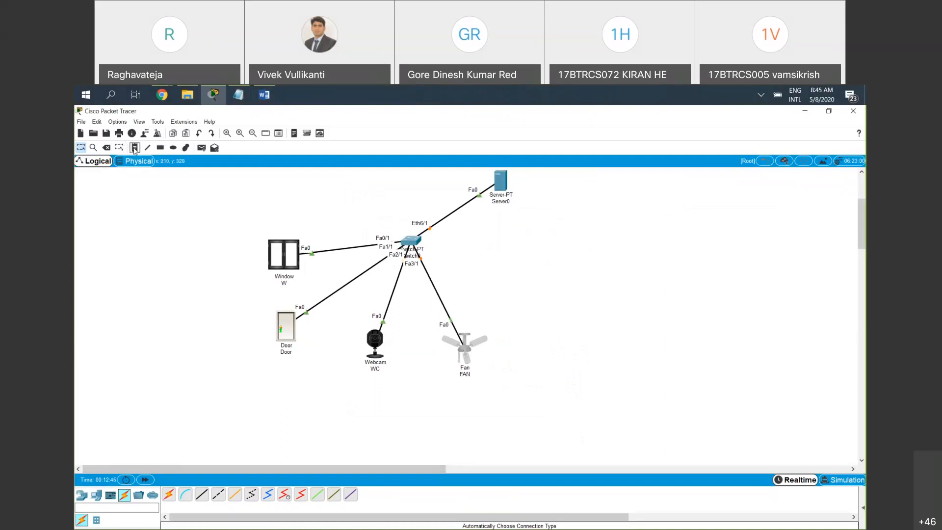
left_click(242, 250)
type("1.1")
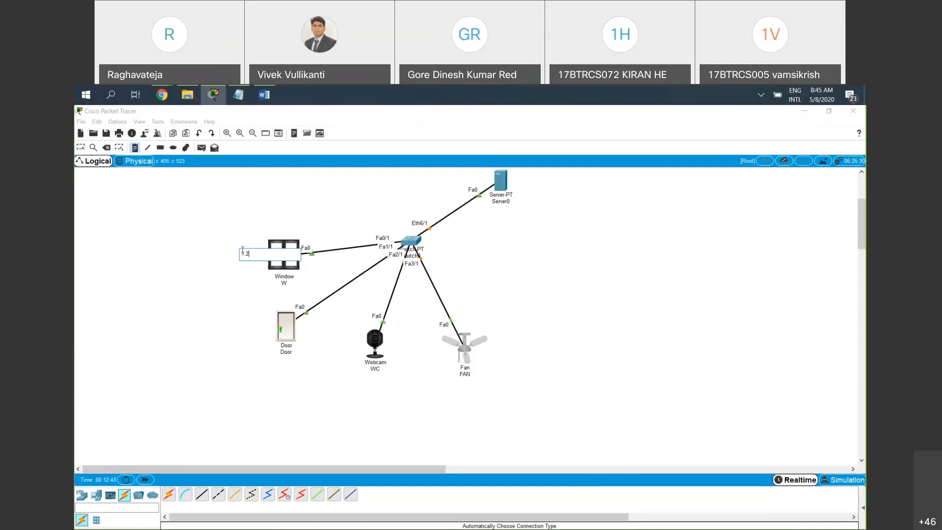
left_click(276, 363)
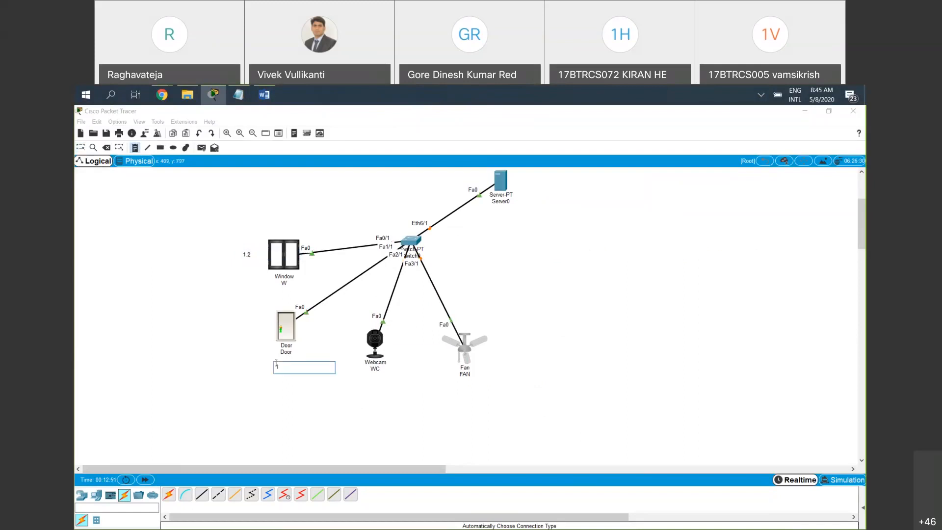
left_click(372, 382)
type("1.4")
Add text notes 1.5 below the fan and 1.1 below the server, centring the 1.1 note under the server's name
left_click(465, 391)
type("1.5")
left_click(511, 211)
type("1.1")
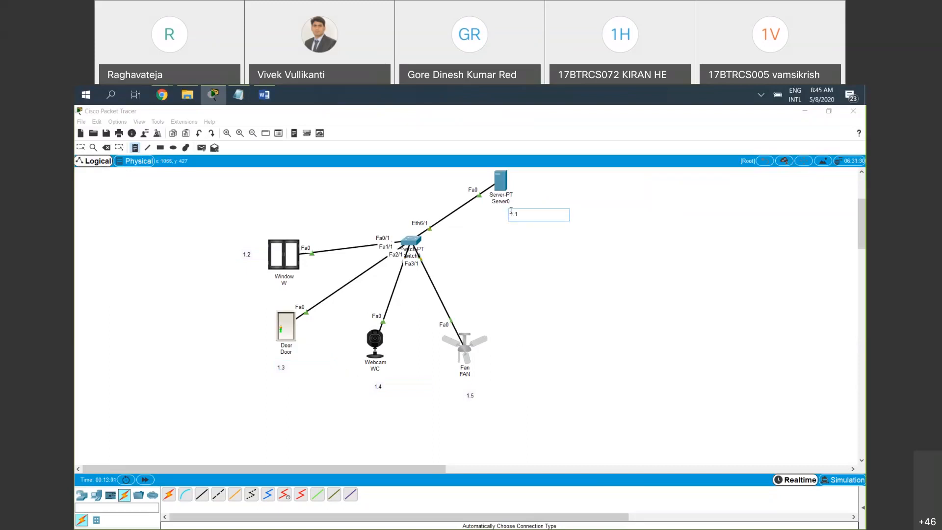
key("Escape")
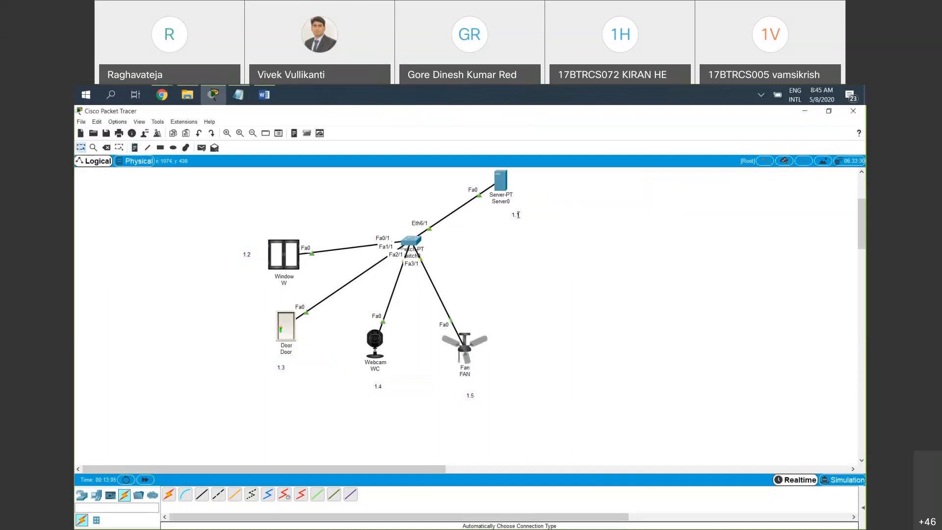
left_click_drag(511, 211, 504, 211)
left_click_drag(224, 256, 318, 377)
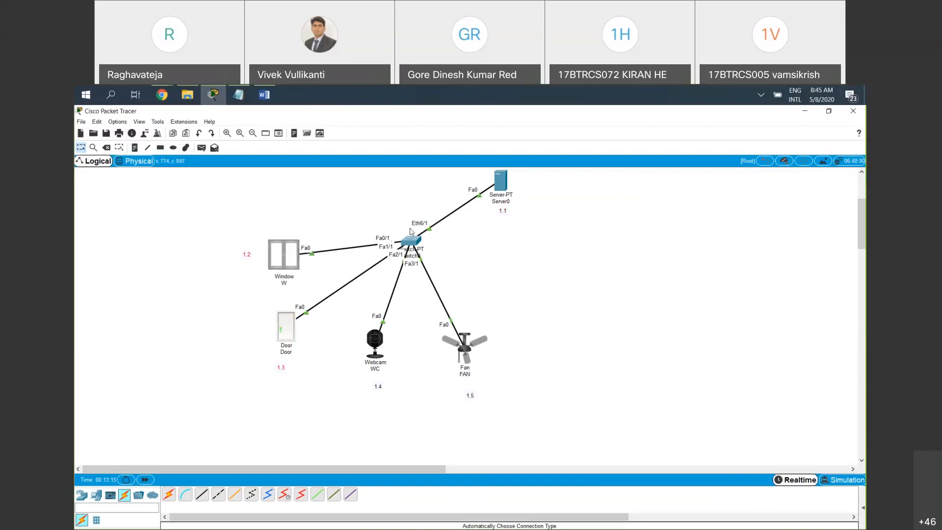
left_click_drag(415, 416, 345, 320)
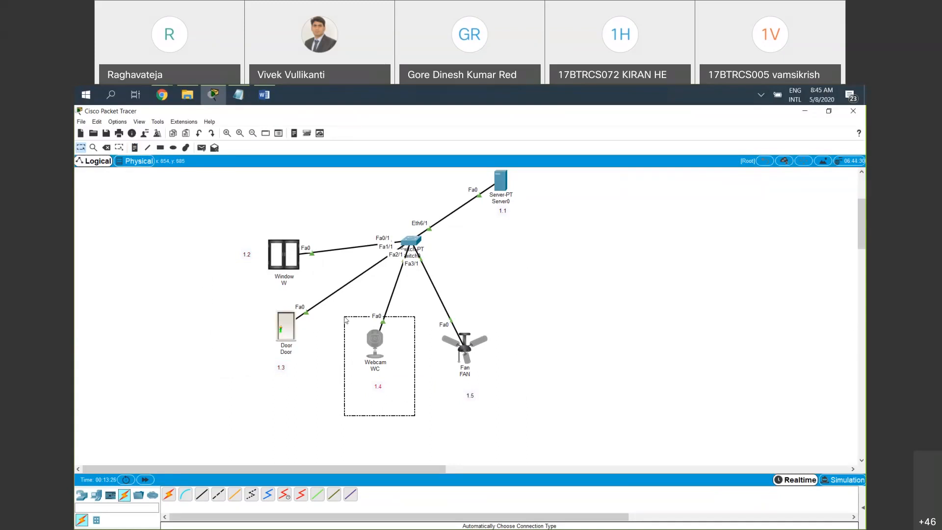
left_click(540, 376)
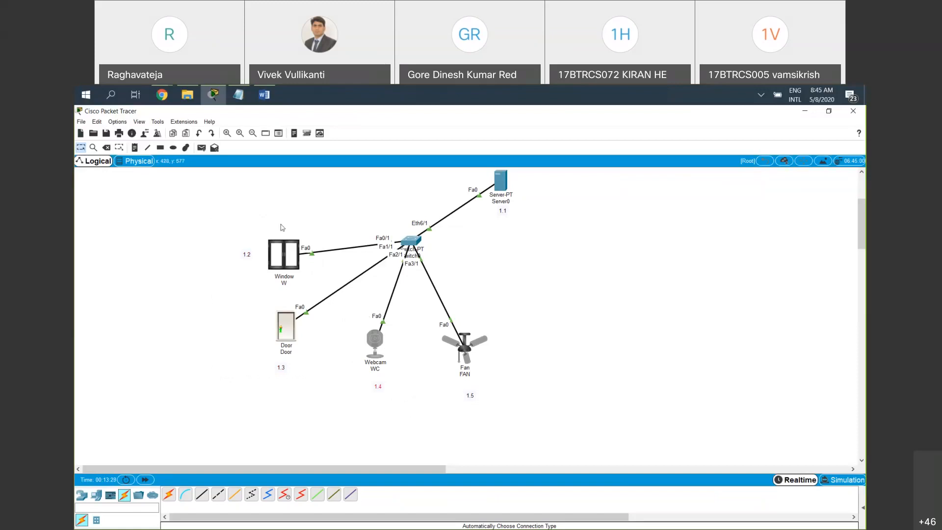
left_click(838, 294)
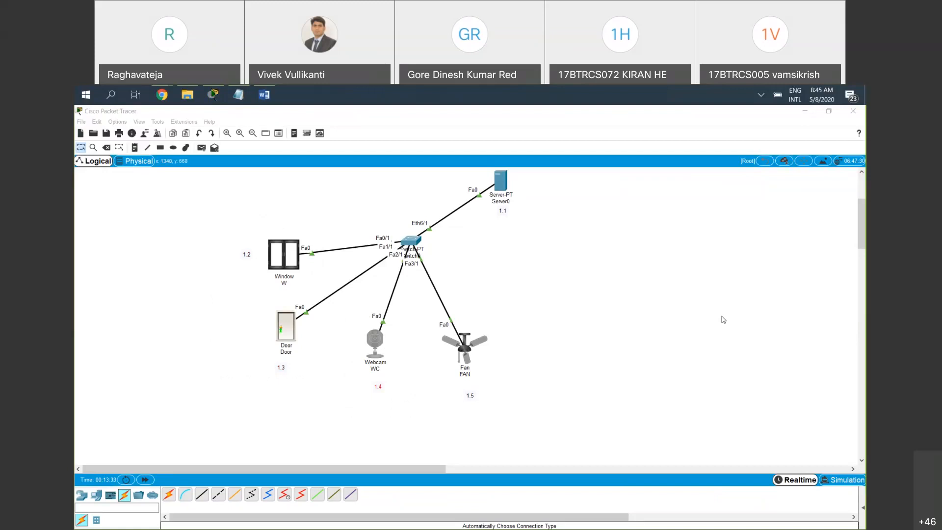
Examine the window device's specifications, physical view and FastEthernet0 configuration
left_click(283, 262)
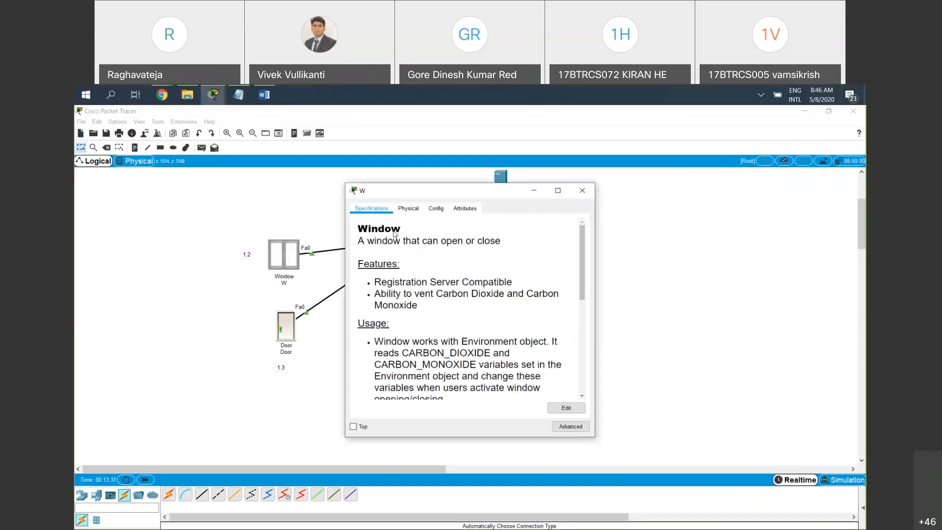
left_click(408, 210)
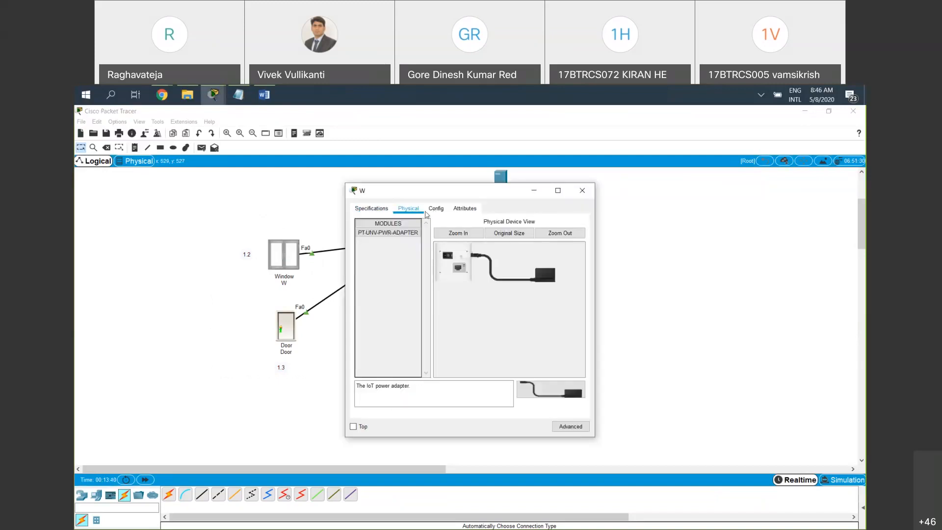
left_click(436, 211)
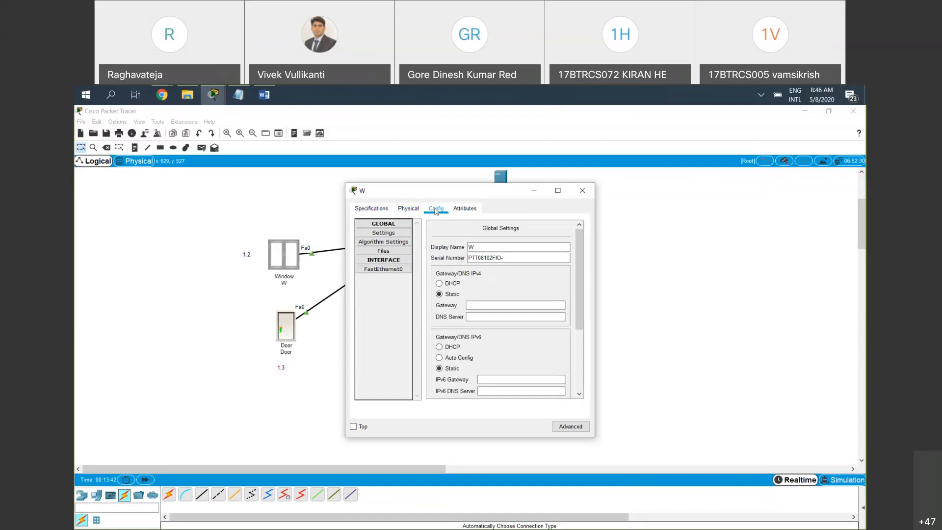
left_click(376, 272)
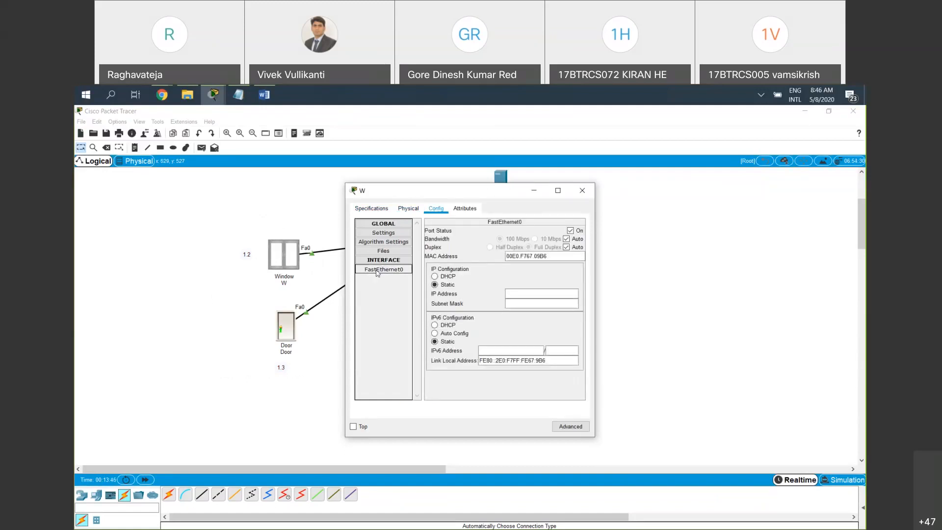
left_click(581, 192)
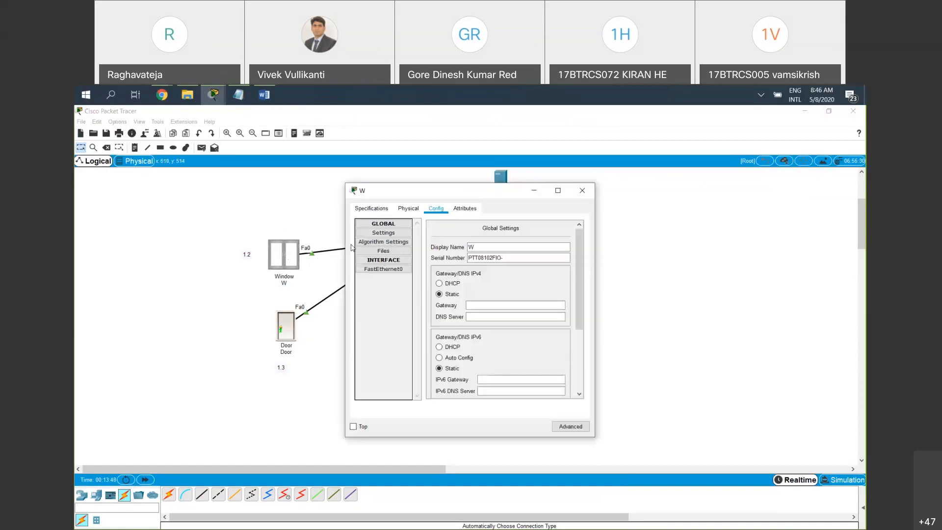
Give the window's FastEthernet0 interface the static IP address 192.168.1.2 with subnet mask 255.255.255.0
left_click(389, 269)
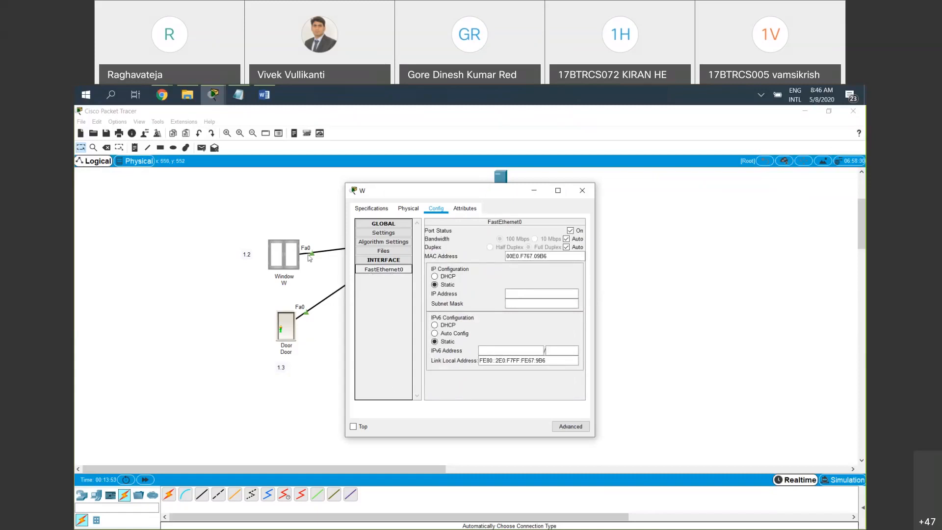
left_click(528, 294)
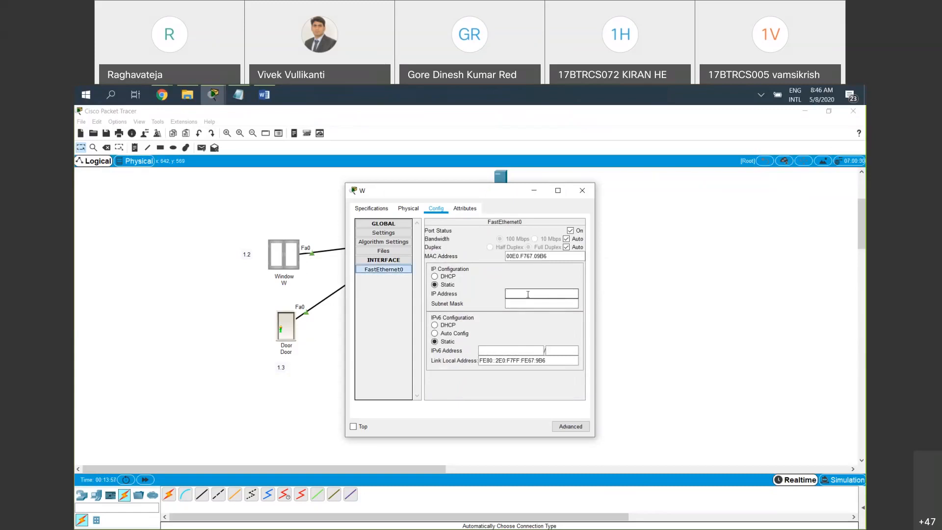
type("192.168.1.2")
left_click(518, 303)
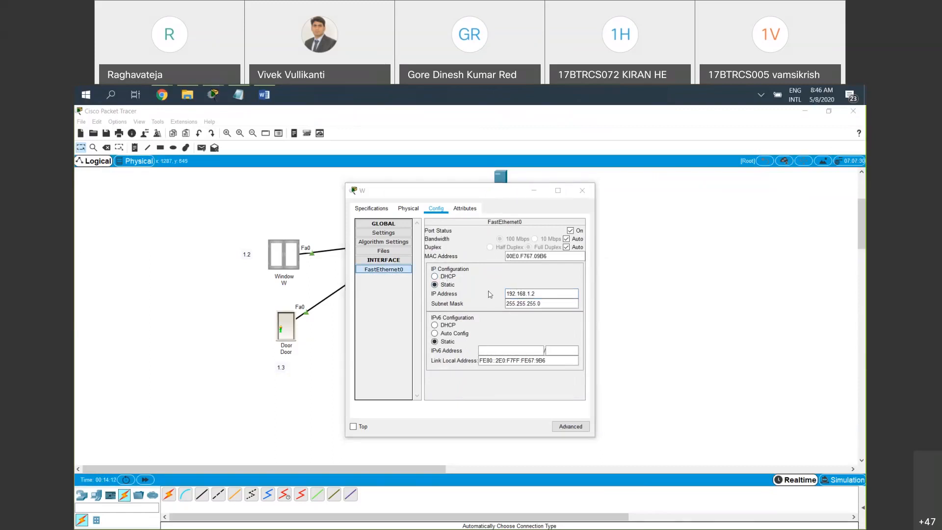
left_click_drag(543, 294, 484, 295)
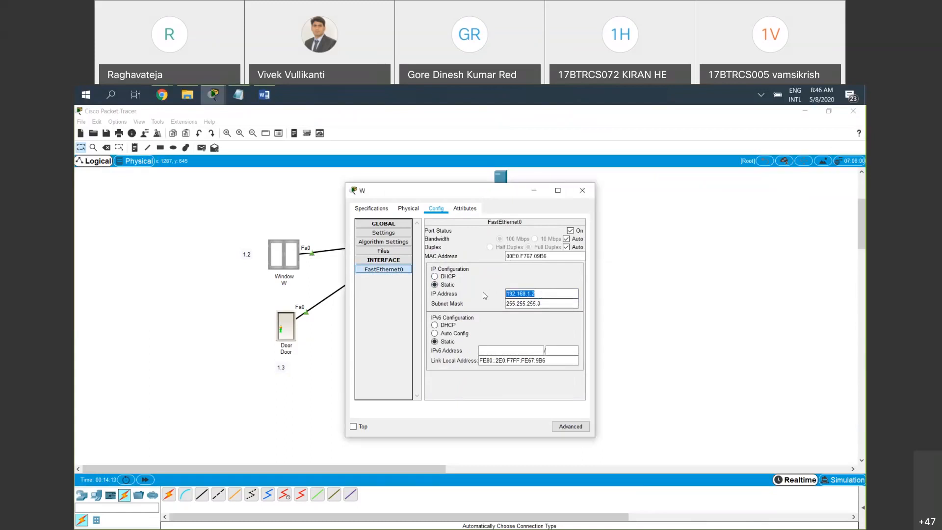
left_click(559, 301)
left_click(582, 191)
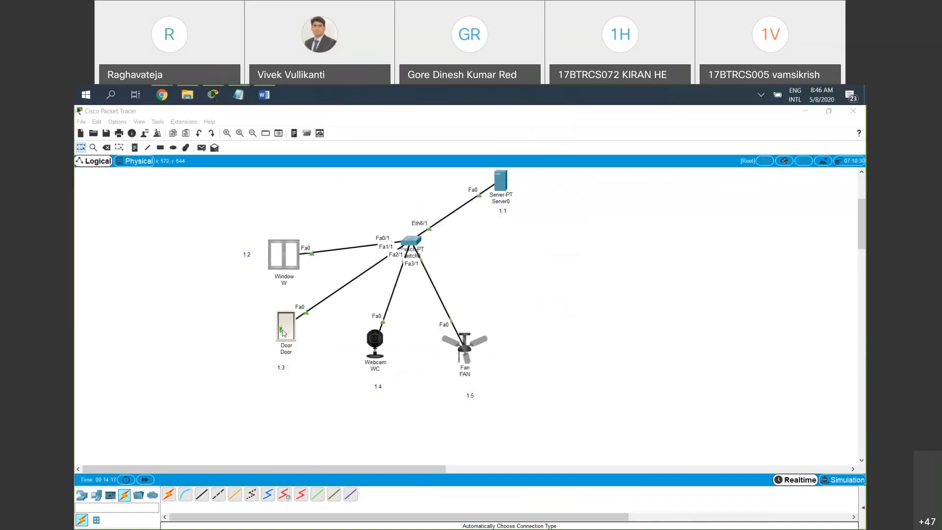
Give the door's FastEthernet0 interface the static IP address 192.168.1.3 with subnet mask 255.255.255.0
left_click(283, 332)
left_click(436, 208)
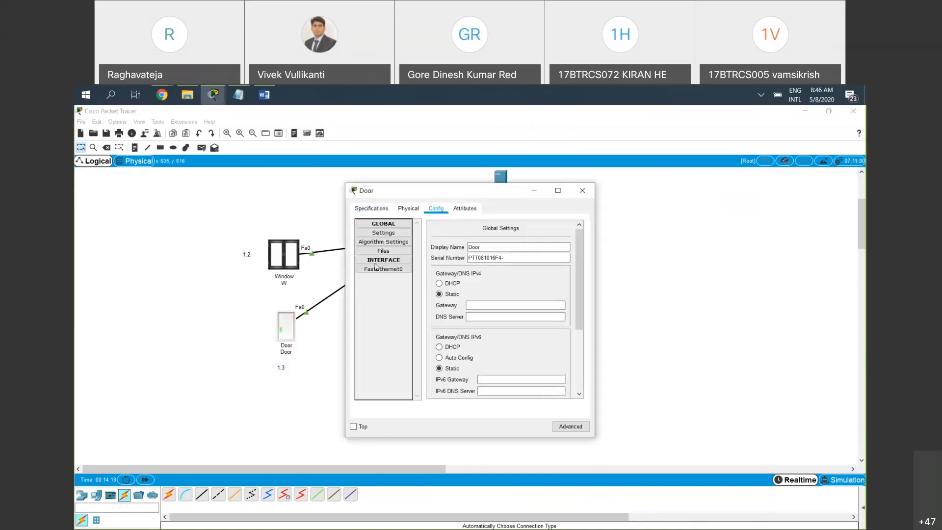
left_click(405, 270)
left_click(520, 292)
key("ctrl+v")
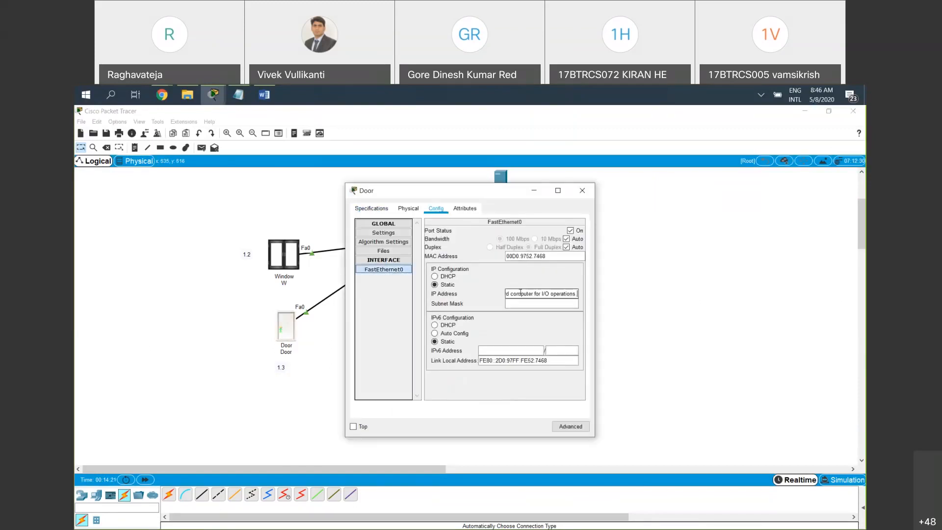
key("ctrl+z")
type("192.168.1")
left_click_drag(540, 292, 479, 291)
left_click(535, 305)
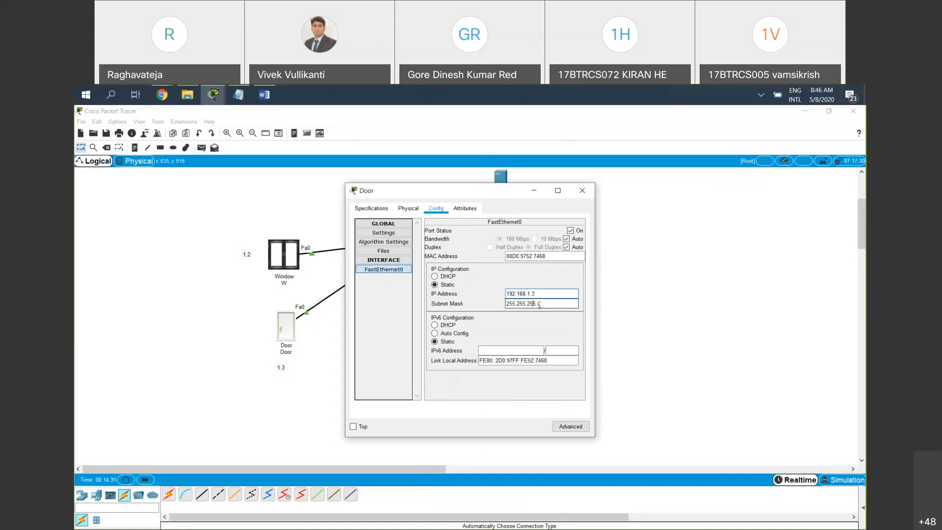
Give the webcam's FastEthernet0 interface the static IP address 192.168.1.4 with subnet mask 255.255.255.0
left_click(582, 191)
left_click(384, 343)
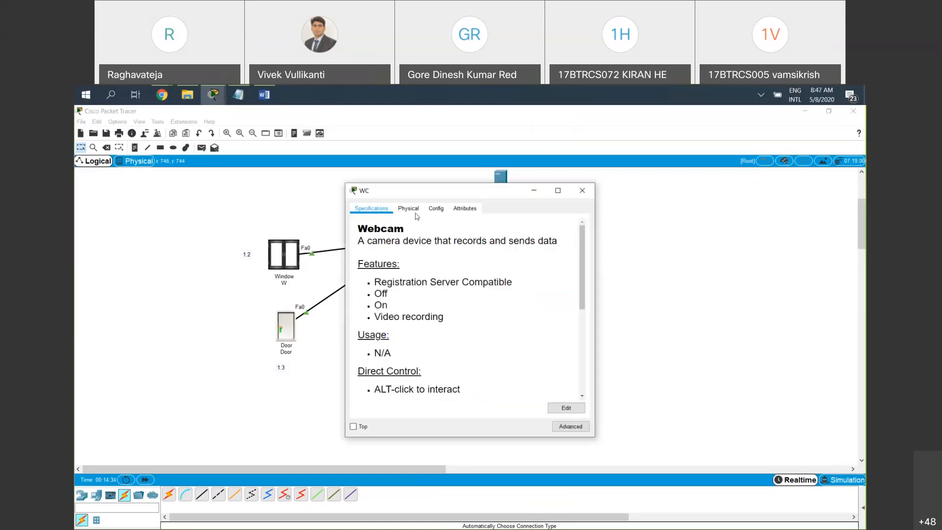
left_click(435, 208)
left_click(385, 270)
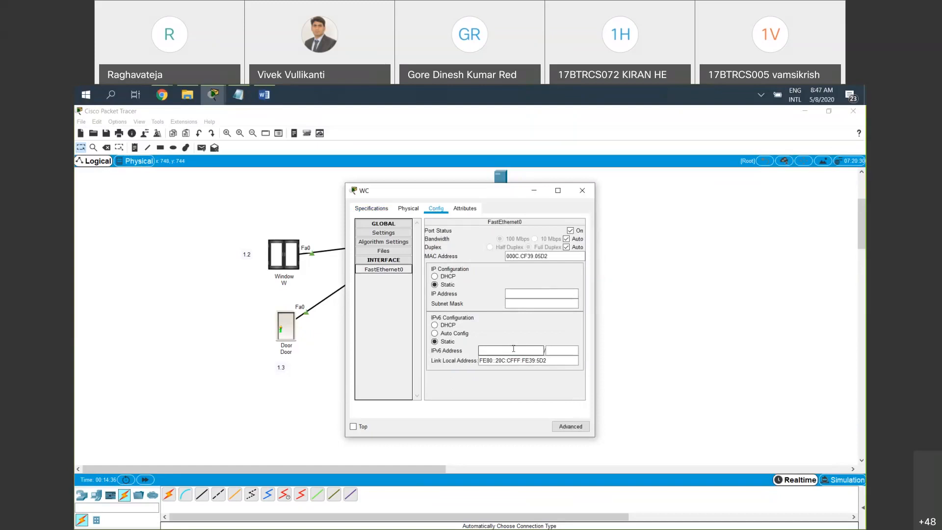
left_click(528, 294)
type("192.168.1.3")
key("BackSpace")
type("4")
left_click(530, 303)
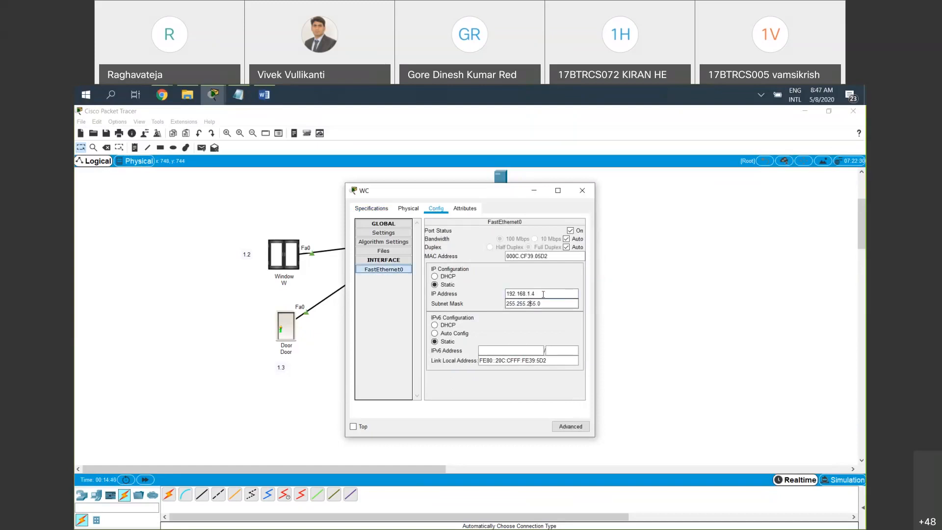
left_click(582, 190)
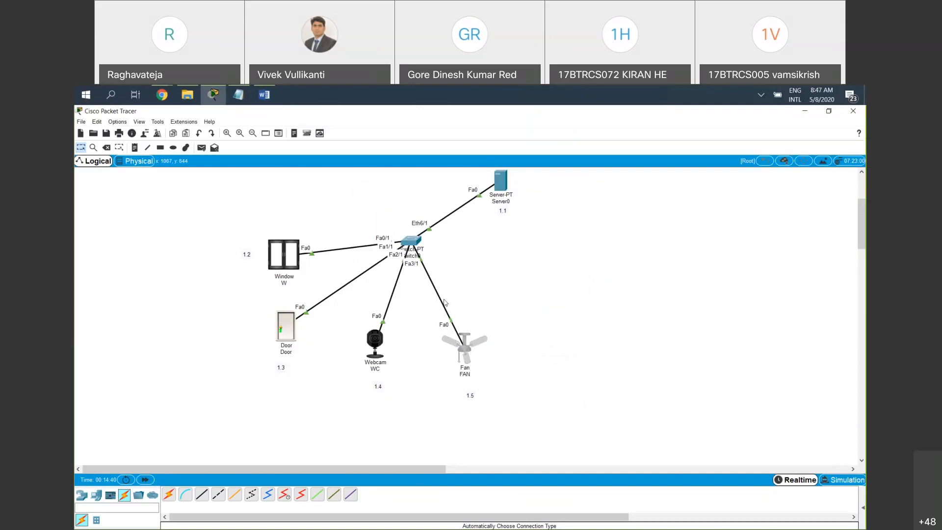
Give the fan's FastEthernet0 interface the static IP address 192.168.1.5 and fill in its default subnet mask
left_click(464, 345)
left_click(435, 208)
left_click(383, 269)
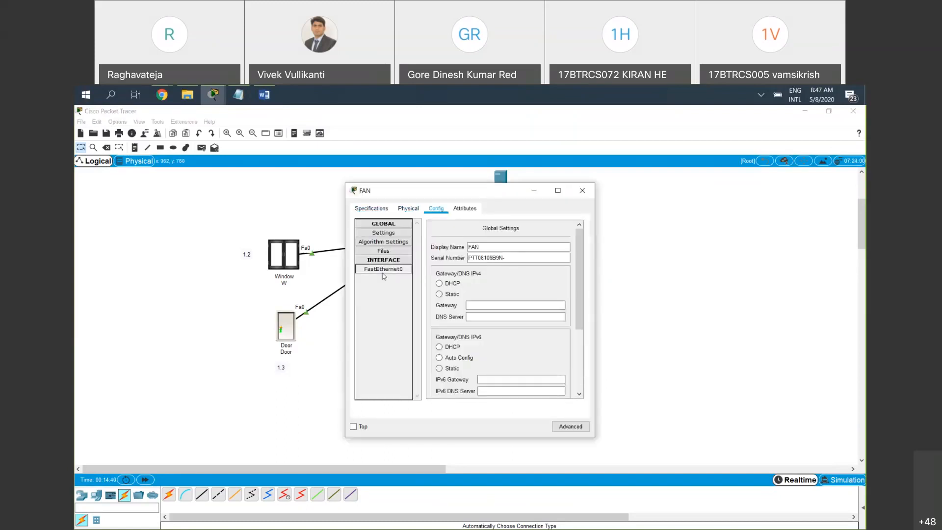
left_click(530, 293)
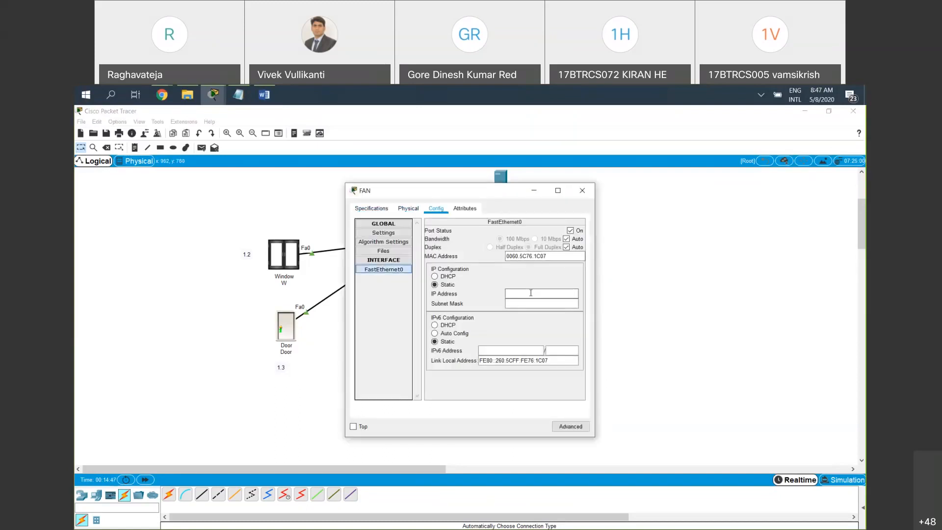
type("192.168.1.3")
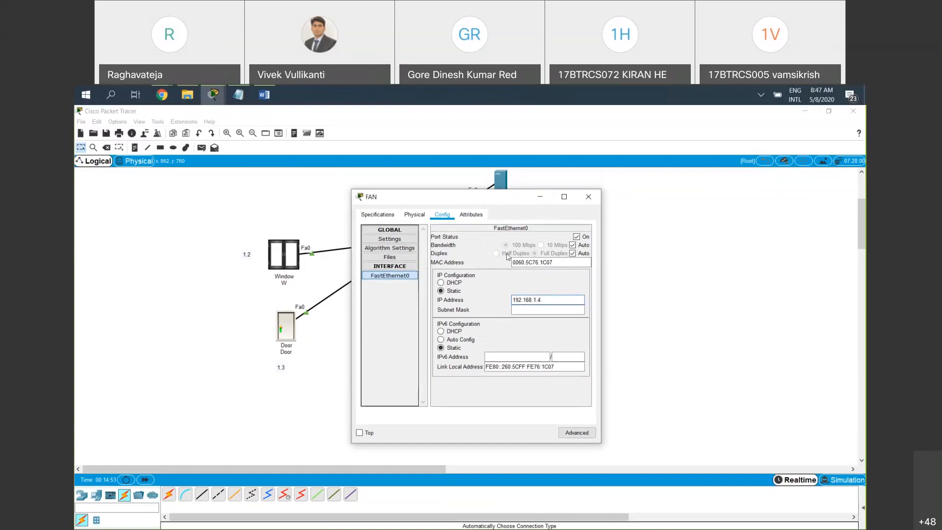
key("BackSpace")
type("5")
left_click(533, 306)
left_click(588, 196)
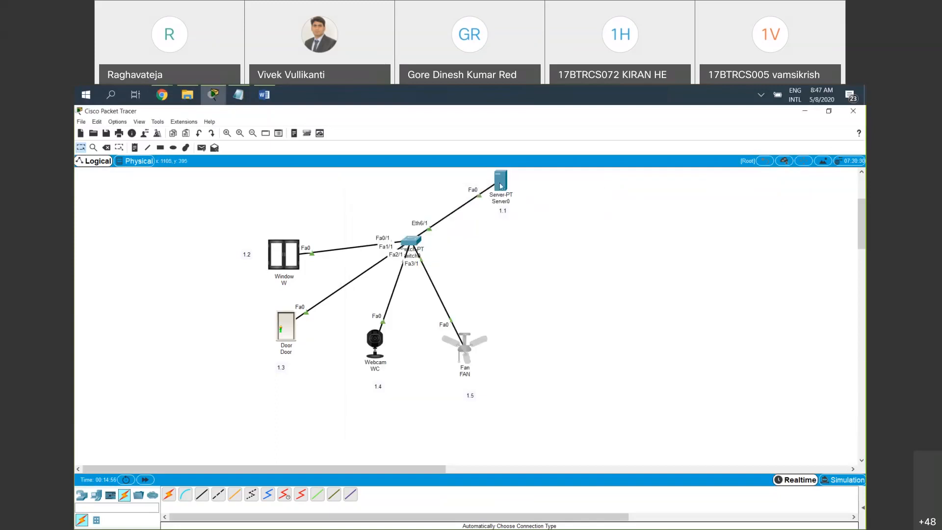
Give the server the static IP address 192.168.1.1 with subnet mask 255.255.255.0 in its IP configuration
left_click(501, 182)
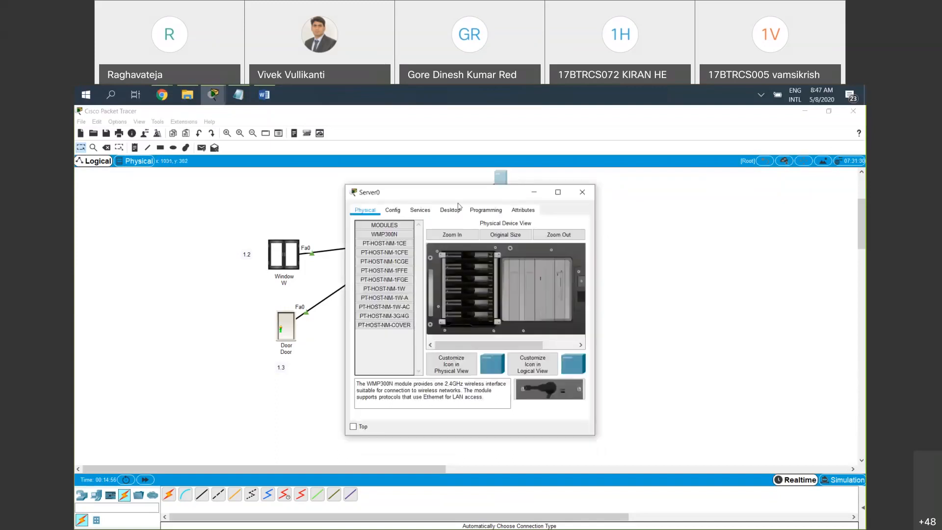
left_click(450, 210)
left_click(379, 243)
left_click(461, 261)
type("192.168.1.3")
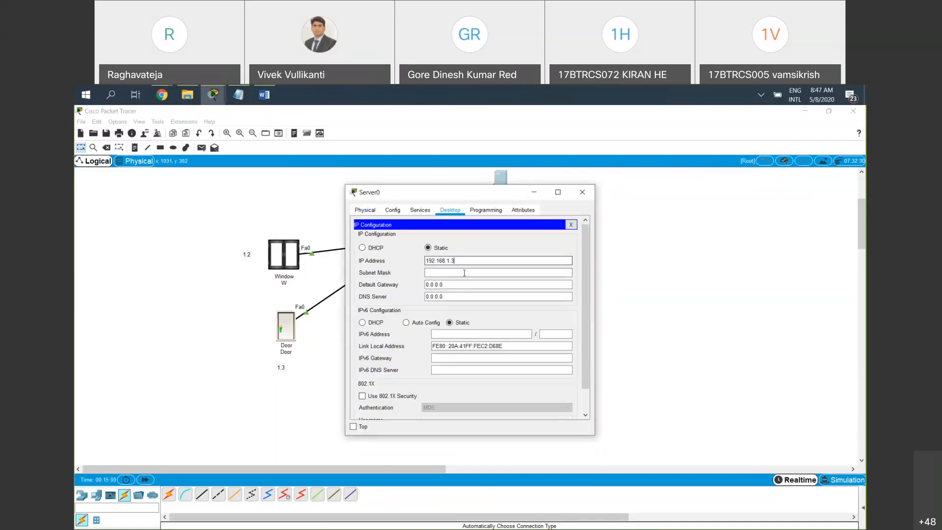
left_click(464, 273)
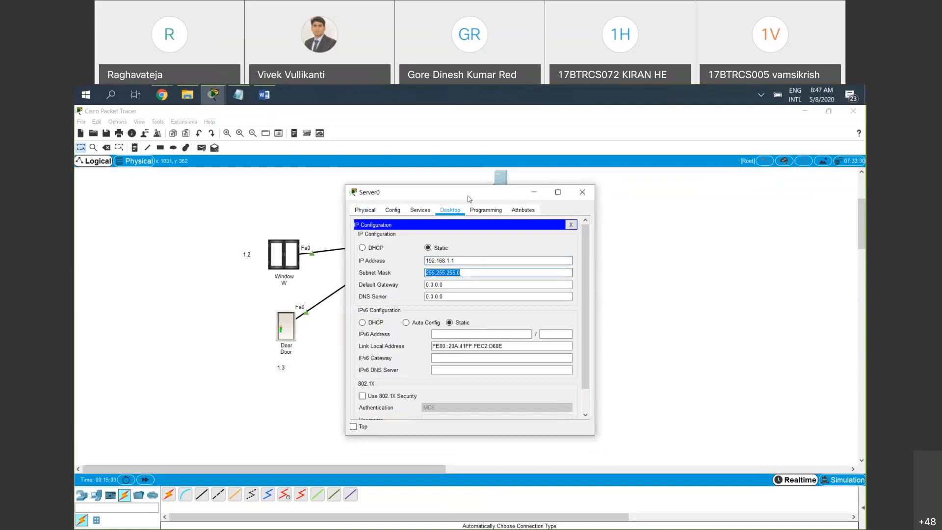
left_click_drag(470, 199, 305, 250)
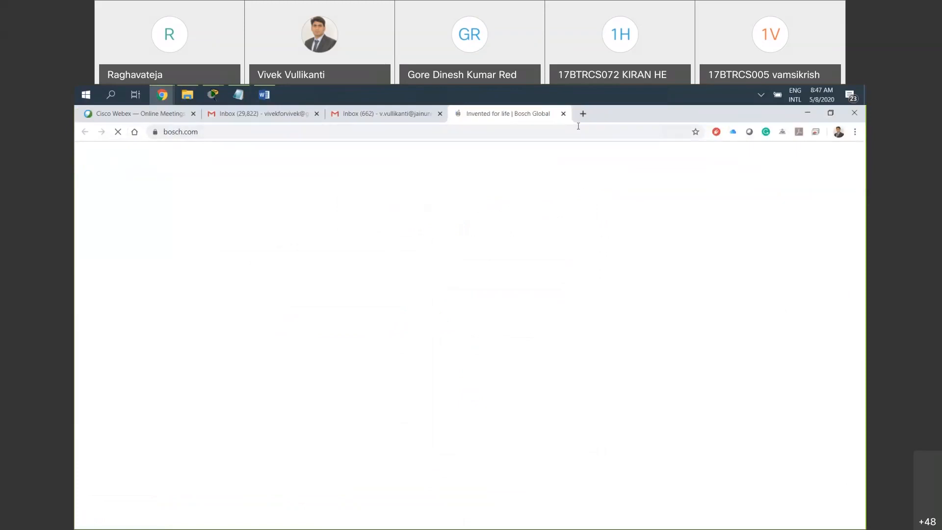
Close the Bosch browser page and switch back to the Cisco Packet Tracer network
left_click(563, 113)
left_click(212, 95)
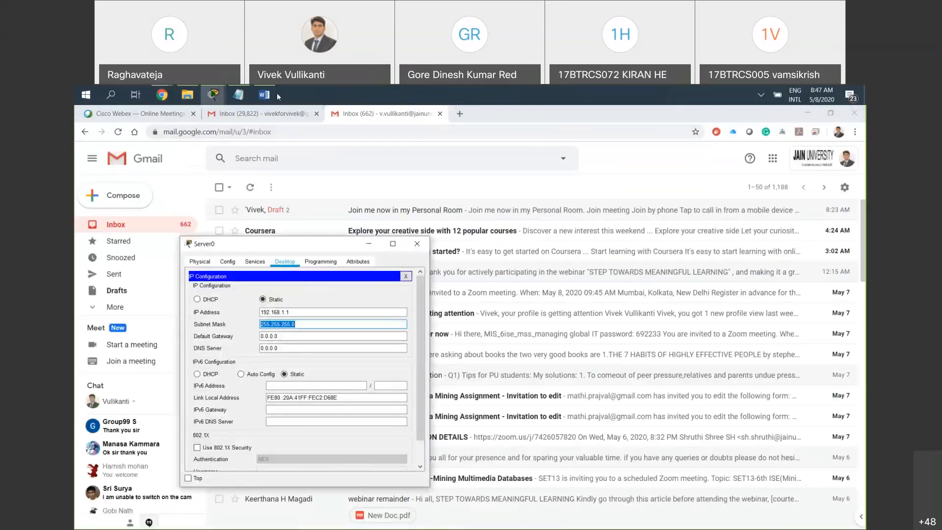
mouse_move(212, 93)
left_click(212, 156)
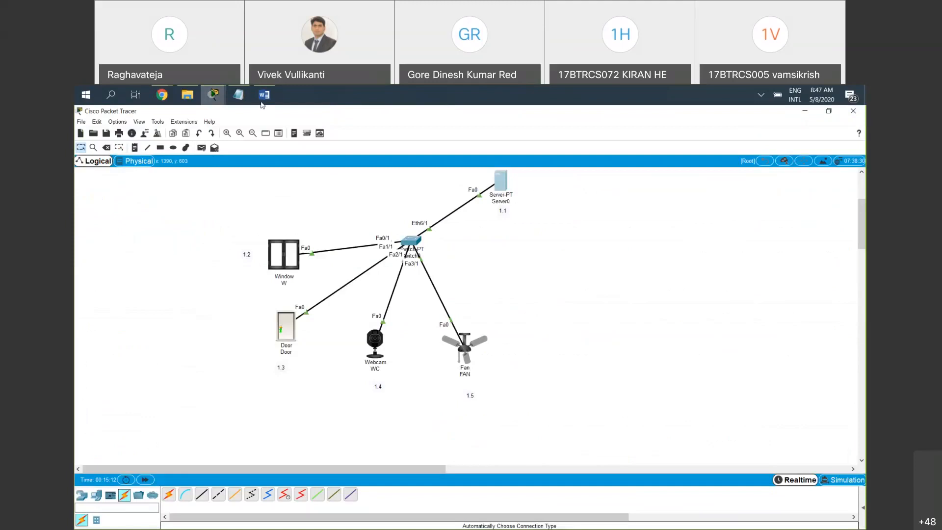
Check the server's default gateway and DNS server fields and close its configuration window
left_click(501, 180)
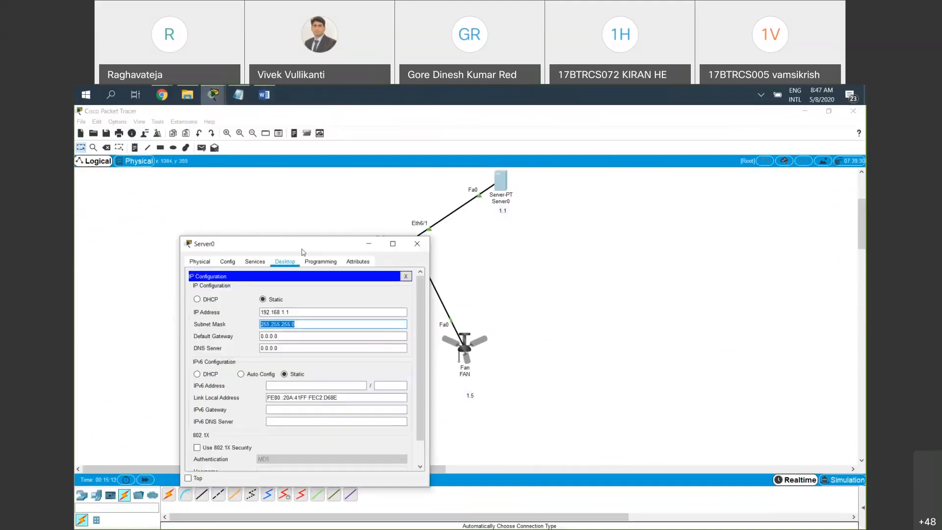
left_click(290, 336)
left_click(291, 347)
double_click(291, 347)
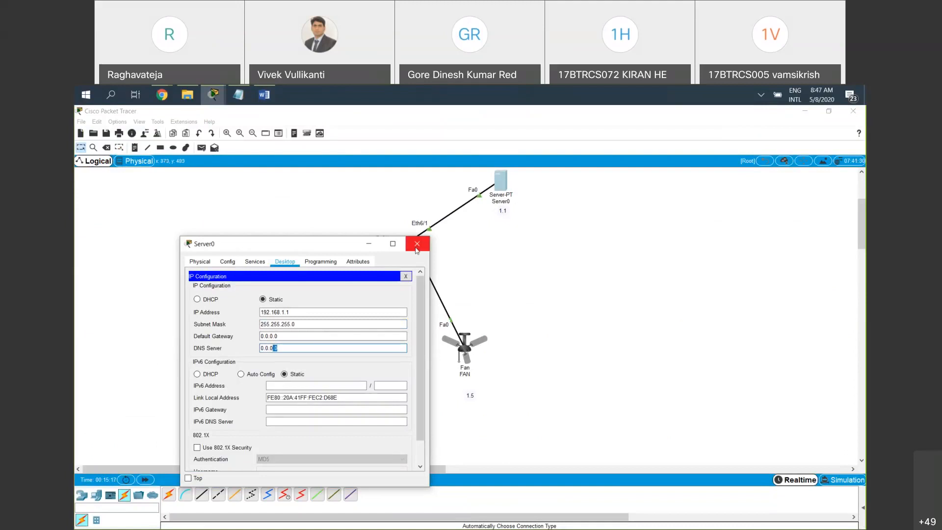
left_click(417, 244)
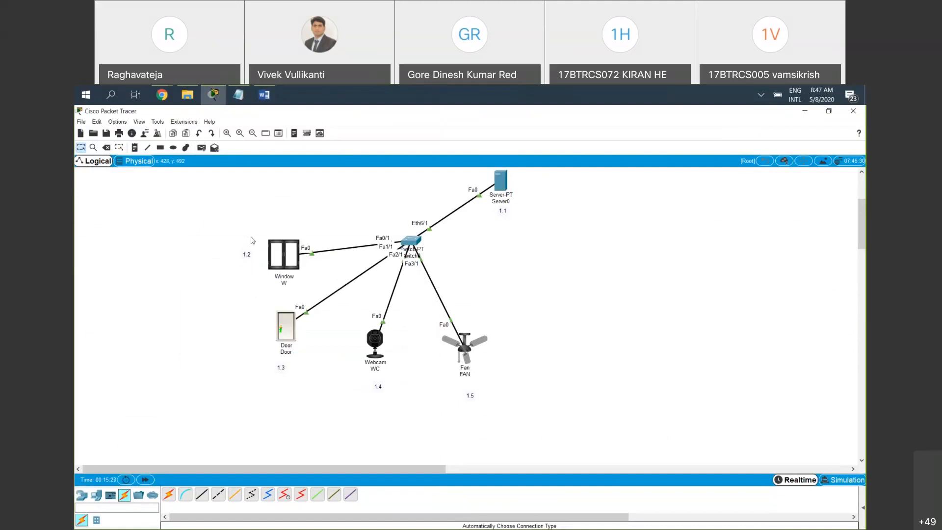
Examine the window device's address details, global settings and advanced view, closing its window when done
left_click_drag(229, 221, 548, 360)
left_click(571, 384)
mouse_move(280, 257)
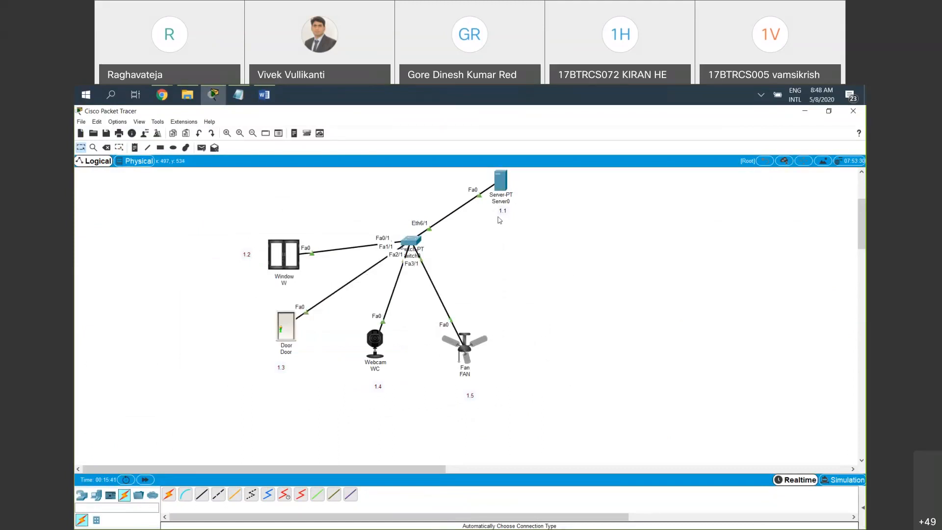
left_click(284, 264)
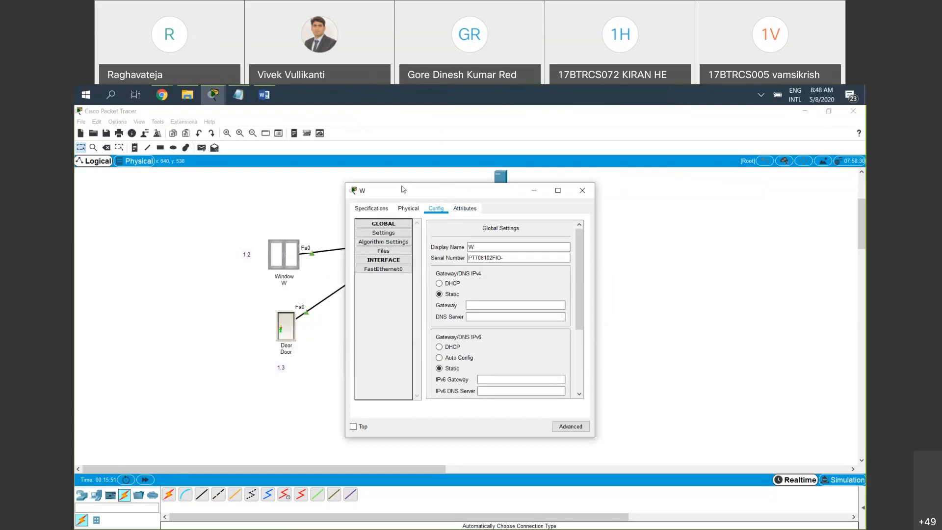
left_click_drag(403, 190, 389, 194)
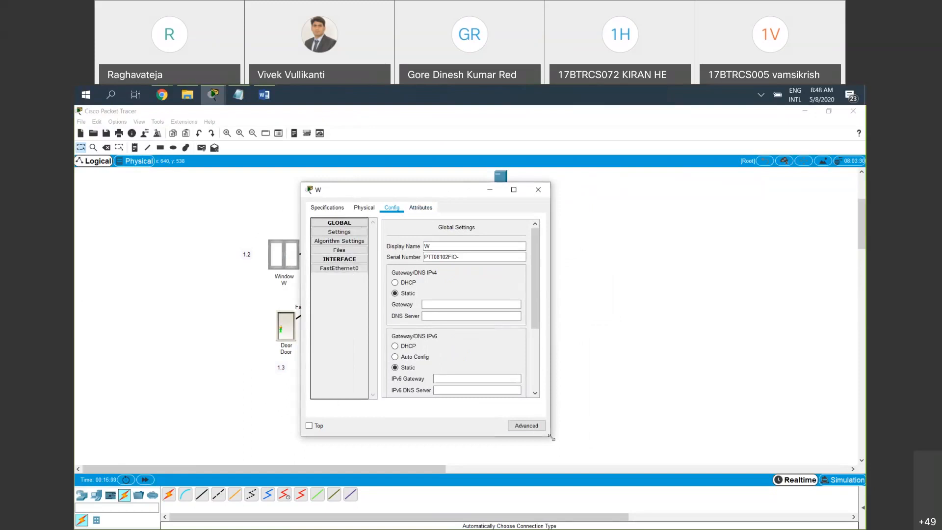
left_click(526, 425)
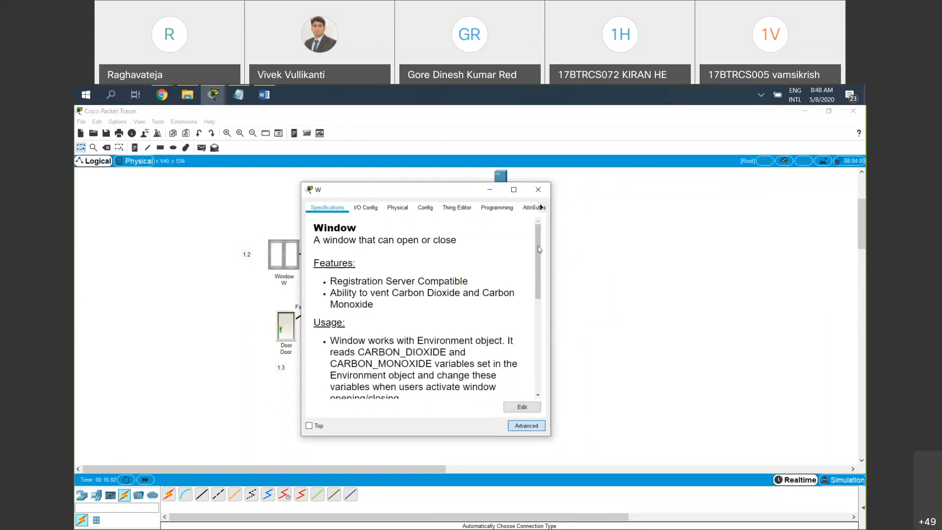
left_click(538, 190)
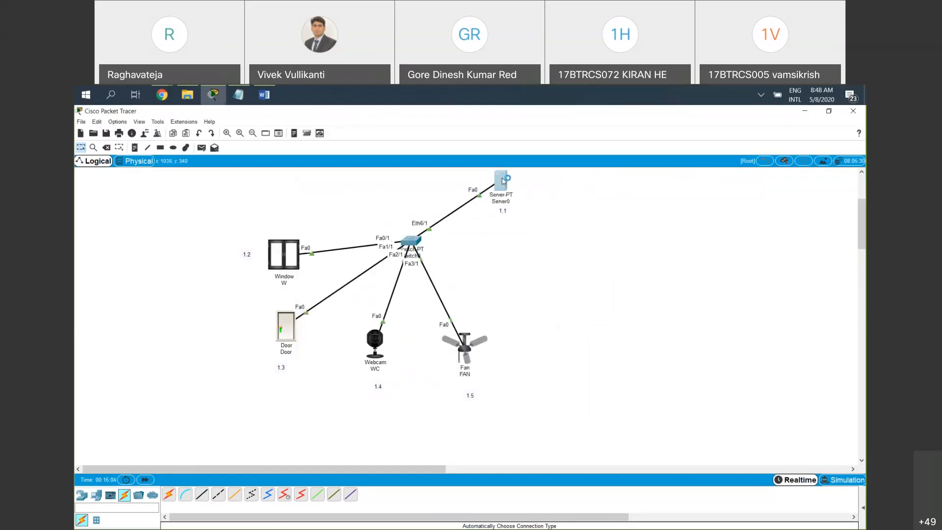
Turn on the IoT registration server service on Server0 and close its configuration window
left_click(503, 180)
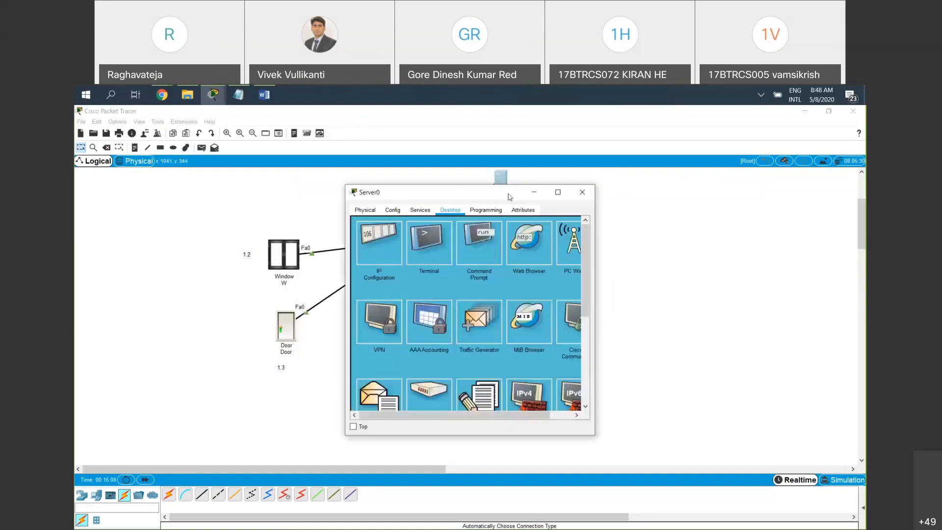
left_click(425, 211)
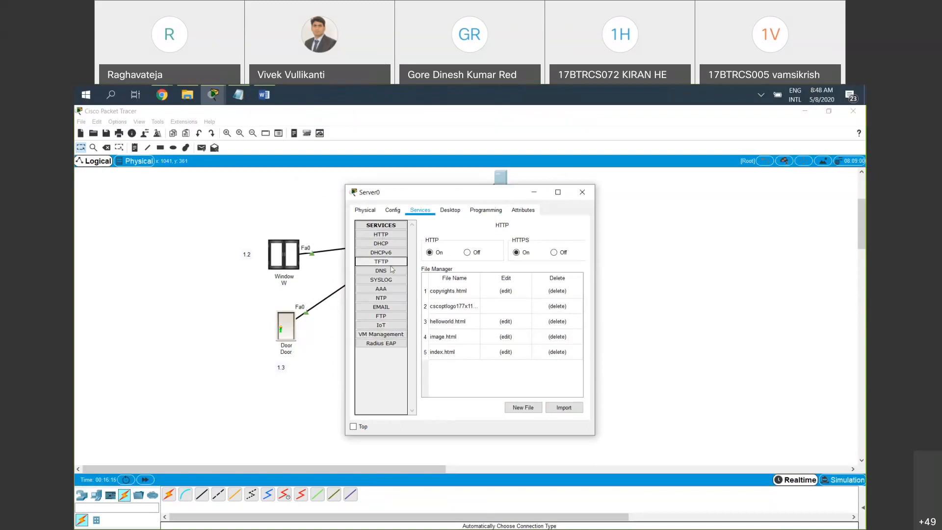
left_click(392, 326)
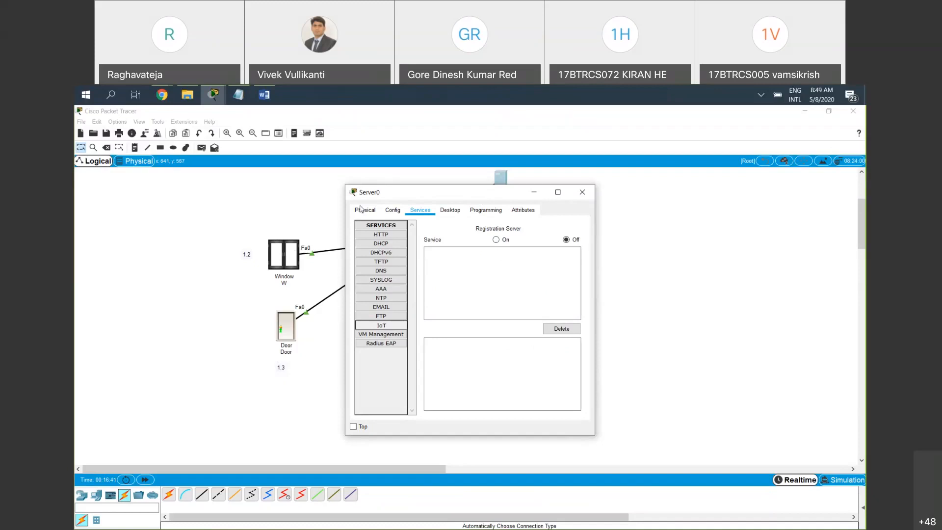
left_click_drag(380, 192, 211, 204)
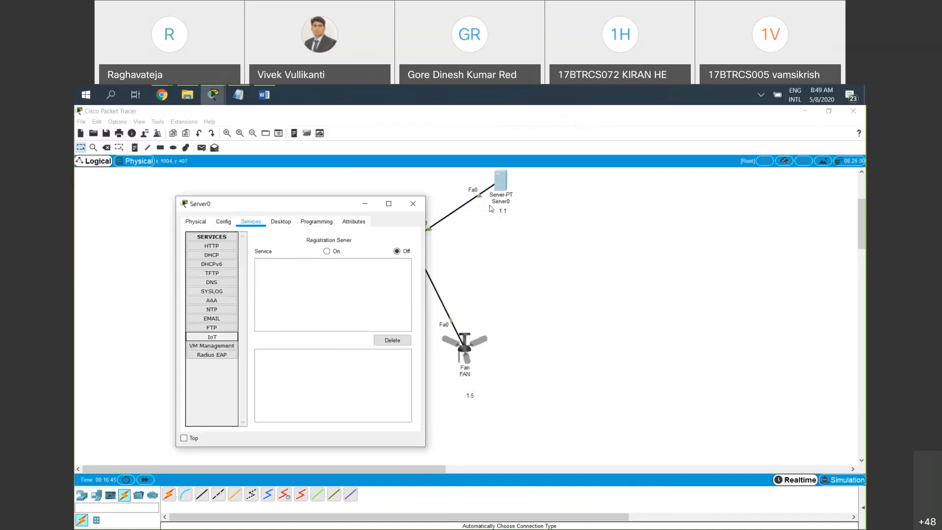
left_click(327, 251)
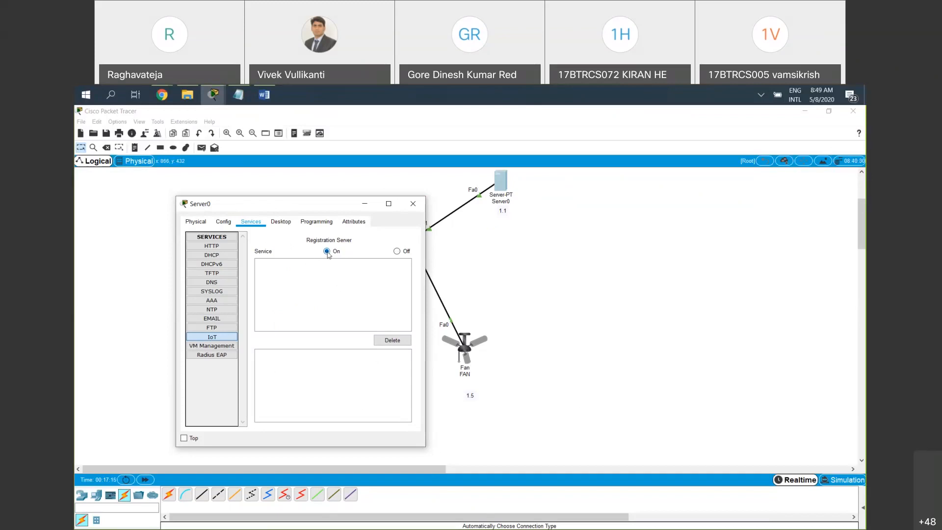
left_click(459, 296)
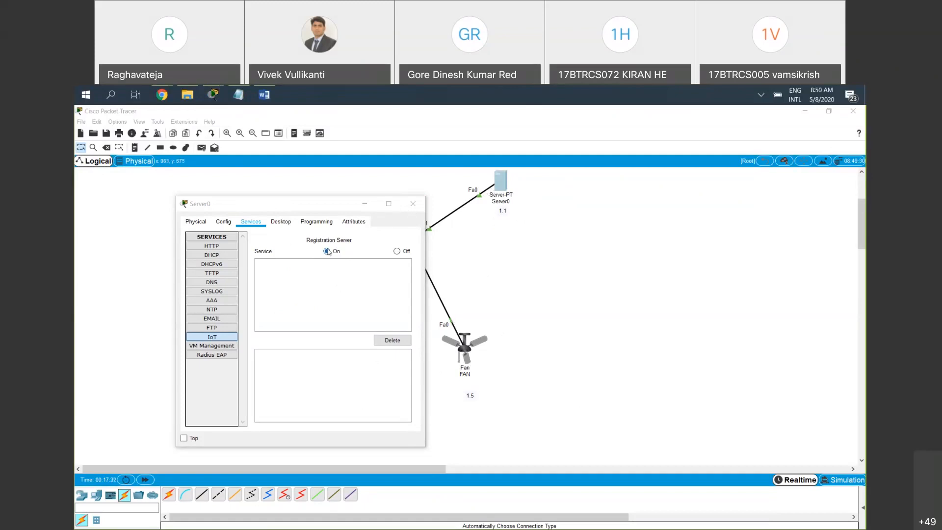
left_click(413, 204)
Review the window device's specifications, global settings and IoT server options, and close its configuration window
left_click_drag(542, 222, 471, 186)
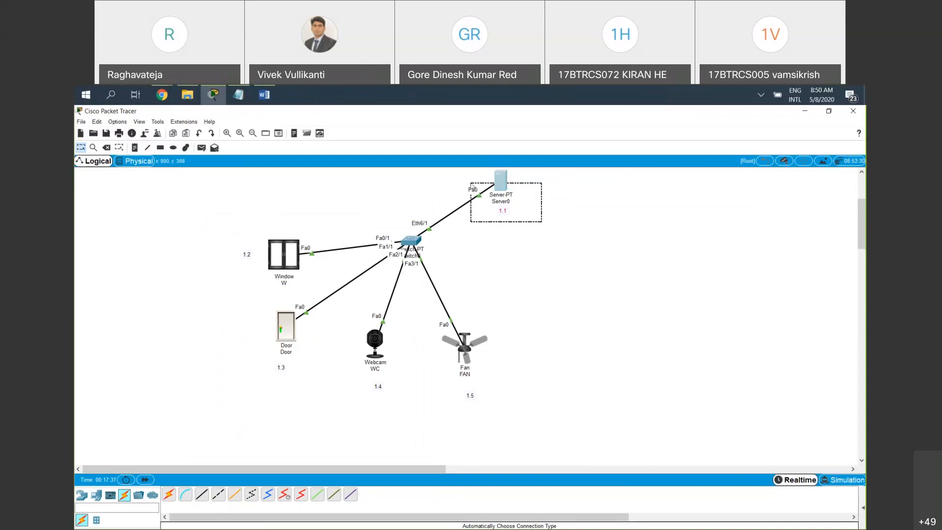
left_click_drag(239, 233, 301, 287)
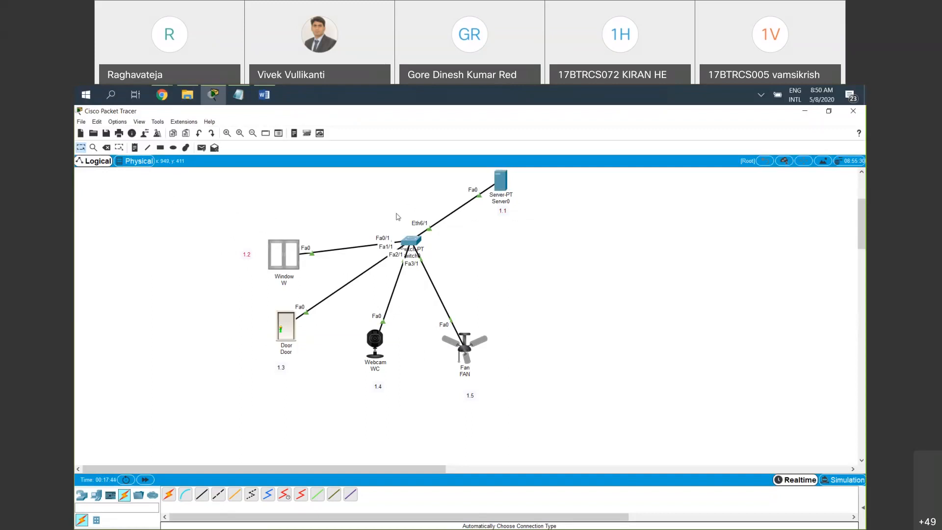
mouse_move(288, 251)
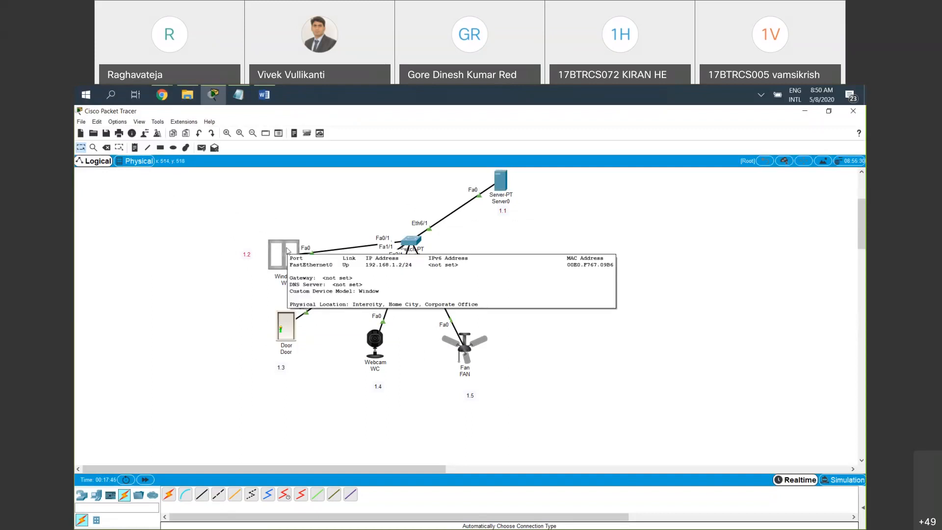
left_click(288, 251)
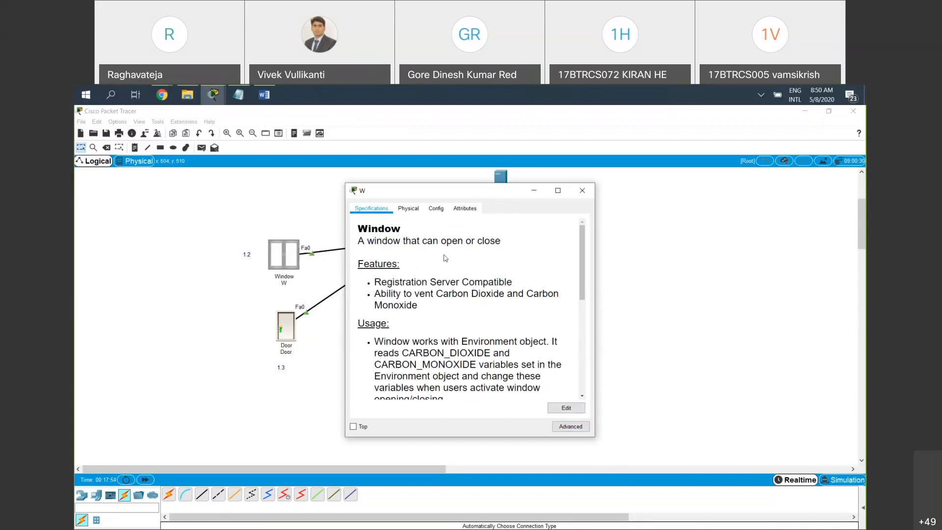
left_click_drag(429, 199, 278, 196)
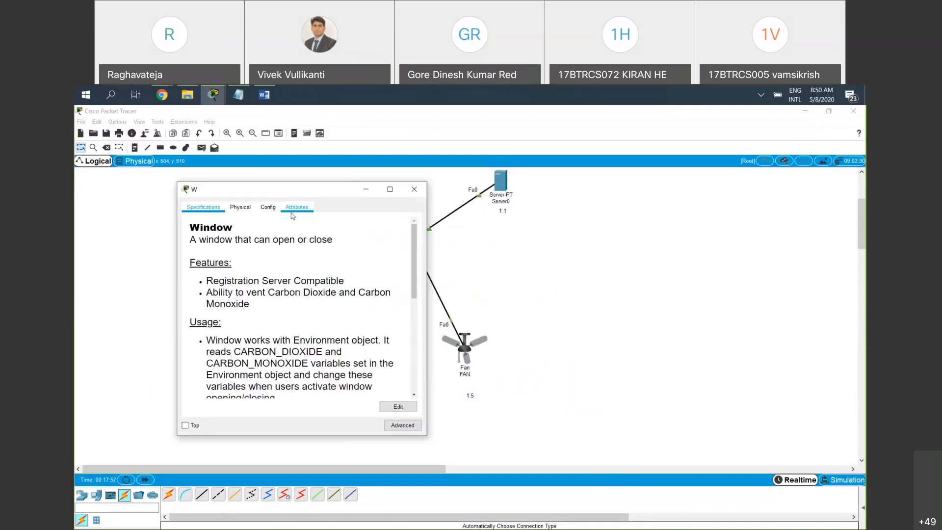
left_click(277, 209)
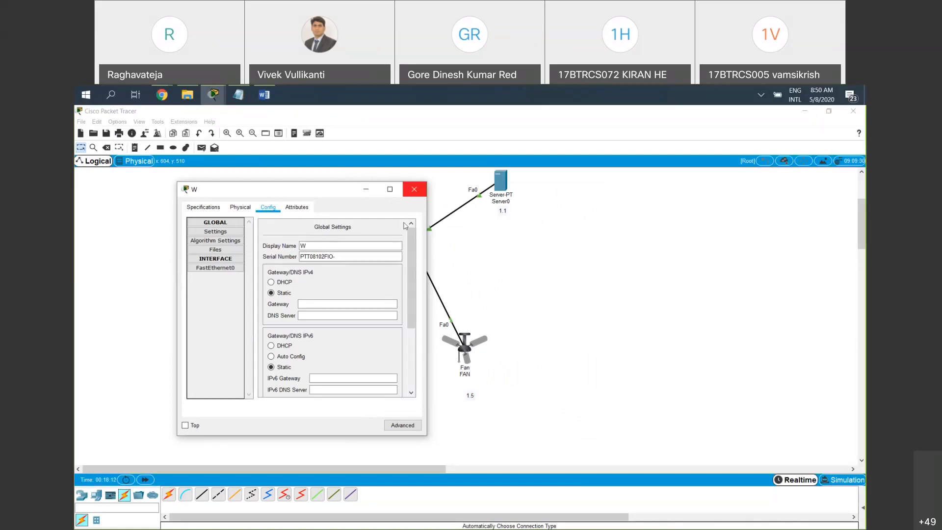
scroll(314, 318, "down", 4)
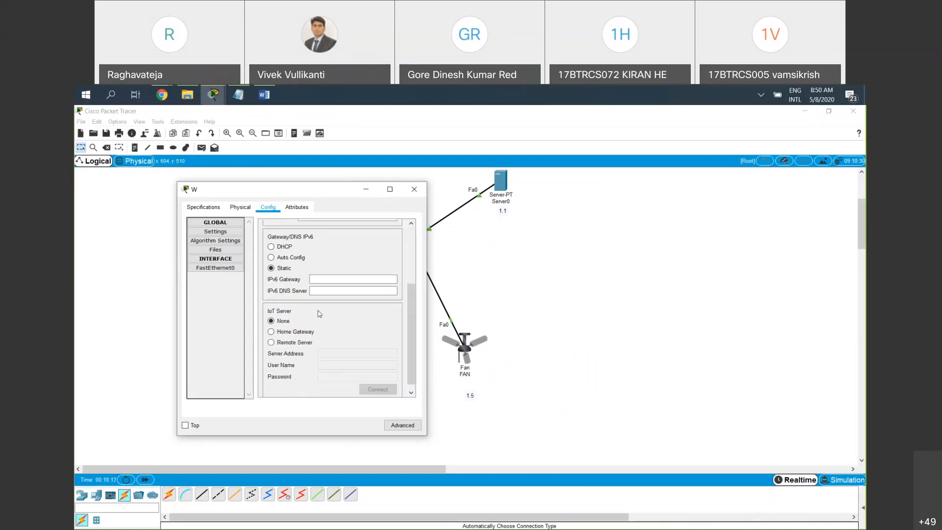
left_click(413, 190)
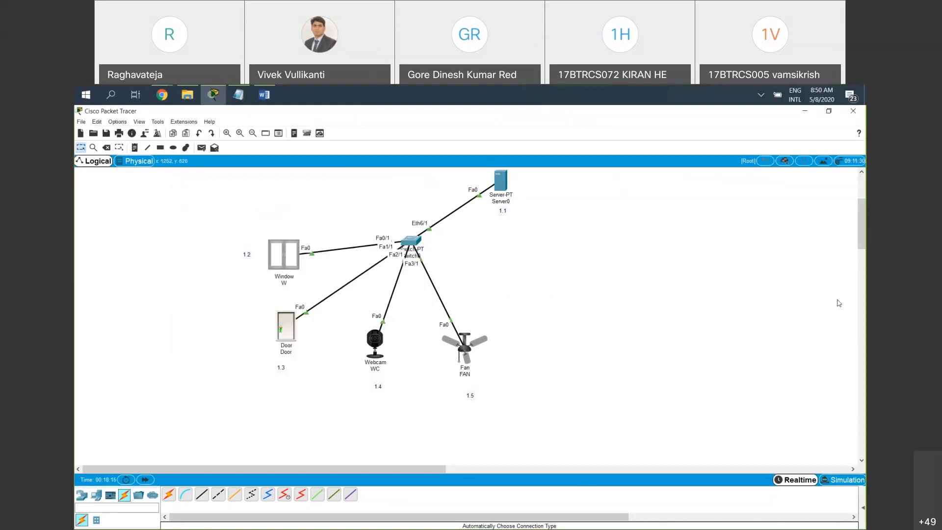
Check the window device's FastEthernet0 interface address configuration and close its window
left_click_drag(286, 262, 287, 260)
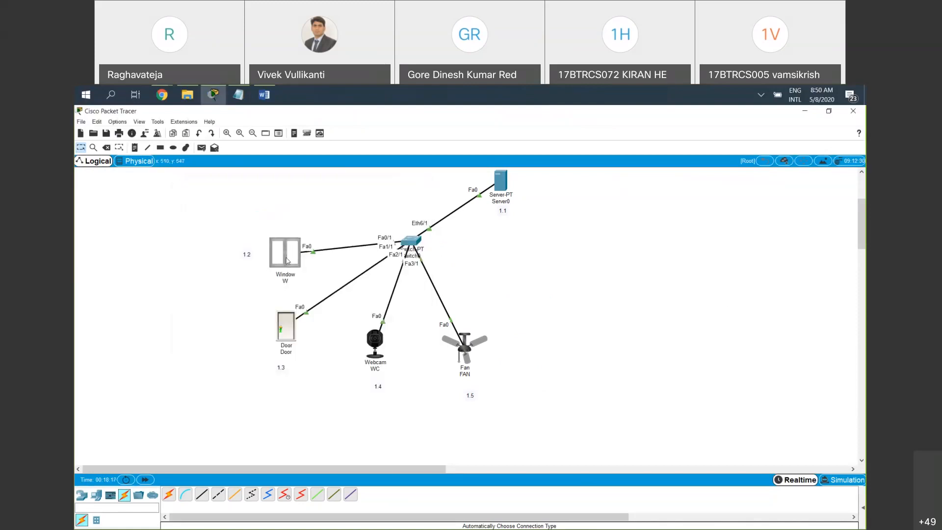
left_click(287, 261)
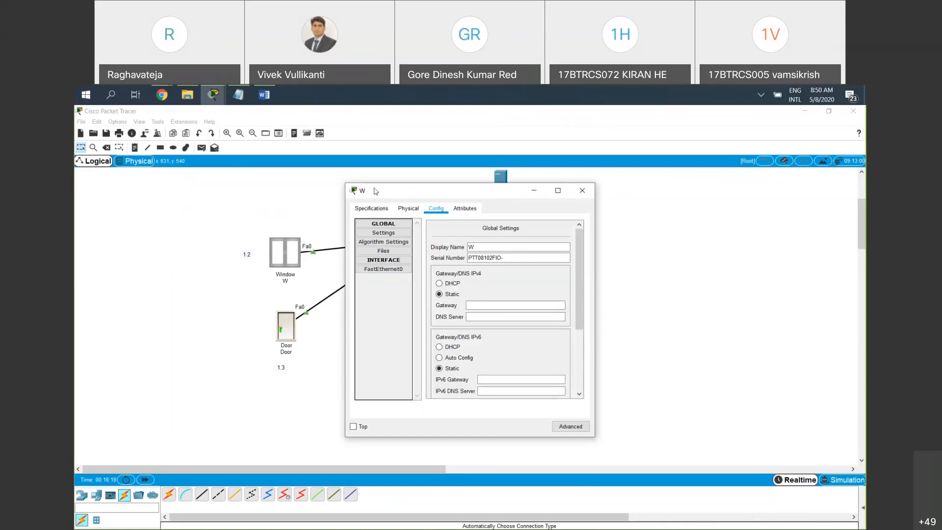
left_click_drag(436, 190, 312, 186)
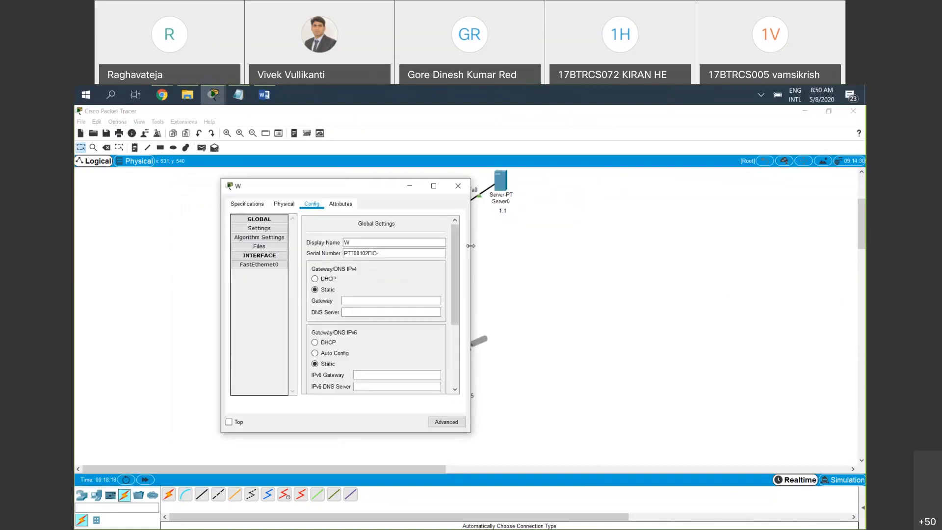
left_click_drag(570, 246, 575, 246)
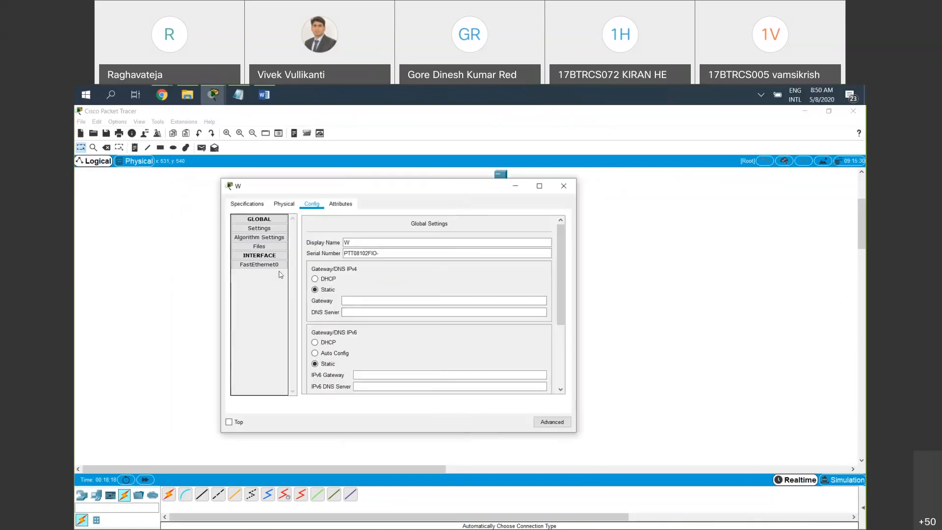
left_click(265, 265)
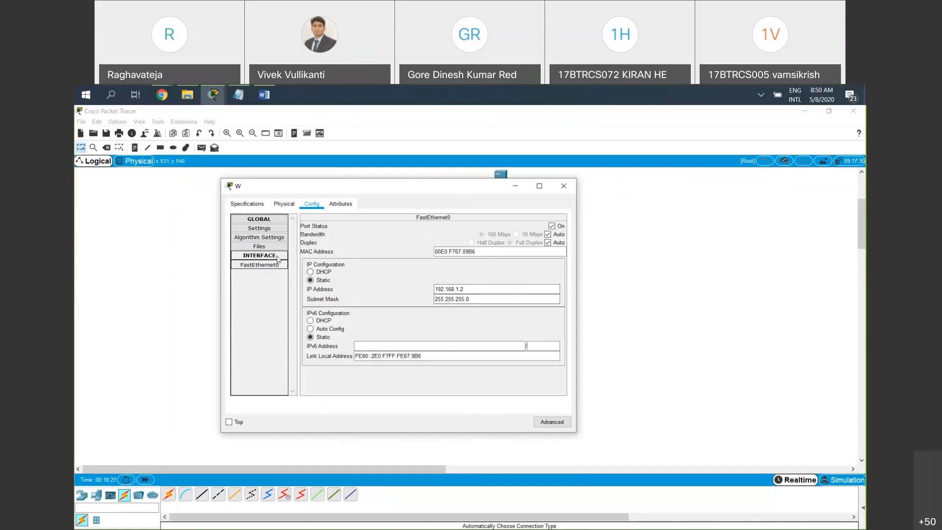
left_click(564, 187)
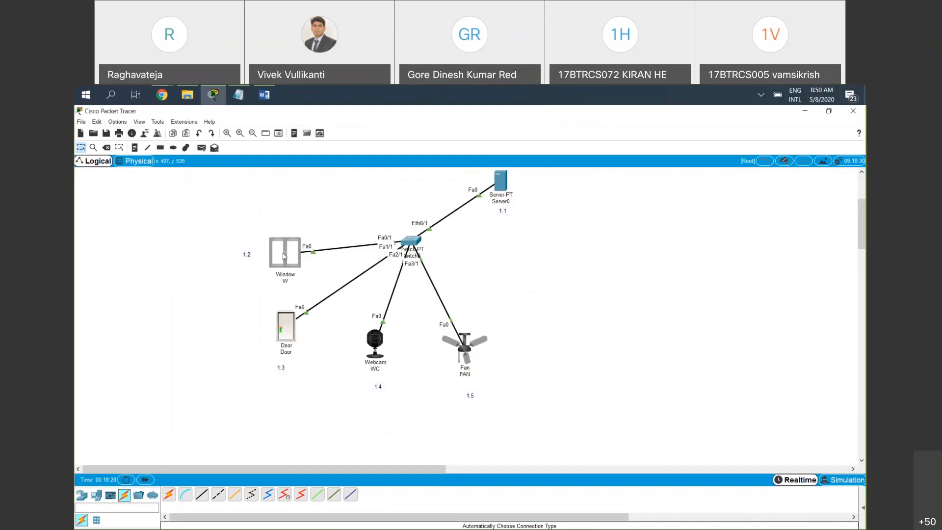
Set the window device's IoT server option to Remote Server in its global settings
left_click(283, 255)
scroll(500, 309, "down", 1)
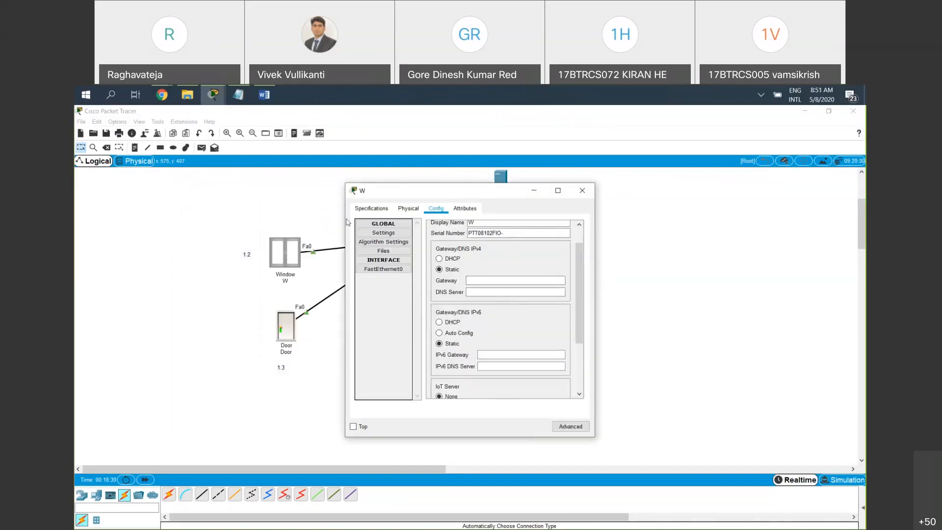
left_click_drag(402, 191, 340, 183)
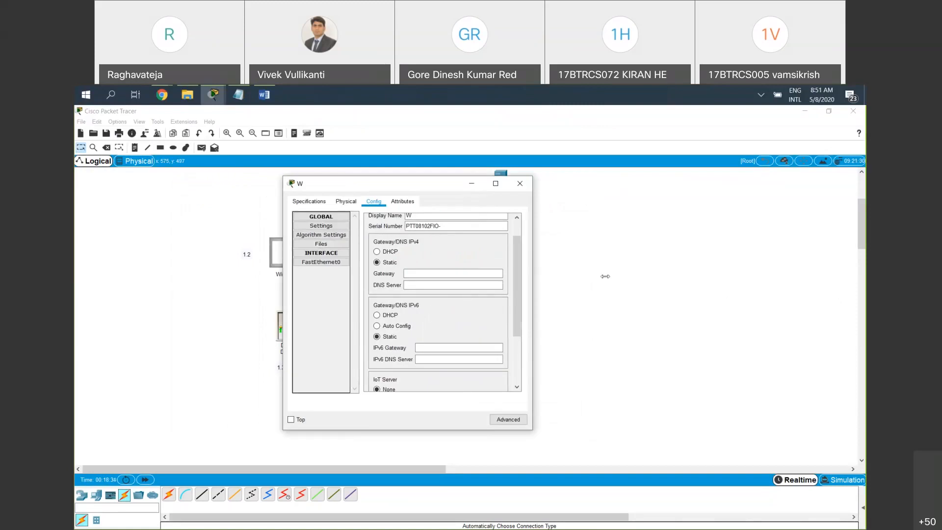
left_click_drag(532, 280, 630, 281)
scroll(446, 332, "down", 2)
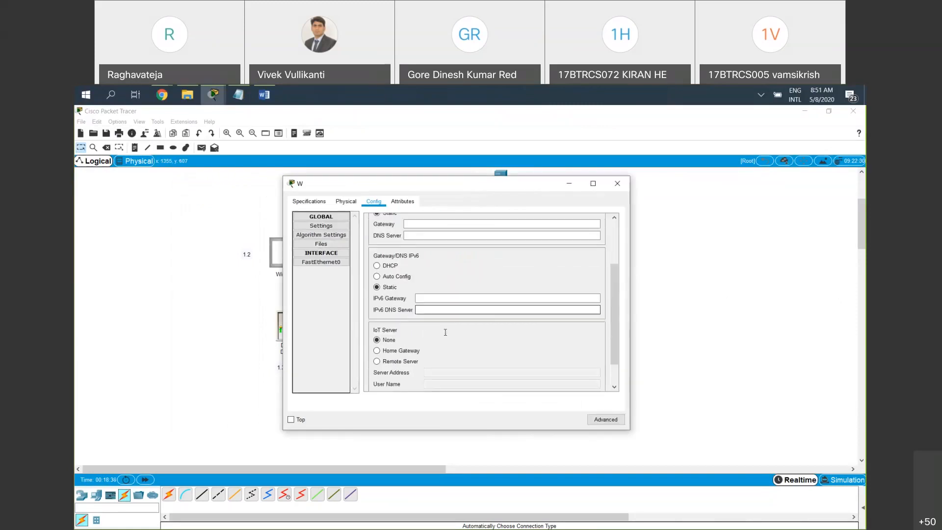
scroll(445, 332, "down", 1)
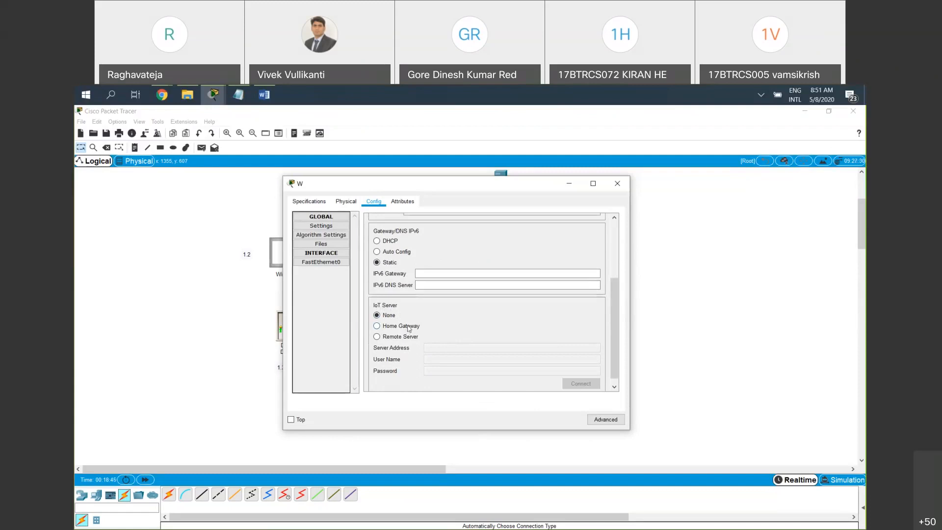
left_click_drag(534, 189, 416, 266)
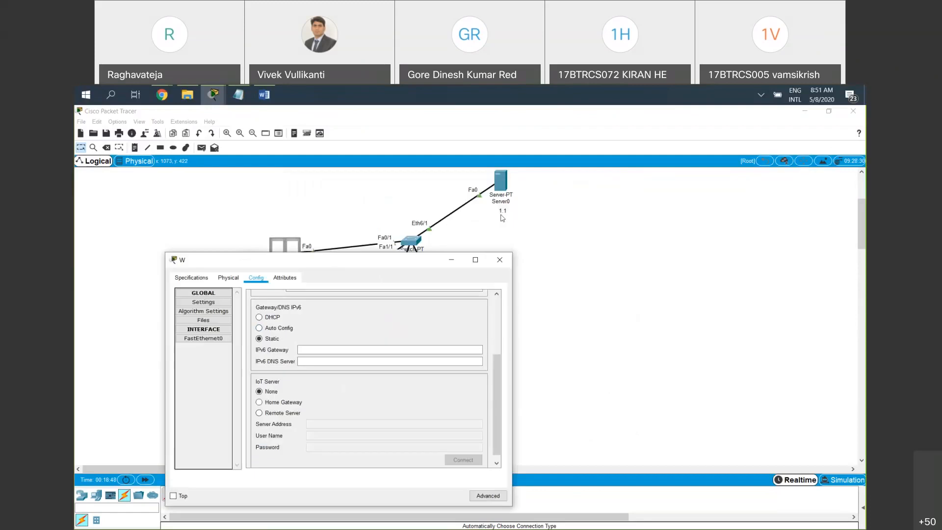
left_click(288, 415)
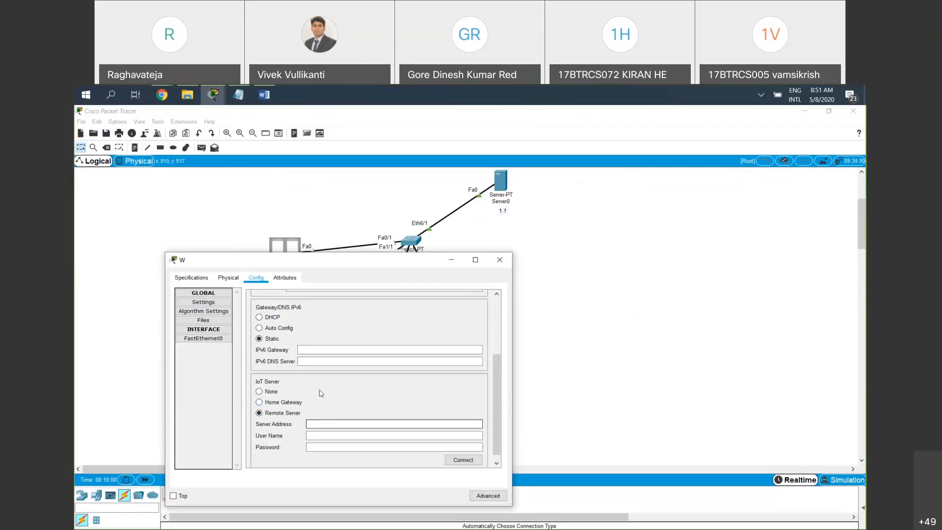
scroll(323, 428, "up", 1)
scroll(327, 434, "down", 1)
left_click(327, 423)
type("192.168.1.3")
left_click(377, 434)
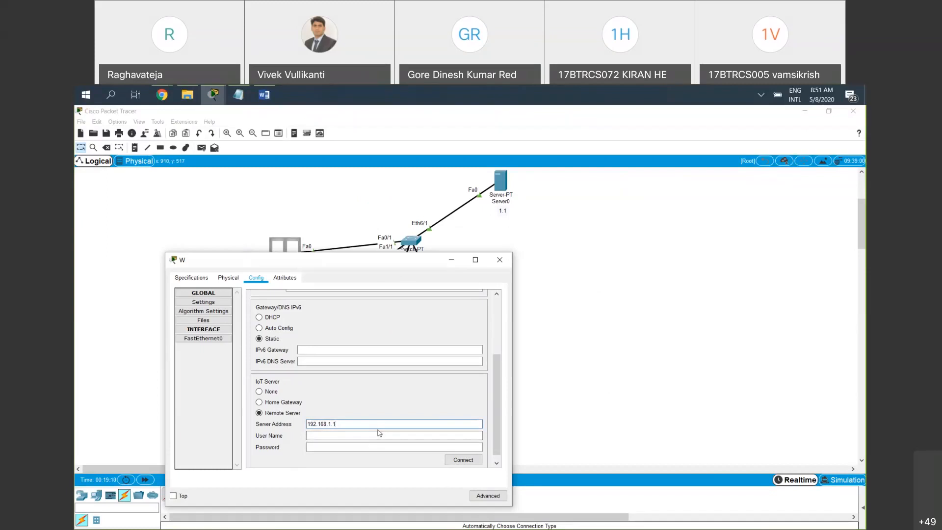
left_click(385, 434)
left_click_drag(380, 426, 304, 425)
key("BackSpace")
Close the window device's configuration and load 192.168.1.1 in Server0's web browser
left_click(499, 267)
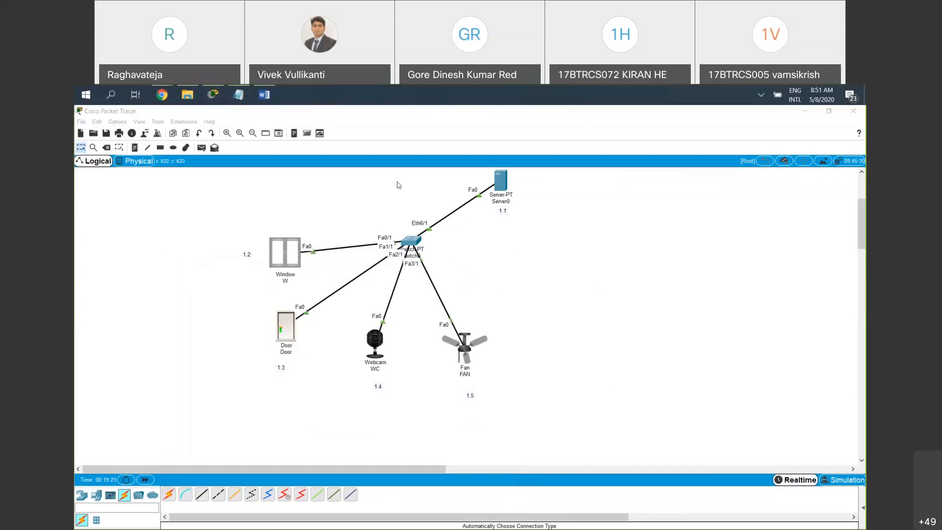
left_click(500, 180)
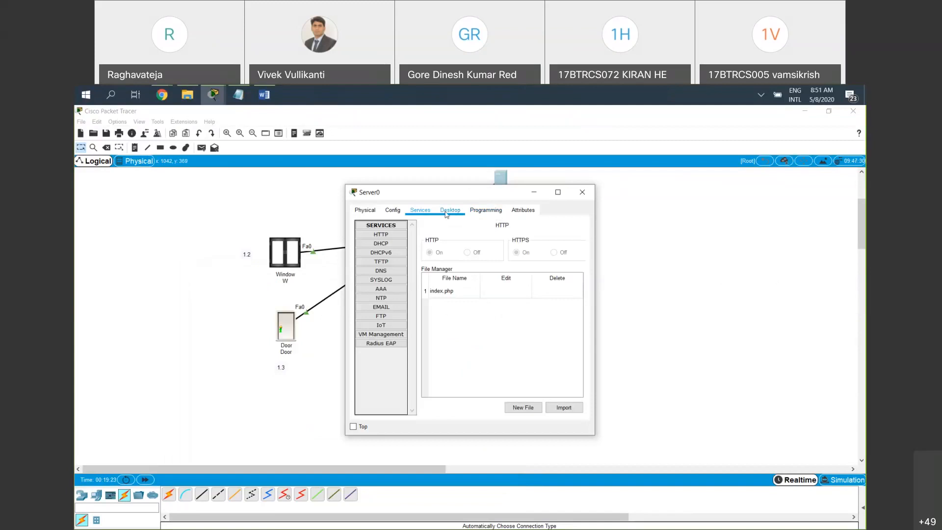
left_click(446, 213)
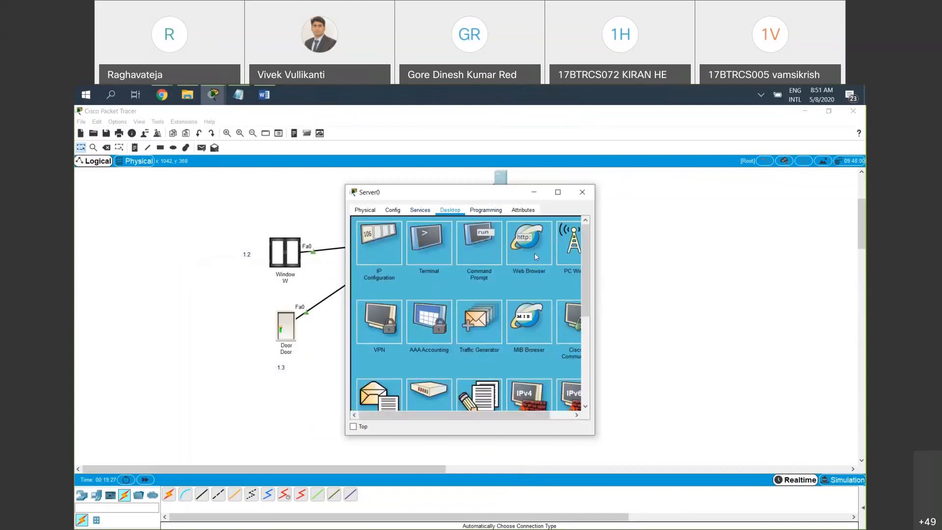
left_click(534, 252)
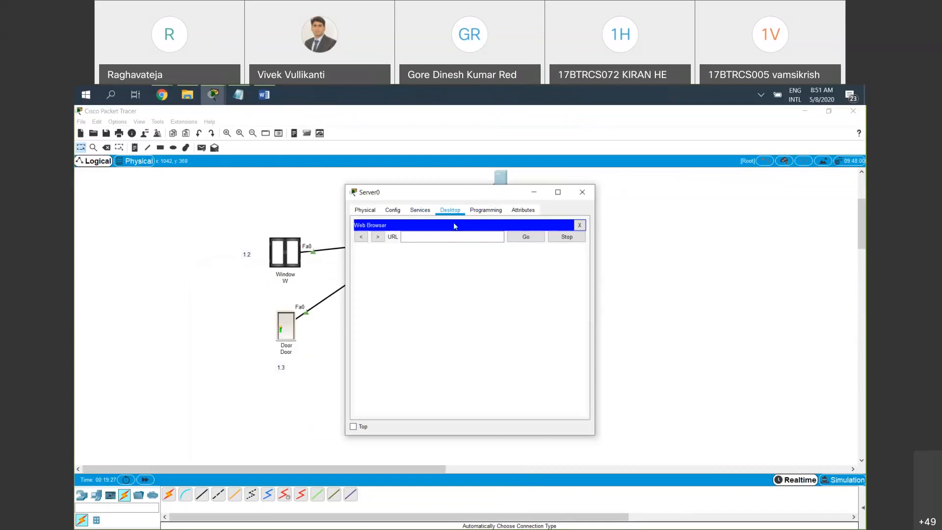
left_click_drag(417, 192, 344, 276)
left_click(394, 322)
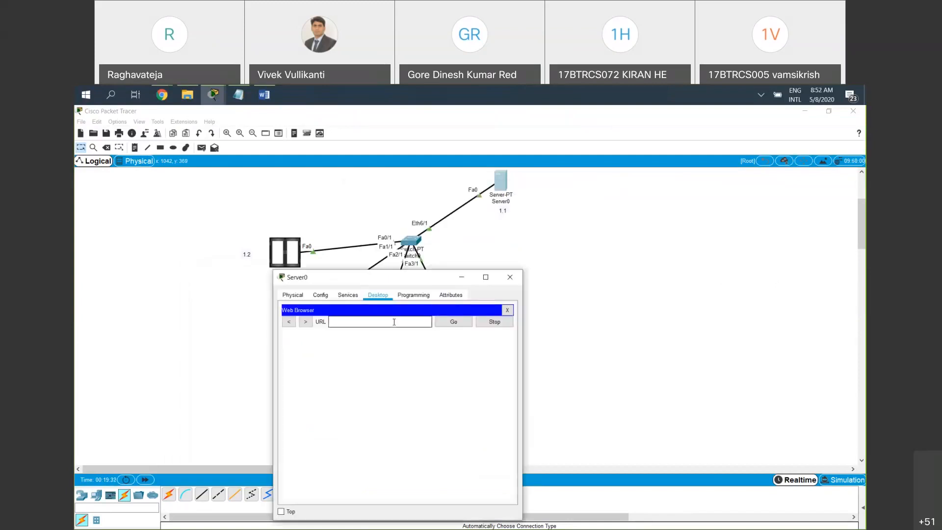
type("192.168.1.3")
type(".1")
key("Return")
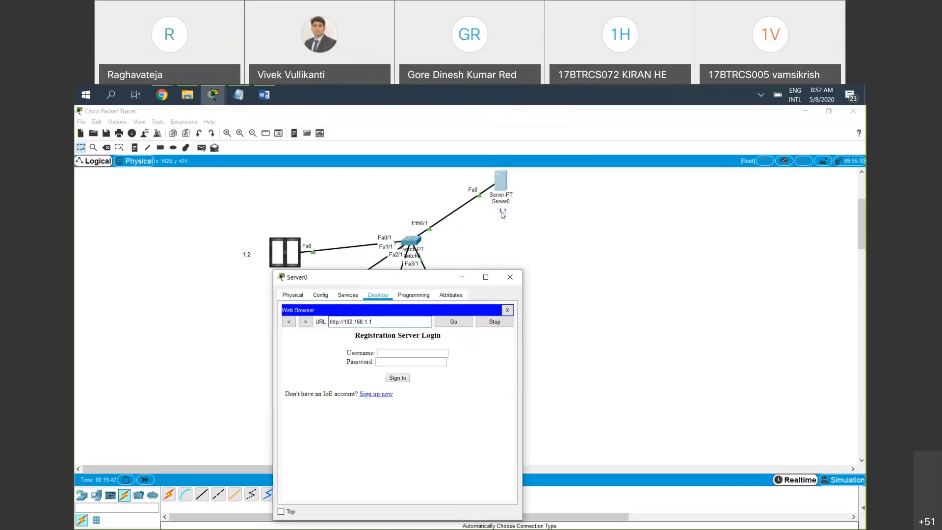
left_click(848, 299)
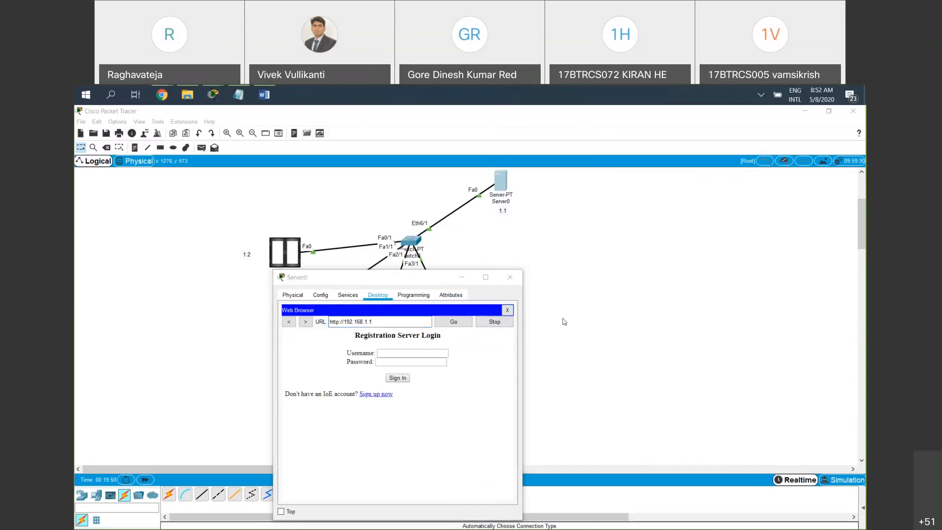
double_click(393, 321)
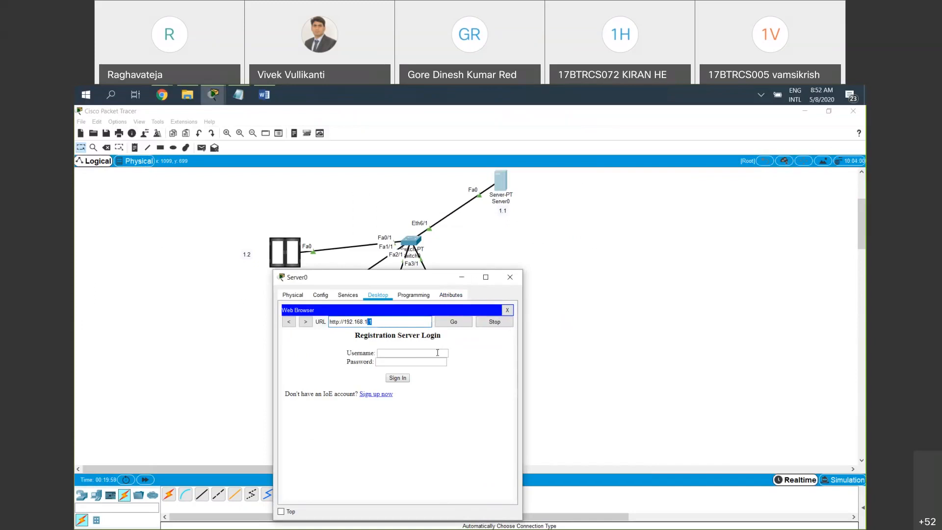
Sign up for a new registration server account by entering a username and the account password, and create it
left_click(375, 395)
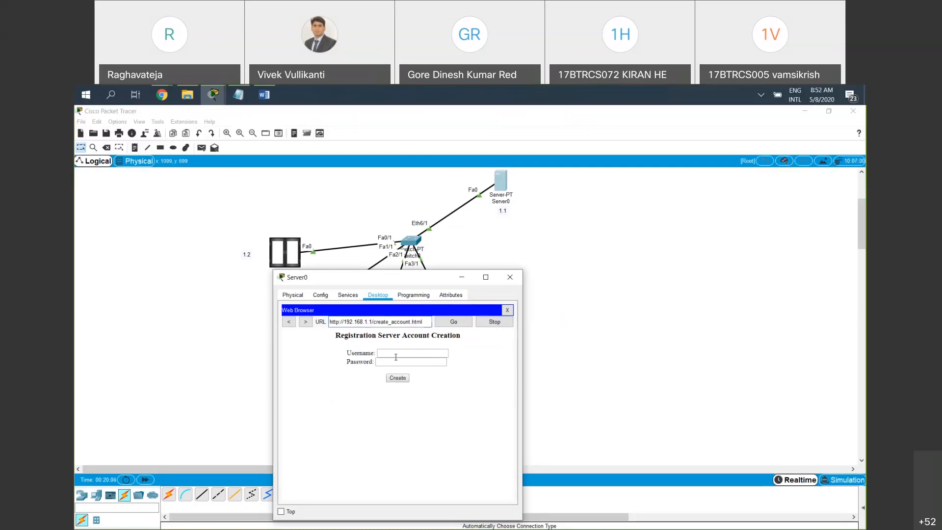
left_click(396, 355)
type("vivek")
key("Tab")
type("vivek")
left_click(394, 379)
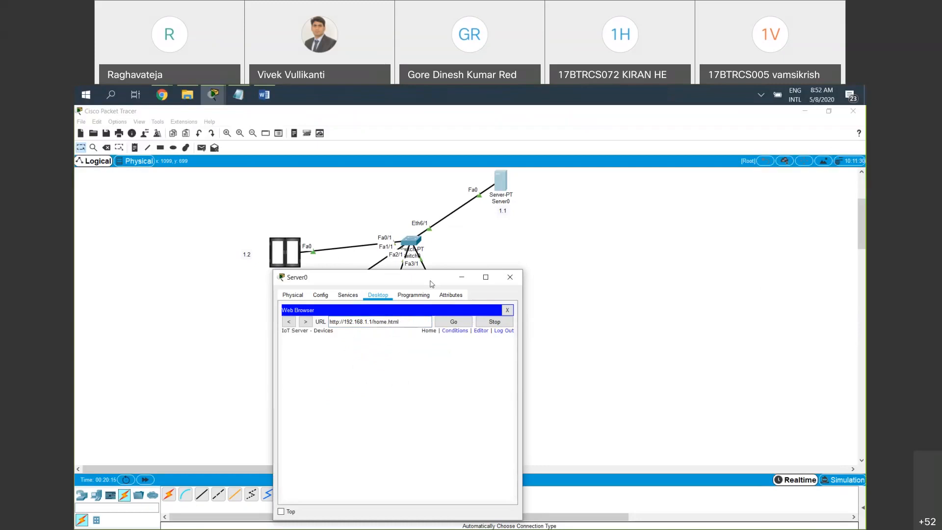
Move the Server0 window clear of the devices and set the window device's remote server address to 192.168.1.1
left_click_drag(431, 280, 537, 190)
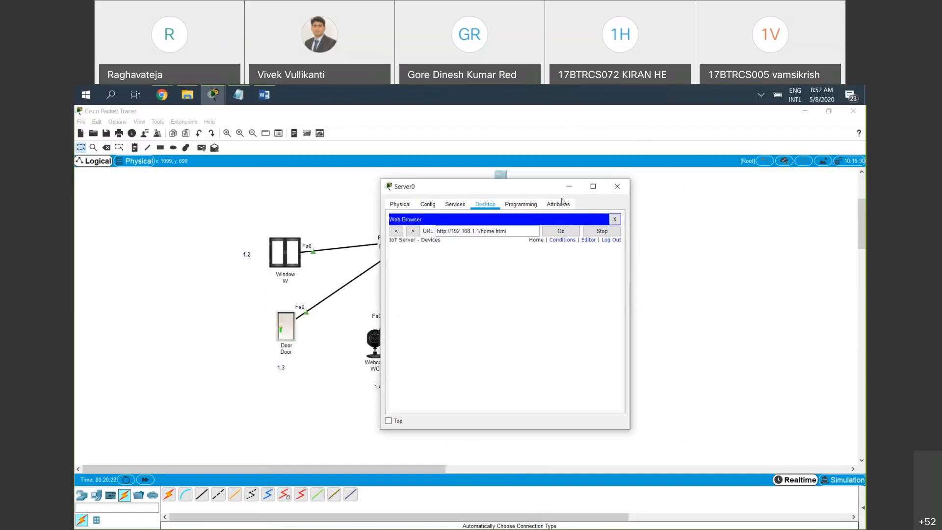
left_click_drag(523, 190, 600, 190)
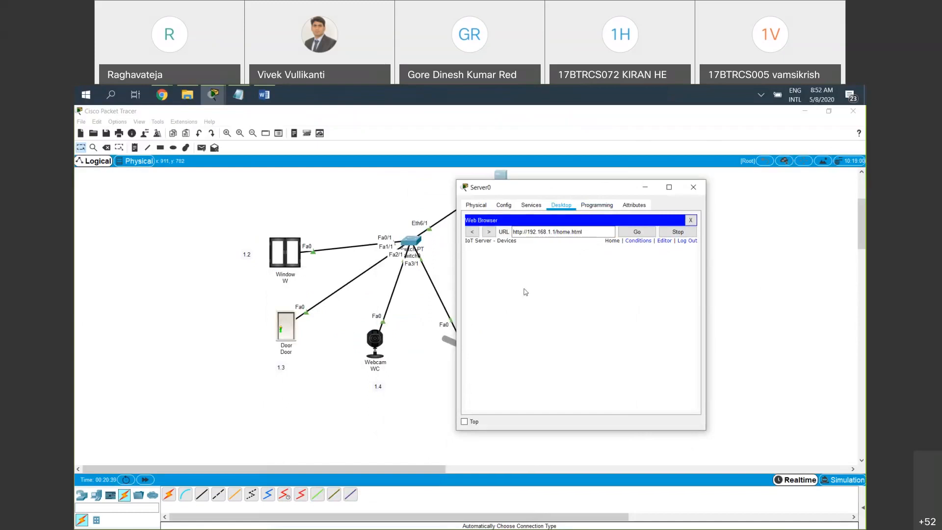
left_click(286, 254)
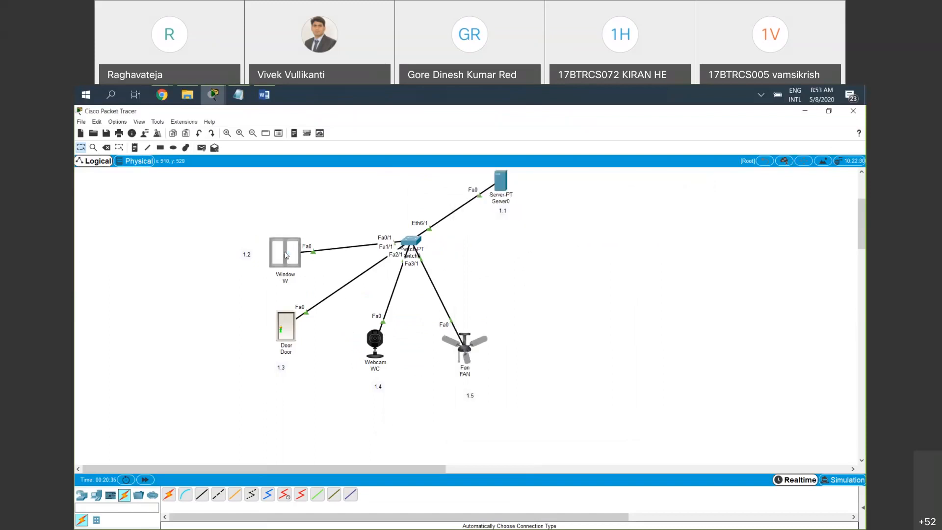
scroll(505, 377, "down", 5)
scroll(505, 378, "down", 1)
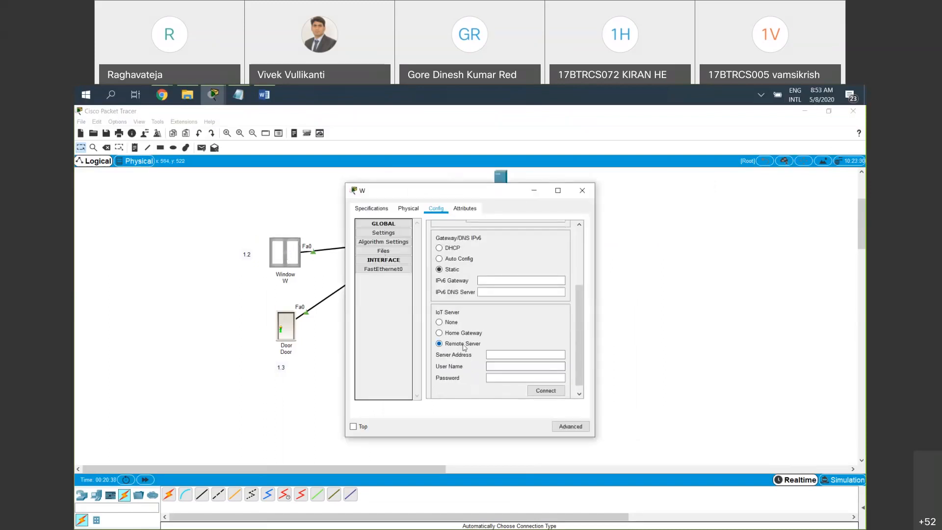
left_click(499, 354)
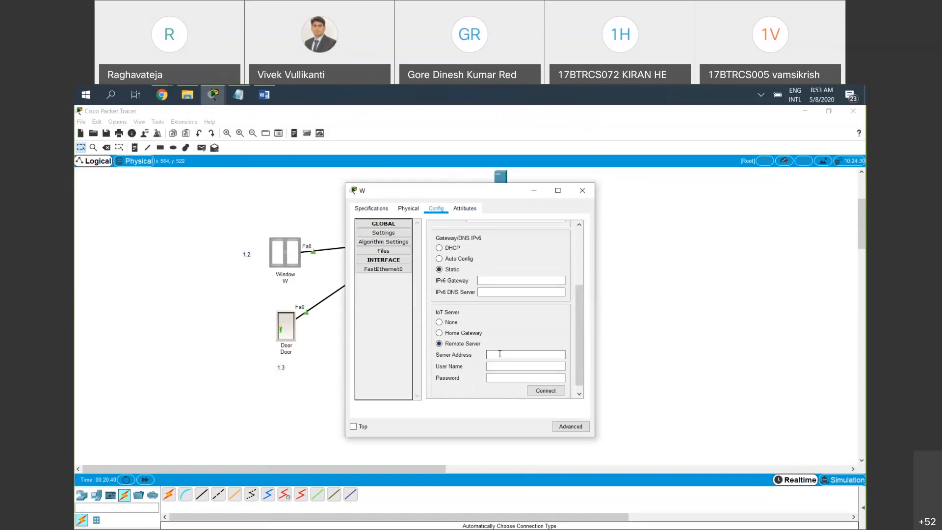
type("192.168.1.")
type("vive")
type("k")
Enter the registration username and account password for the window device, connect it to the server, and close its configuration
key("Tab")
type("vivek")
left_click(534, 391)
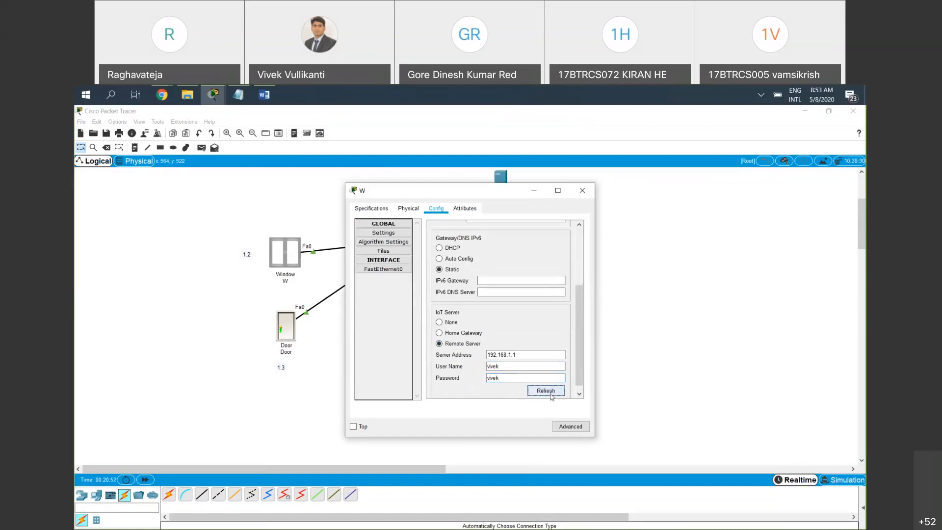
left_click(582, 191)
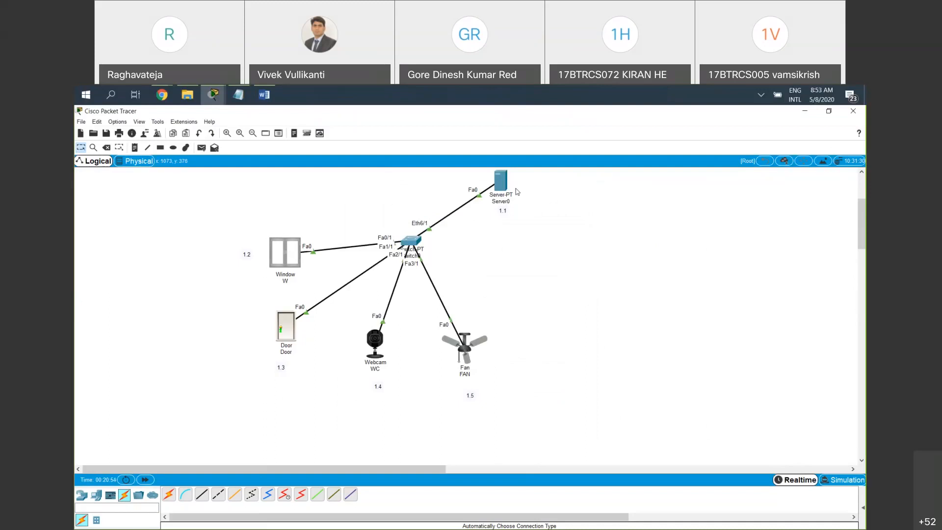
Test remote control of the window device by toggling it on and off from Server0's IoT device page, and minimize Server0
left_click(500, 177)
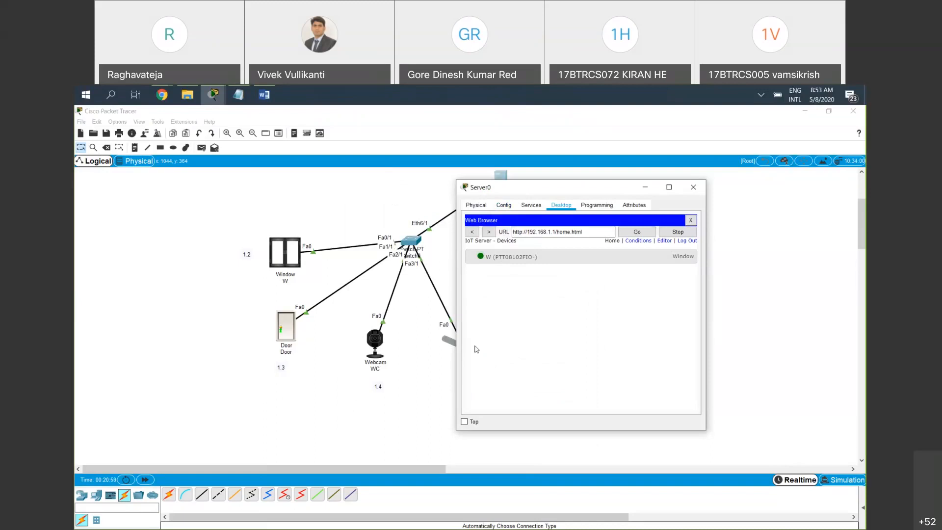
left_click_drag(526, 188, 460, 281)
left_click(612, 354)
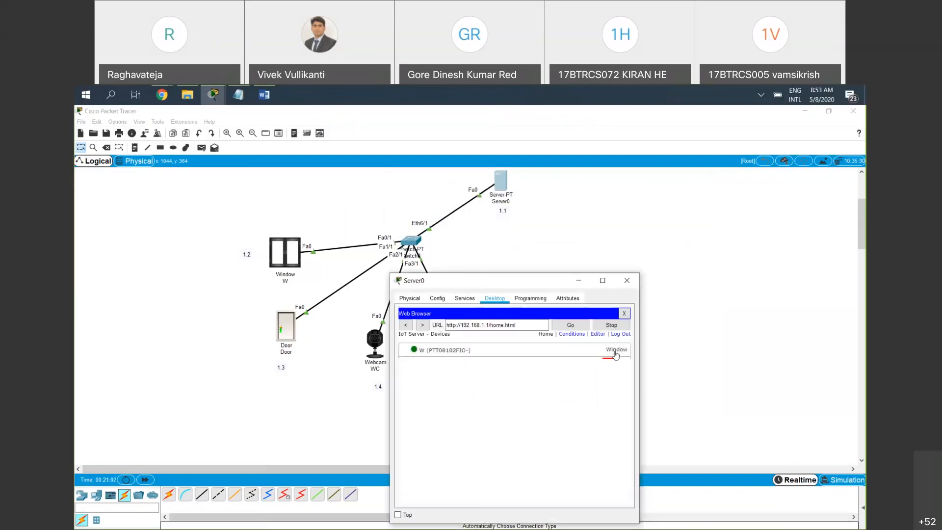
left_click(609, 368)
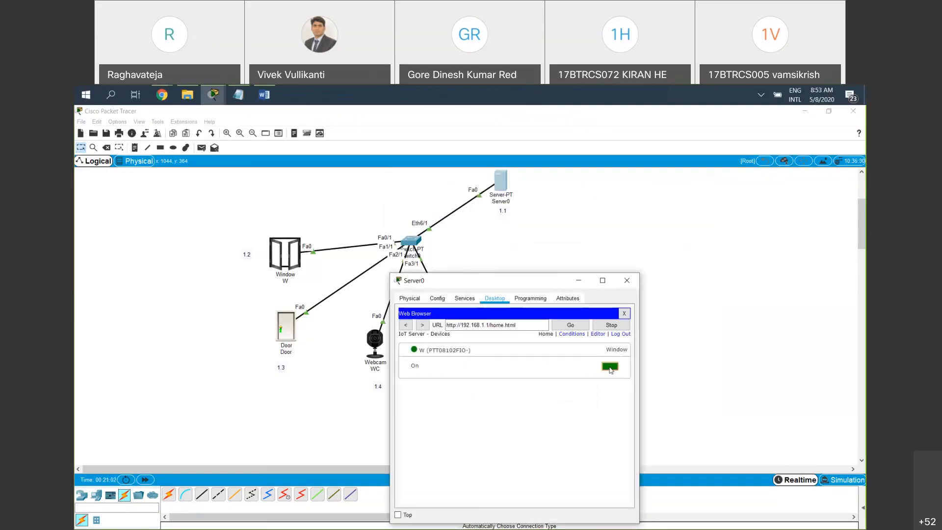
left_click(609, 367)
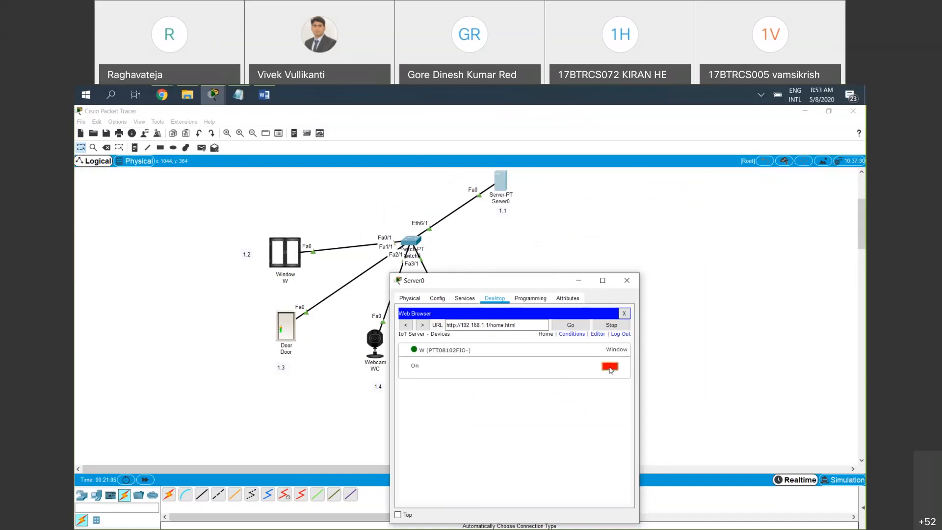
left_click(610, 368)
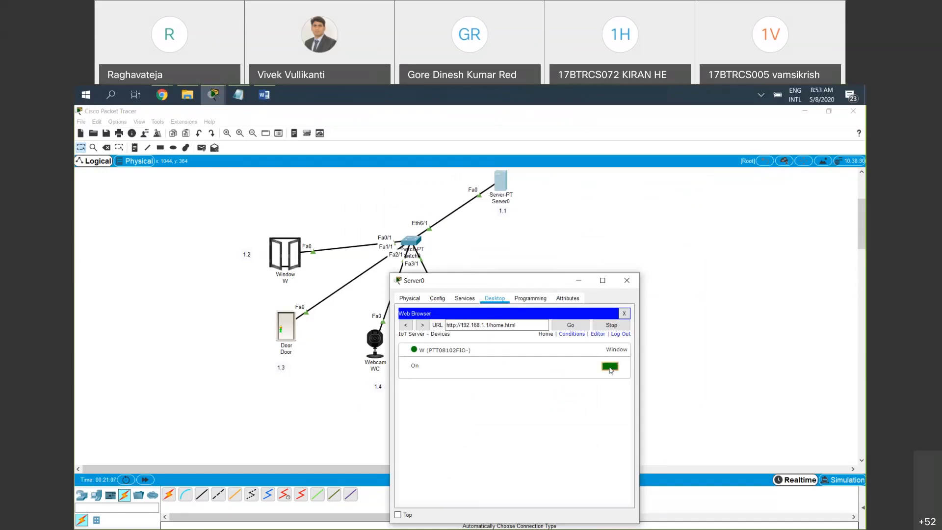
left_click(610, 368)
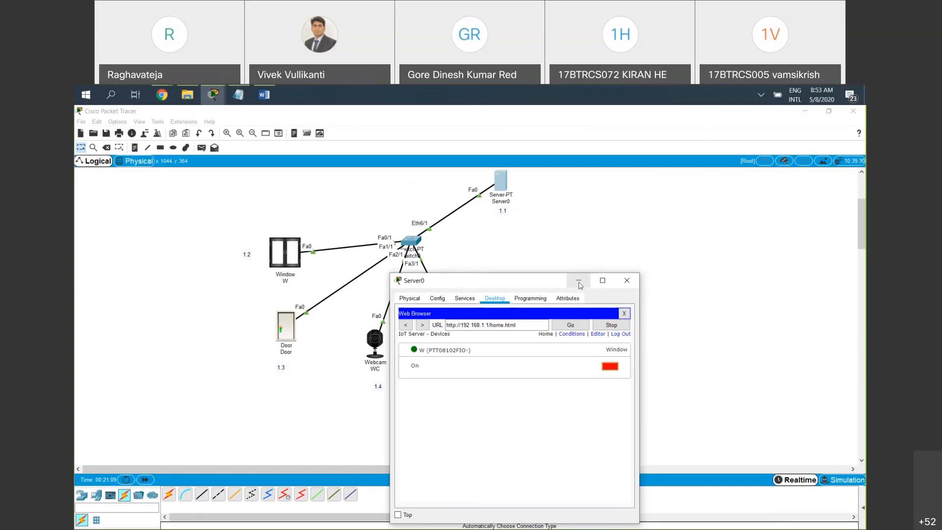
left_click(679, 340)
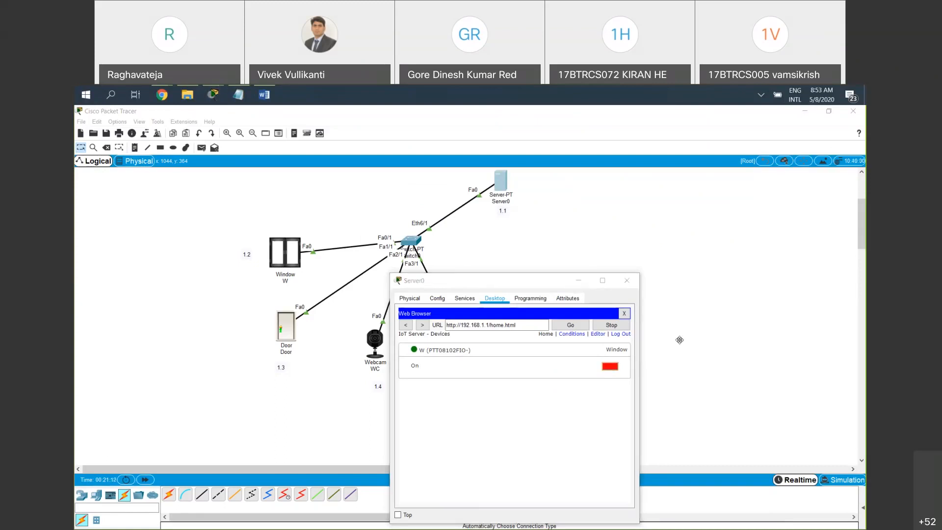
left_click(579, 282)
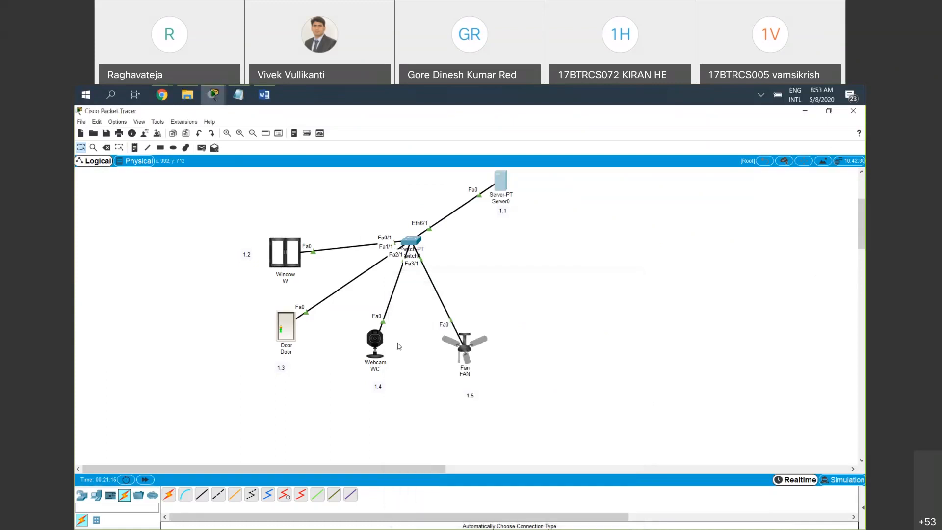
Set the door's IoT server option to Remote Server with server address 192.168.1.1
left_click(283, 333)
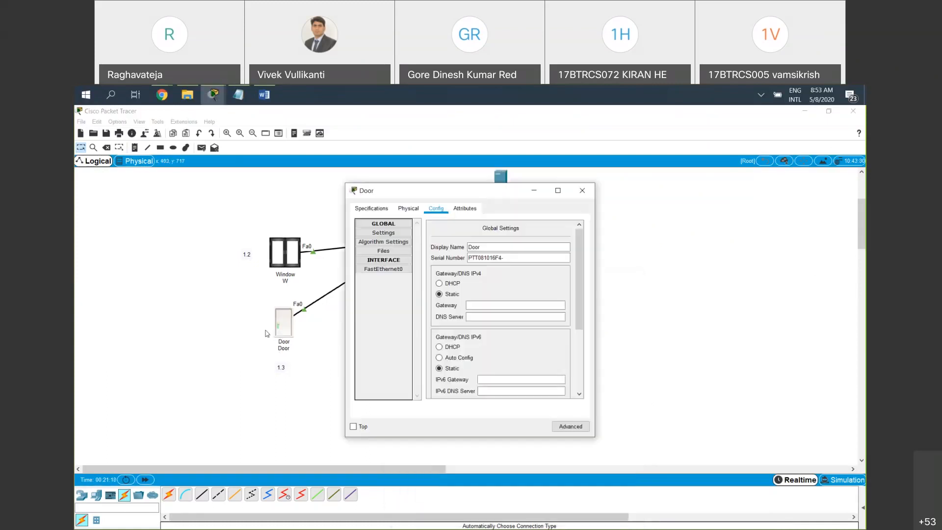
scroll(508, 365, "down", 3)
scroll(507, 365, "down", 1)
left_click(470, 345)
left_click(517, 353)
type("192.168.1.3")
key("BackSpace")
type("1")
Enter the registration username and account password for the door, connect it to the server, and close its configuration
left_click(522, 367)
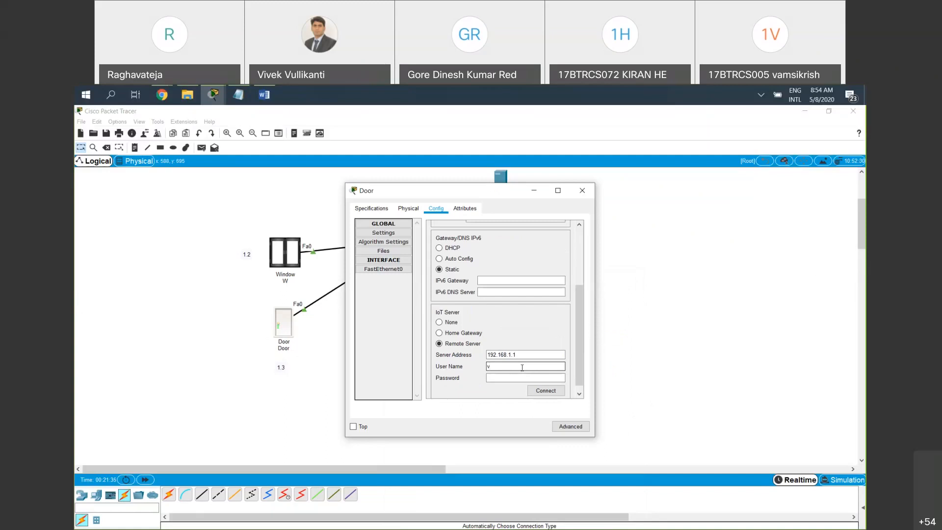
type("ive")
type("vi")
type("ve")
type("k")
left_click(546, 390)
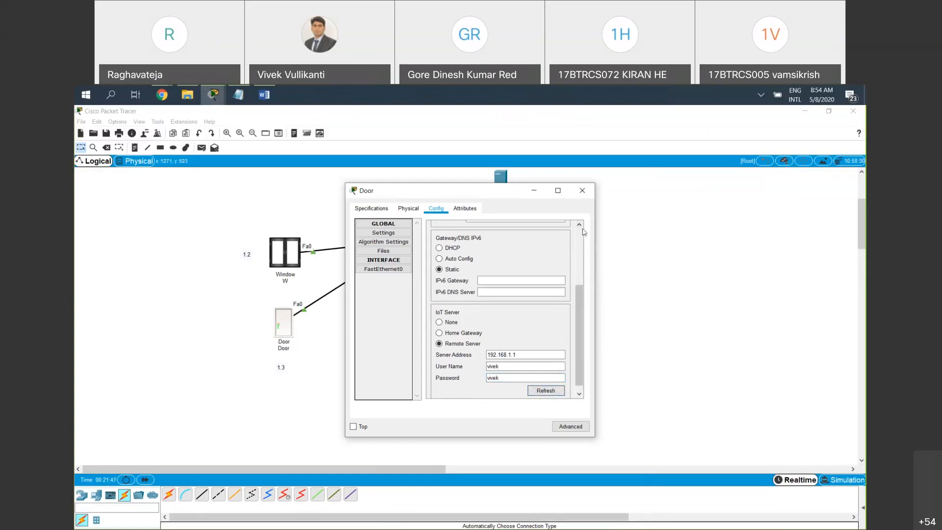
left_click(585, 196)
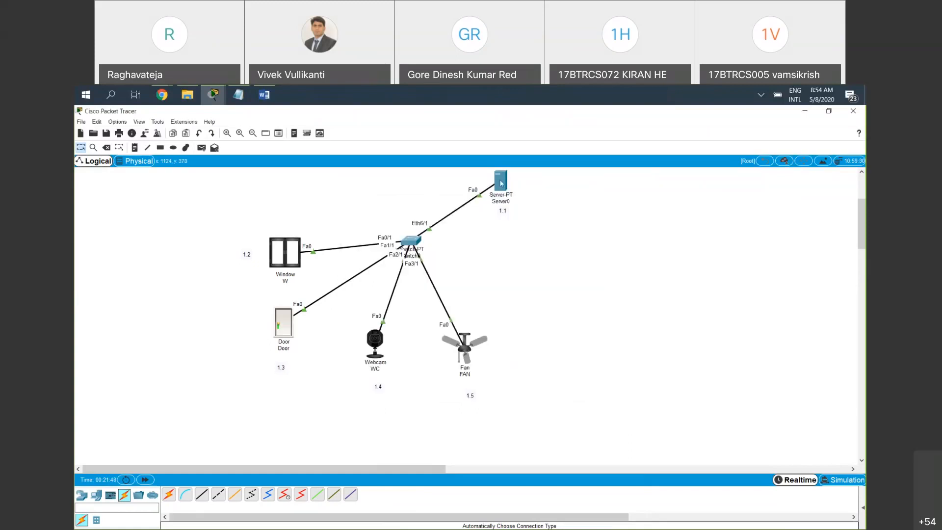
Test the door by locking and unlocking it from Server0's IoT device page, and close Server0
left_click(501, 183)
left_click(500, 390)
left_click(609, 414)
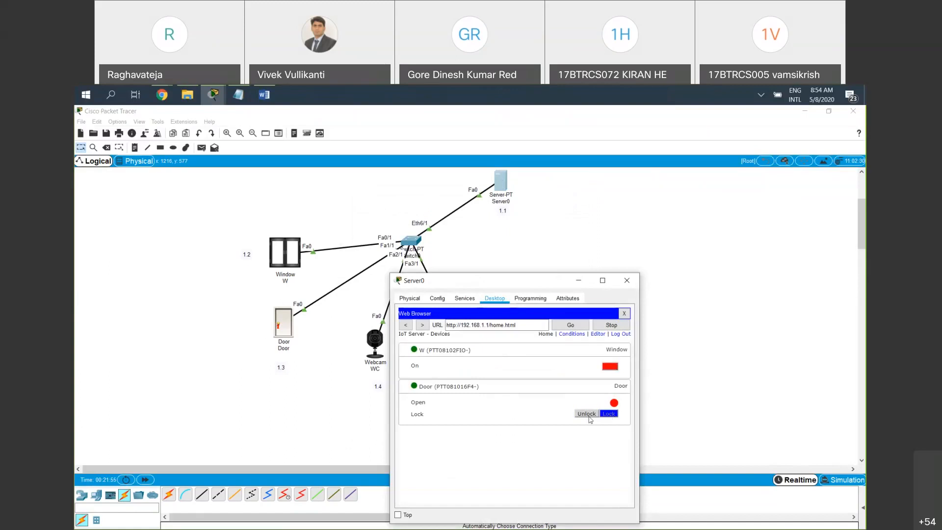
left_click(609, 414)
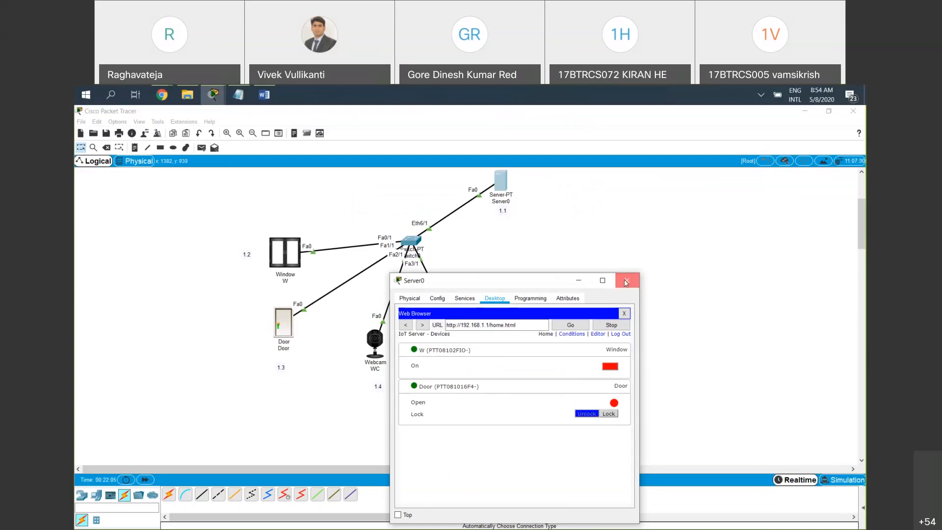
left_click(626, 281)
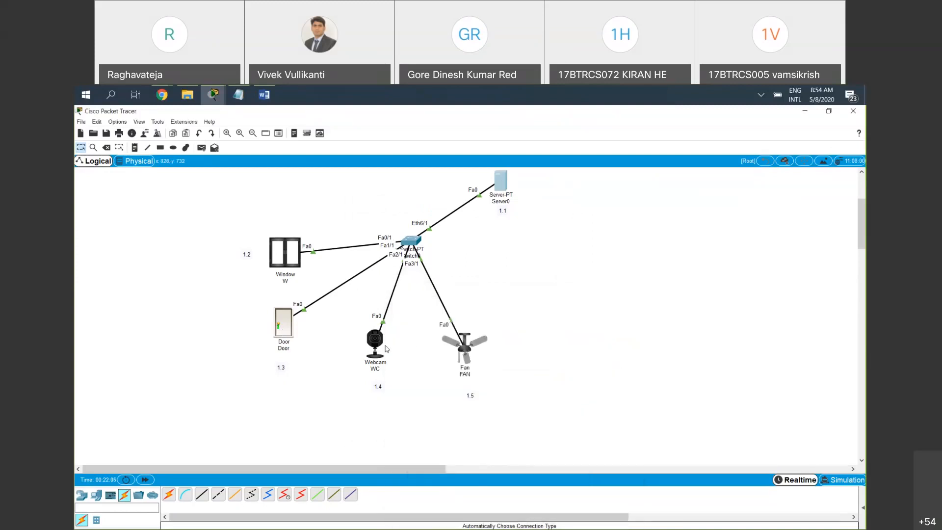
Reopen Server0's web browser and load 192.168.1.1
left_click(505, 185)
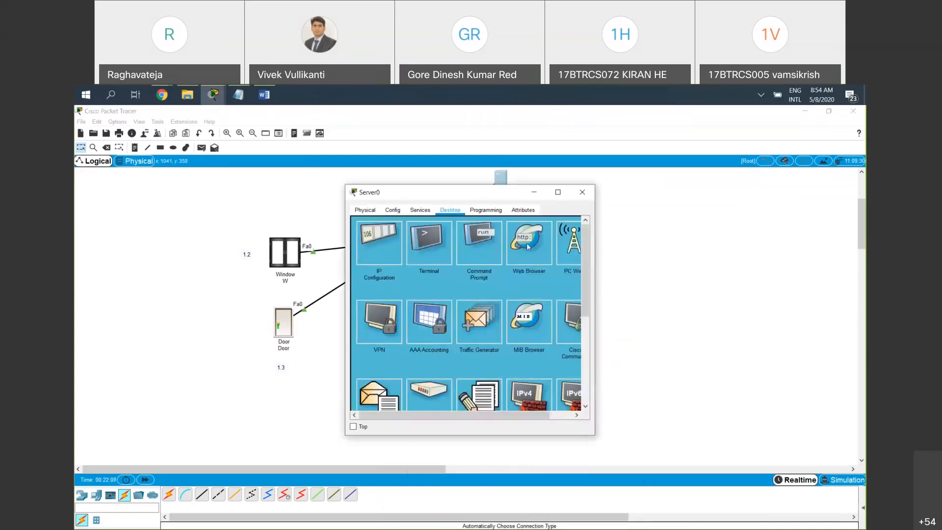
left_click(531, 245)
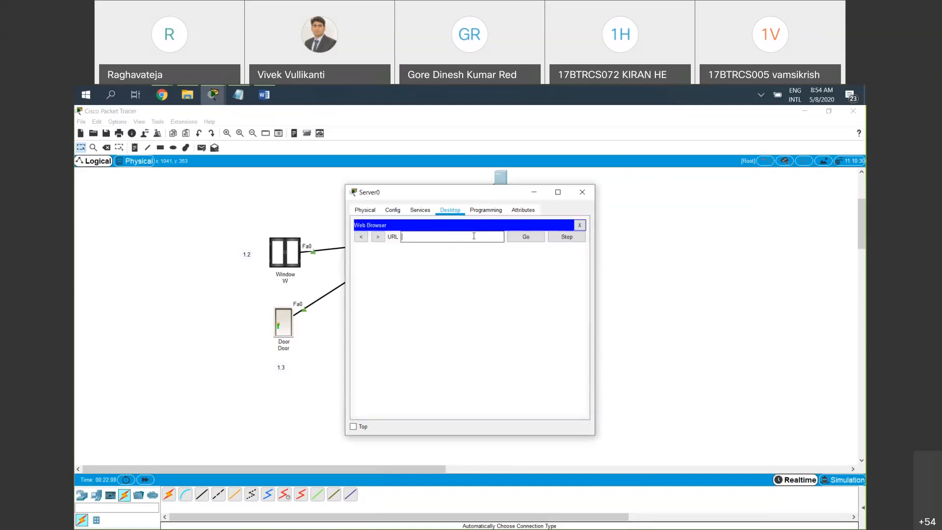
type("192.168.1.3")
key("BackSpace")
type("1")
key("Return")
Sign in to the registration server with the username and account password, and move the Server0 window away from the webcam and fan
left_click(480, 271)
type("vivek")
key("Tab")
type("vivek")
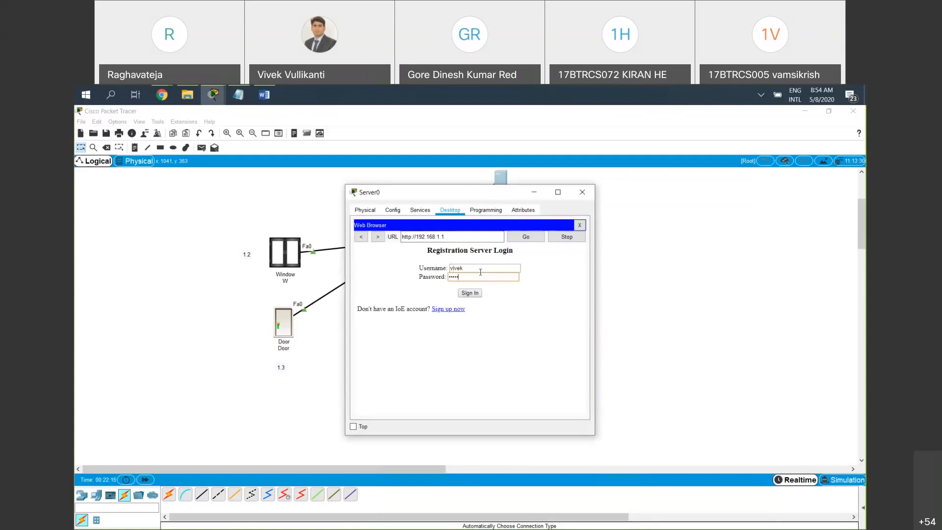
key("Return")
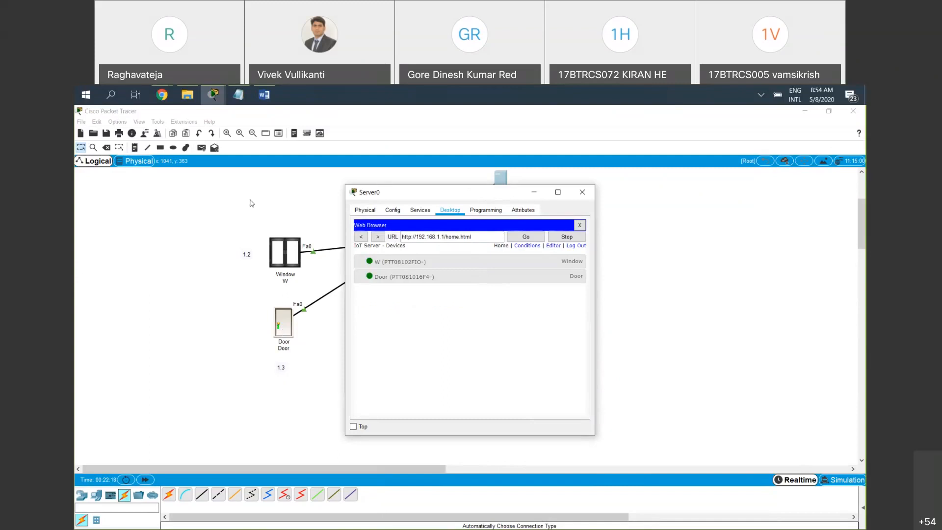
left_click_drag(387, 192, 131, 198)
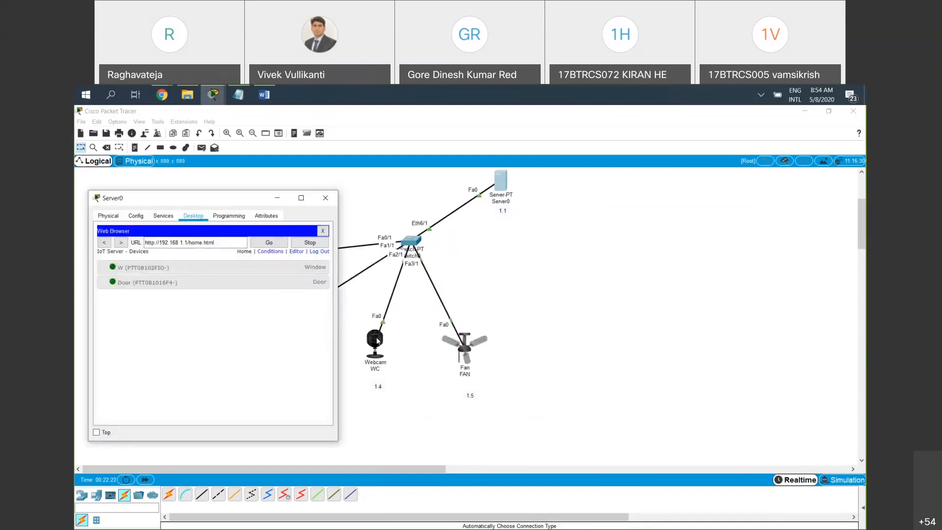
Connect the webcam to the Remote Server at 192.168.1.1 with the registration username and account password, and close its configuration
left_click(377, 340)
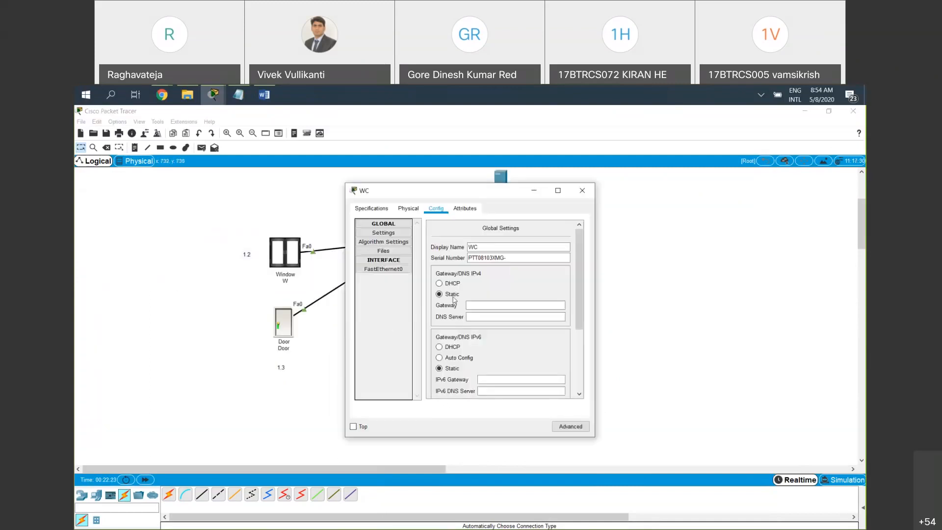
scroll(456, 305, "down", 3)
left_click(478, 344)
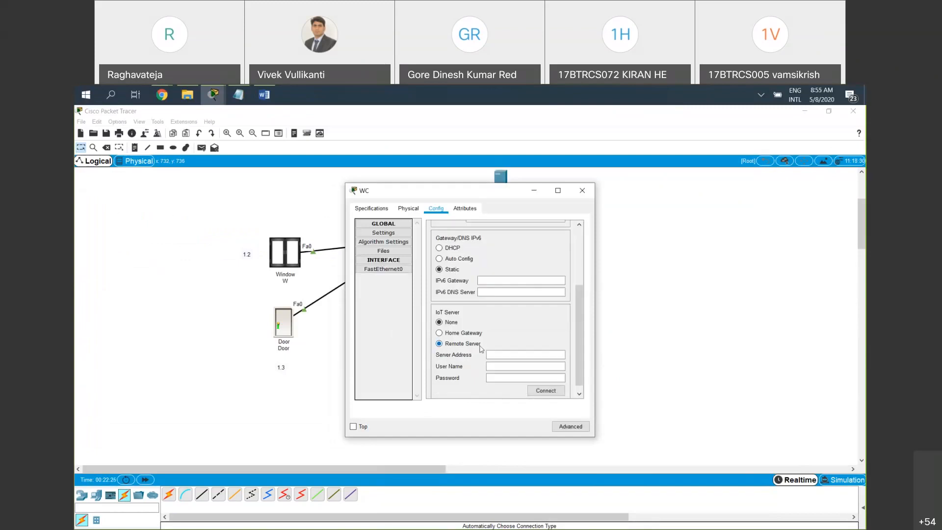
left_click(510, 353)
type("192.168.1.1")
left_click(512, 363)
type("vivekvivek")
left_click(544, 391)
left_click(582, 191)
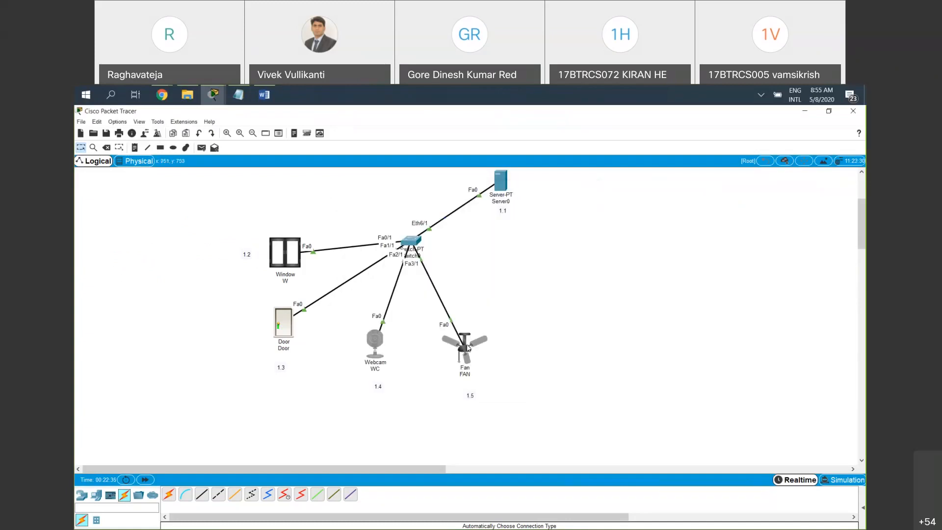
Set the fan's IoT server option to Remote Server with server address 192.168.1.1
left_click(467, 348)
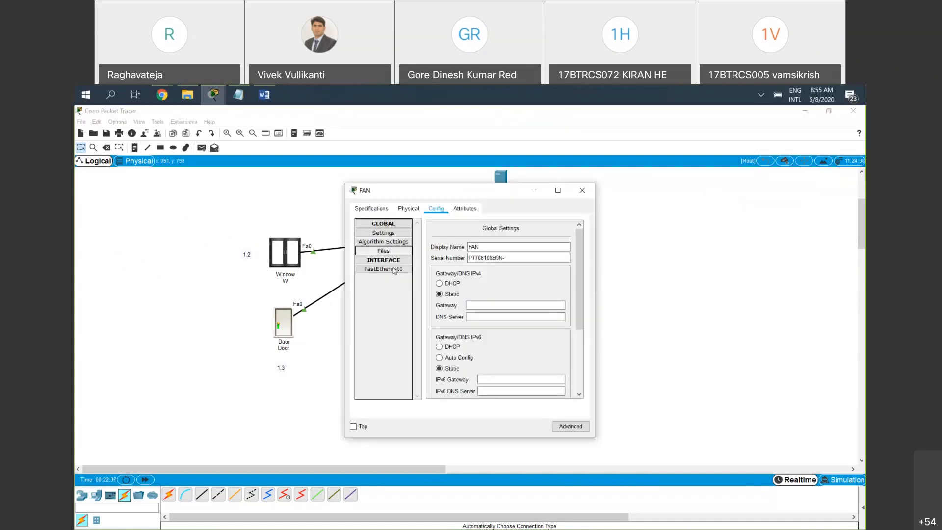
scroll(441, 307, "down", 3)
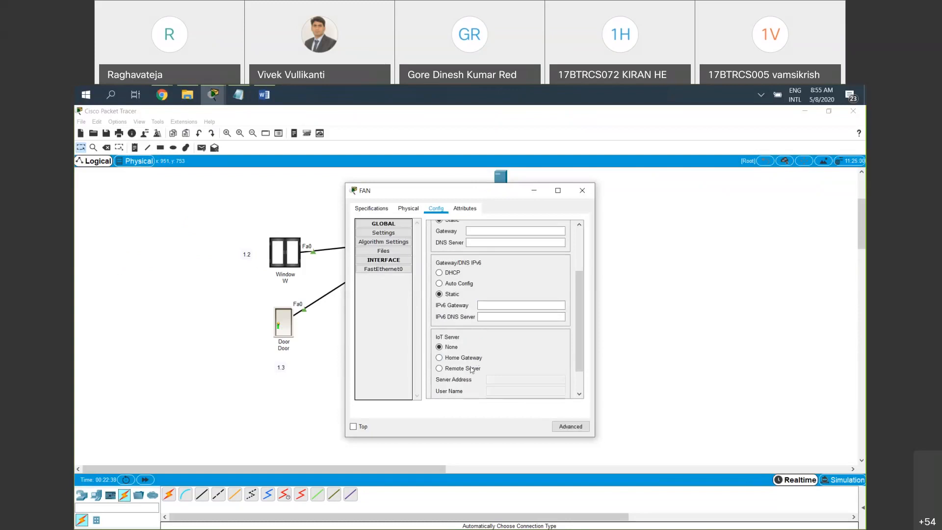
left_click(471, 368)
type("192.168.1.3")
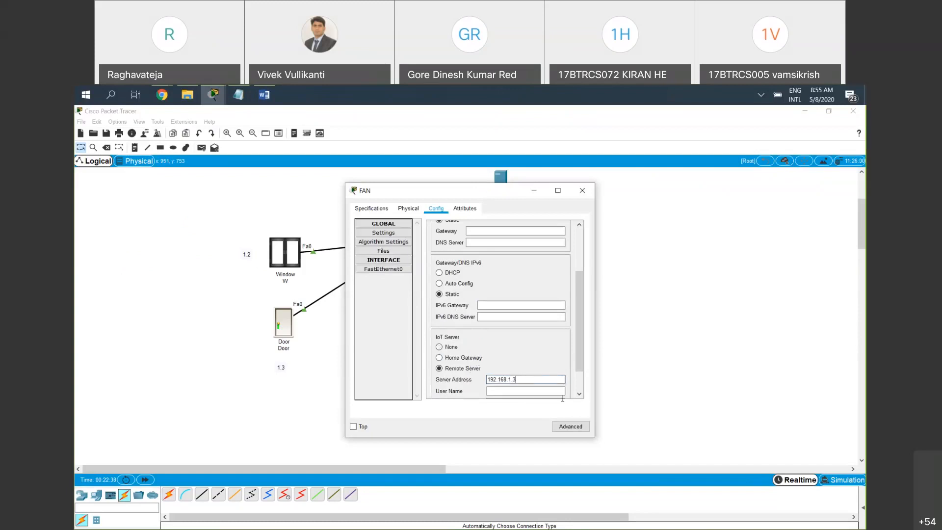
key("BackSpace")
type("1")
Enter the registration username and account password for the fan, connect it to the server, and return to Server0's device list
key("Tab")
type("vivek")
key("Tab")
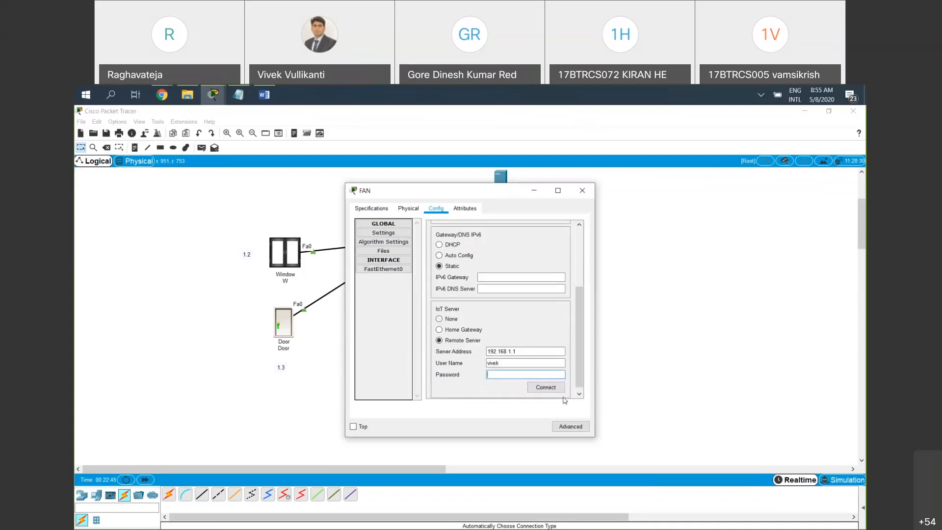
type("vivek")
left_click(546, 387)
left_click(582, 190)
left_click(501, 181)
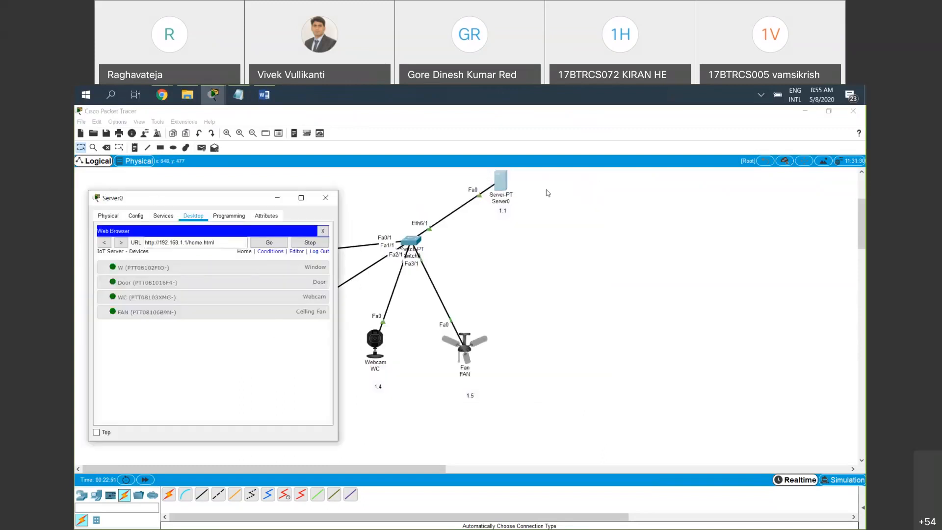
Move the Server0 window clear of the topology, box-select the connected devices in the workspace, and bring the Server0 window back
left_click_drag(221, 198, 610, 186)
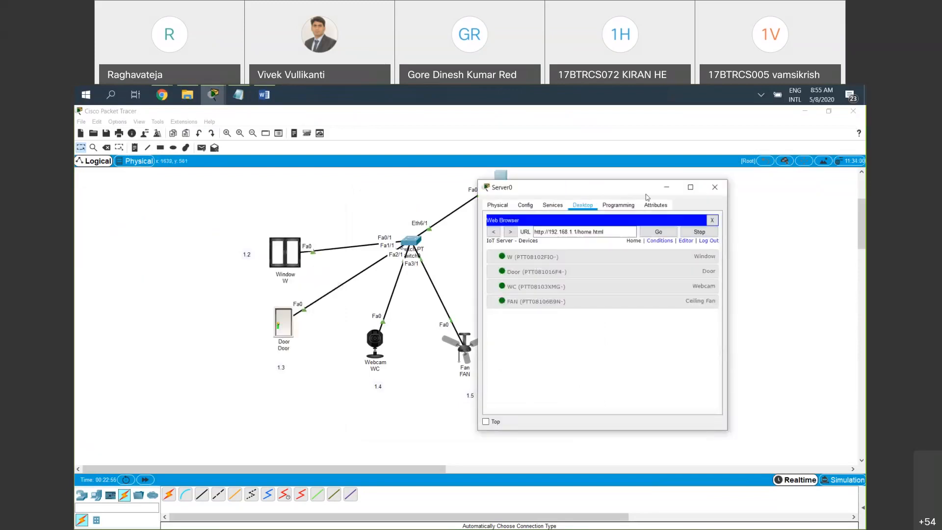
left_click_drag(645, 194, 703, 195)
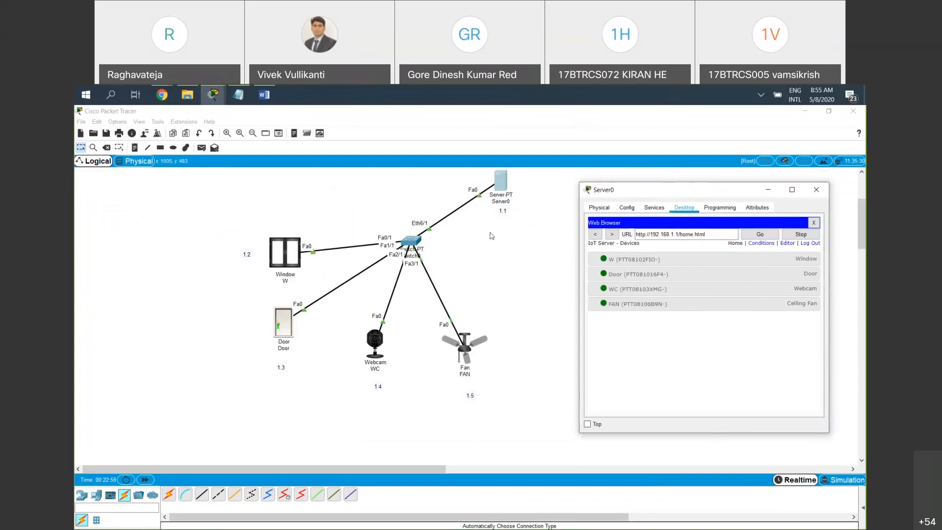
left_click_drag(524, 236, 500, 178)
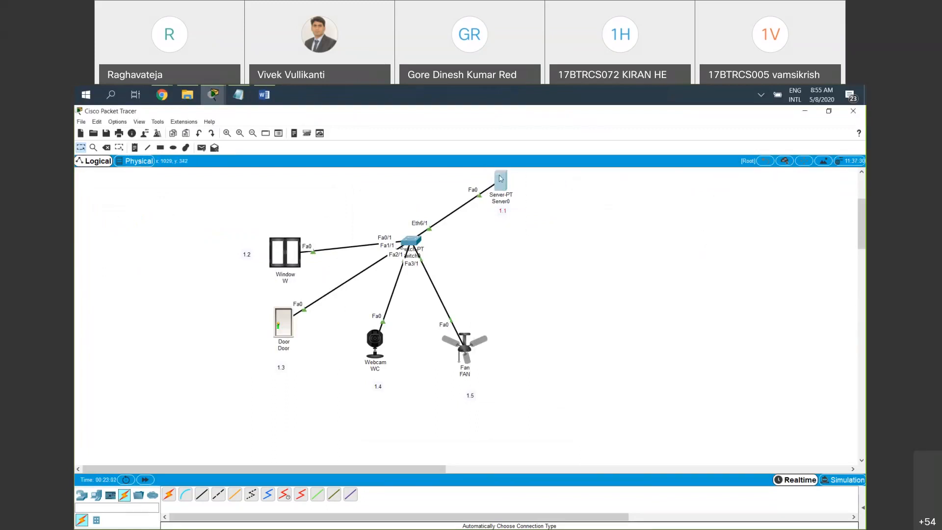
mouse_move(500, 178)
left_click_drag(573, 397, 227, 234)
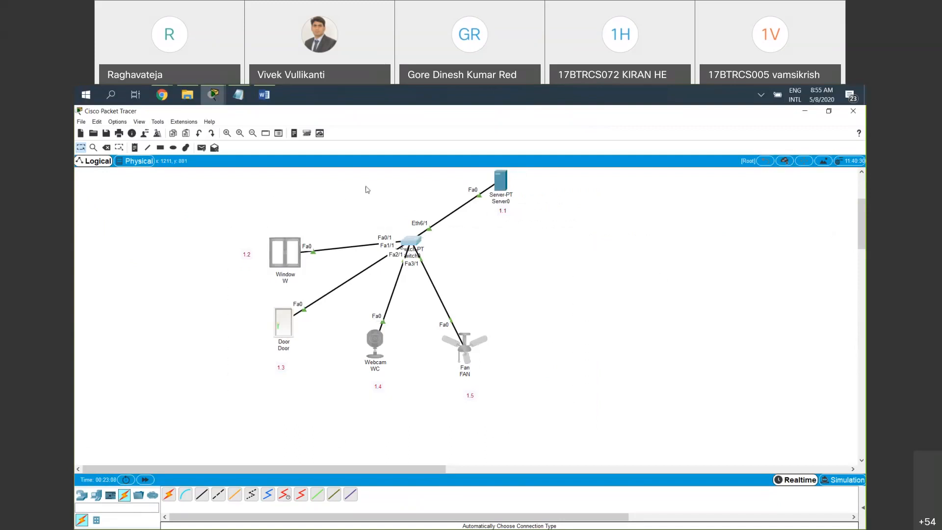
left_click(506, 184)
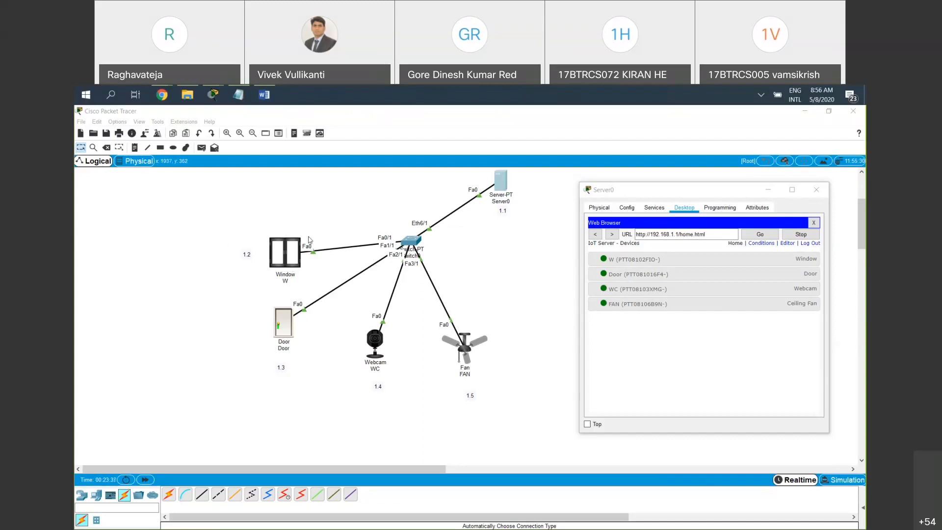
Review the window device's IoT server address, username and password settings, and close its configuration
left_click(292, 252)
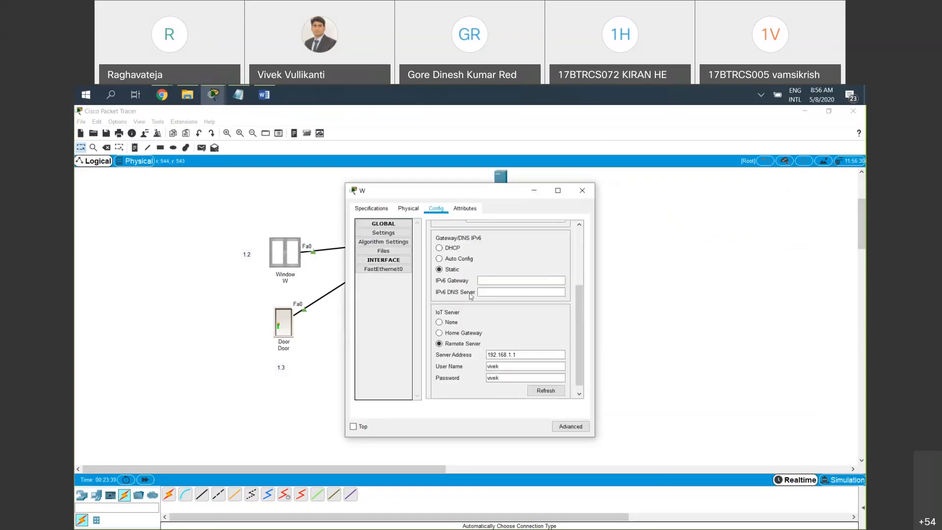
scroll(473, 333, "down", 1)
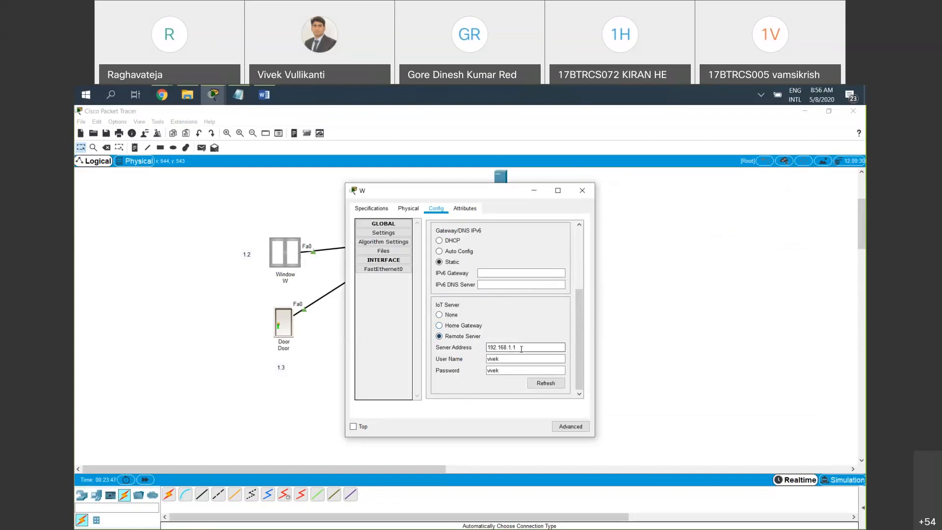
left_click(503, 370)
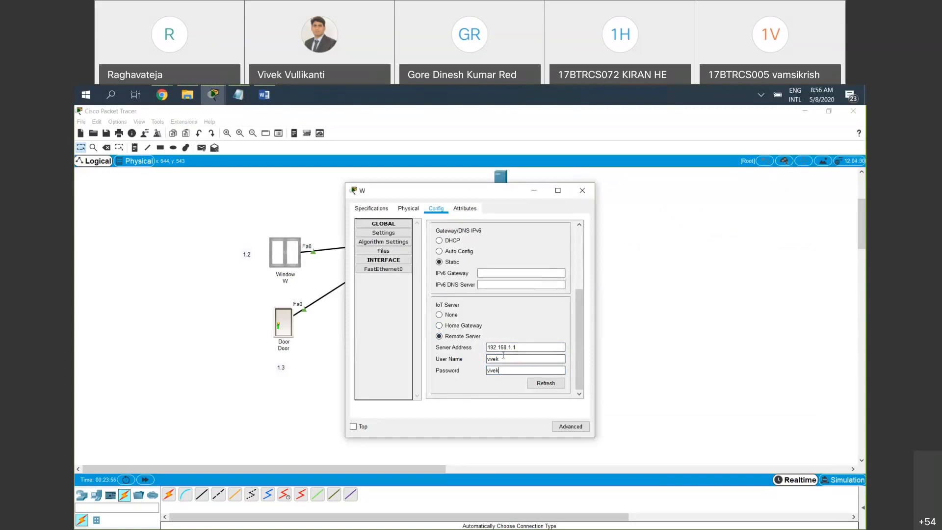
left_click(584, 195)
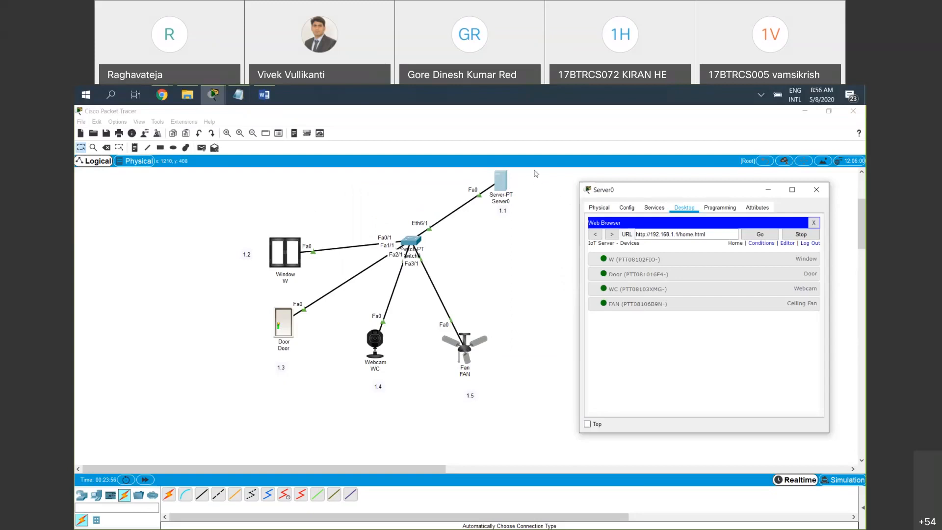
Widen the Server0 window, position it clear of the fan, and set the ceiling fan's status to High and finally to Low
left_click_drag(670, 188, 534, 170)
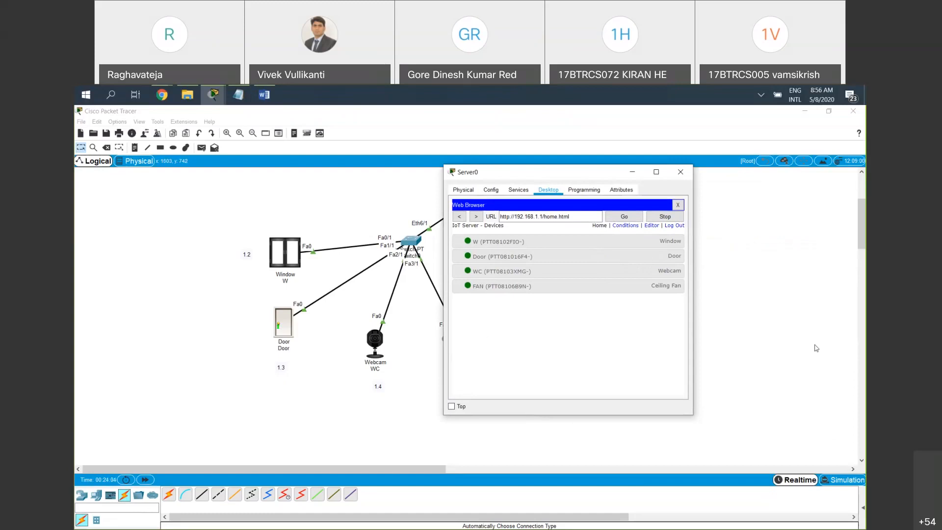
left_click_drag(694, 272, 803, 271)
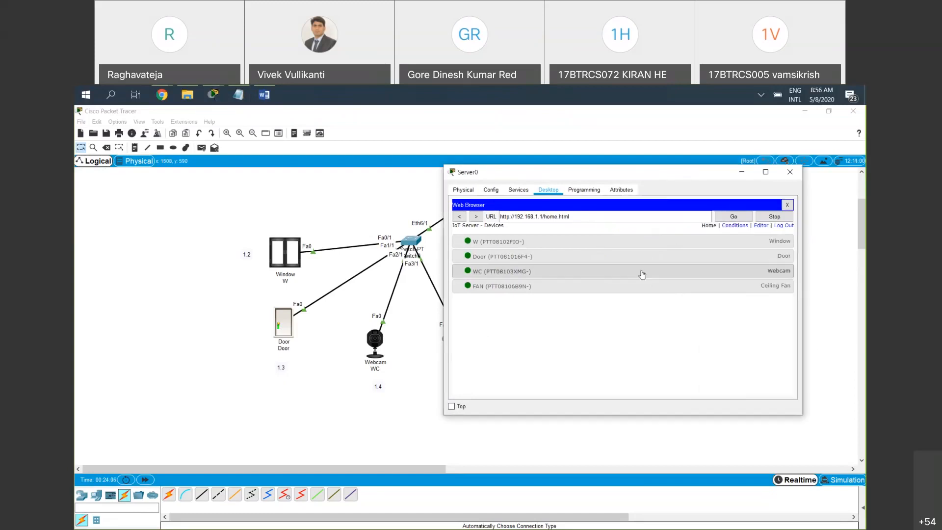
left_click(538, 289)
left_click_drag(166, 198, 231, 191)
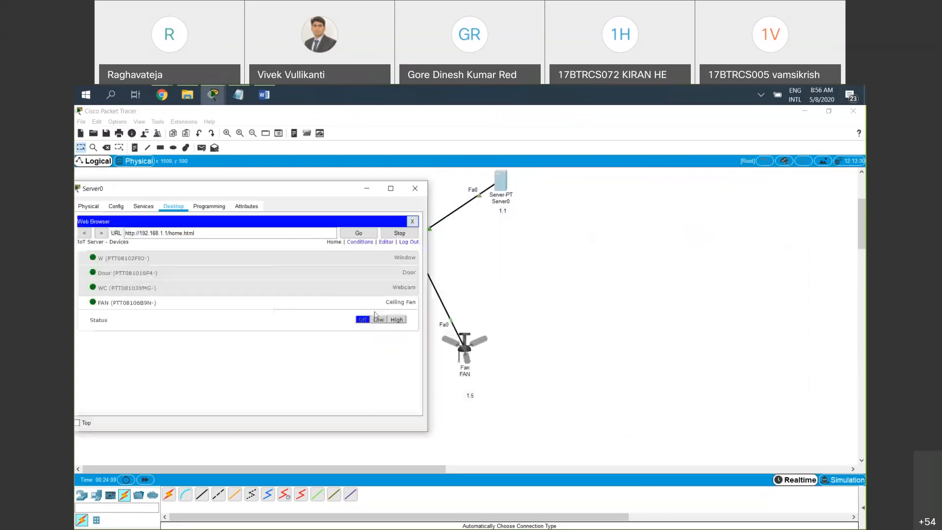
left_click(397, 320)
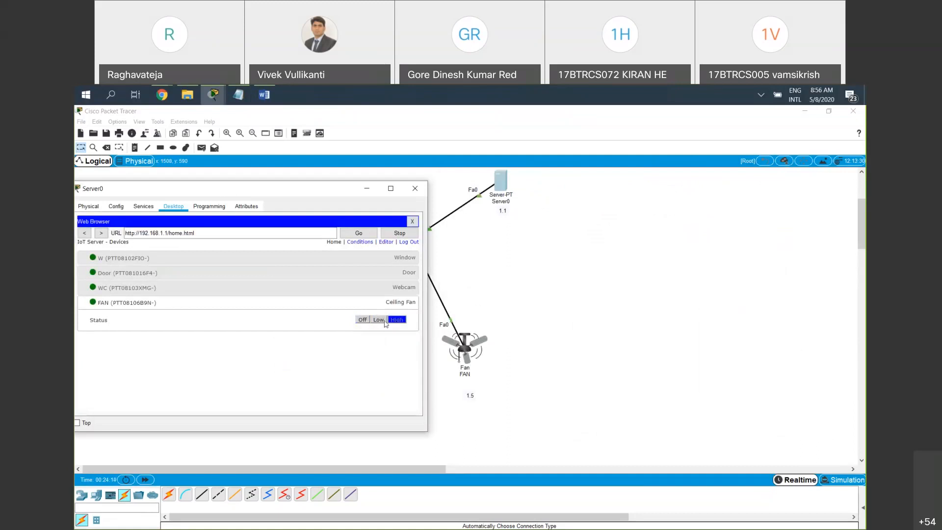
left_click(379, 319)
Expand the webcam's entry in the device list, uncover the webcam in the topology, try to switch it on, and close the Server0 window
left_click(374, 290)
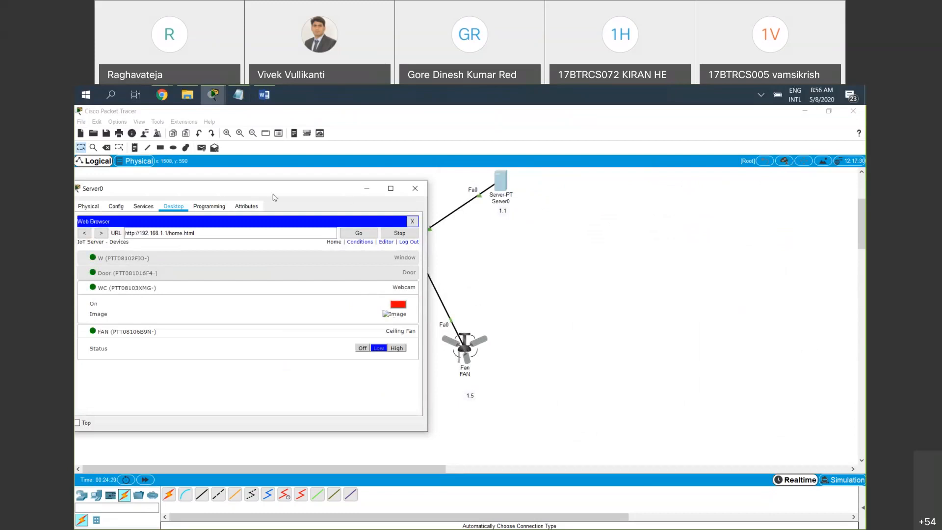
left_click_drag(273, 219, 173, 222)
left_click(299, 309)
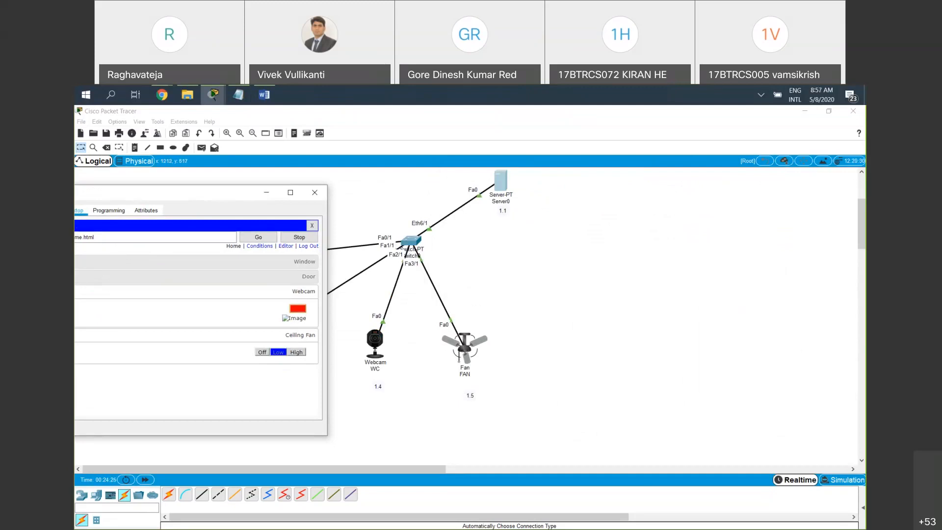
left_click(597, 517)
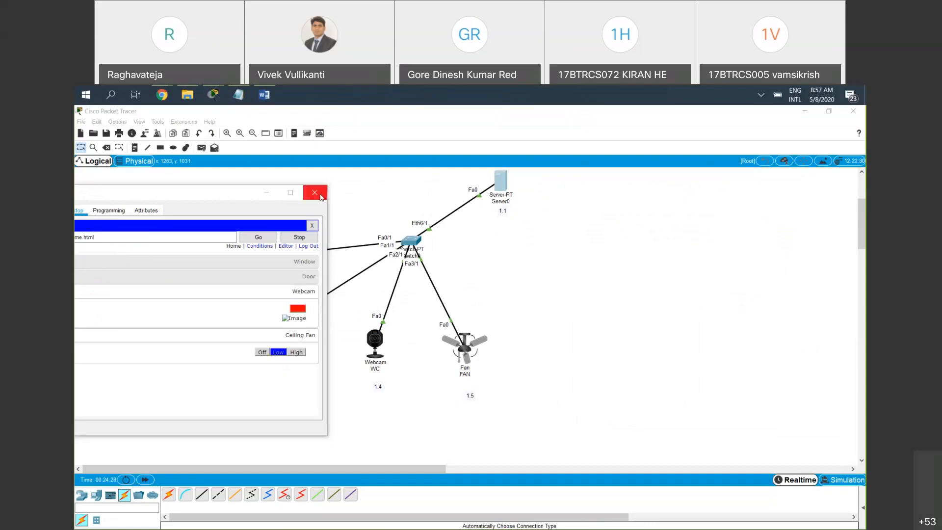
left_click(315, 193)
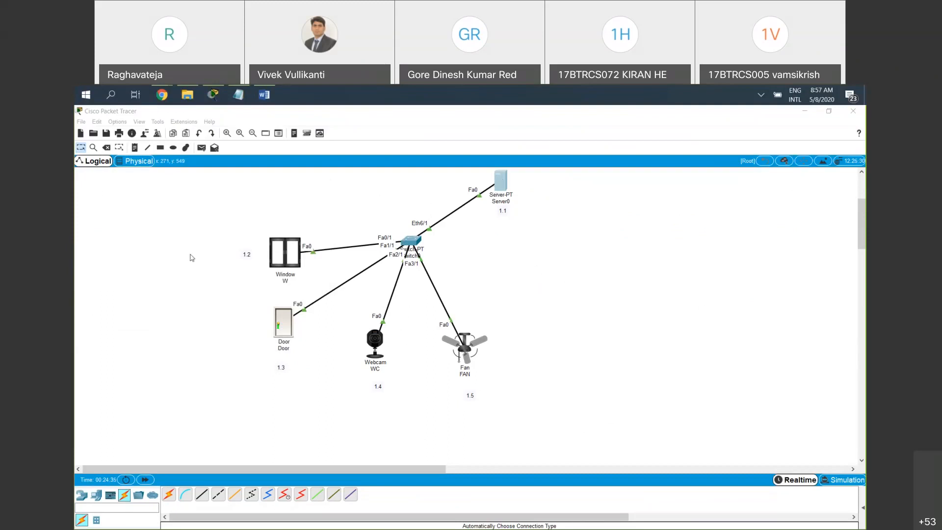
left_click(206, 247)
left_click_drag(199, 237, 521, 393)
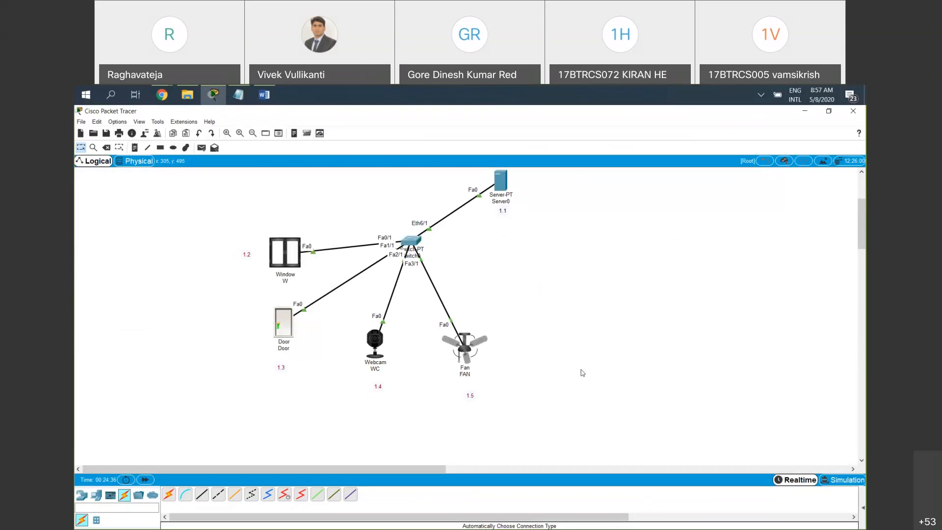
left_click_drag(233, 219, 237, 226)
left_click_drag(402, 416, 361, 328)
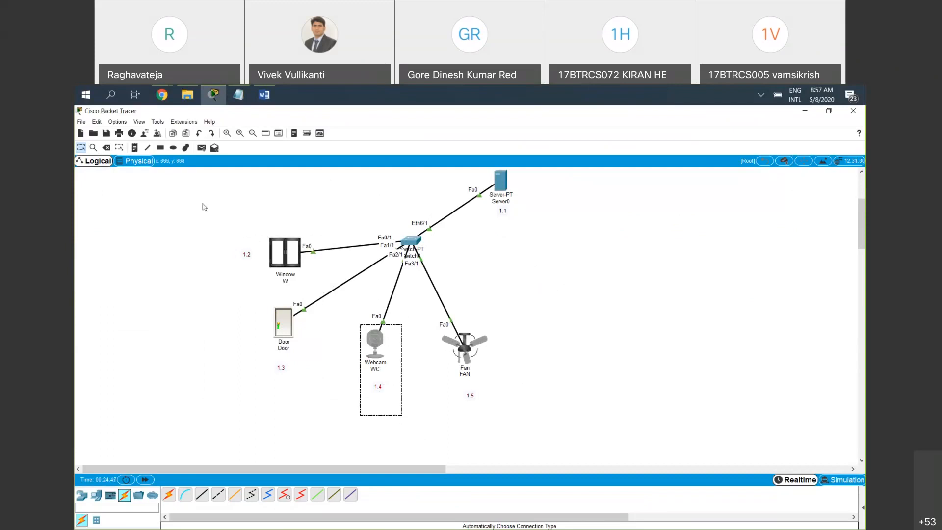
left_click(212, 195)
left_click_drag(232, 293, 322, 354)
left_click(338, 364)
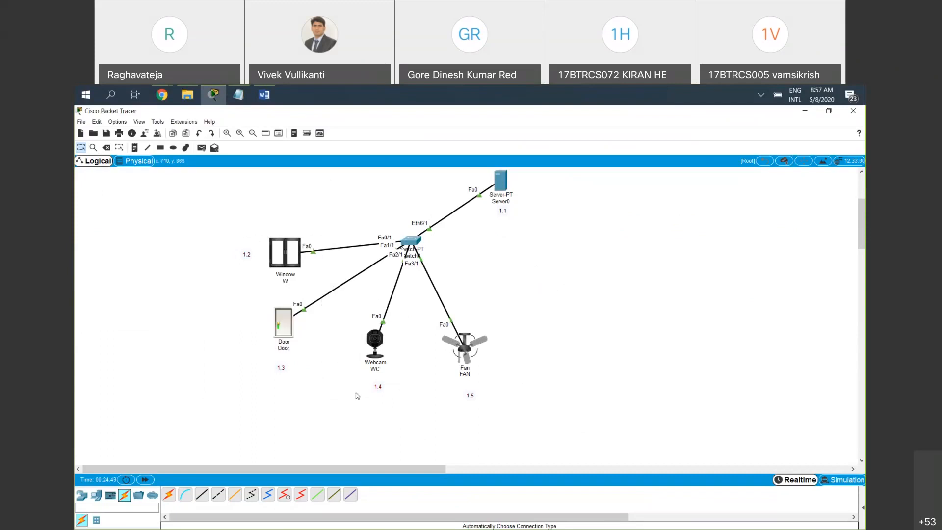
left_click_drag(355, 393, 399, 312)
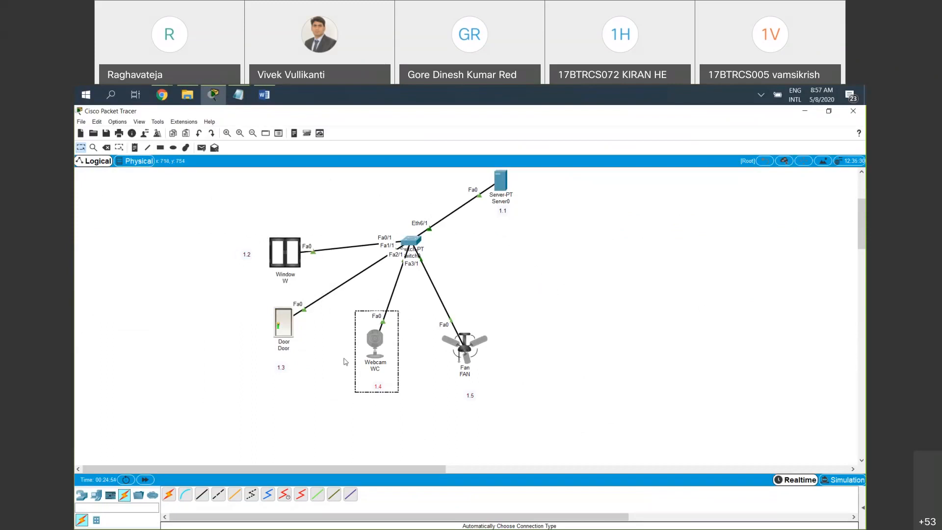
left_click(257, 343)
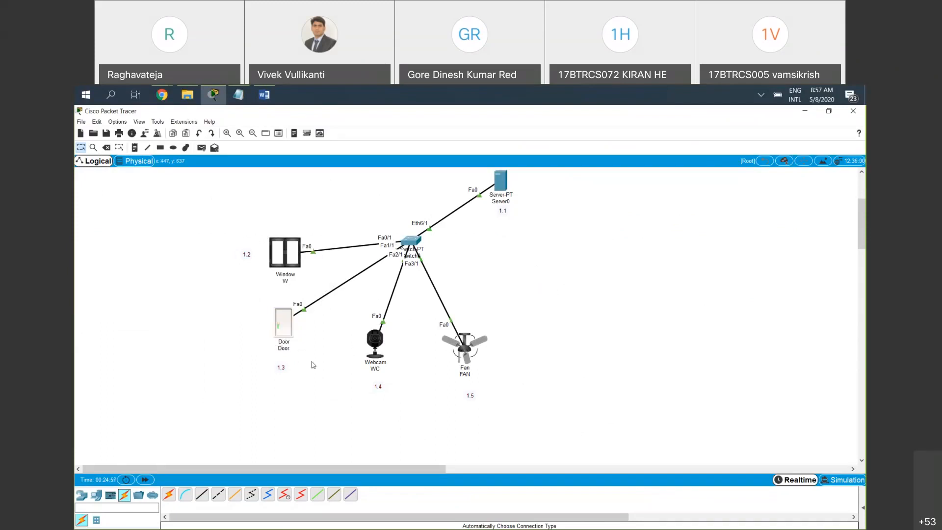
left_click(370, 369)
left_click(349, 327)
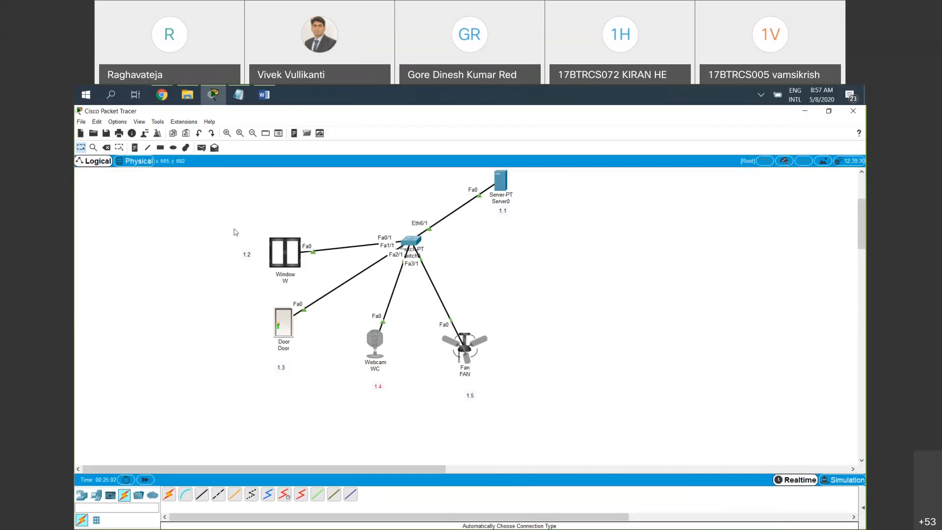
left_click_drag(225, 224, 322, 299)
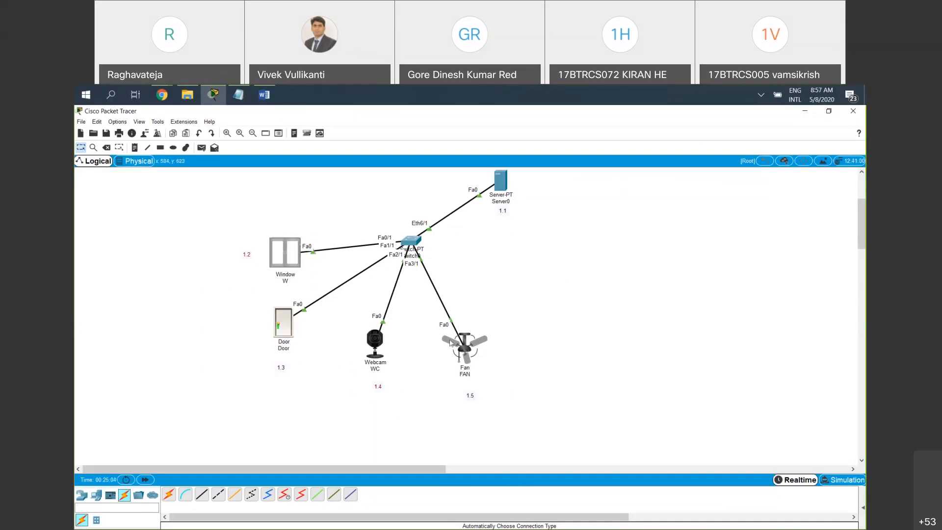
left_click_drag(519, 391, 439, 321)
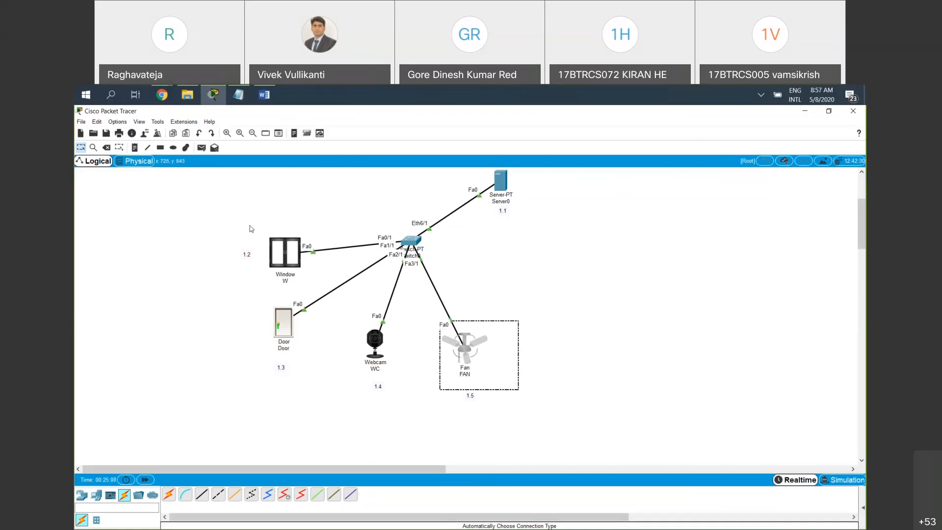
left_click_drag(248, 222, 323, 290)
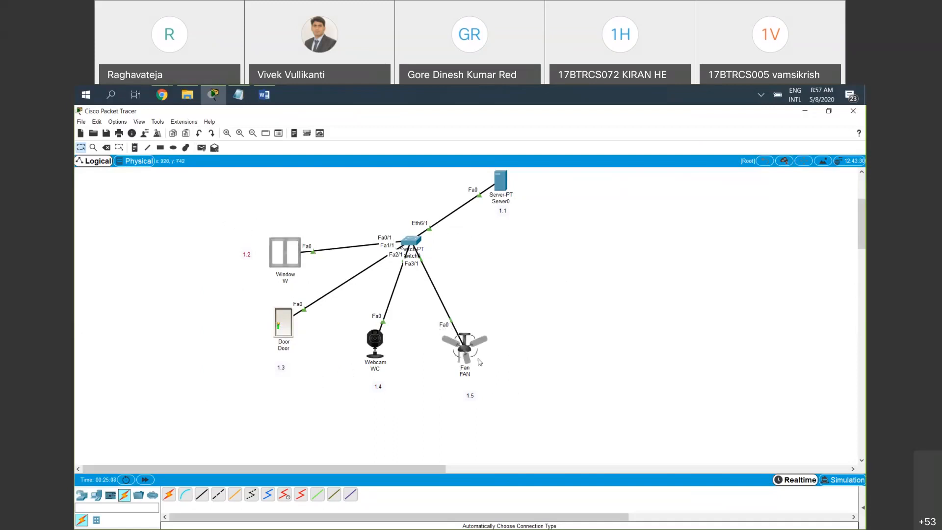
left_click_drag(508, 391, 433, 319)
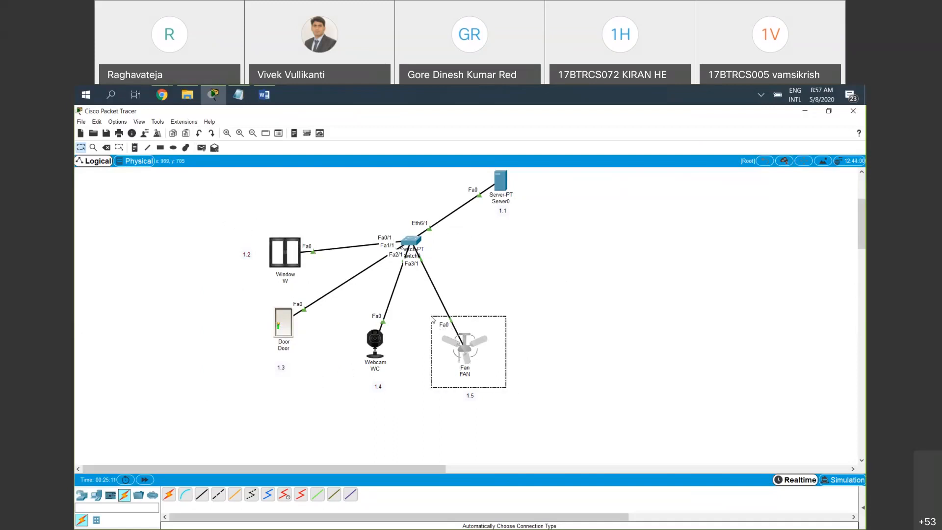
left_click(428, 411)
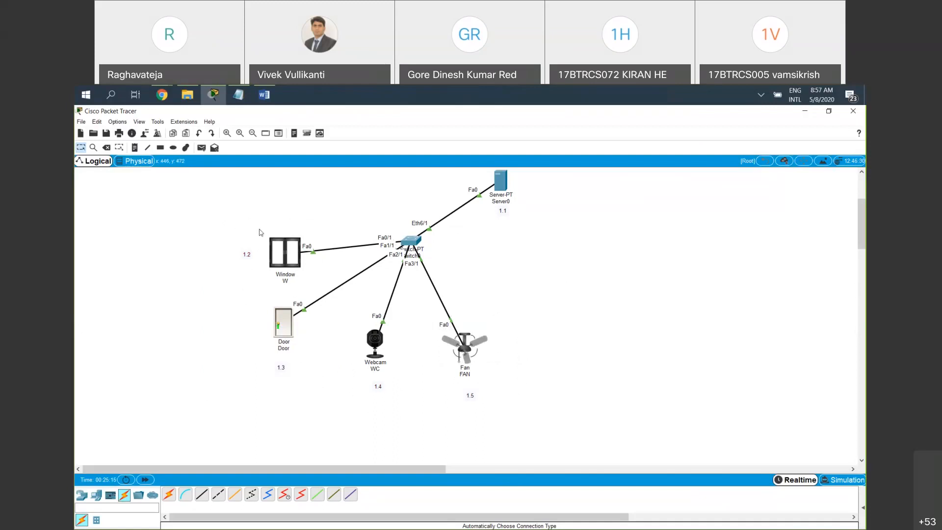
left_click_drag(241, 218, 324, 290)
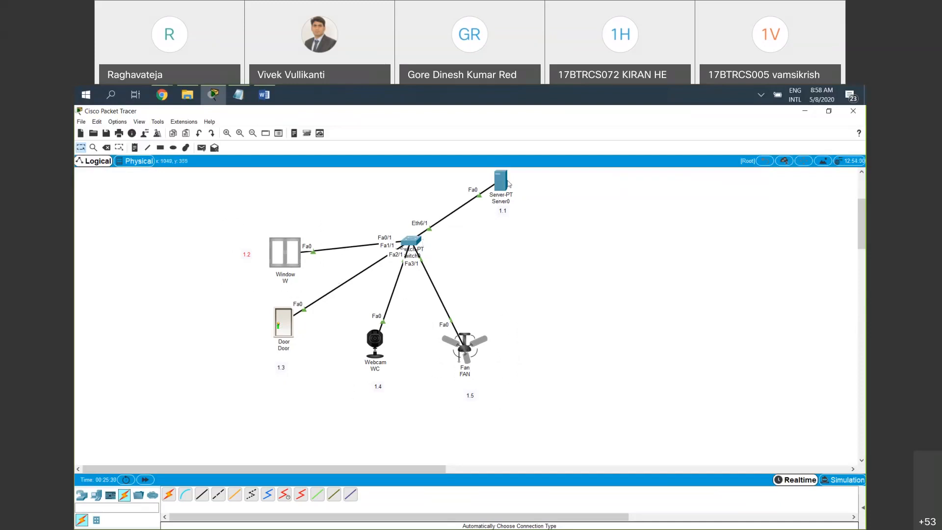
mouse_move(508, 184)
left_click_drag(540, 221, 477, 172)
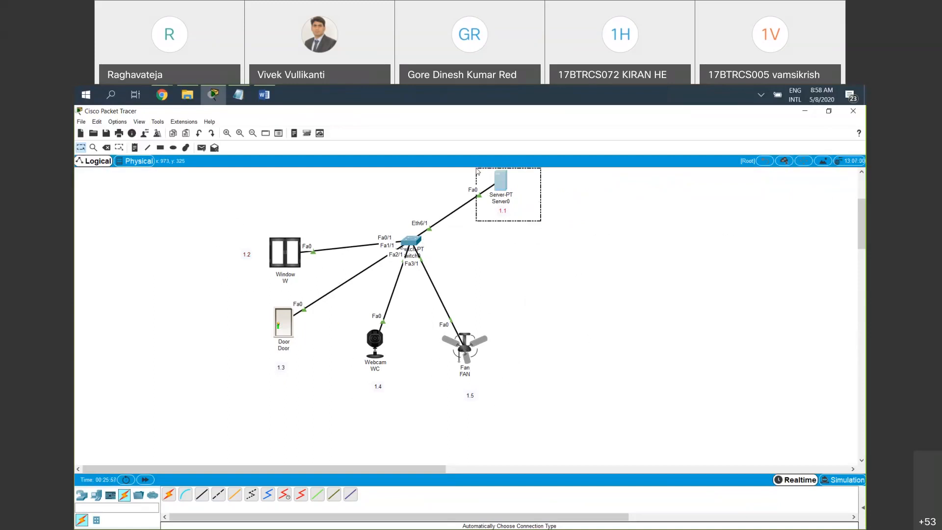
left_click_drag(478, 171, 472, 183)
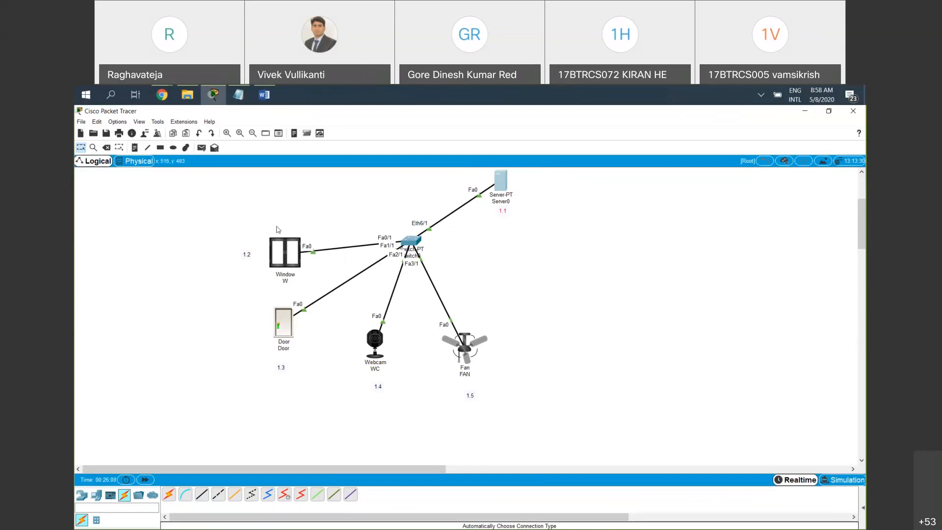
left_click(503, 184)
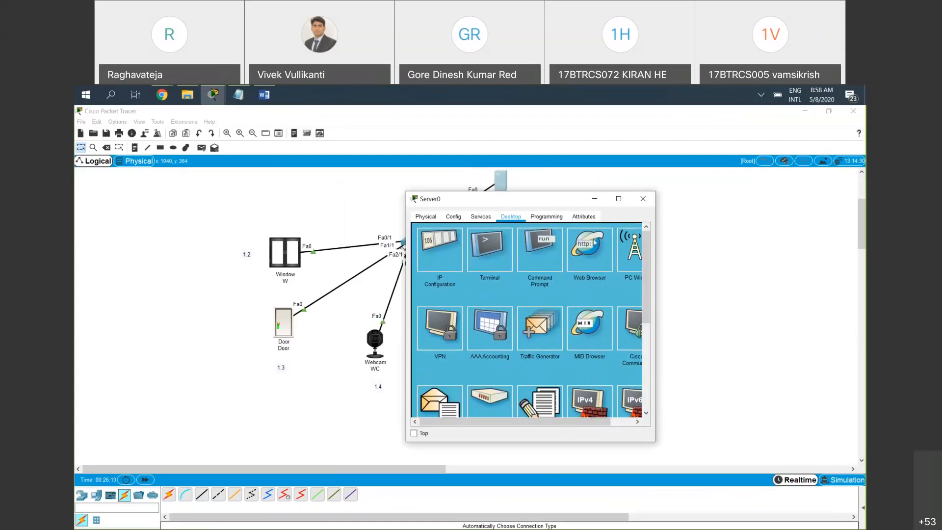
left_click(599, 264)
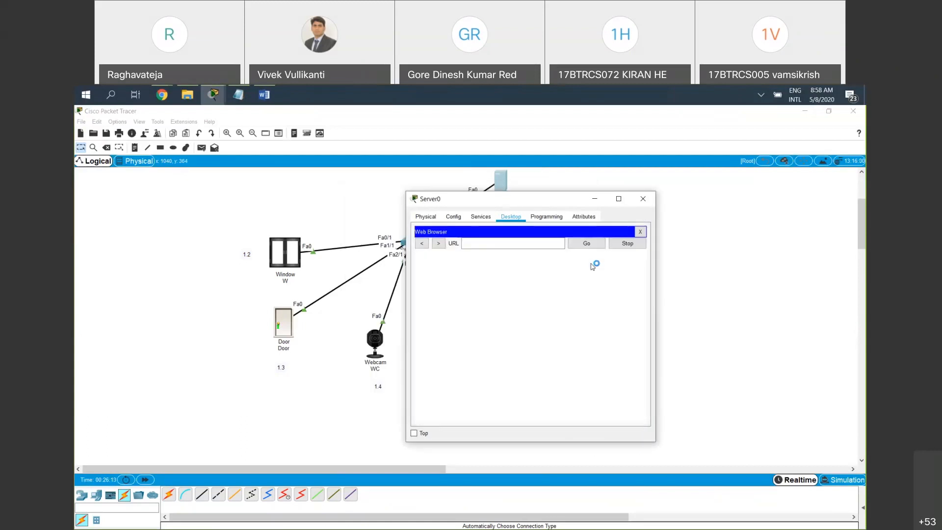
left_click(531, 244)
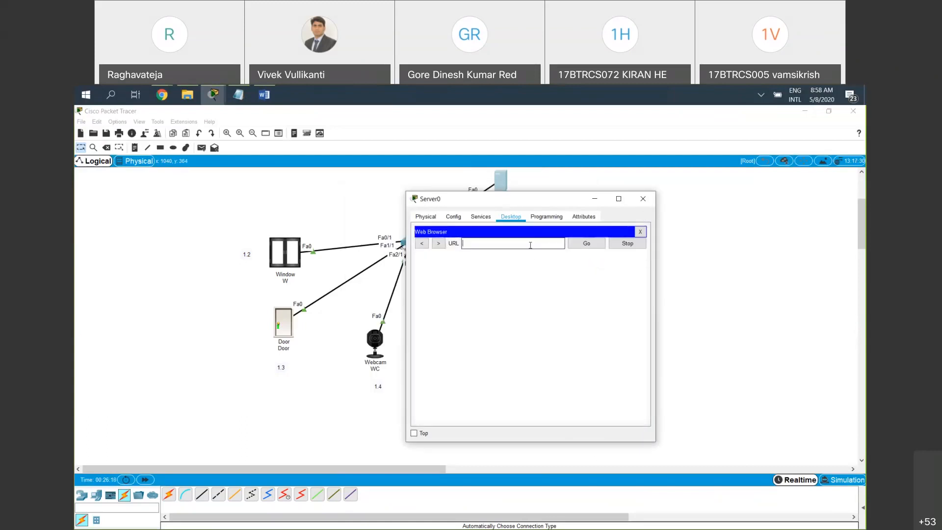
type("192.168.1.3")
key("BackSpace")
type("1")
key("Return")
Sign in to the registration server with the account username and password
left_click(527, 274)
type("vivek")
key("Tab")
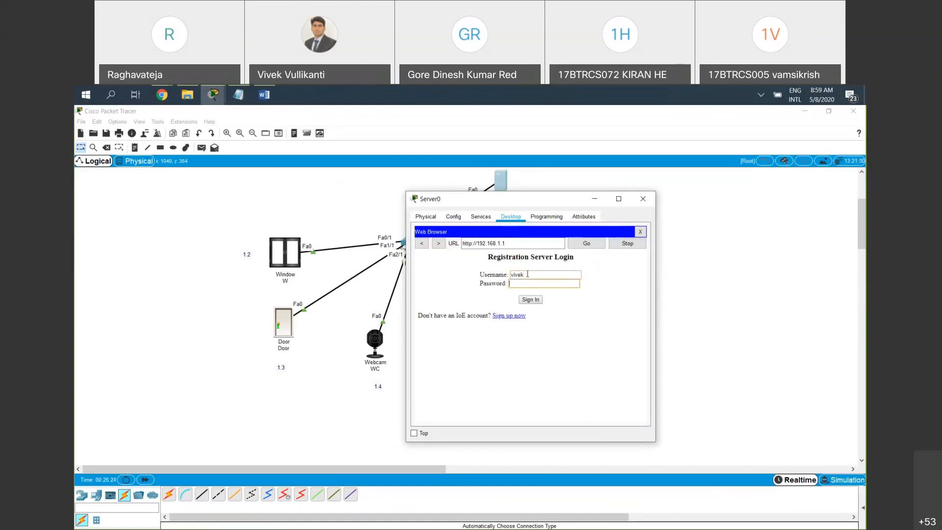
key("Return")
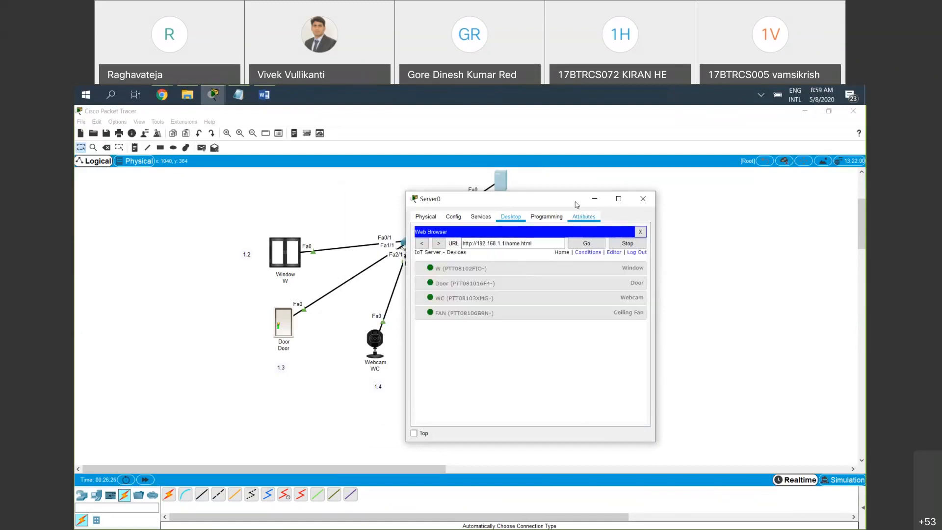
Reposition and widen the Server0 window, view the registration server's Editor page, and open its Conditions page
left_click_drag(493, 202, 414, 201)
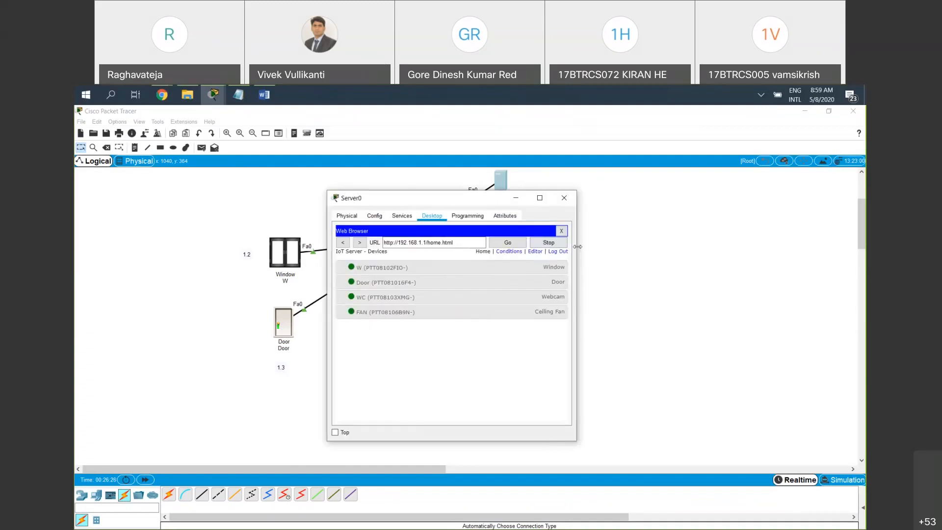
left_click_drag(578, 246, 716, 252)
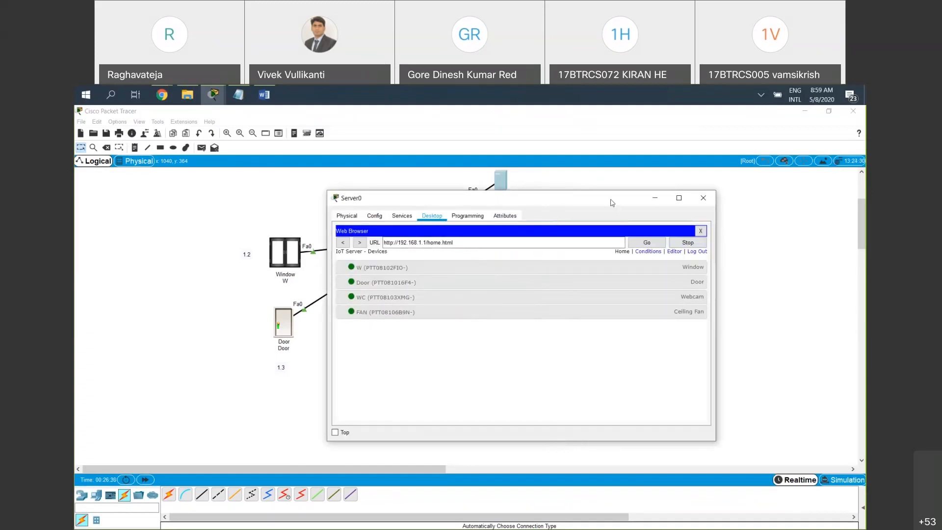
left_click_drag(626, 198, 510, 200)
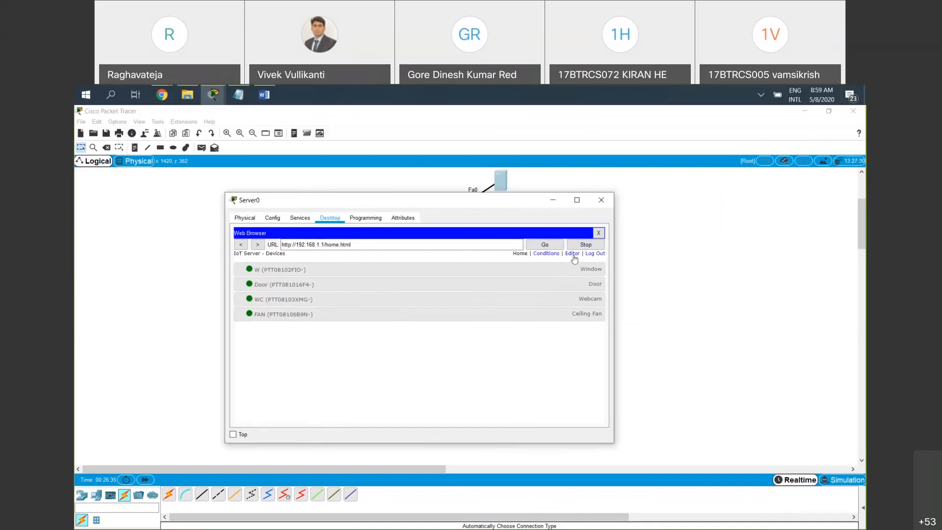
left_click(573, 255)
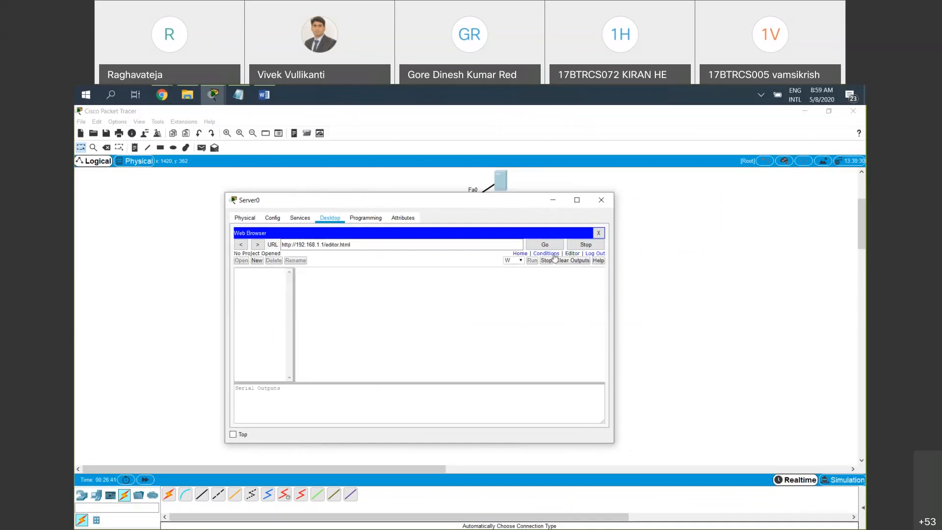
left_click(554, 254)
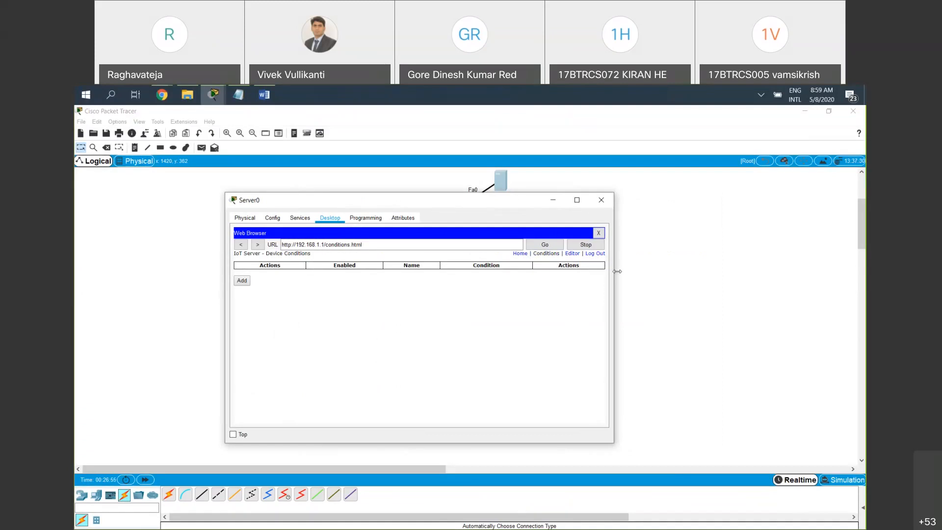
Widen and reposition the Server0 window, and examine the column headings of the device conditions table
left_click_drag(648, 269, 646, 269)
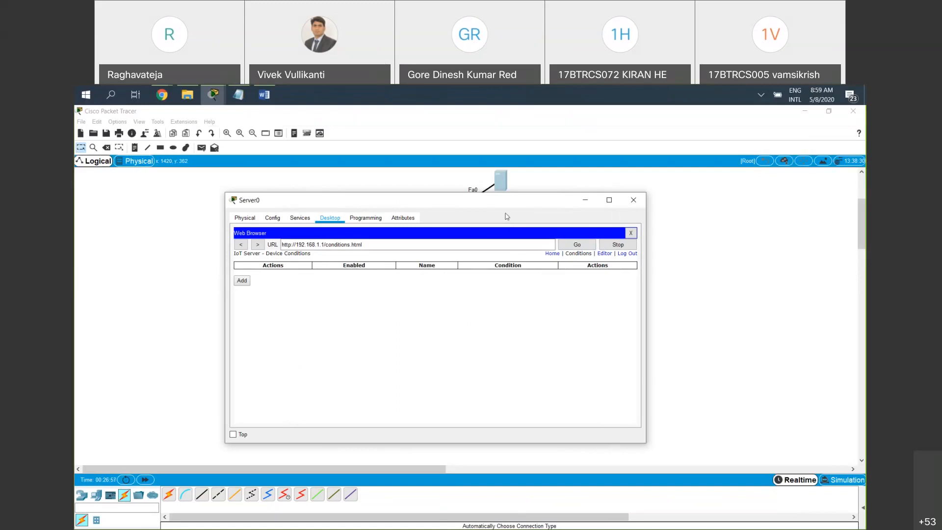
left_click_drag(391, 201, 350, 210)
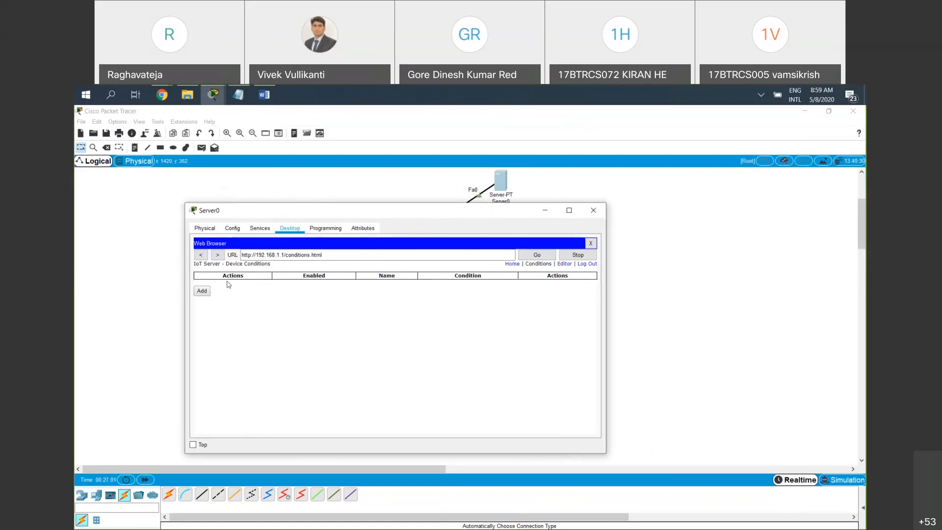
left_click_drag(225, 278, 483, 275)
left_click(352, 285)
left_click_drag(304, 216, 286, 234)
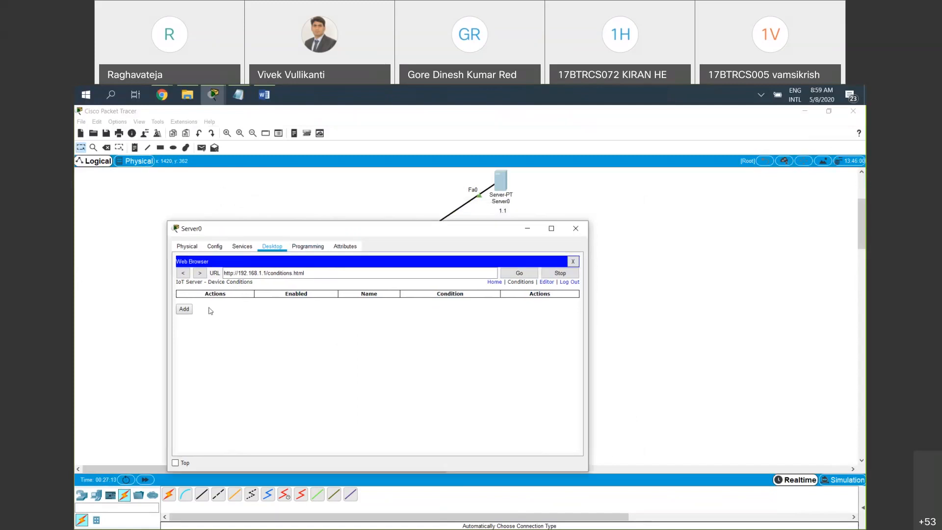
left_click(185, 310)
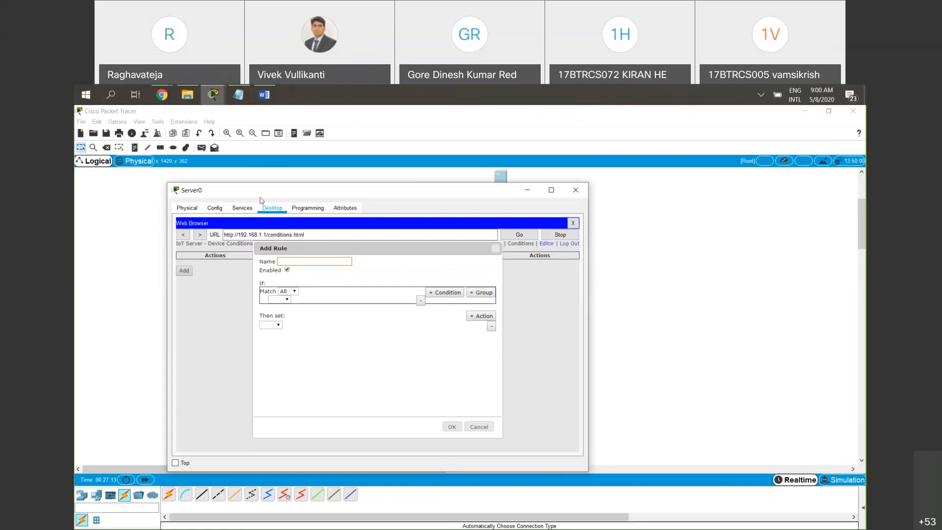
left_click_drag(495, 190, 547, 189)
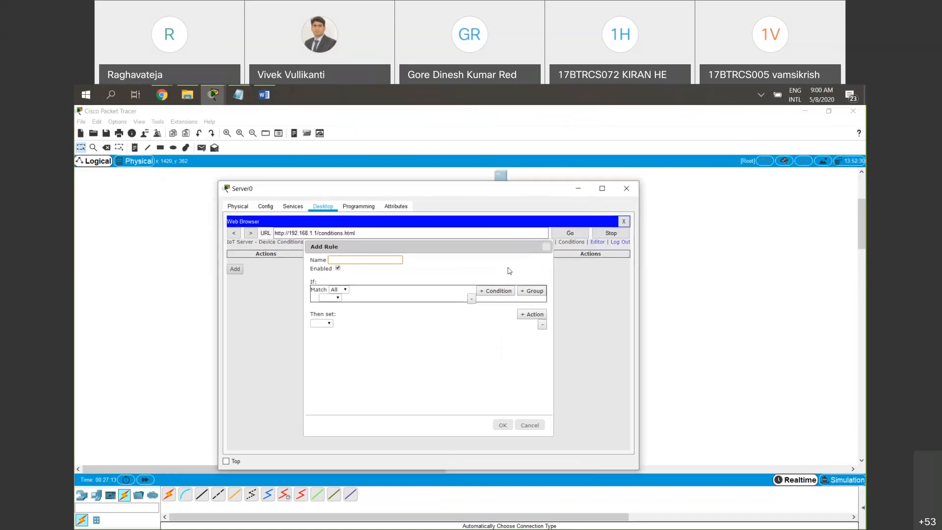
left_click(541, 425)
Return to the server's Home page and expand the Ceiling Fan, Webcam, Door and Window entries to examine their states
left_click(549, 242)
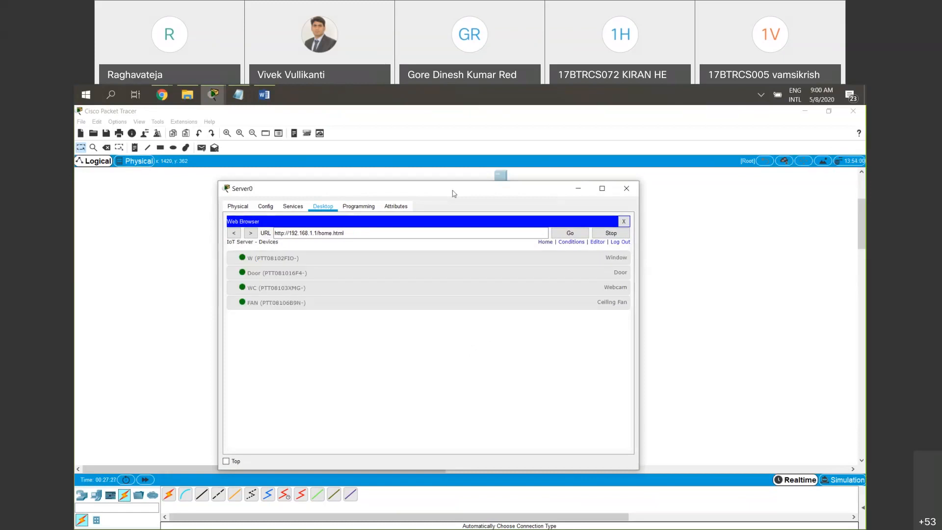
left_click_drag(453, 193, 377, 191)
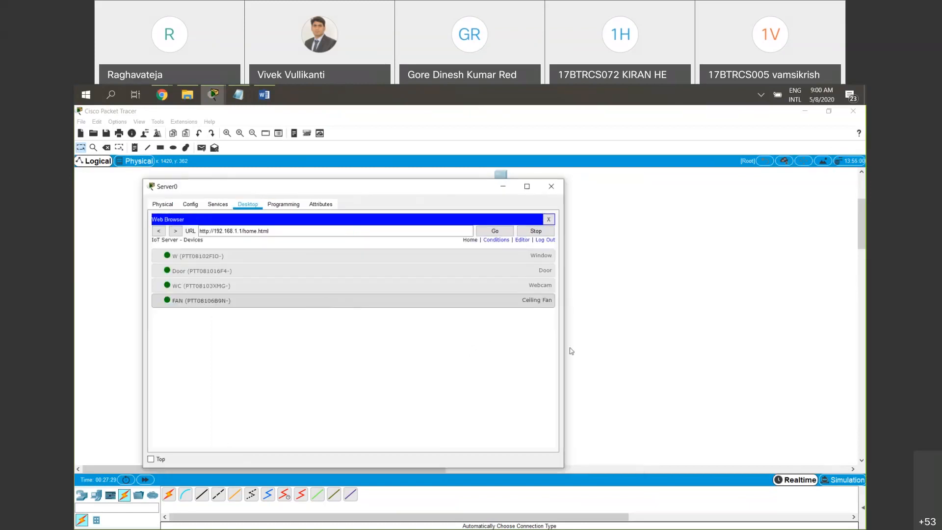
left_click(516, 300)
left_click(523, 285)
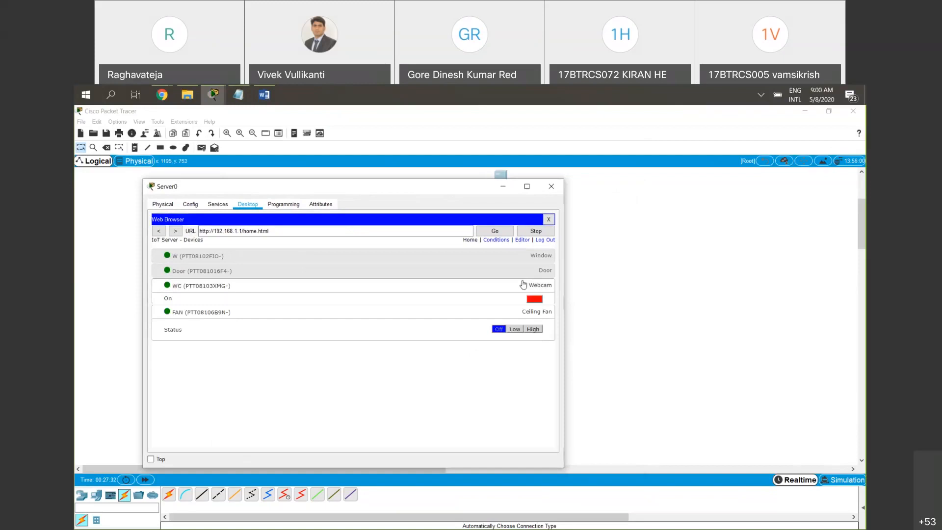
left_click(525, 271)
left_click(529, 256)
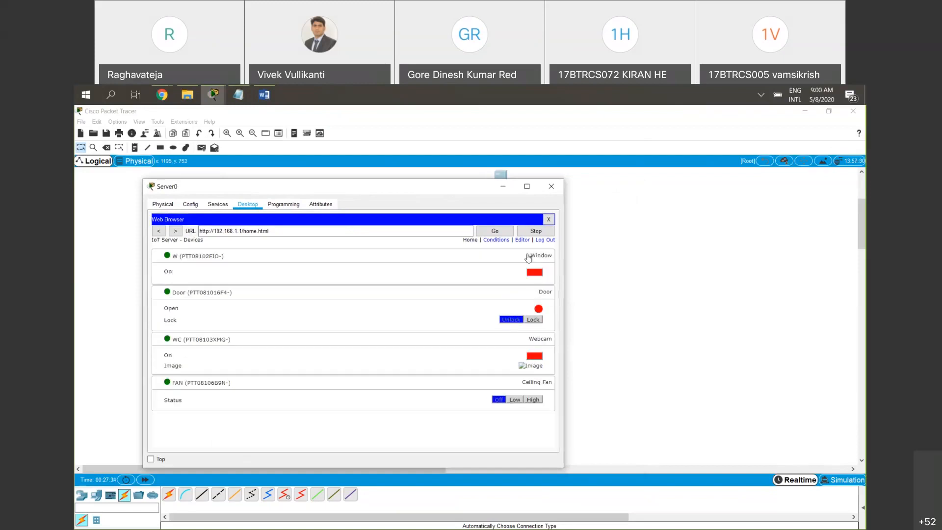
Start a new rule on the Conditions page and name it FAN -ON
left_click(502, 241)
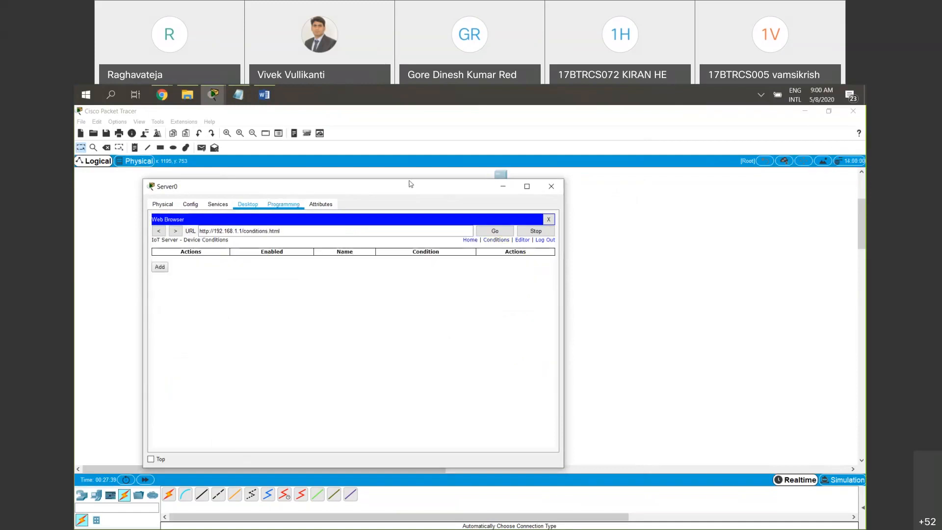
left_click_drag(411, 184, 529, 172)
left_click(278, 254)
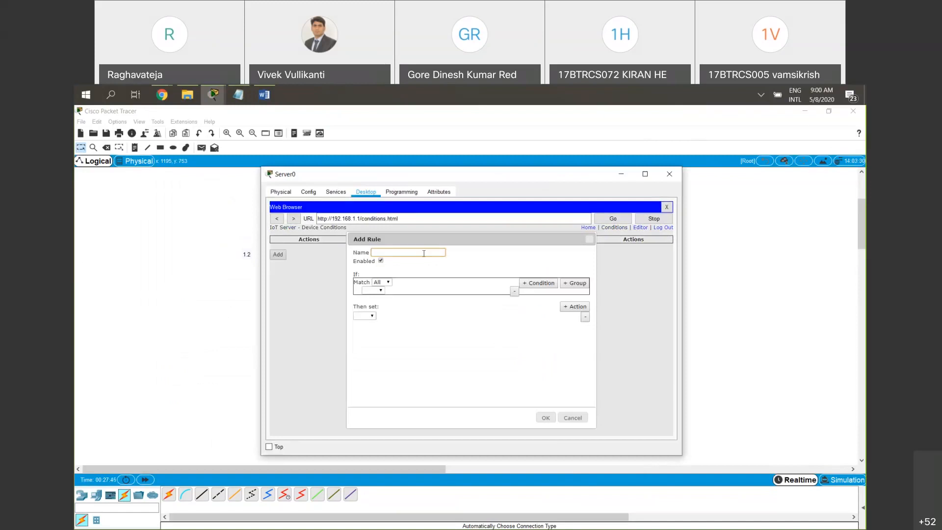
type("FAN -ON")
left_click_drag(319, 255, 271, 259)
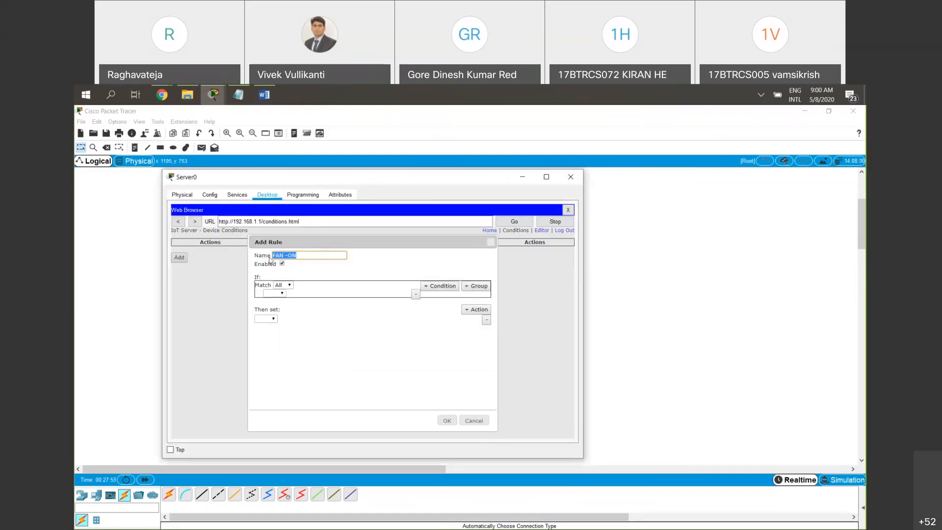
Examine the devices offered for the new rule's condition
left_click(278, 293)
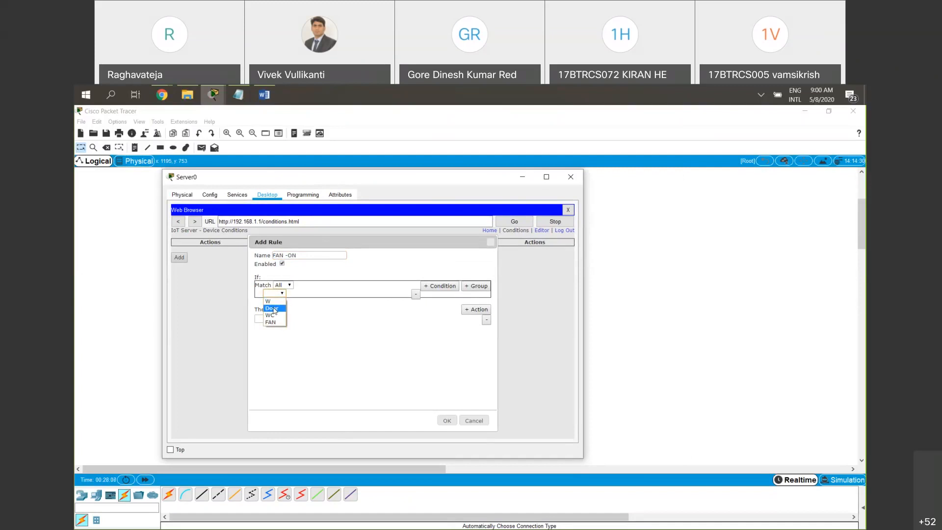
key("Down")
key("Down")
key("Up")
key("Down")
left_click(389, 216)
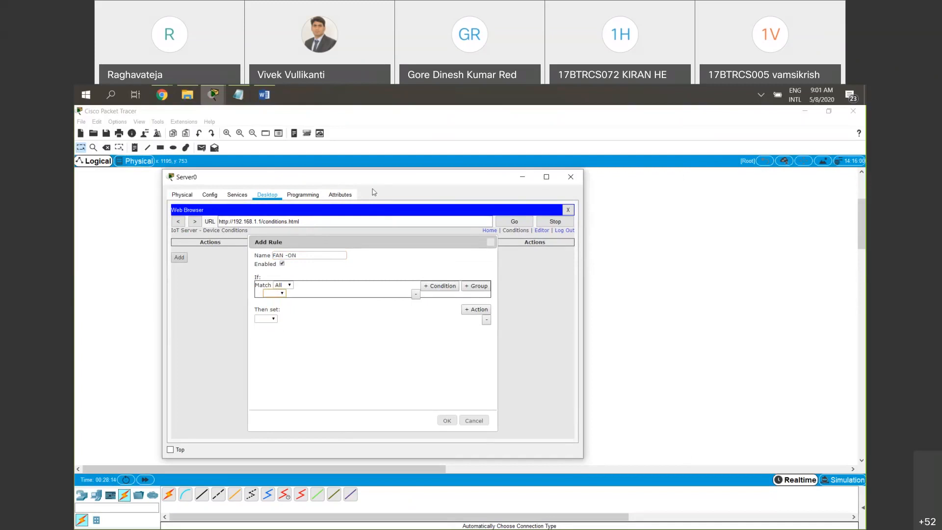
Try window W as the condition's device, and replace it with the condition FAN Status is High
left_click(268, 302)
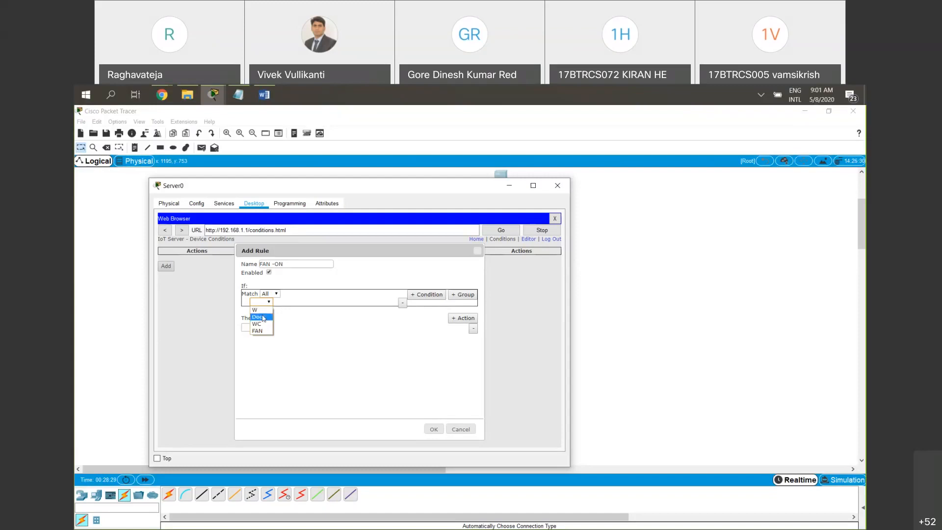
left_click(255, 309)
left_click(285, 302)
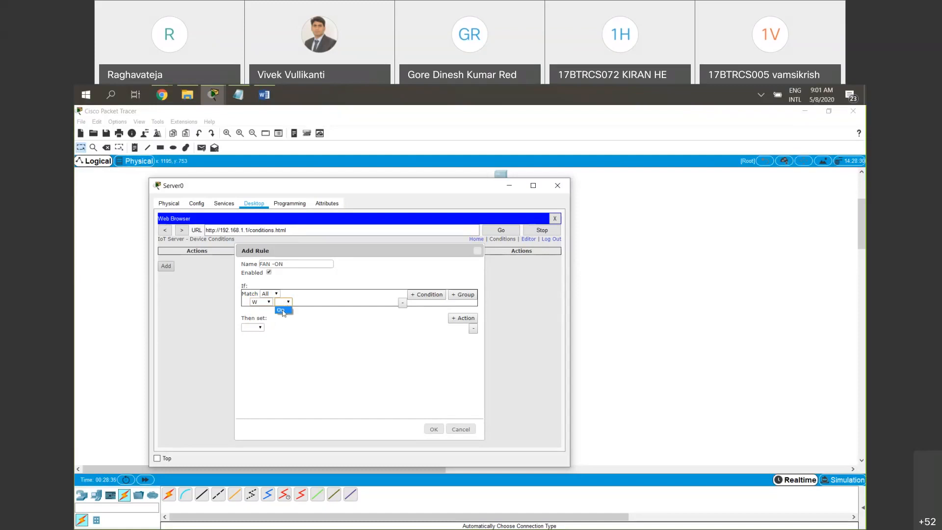
left_click(263, 302)
left_click(258, 332)
left_click(289, 302)
left_click(288, 310)
left_click(346, 303)
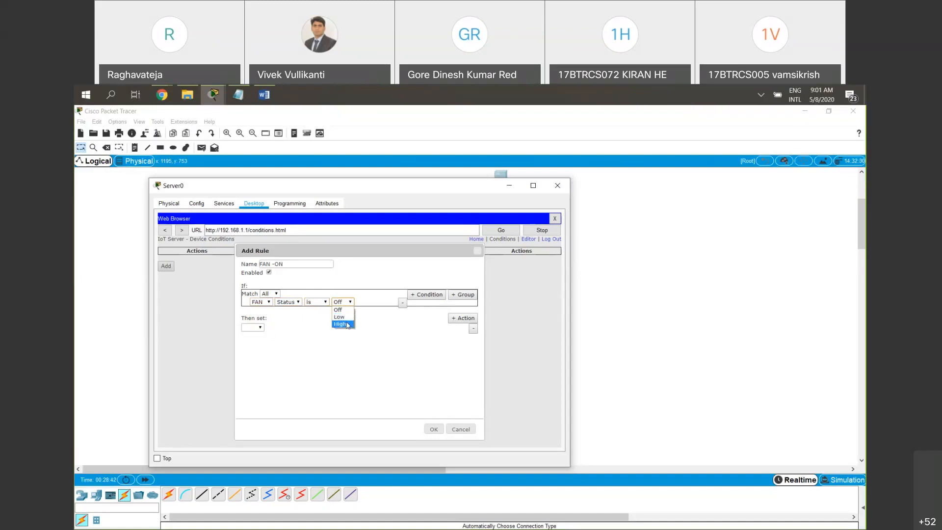
left_click(346, 325)
Set the rule's condition to W On is true
left_click(268, 302)
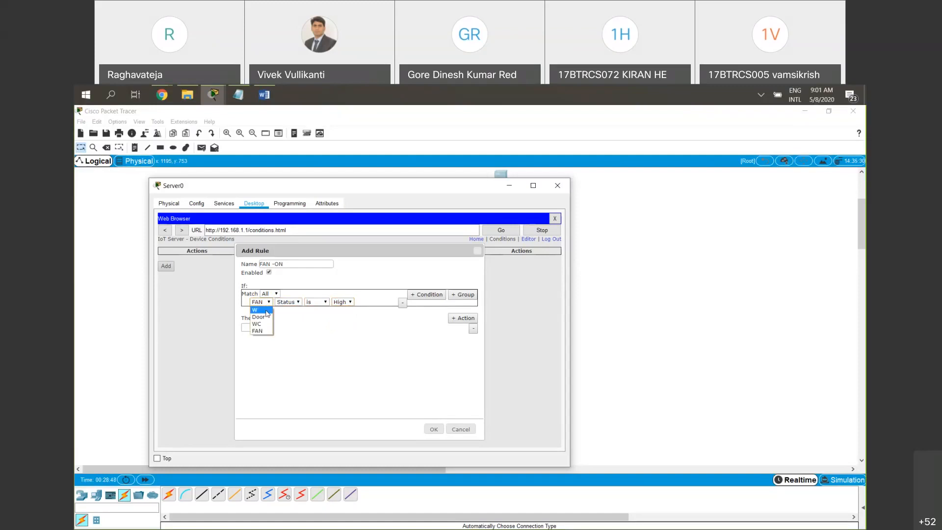
left_click(266, 311)
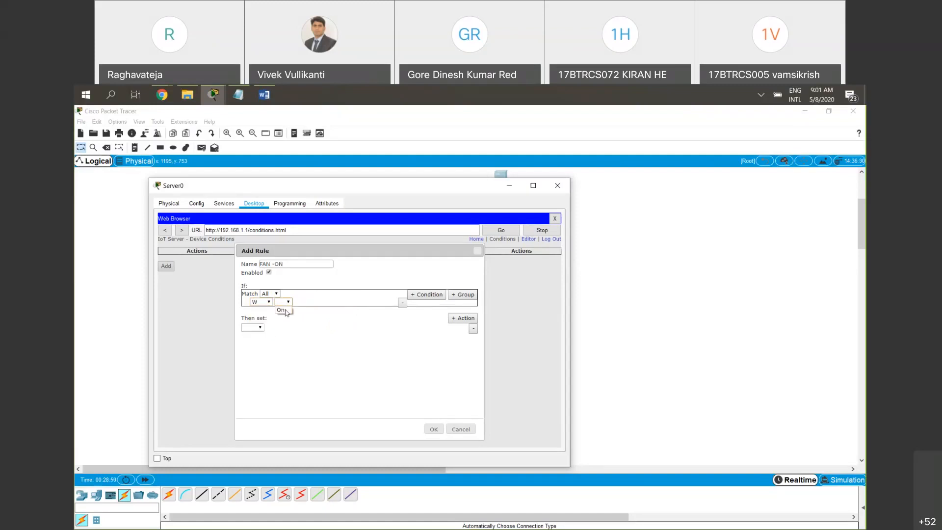
left_click(309, 303)
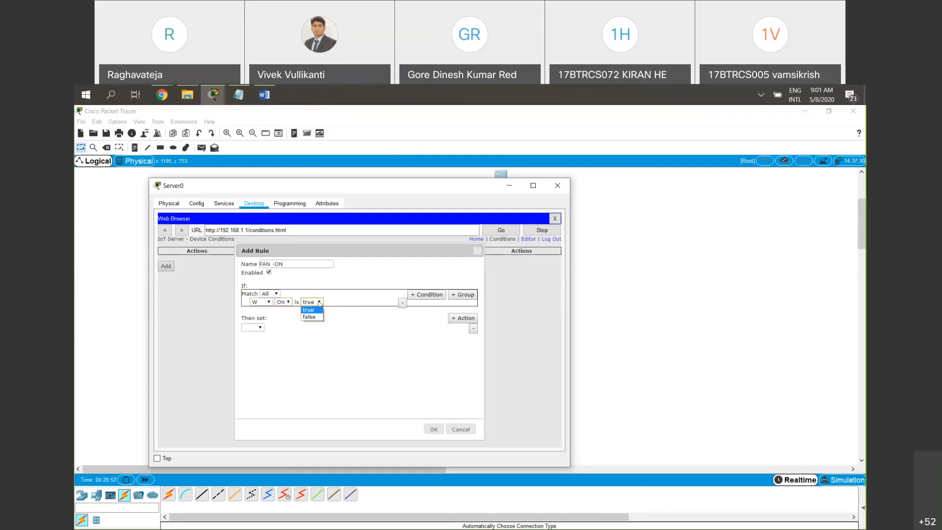
left_click(338, 311)
Set the rule's action to switch FAN Status to Off
left_click(259, 328)
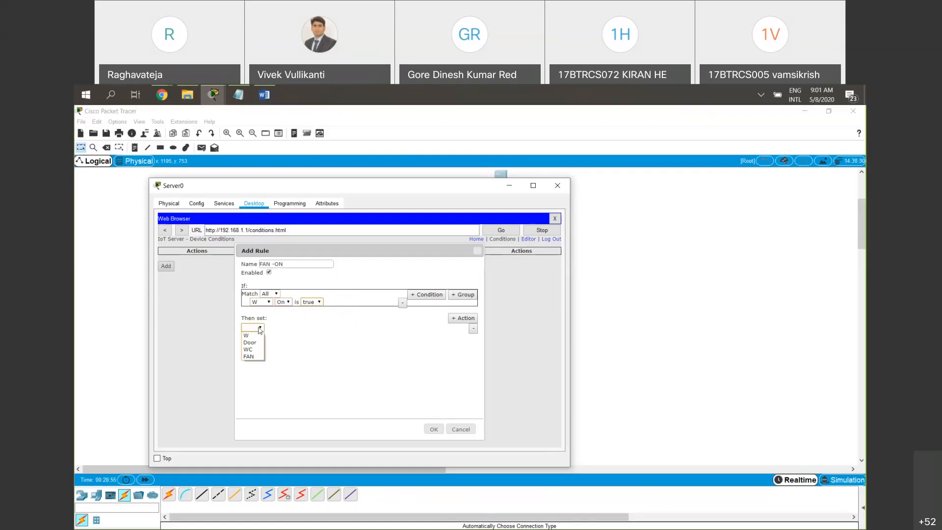
left_click(260, 356)
left_click(278, 328)
left_click(275, 335)
left_click(312, 327)
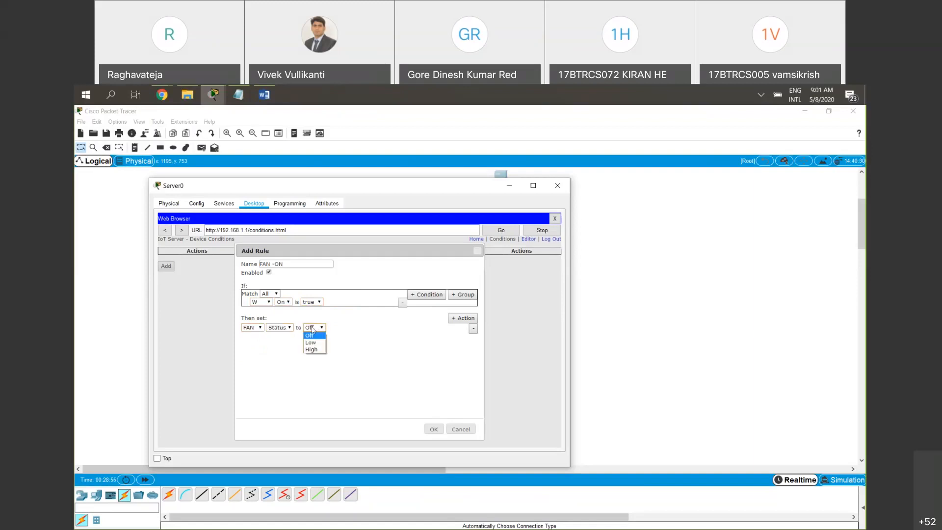
left_click(313, 336)
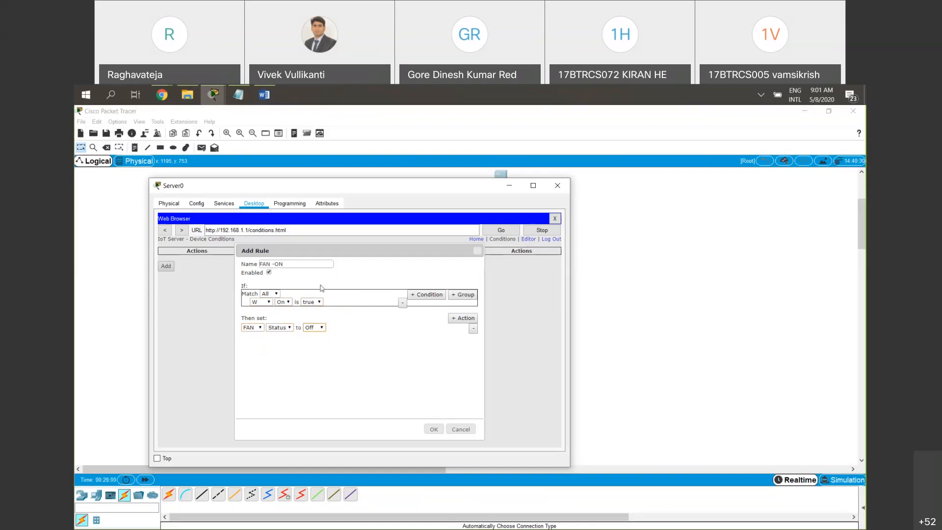
Rename the rule FAN -OFF, keep its window condition at true, and save the rule
left_click(282, 264)
key("BackSpace")
key("BackSpace")
type("OFF")
left_click(824, 353)
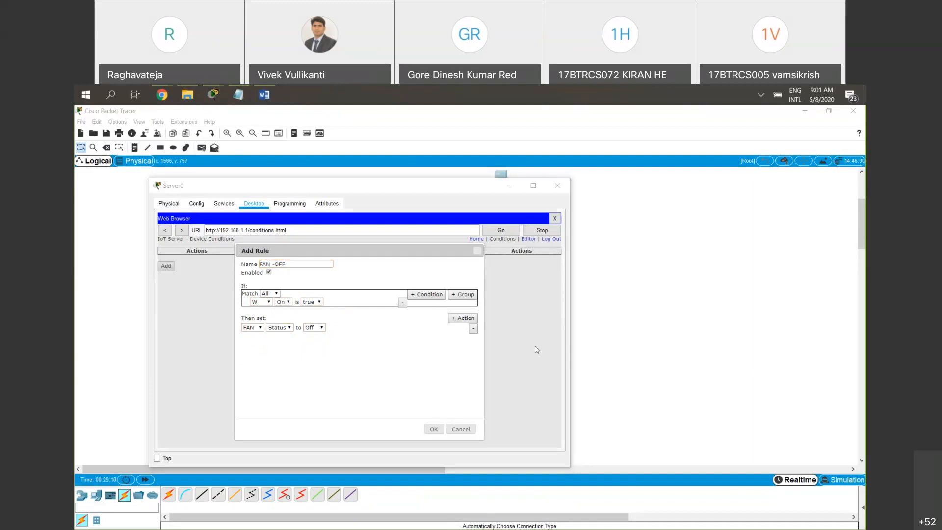
left_click(290, 265)
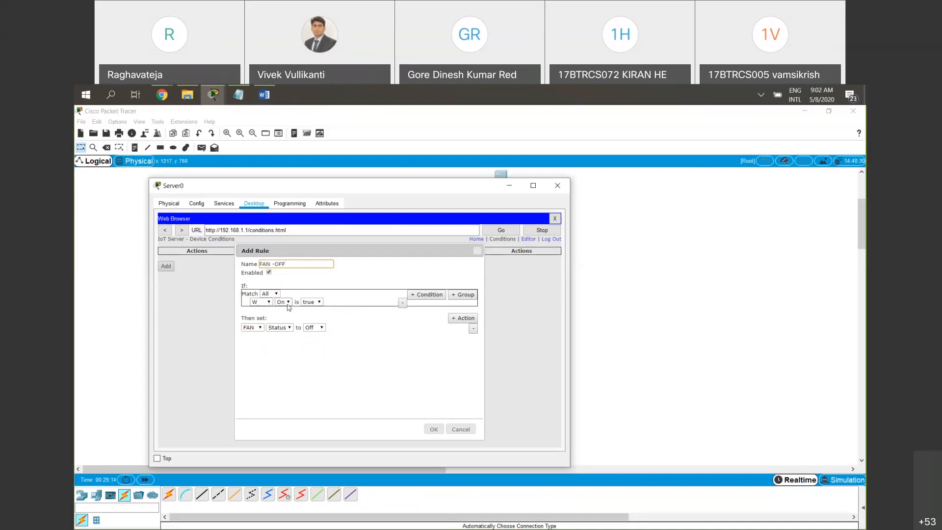
left_click(316, 303)
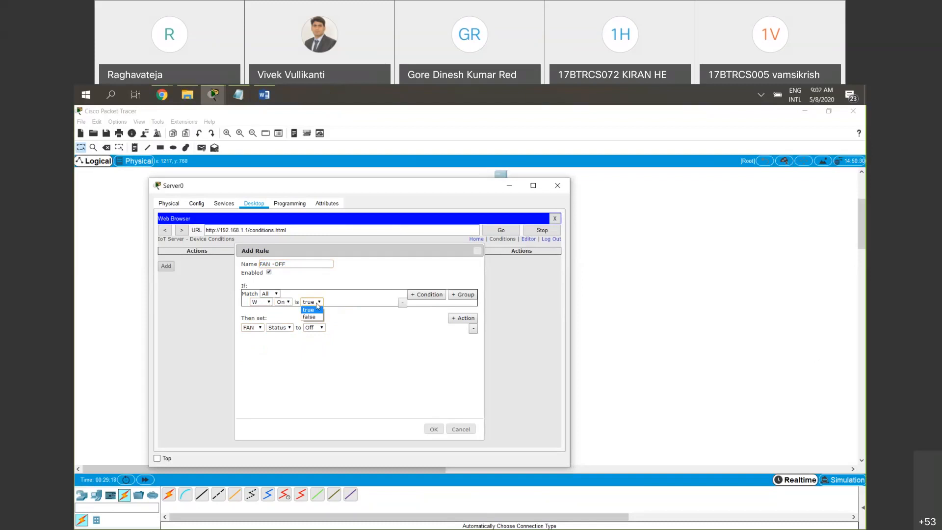
left_click(367, 299)
left_click(434, 430)
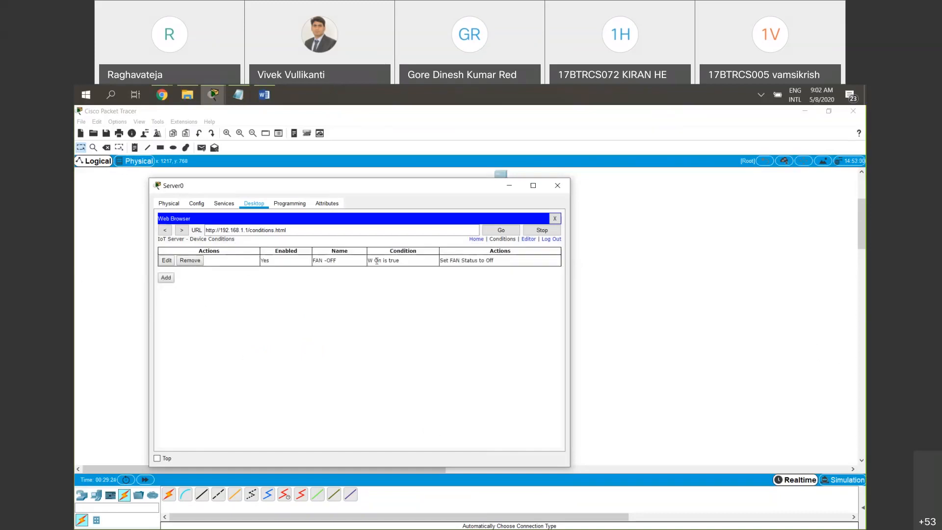
Add a second rule and name it FAN ON
left_click(166, 277)
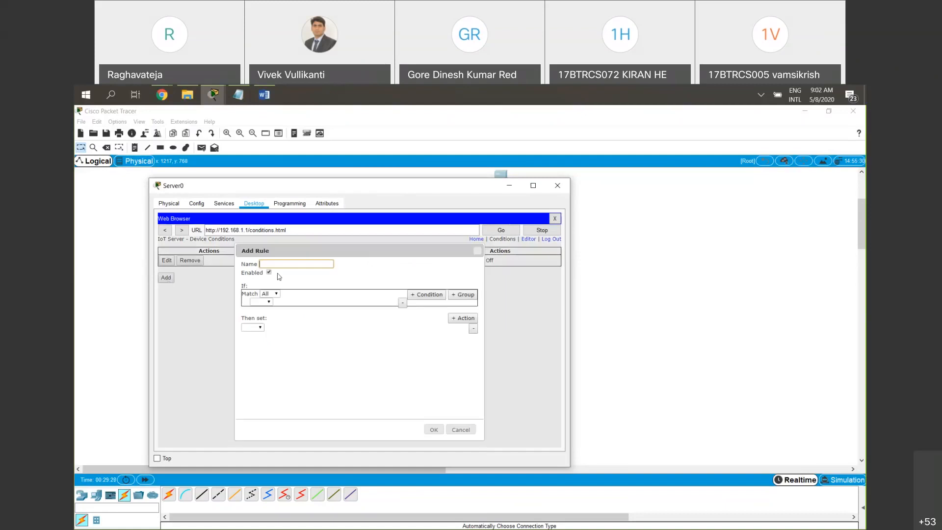
type("FAN OF")
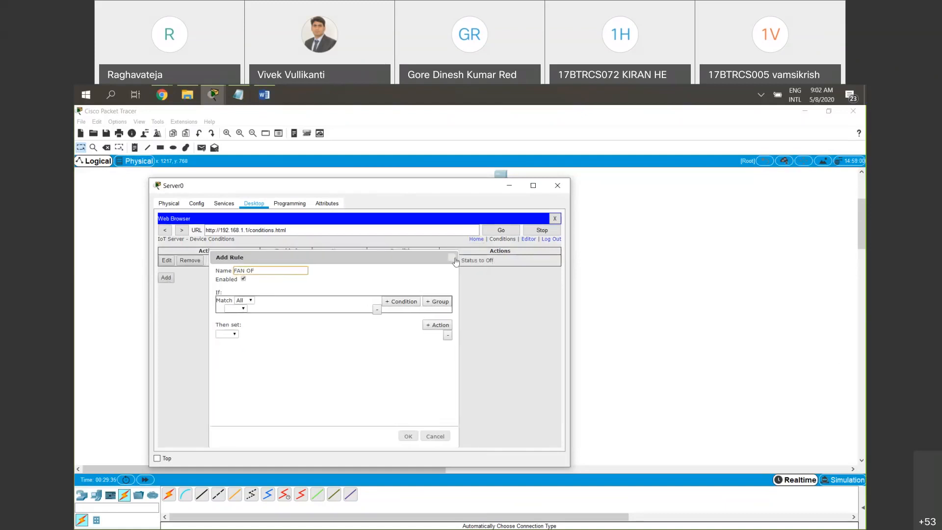
key("BackSpace")
key("BackSpace")
type("ON")
Set the FAN ON rule's condition to W On is false
left_click(236, 308)
left_click(235, 317)
left_click(261, 308)
left_click(257, 316)
left_click(288, 310)
left_click(289, 325)
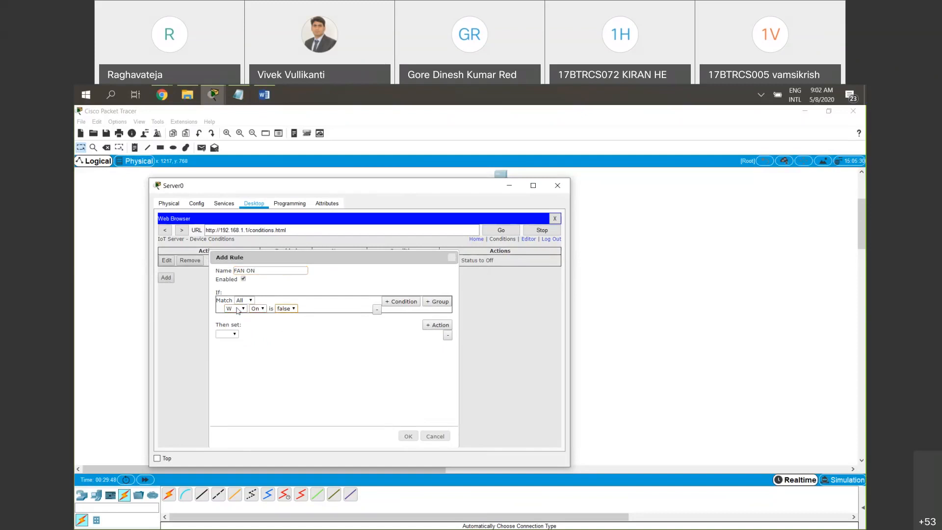
left_click(261, 309)
left_click(255, 316)
left_click(294, 309)
left_click(283, 323)
Set the FAN ON rule's action to switch FAN Status to High, and save the rule
left_click(227, 334)
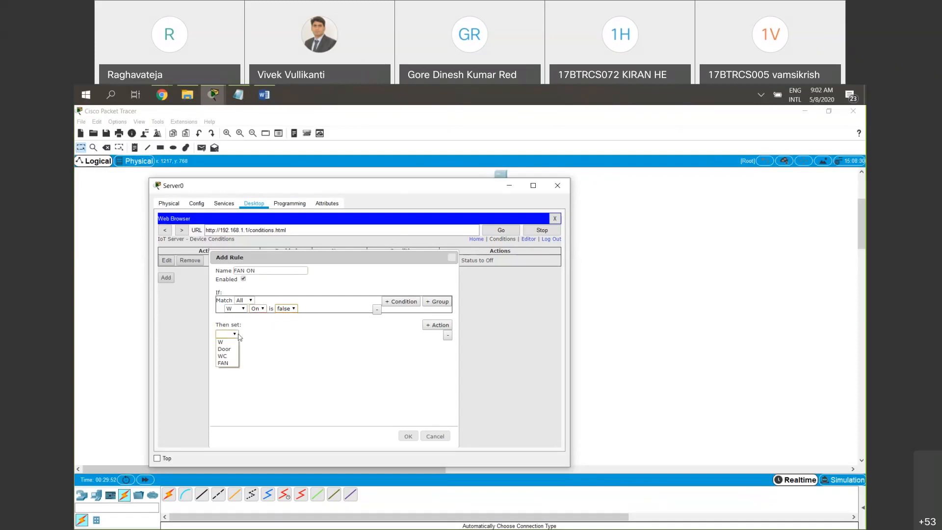
left_click(224, 363)
left_click(264, 334)
left_click(260, 340)
left_click(292, 334)
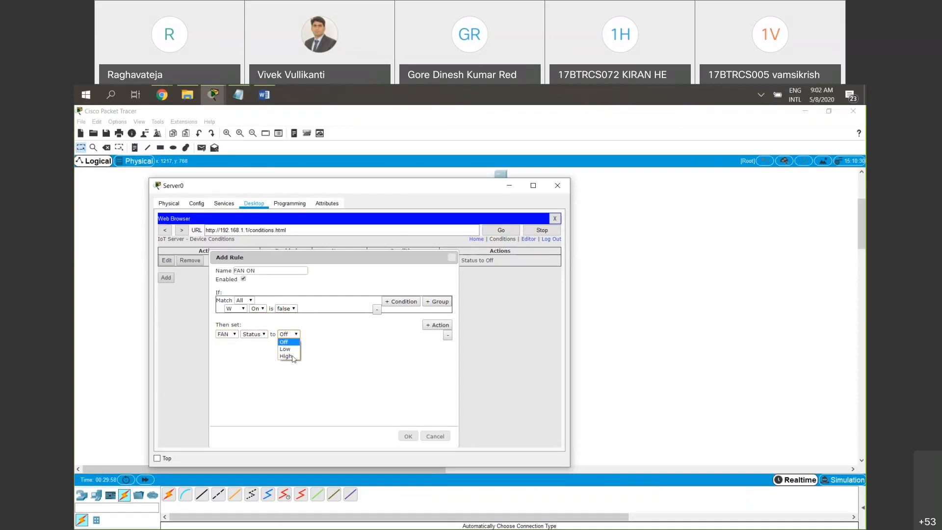
left_click(294, 355)
left_click(408, 436)
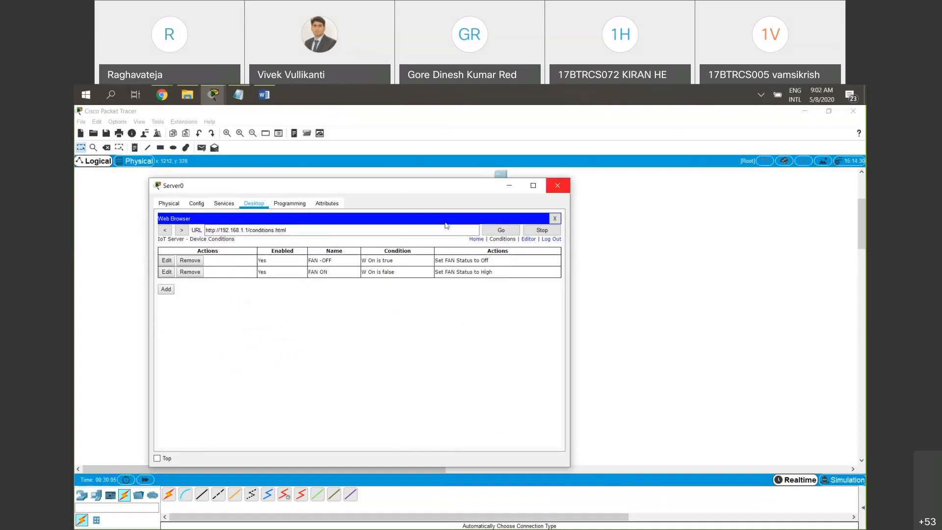
Review the names and conditions of the two fan rules, and close Server0's web browser
left_click_drag(332, 261, 310, 263)
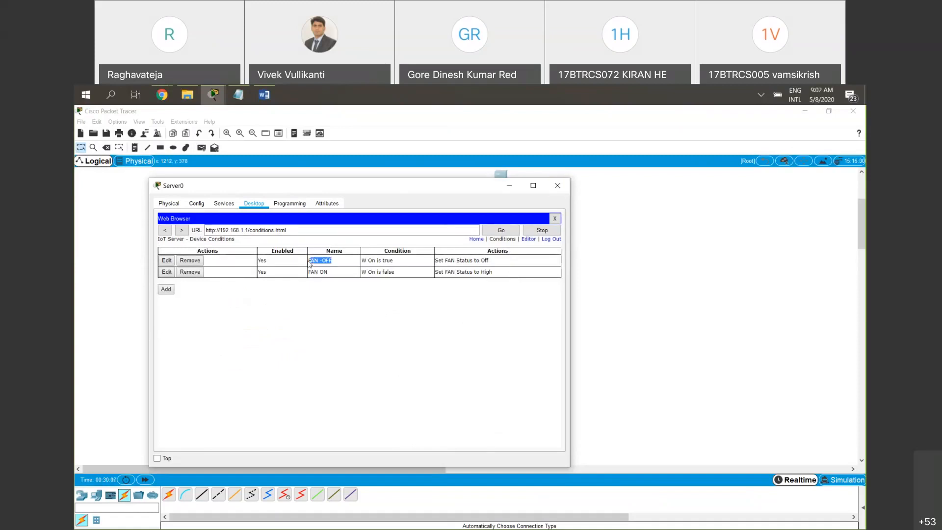
left_click_drag(393, 260, 307, 273)
left_click_drag(395, 273, 359, 274)
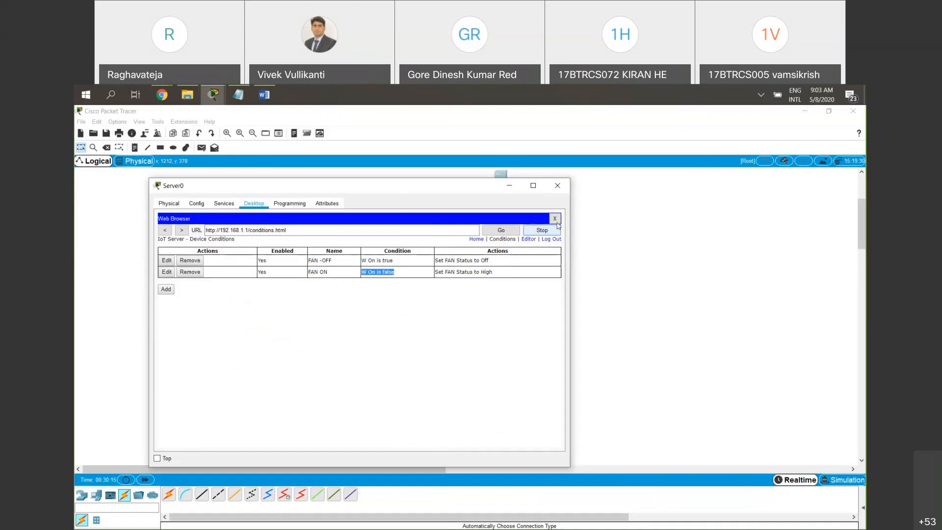
left_click(553, 220)
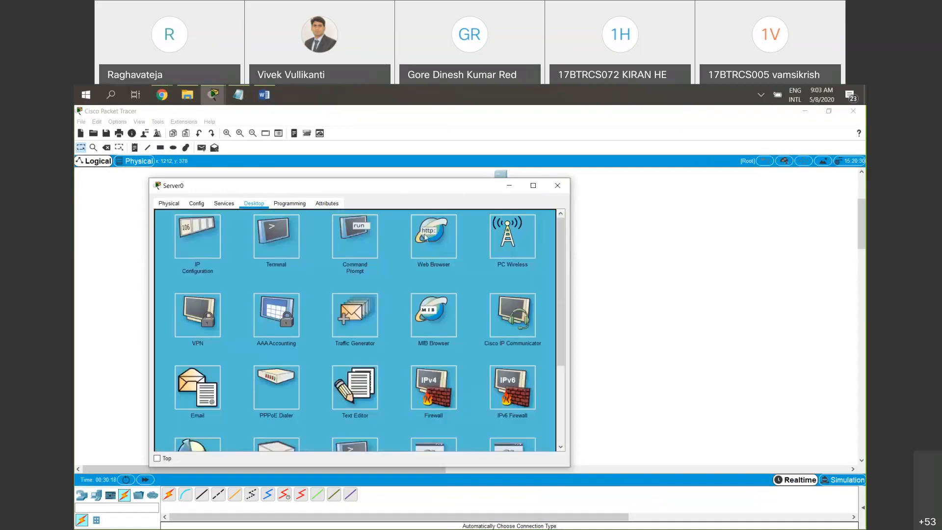
Open the IoT registration server page at 192.168.1.1 in Server0's web browser
left_click(457, 258)
left_click(442, 232)
type("192.168.1.3")
key("BackSpace")
type("1")
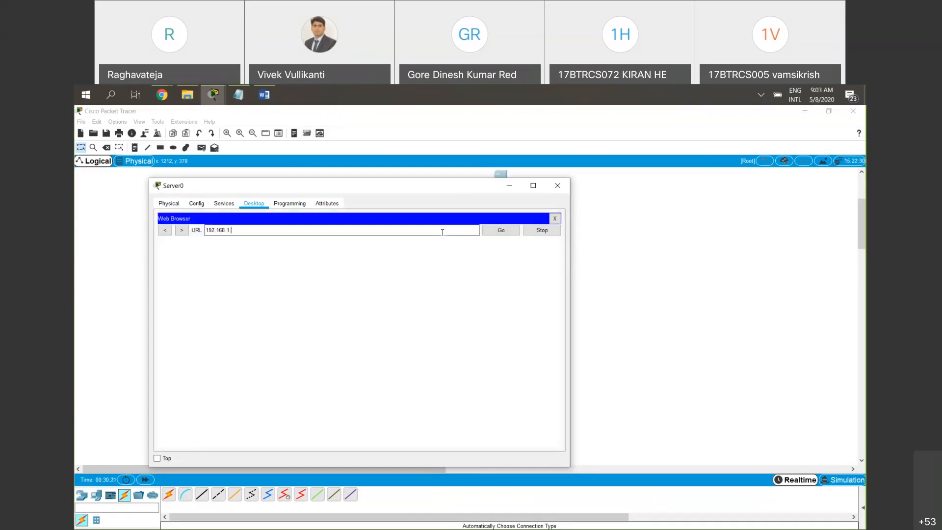
key("Return")
Sign in to the registration server with the account's username and password
left_click(382, 263)
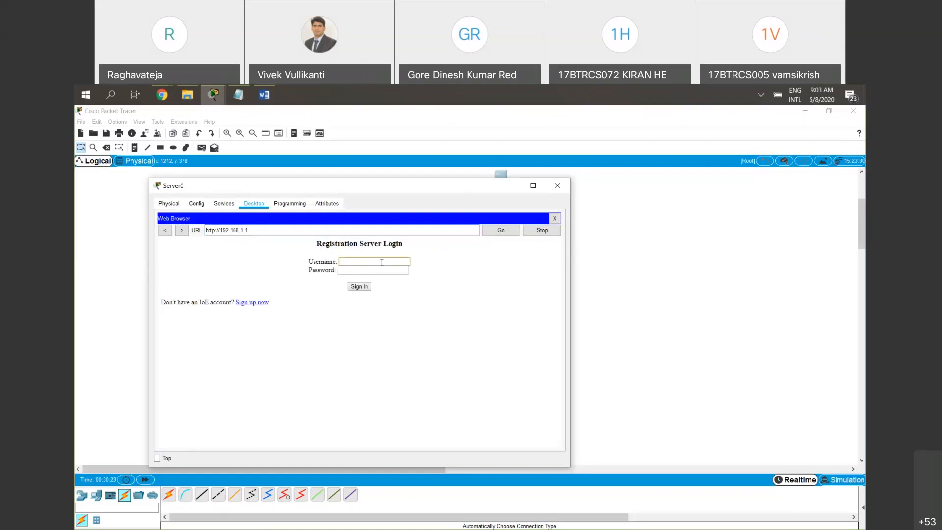
type("vivek")
key("Tab")
type("vivek")
key("Return")
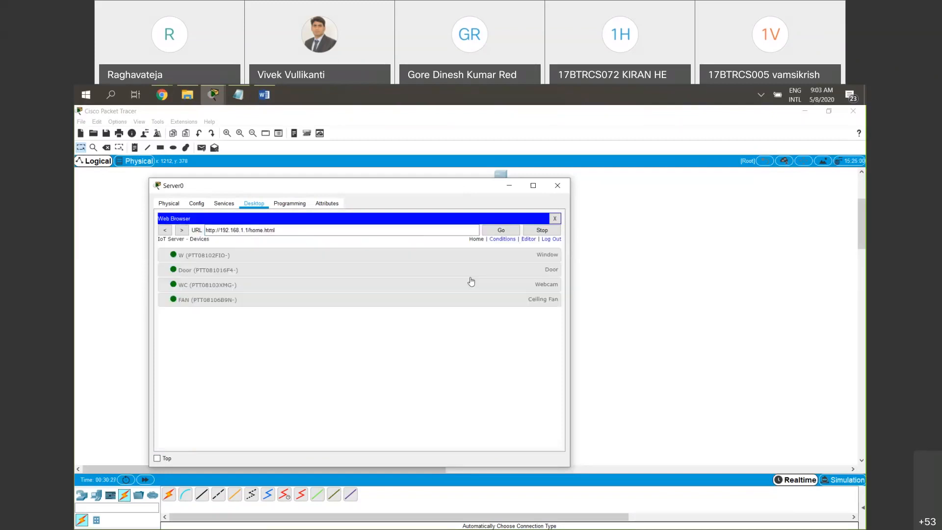
Check the saved rules, return to the device list, and place the Server0 window beside the network diagram
left_click(500, 238)
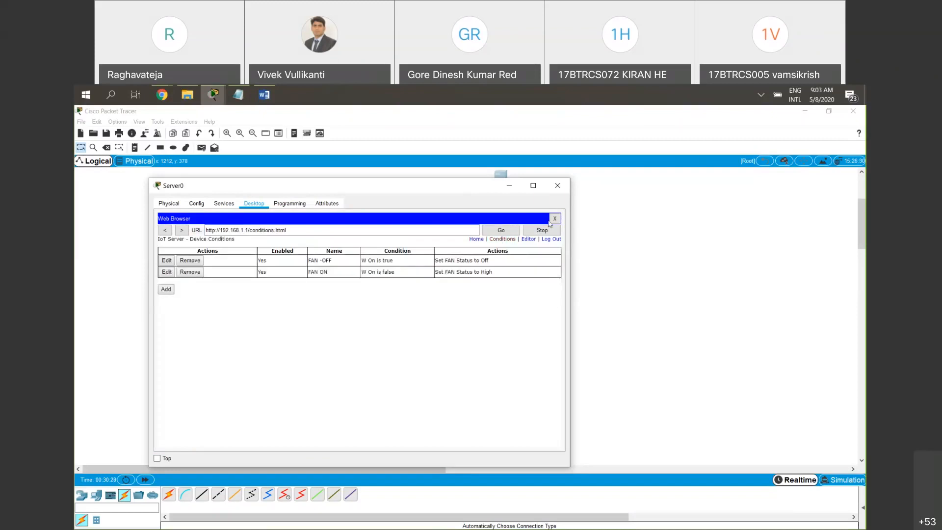
left_click(477, 239)
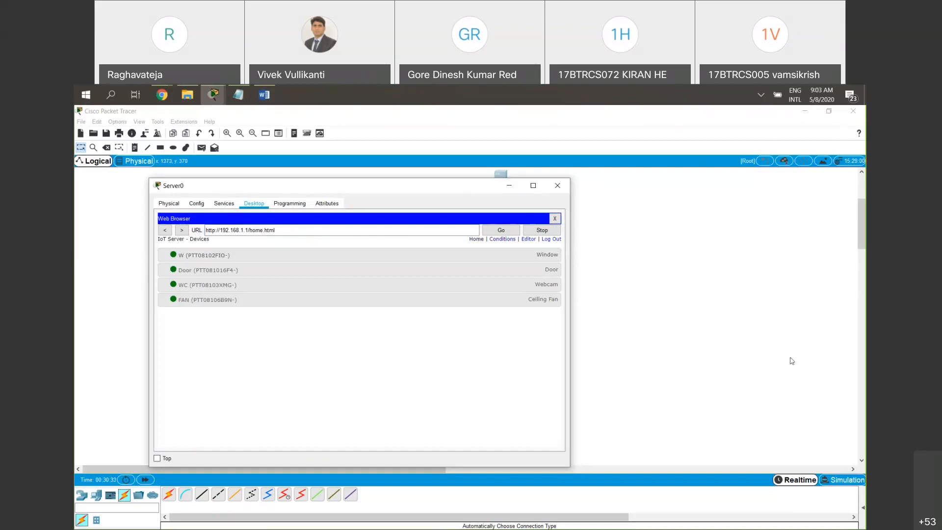
left_click(428, 190)
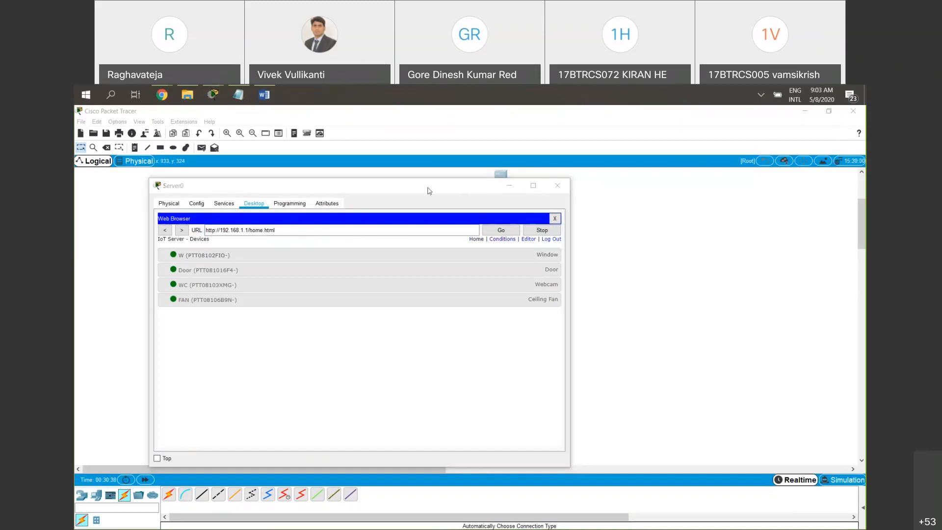
left_click(720, 230)
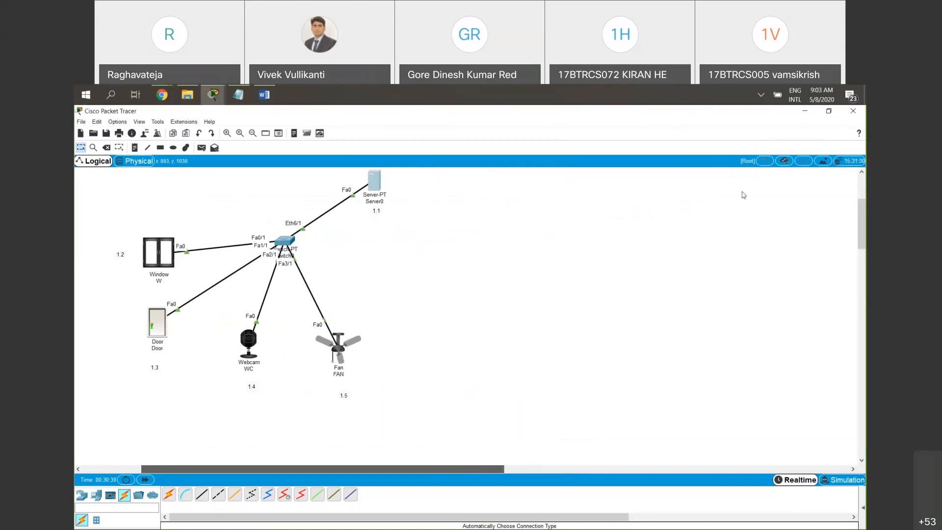
left_click(378, 185)
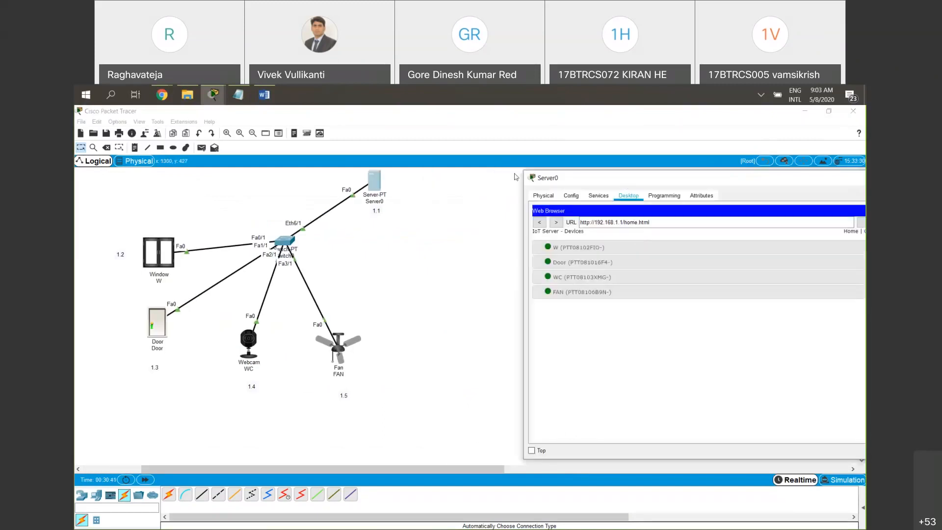
left_click_drag(687, 177, 552, 165)
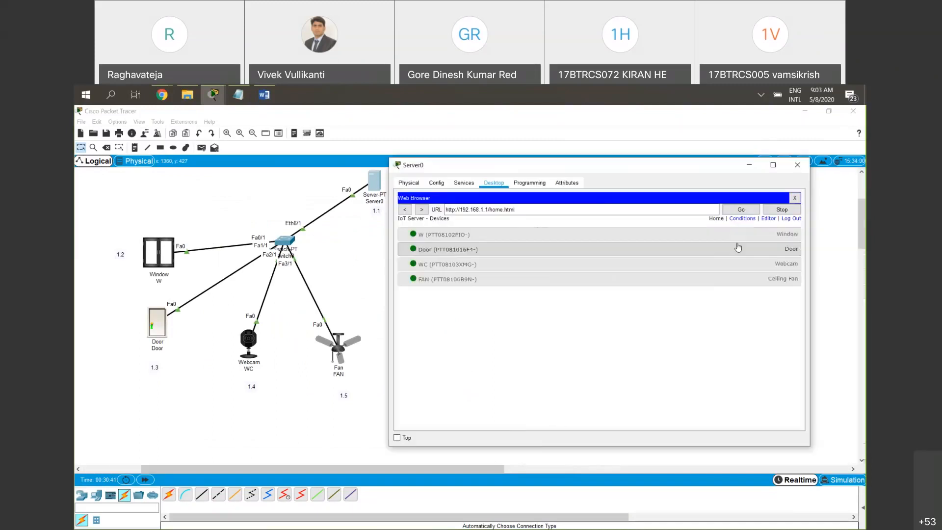
Review the names and conditions of the FAN -OFF and FAN ON rules, and return to the device list
left_click(745, 219)
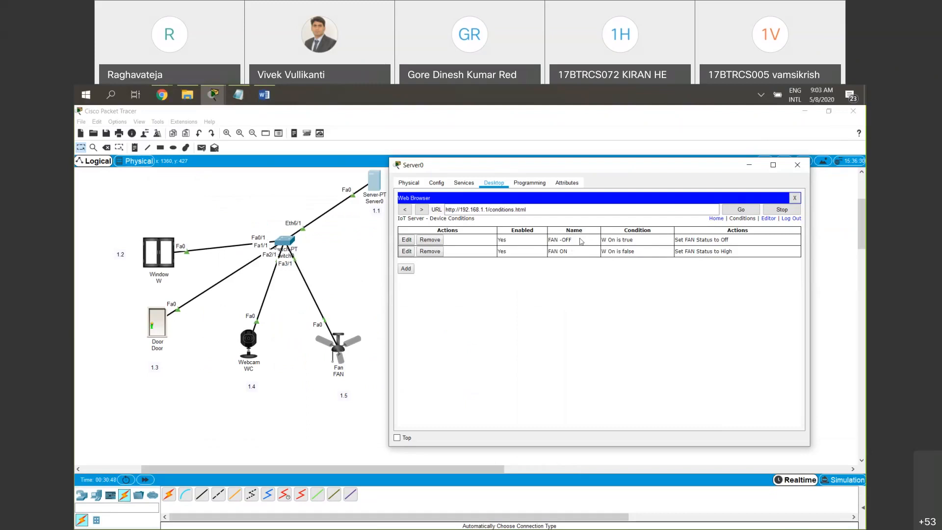
mouse_move(637, 242)
left_mouse_down()
mouse_move(600, 240)
mouse_move(602, 251)
mouse_move(627, 240)
left_mouse_up()
left_click(573, 240)
left_click_drag(602, 239, 635, 241)
left_click_drag(569, 252, 548, 252)
left_click_drag(636, 251, 602, 251)
left_click(711, 220)
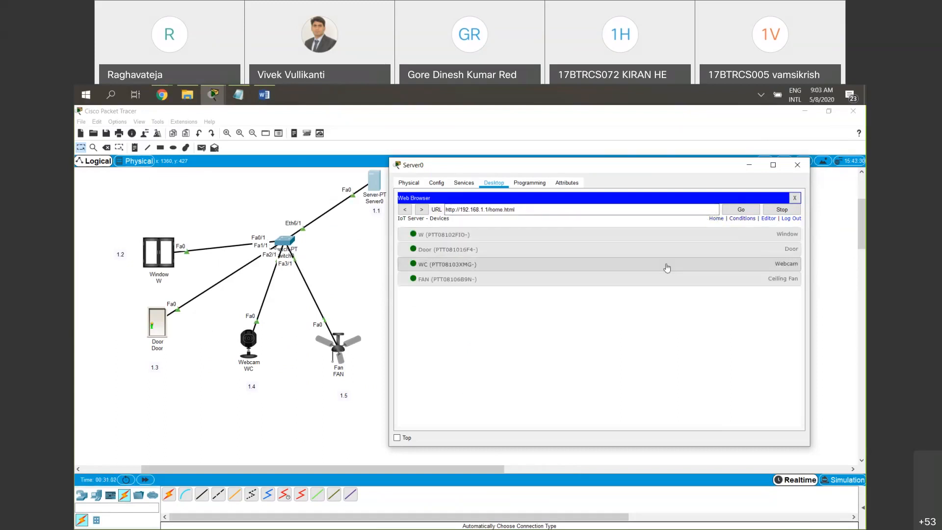
Expand the FAN and WC device controls, and switch the webcam on and off remotely
left_click(720, 280)
left_click(725, 266)
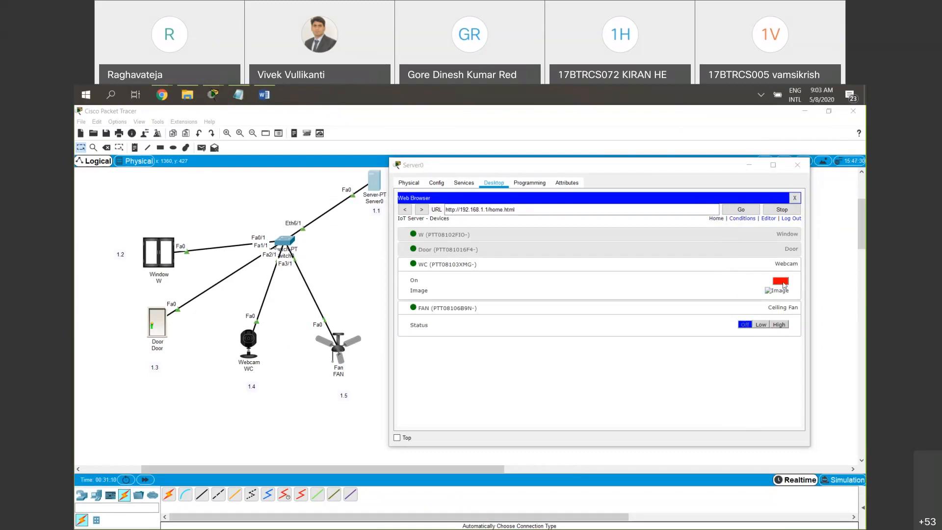
left_click(783, 283)
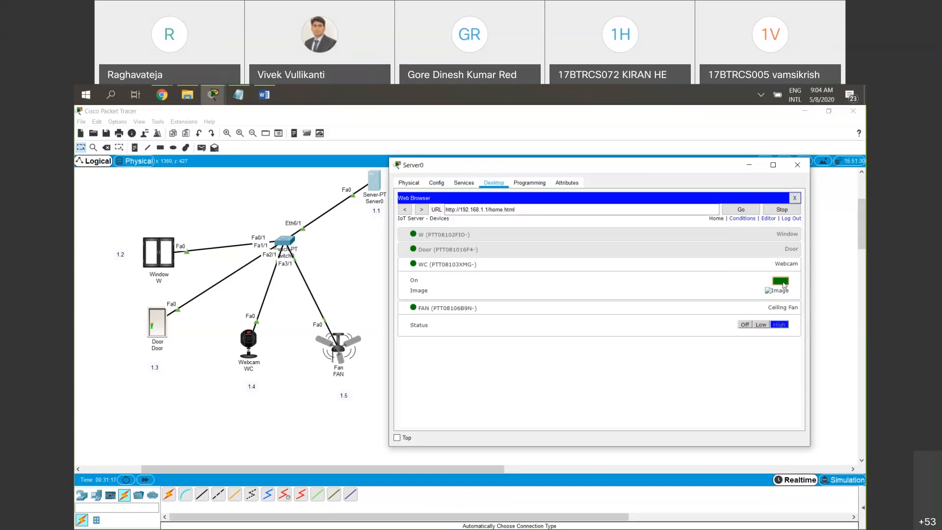
left_click(781, 281)
left_click(784, 284)
Expand the window's controls and collapse the door and webcam entries in the device list
left_click(784, 249)
left_click(780, 235)
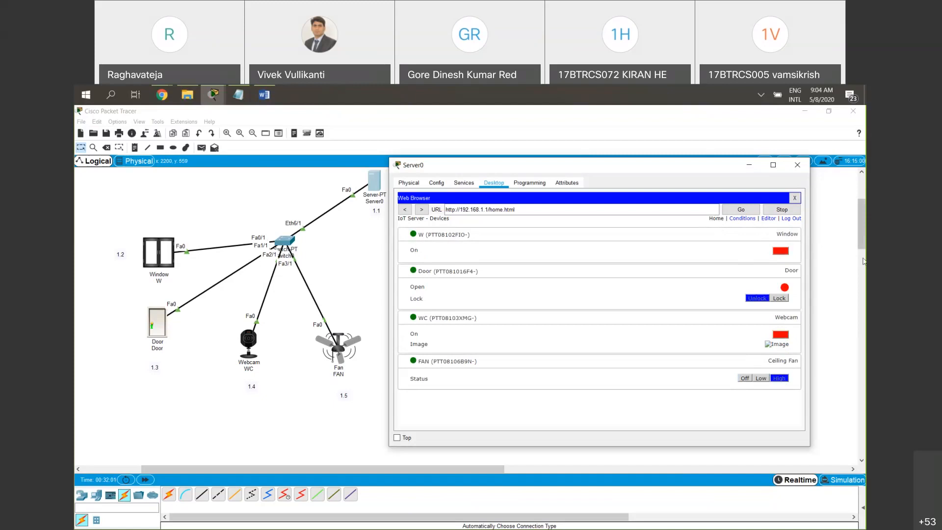
left_click(759, 273)
left_click(761, 287)
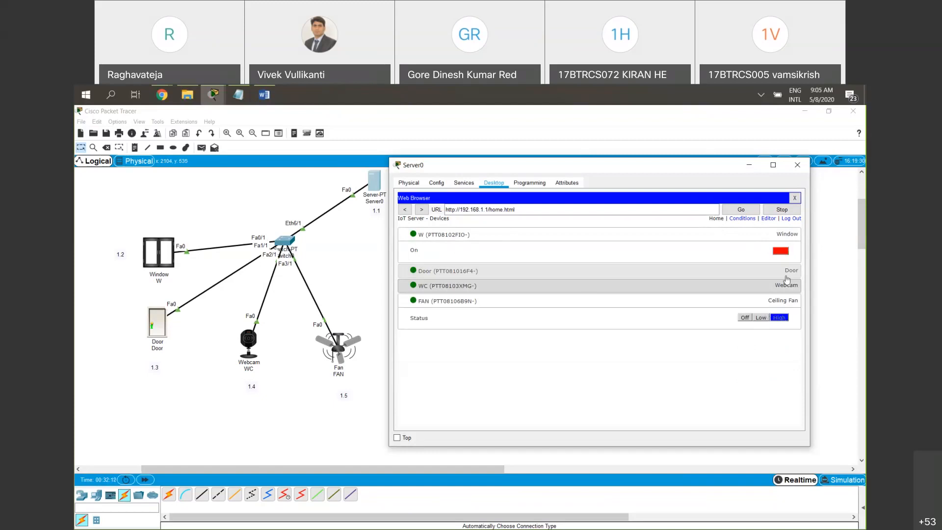
Switch window W on and off twice to test the fan automation rules
left_click(784, 254)
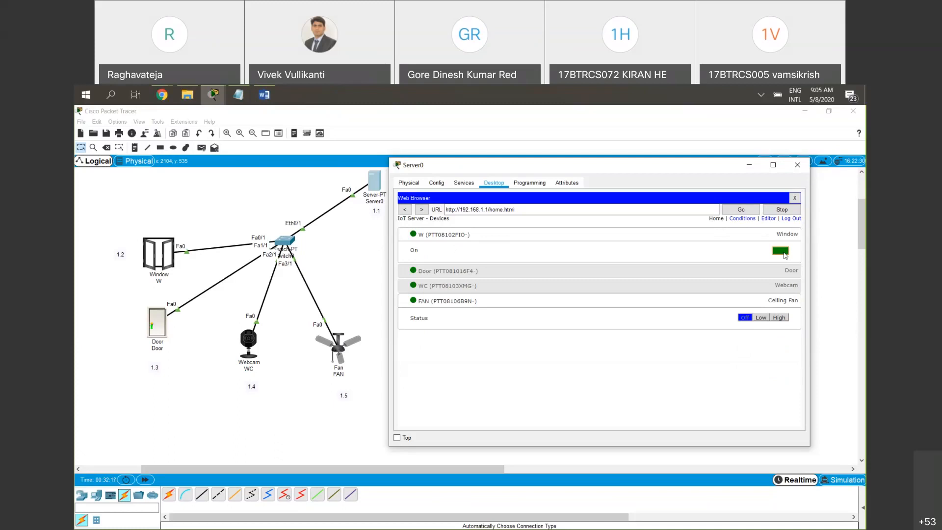
left_click(785, 254)
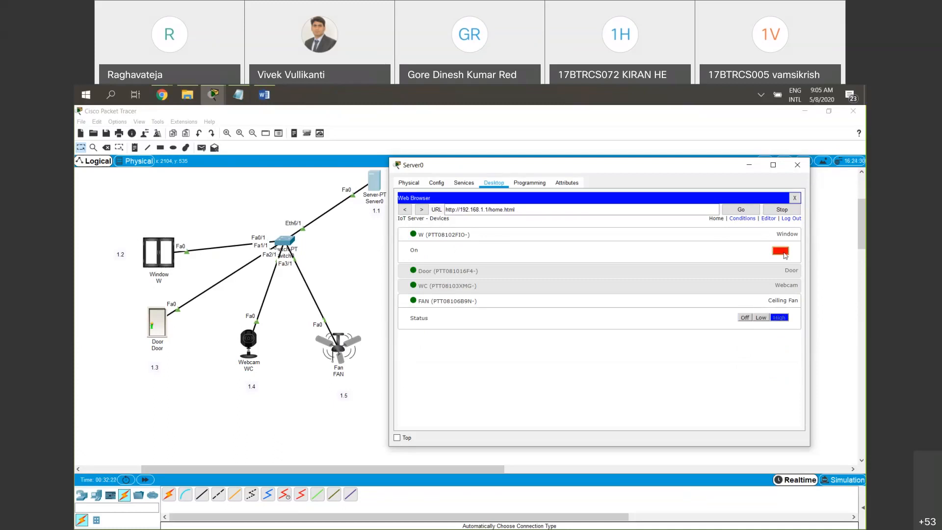
left_click(784, 254)
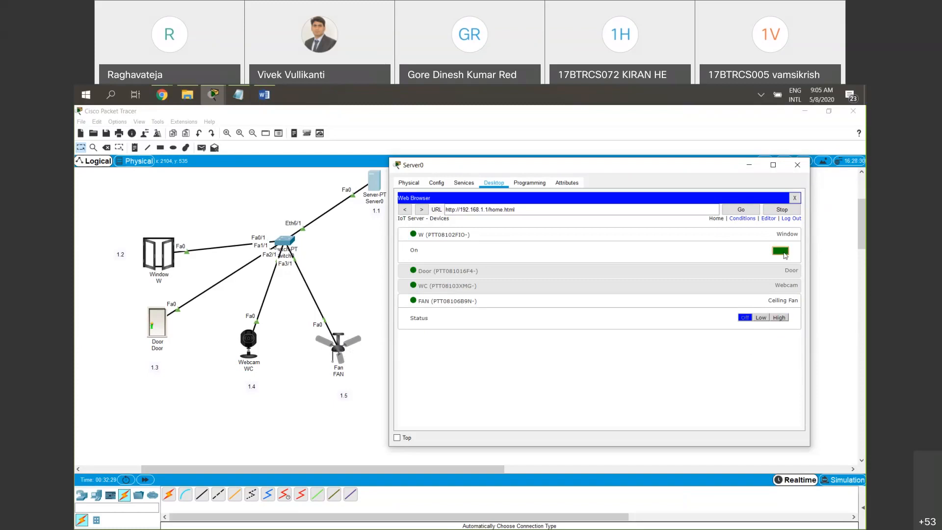
left_click(785, 254)
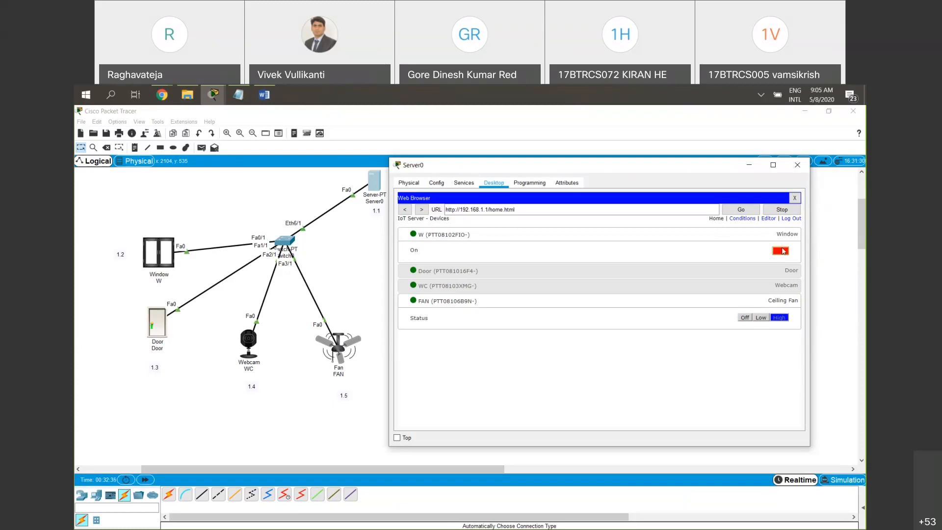
left_click(775, 408)
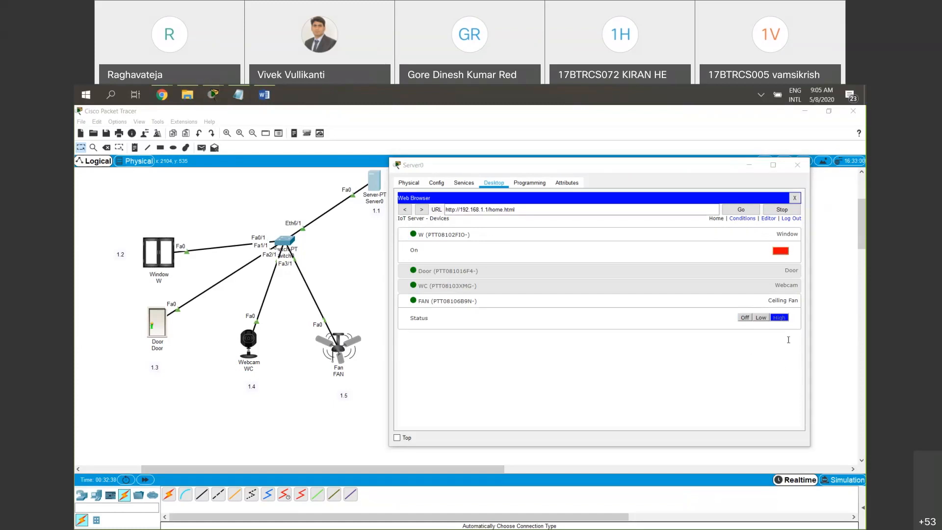
left_click(804, 442)
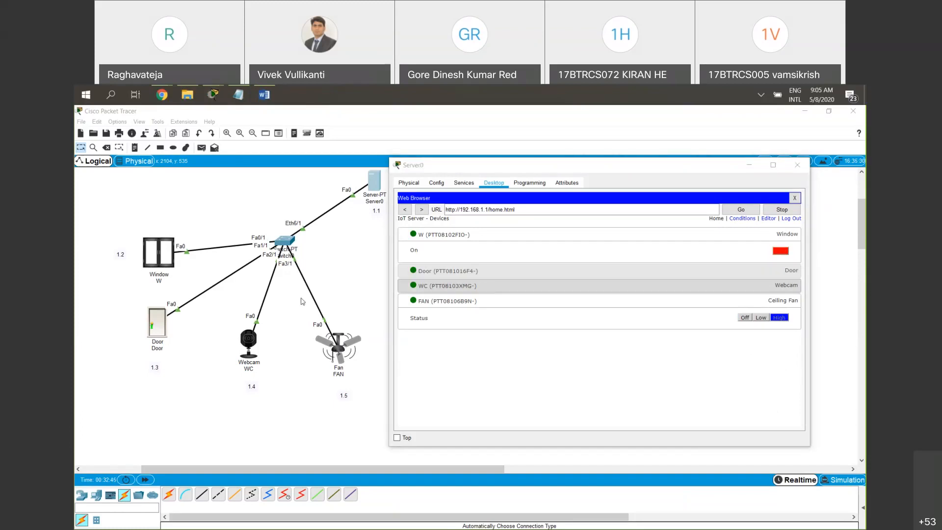
Expand the door and webcam controls, and add a new device rule named WC-ON
left_click(568, 277)
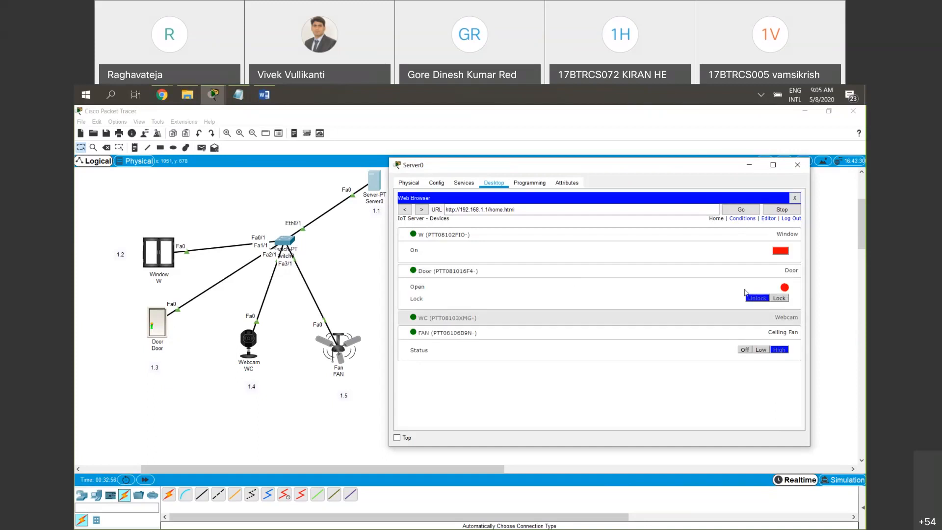
left_click(775, 317)
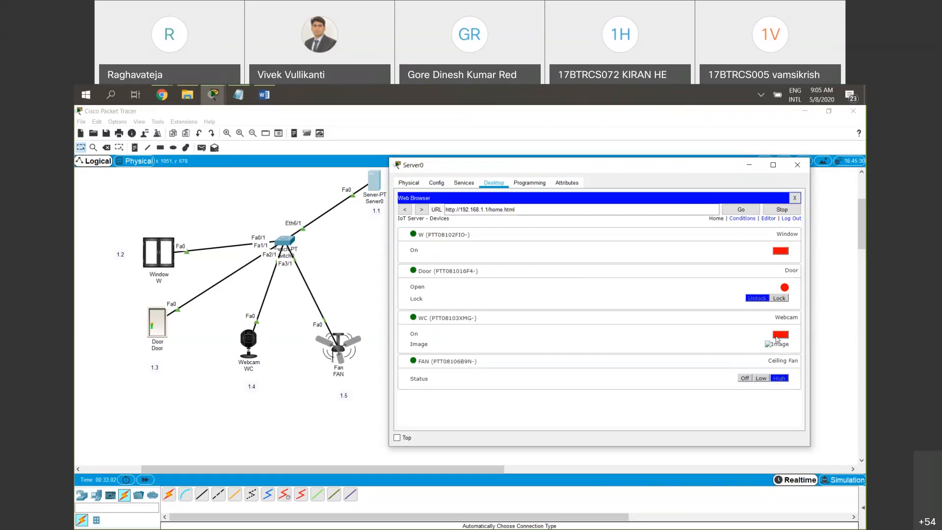
left_click(747, 221)
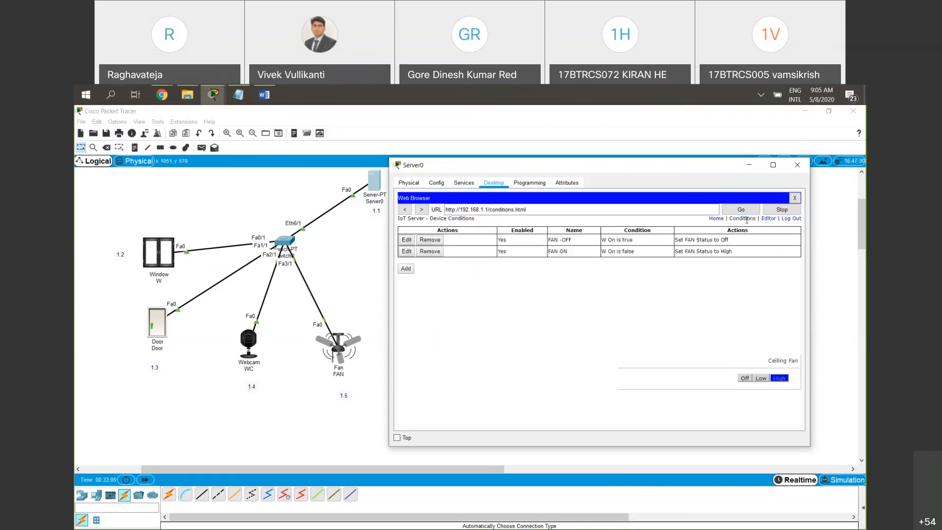
left_click(408, 269)
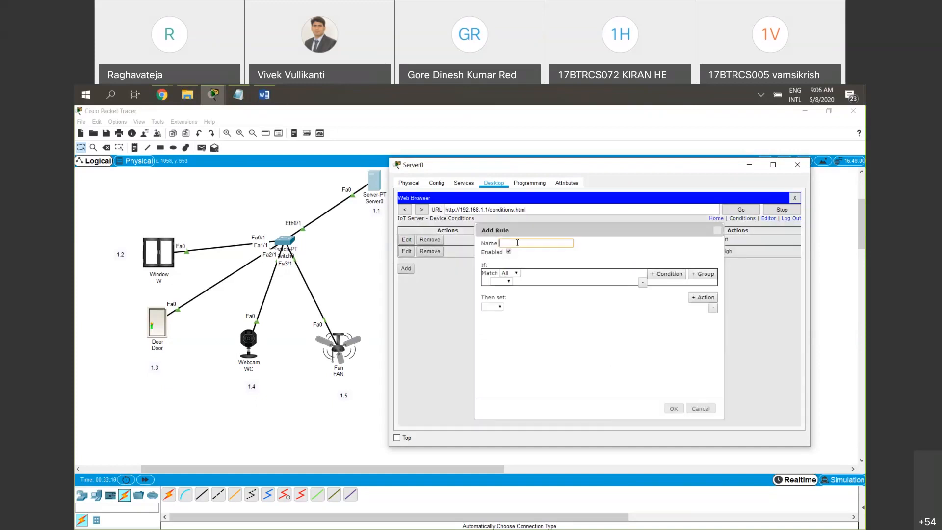
type("Door-Open")
left_click_drag(546, 243, 495, 240)
type("WC-ON")
Set the WC-ON rule's condition to Door Open is true
left_click(509, 281)
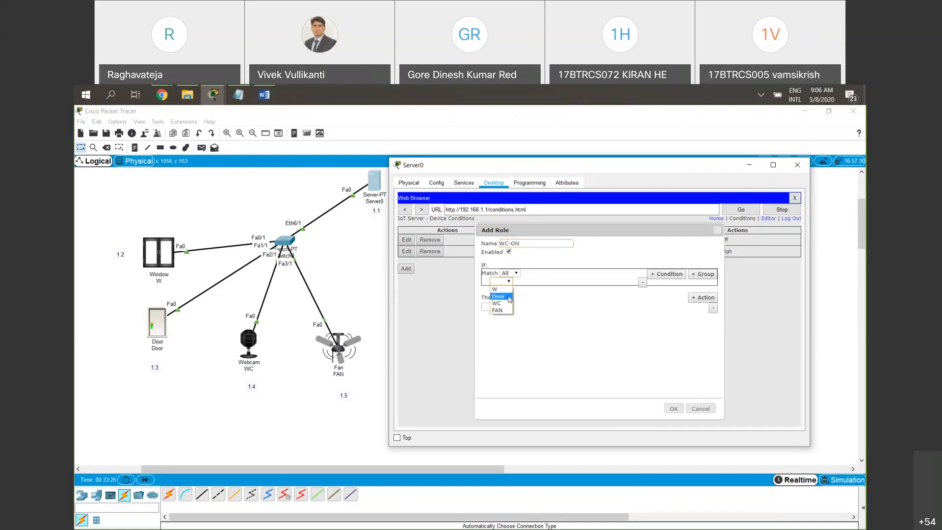
left_click(509, 298)
left_click(533, 282)
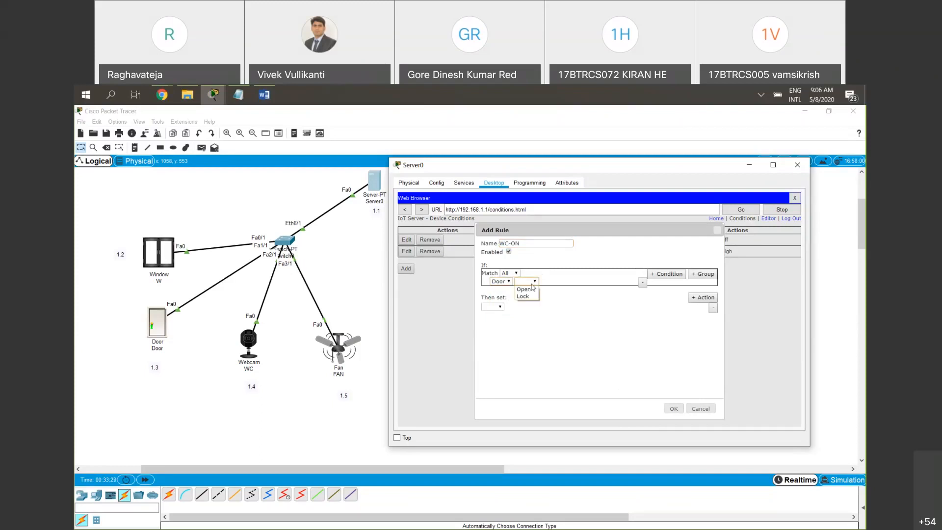
left_click(531, 291)
left_click(830, 463)
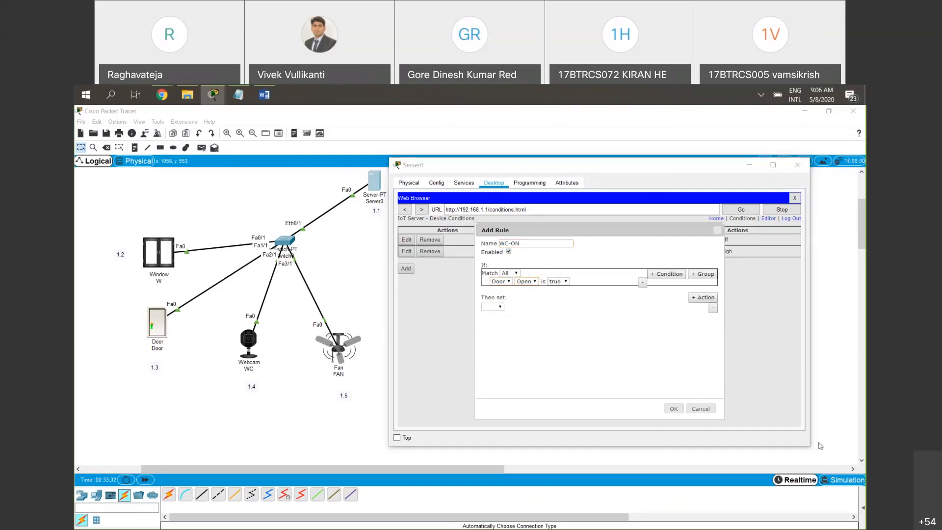
Set the WC-ON rule's action to switch WC On to true, and save the rule
left_click(493, 307)
left_click(488, 329)
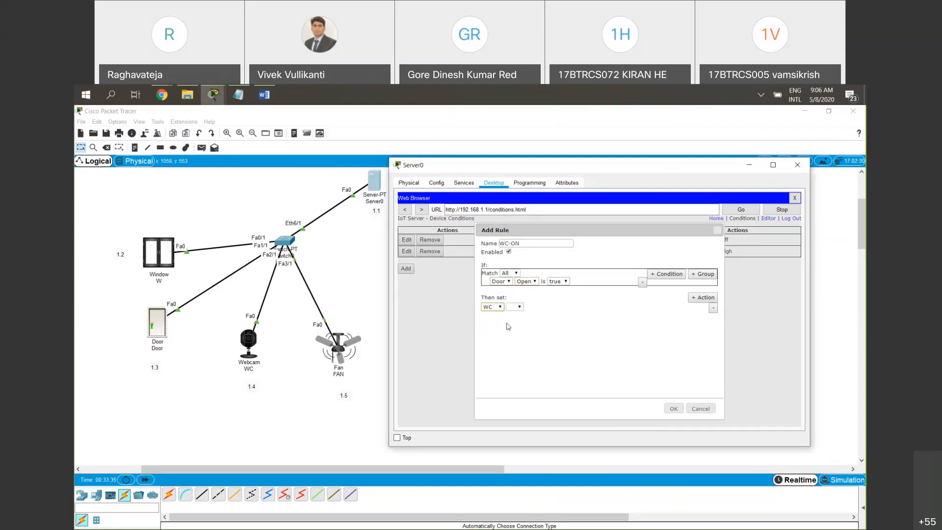
left_click(519, 308)
left_click(521, 315)
left_click(683, 414)
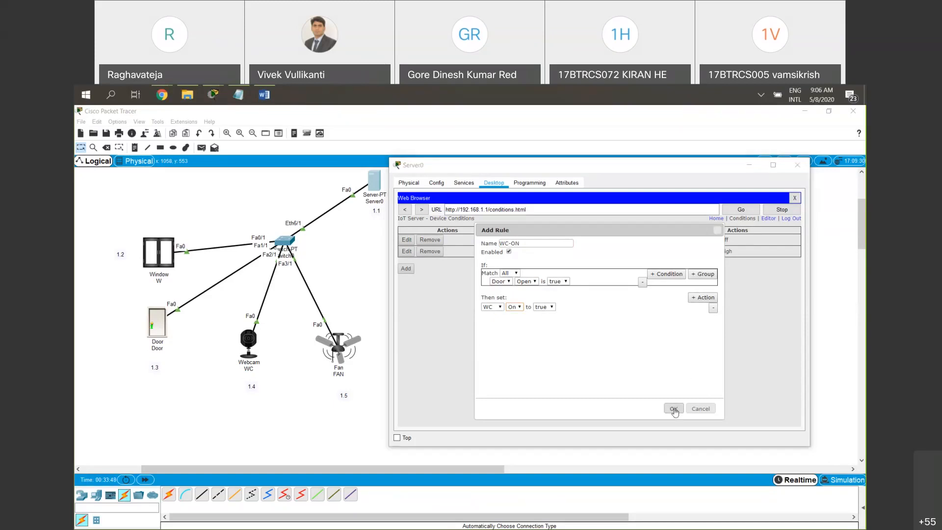
left_click(675, 411)
left_click(674, 410)
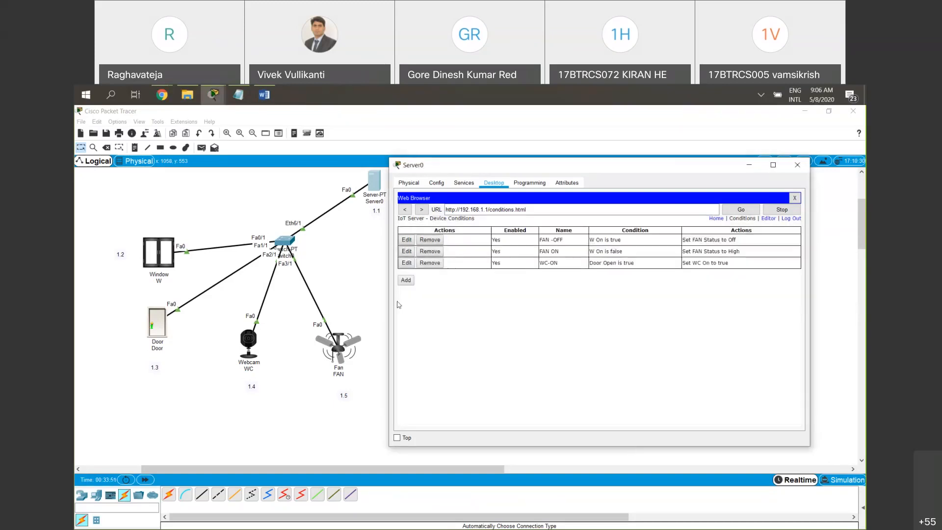
Add another device rule and name it WC-OFF
left_click(410, 281)
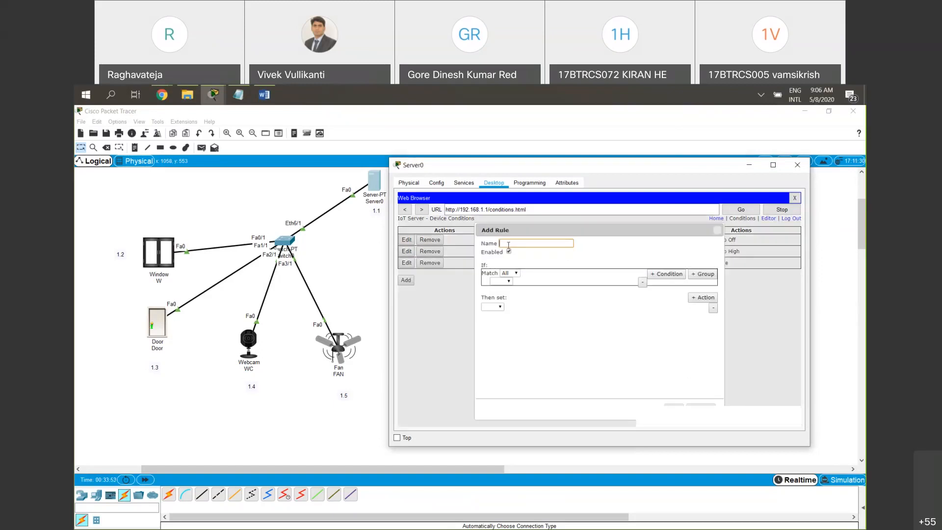
type("WC")
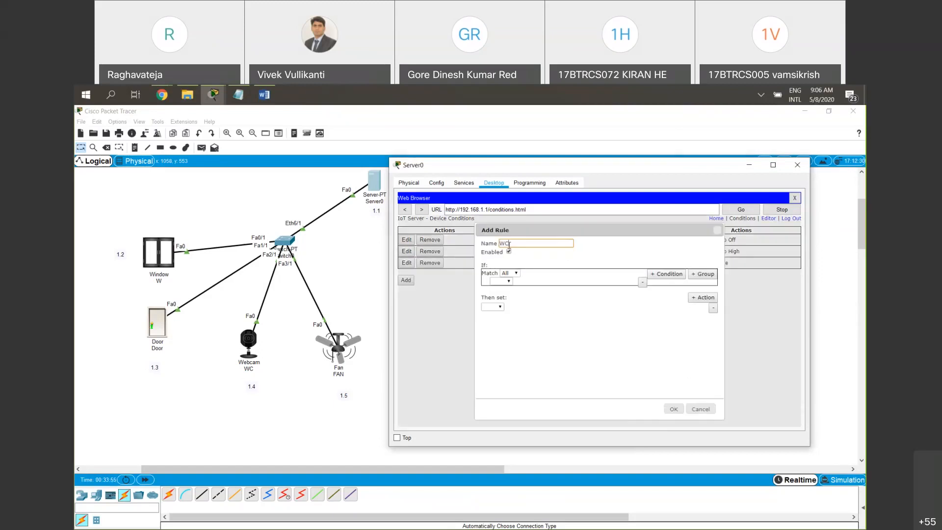
type(" OFF")
Set the WC-OFF rule's condition to Door Open is false
left_click(505, 282)
left_click(514, 293)
left_click(526, 281)
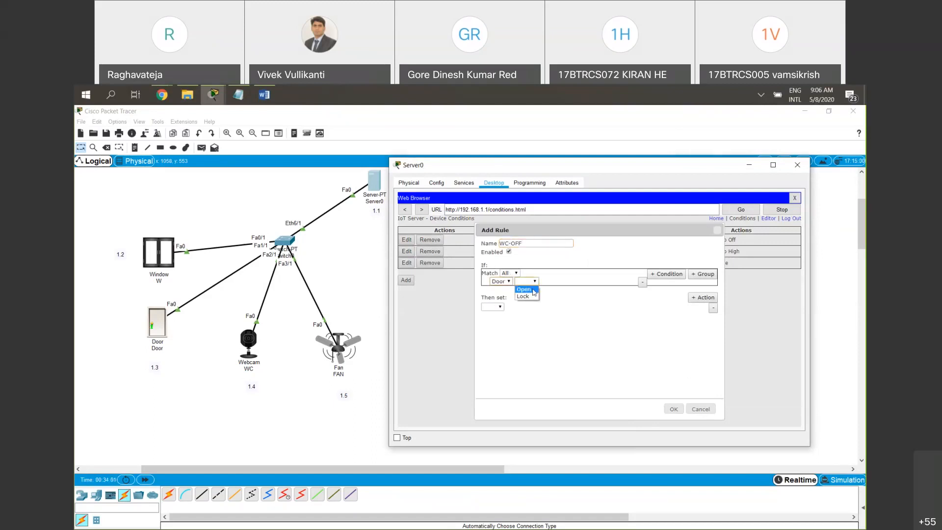
left_click(530, 297)
left_click(528, 283)
left_click(524, 289)
left_click(558, 281)
left_click(564, 297)
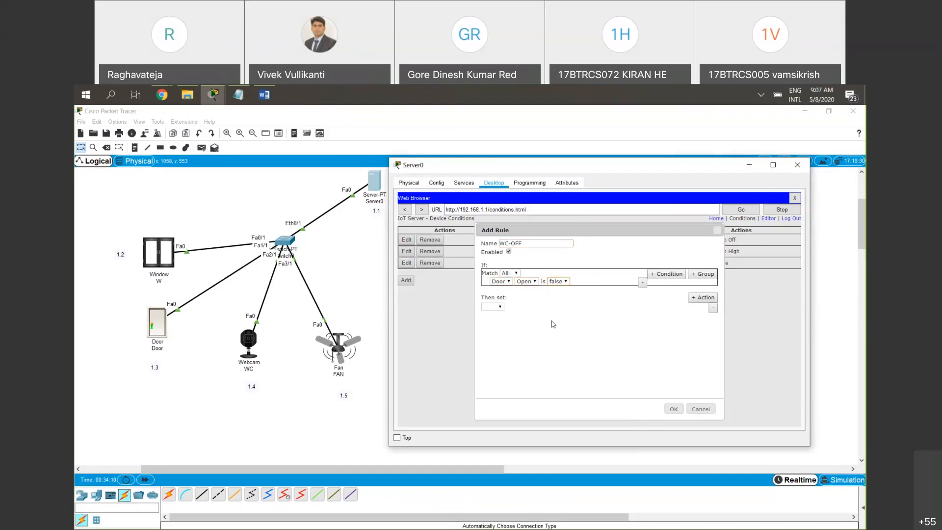
Set the WC-OFF rule's action to switch WC On to false, and save the rule
left_click(500, 306)
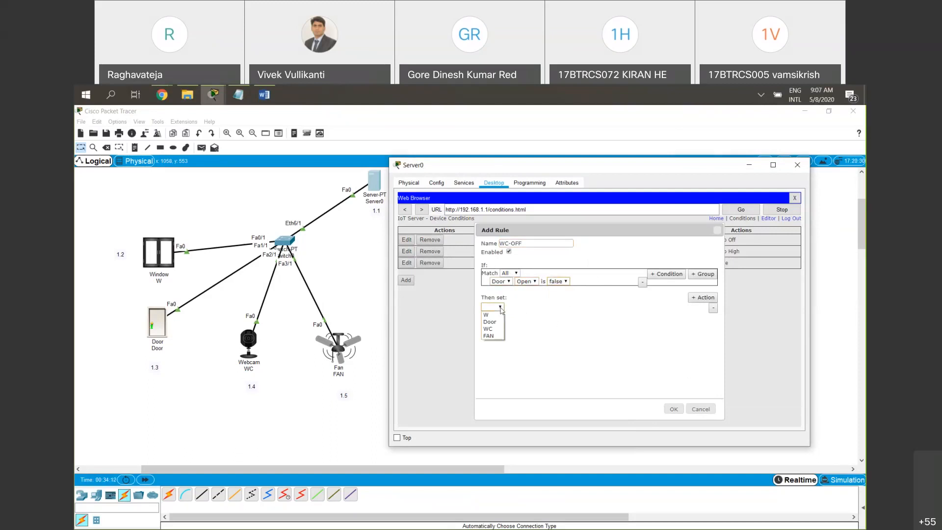
left_click(501, 334)
left_click(513, 306)
left_click(513, 315)
left_click(545, 306)
left_click(544, 321)
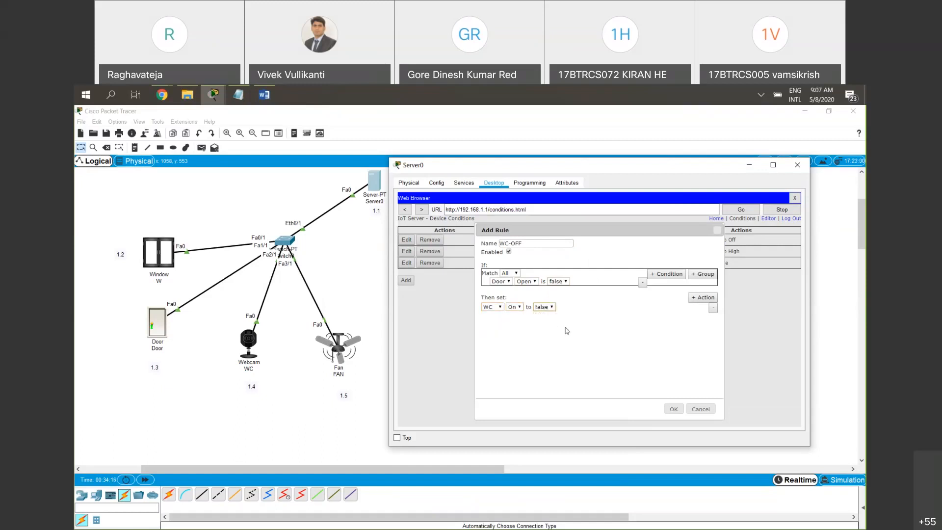
left_click(674, 409)
Review the names and door conditions of the WC-ON and WC-OFF rules in the conditions list
left_click_drag(545, 263, 563, 276)
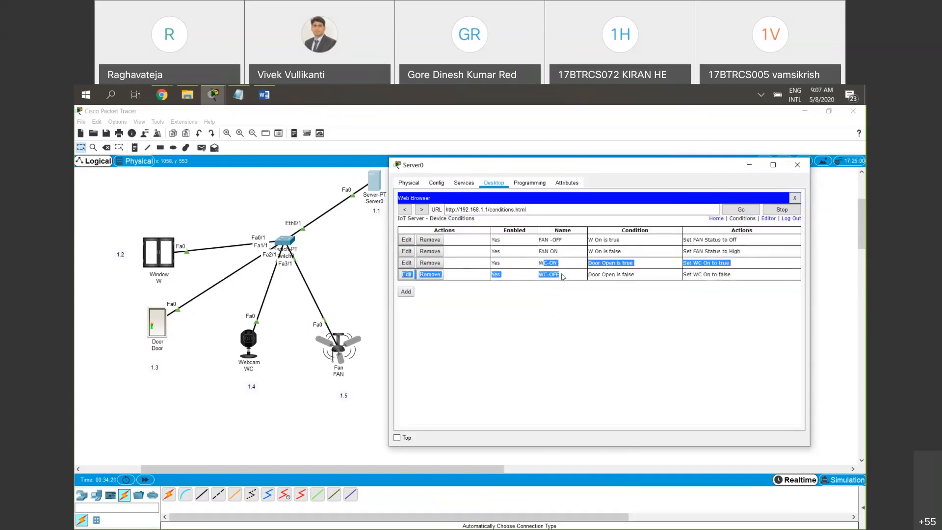
left_click(613, 266)
left_click_drag(545, 263, 557, 264)
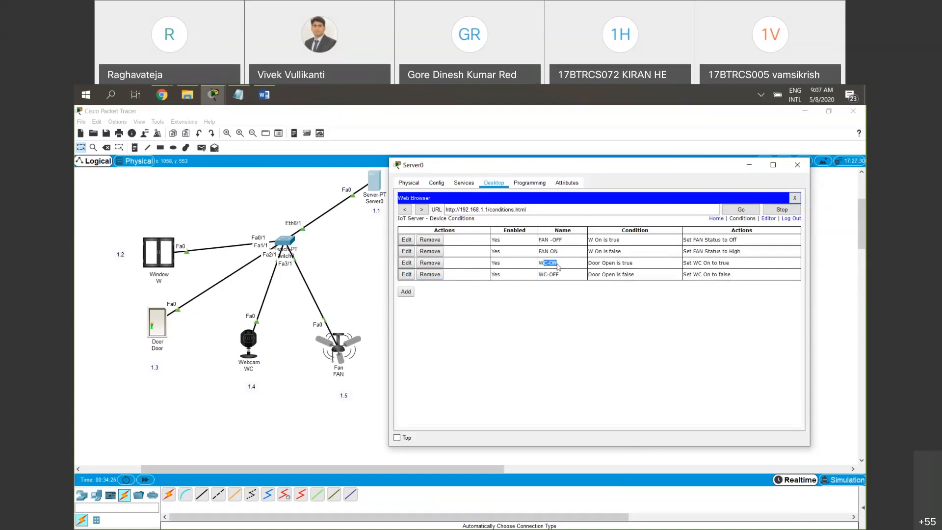
left_click(633, 265)
left_click_drag(560, 275, 545, 276)
left_click_drag(634, 274, 602, 274)
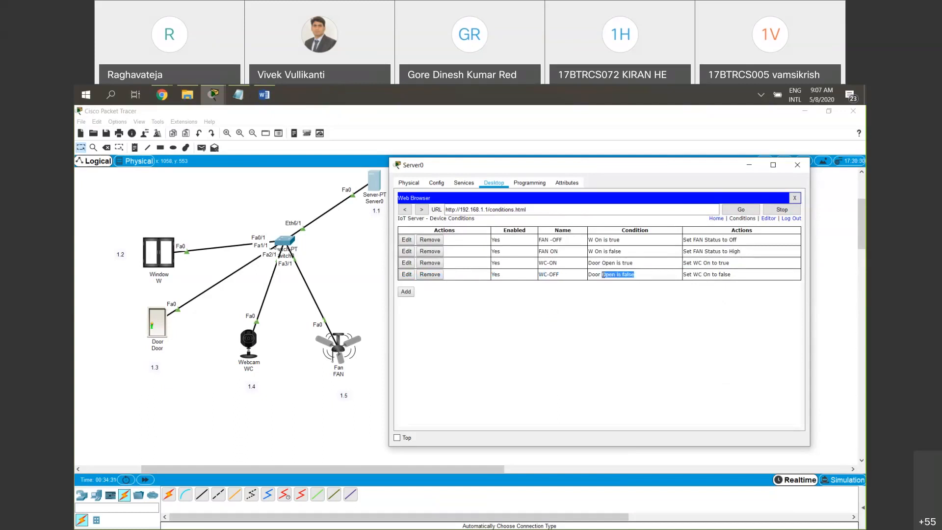
Test the webcam rules by expanding Door and WC in the IoT device list and switching the door between Lock and Unlock
left_click(721, 218)
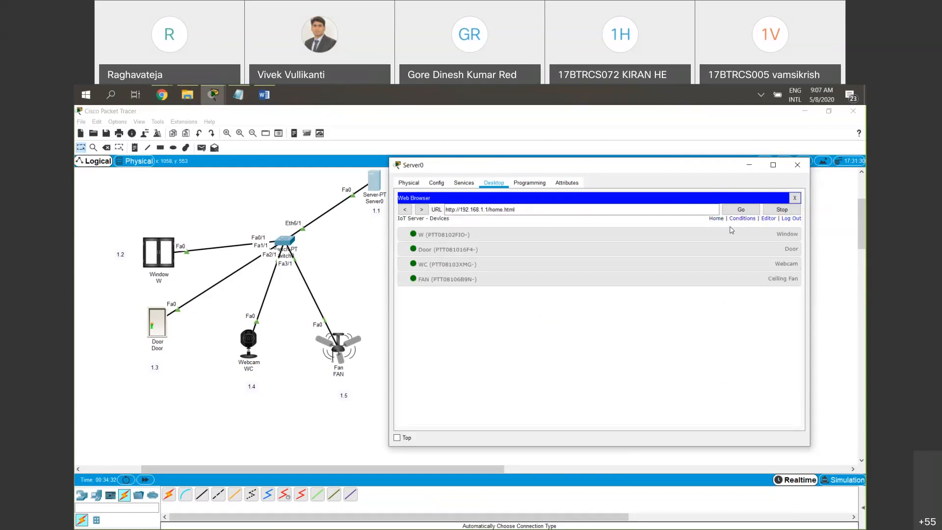
left_click(717, 254)
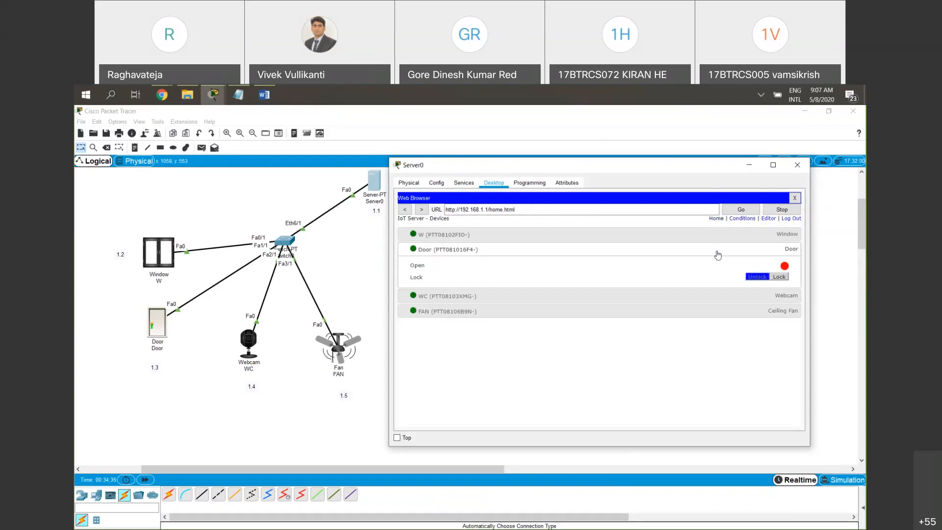
left_click(706, 296)
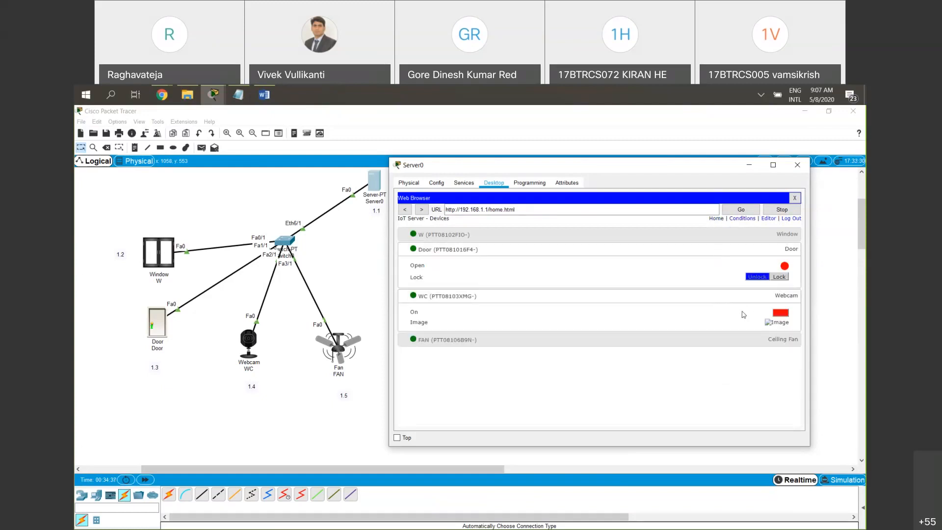
left_click(780, 277)
left_click(756, 277)
left_click(776, 279)
left_click(758, 277)
Edit the WC-ON rule so that its condition is Door Lock is Unlock, and save the rule
left_click(742, 218)
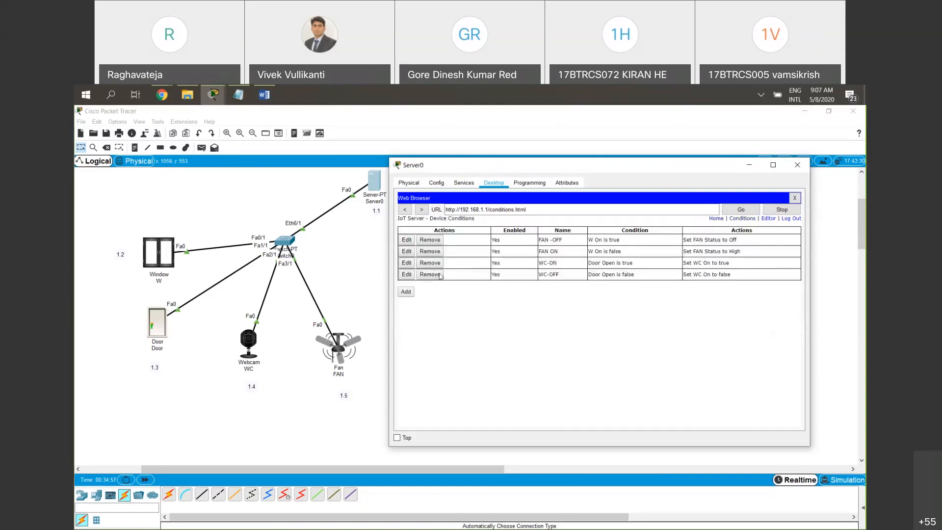
left_click(407, 264)
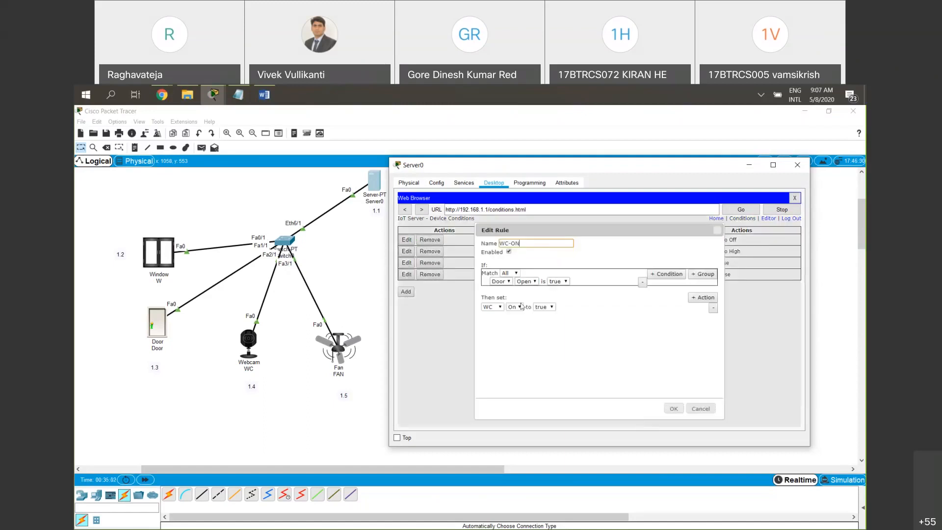
left_click(534, 281)
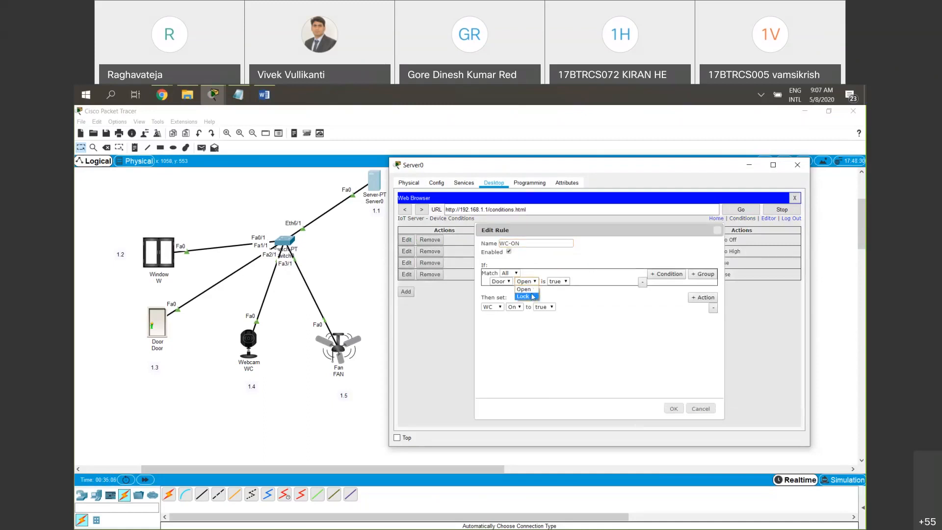
left_click(533, 297)
left_click(582, 281)
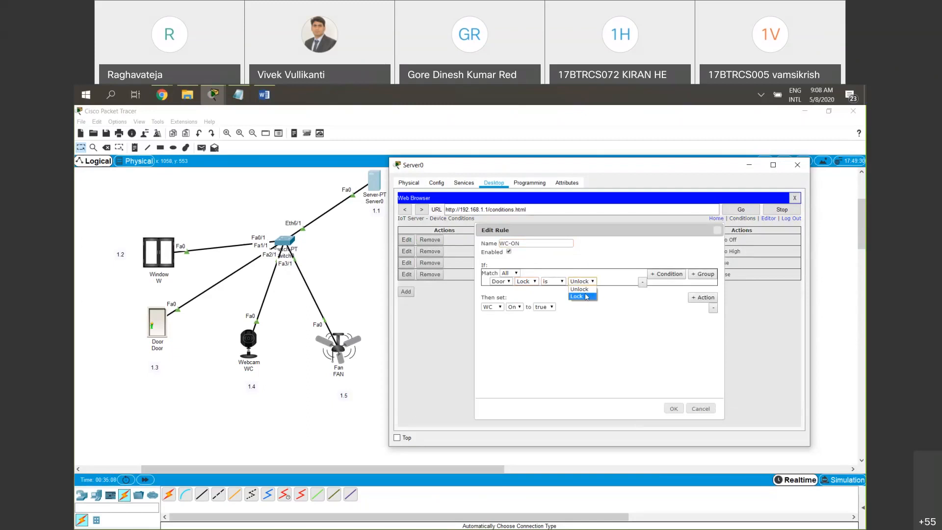
left_click(587, 290)
left_click(590, 285)
left_click(607, 291)
left_click(673, 408)
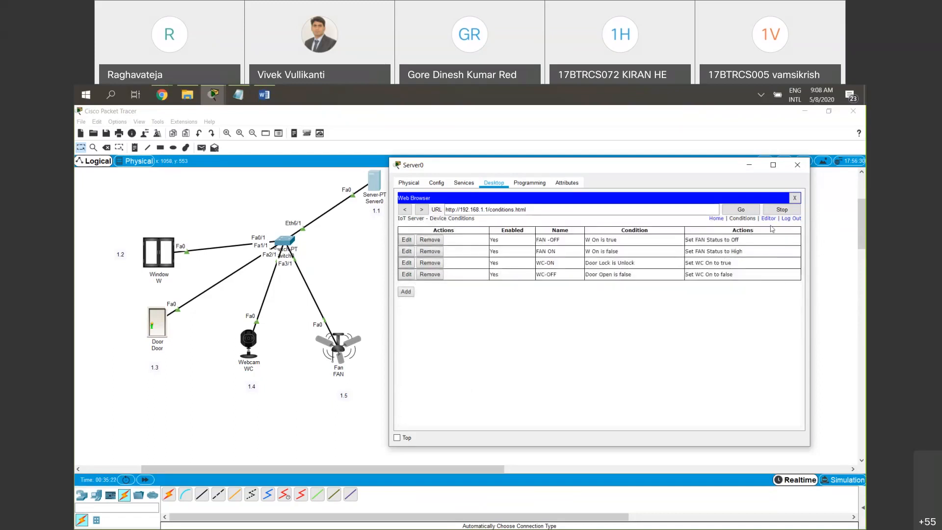
Test the edited WC-ON rule by locking and unlocking the door with the Door and WC details expanded on the home page
left_click(717, 219)
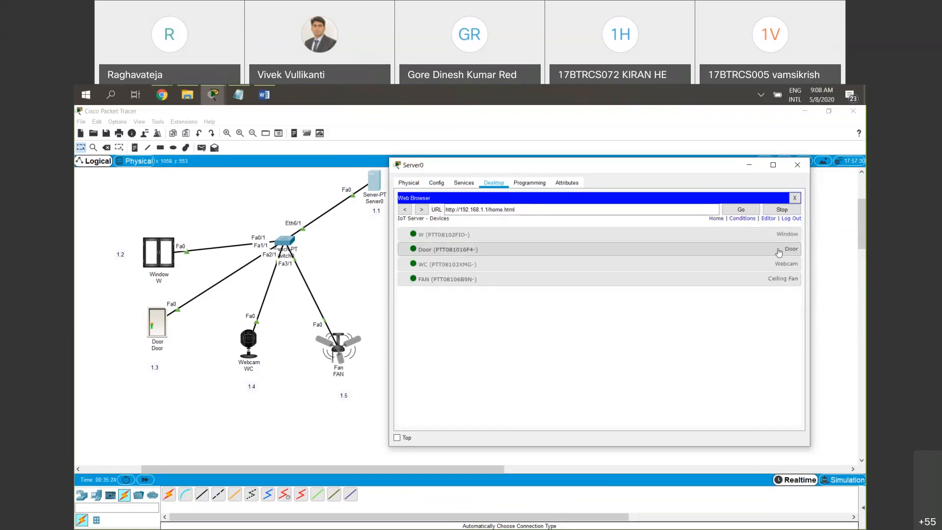
left_click(782, 249)
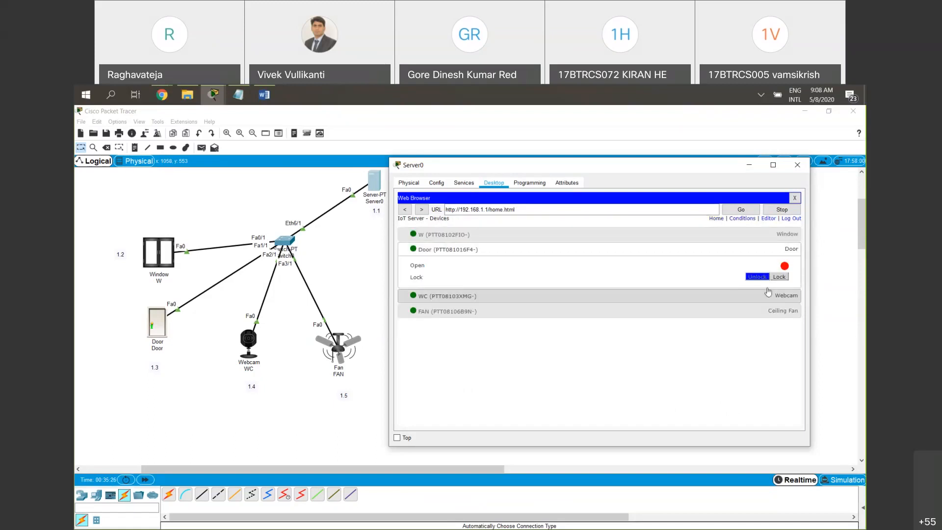
left_click(768, 295)
left_click(776, 278)
left_click(760, 280)
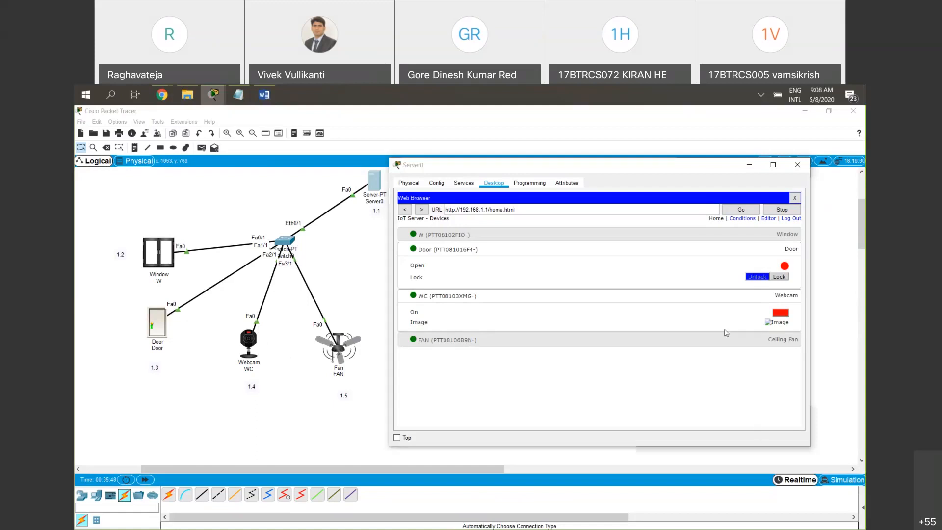
left_click(293, 405)
left_click_drag(505, 402, 97, 172)
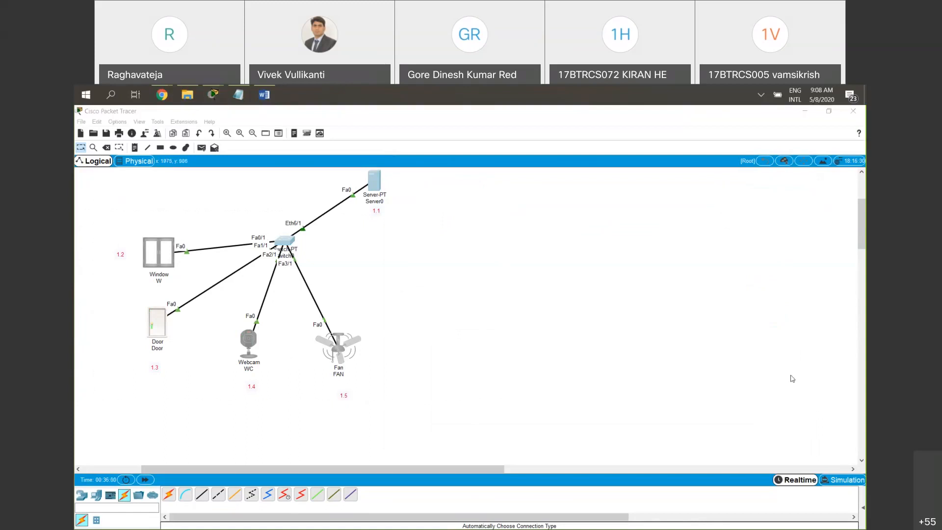
mouse_move(490, 469)
left_mouse_down()
mouse_move(543, 458)
mouse_move(494, 461)
left_mouse_up()
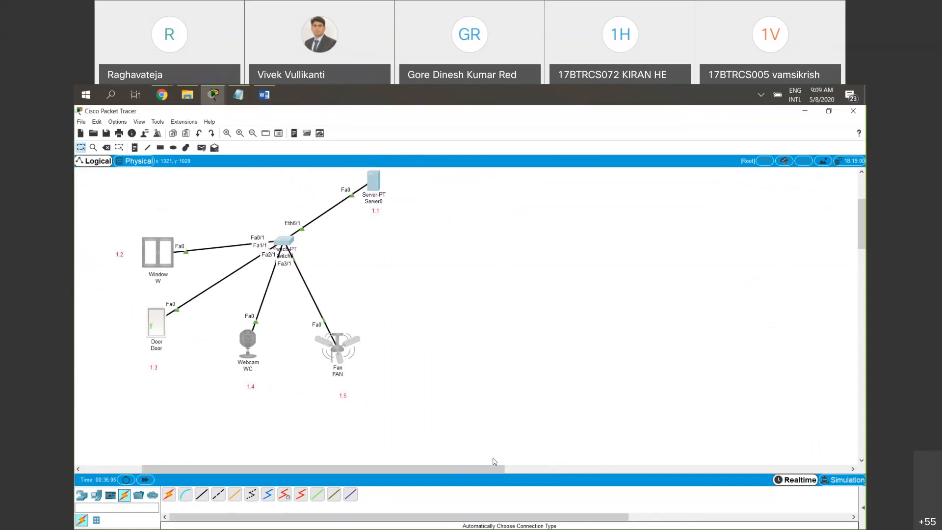
left_click_drag(115, 207, 408, 393)
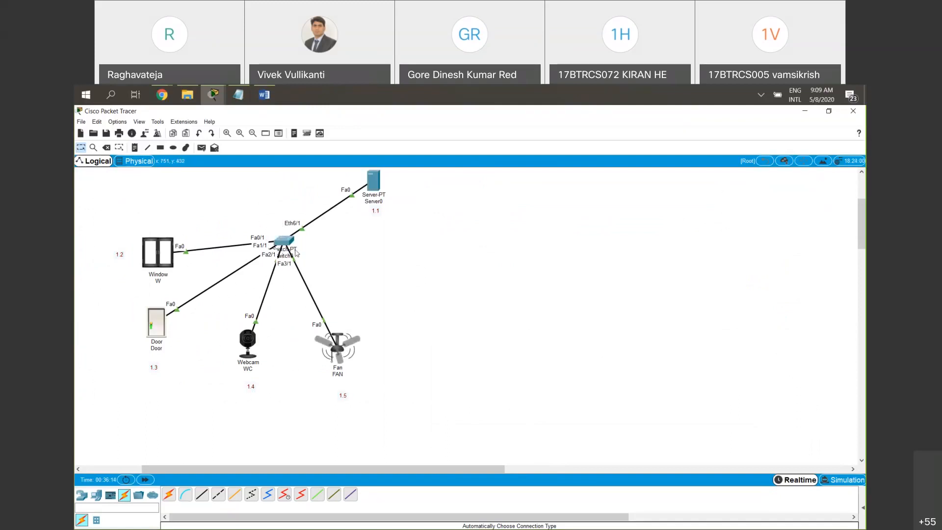
left_click_drag(526, 227, 340, 170)
left_click(465, 282)
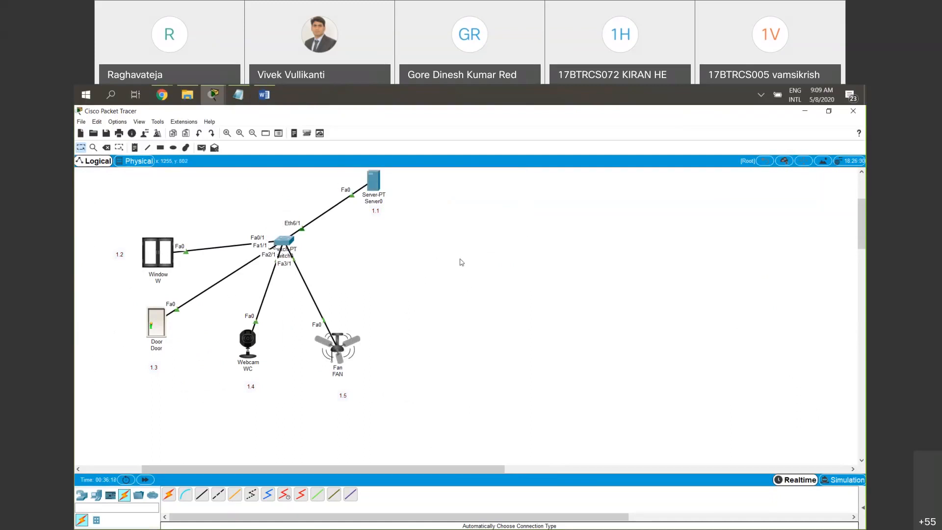
left_click_drag(141, 206, 441, 407)
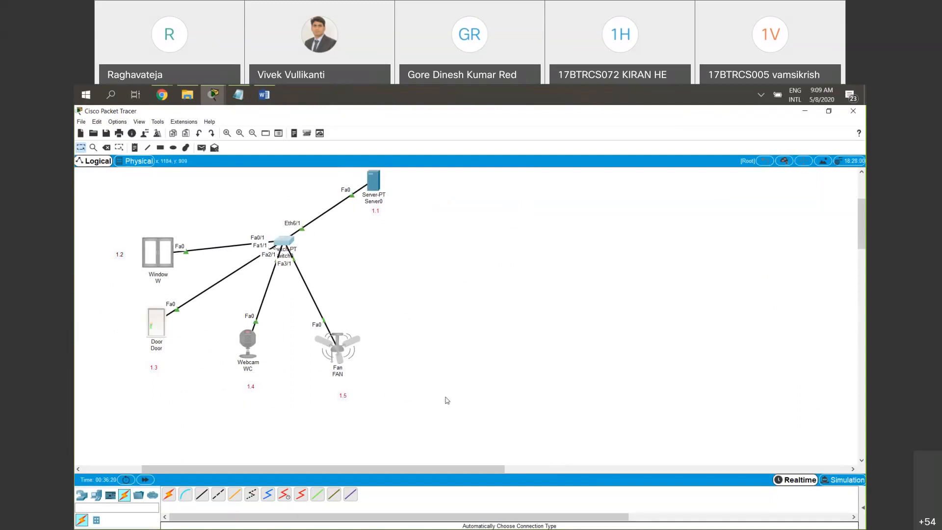
left_click(445, 396)
left_click_drag(479, 222, 343, 178)
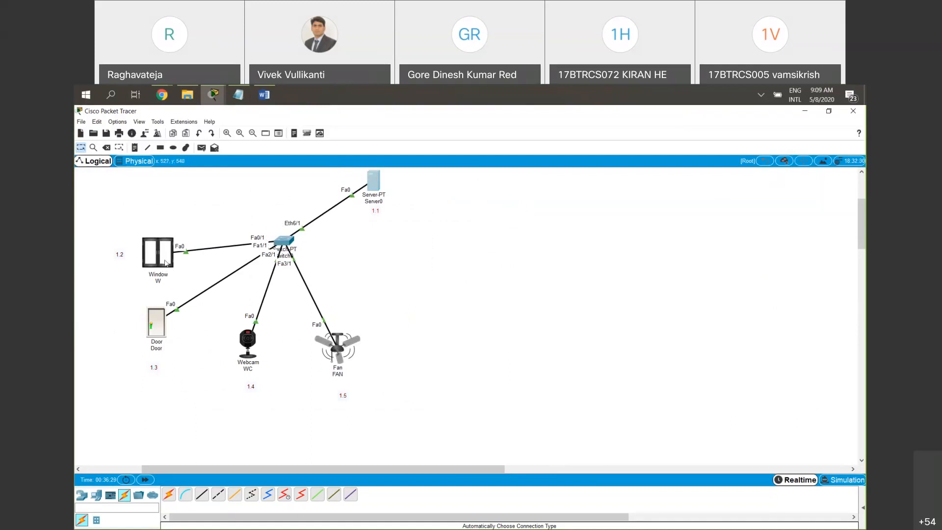
mouse_move(174, 261)
left_click(866, 358)
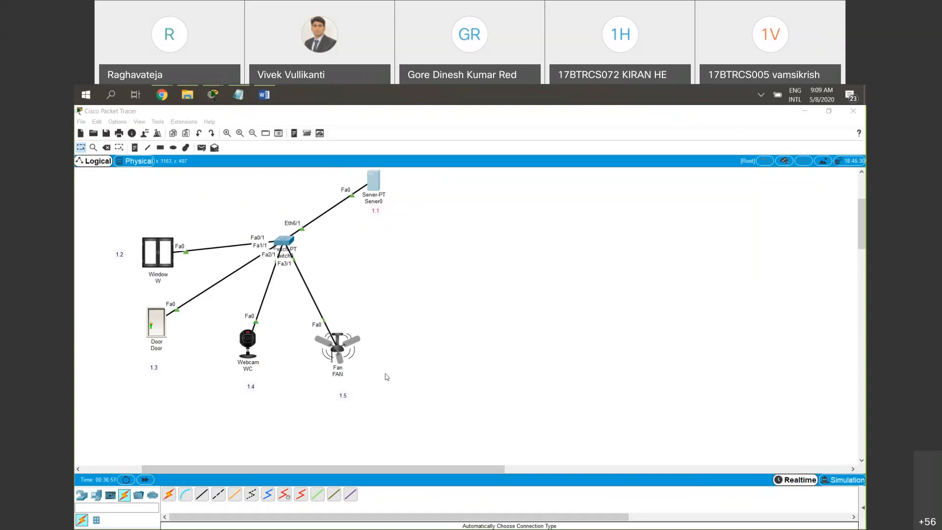
Examine the IoT registration service and its user account on Server0
left_click(379, 188)
left_click(465, 183)
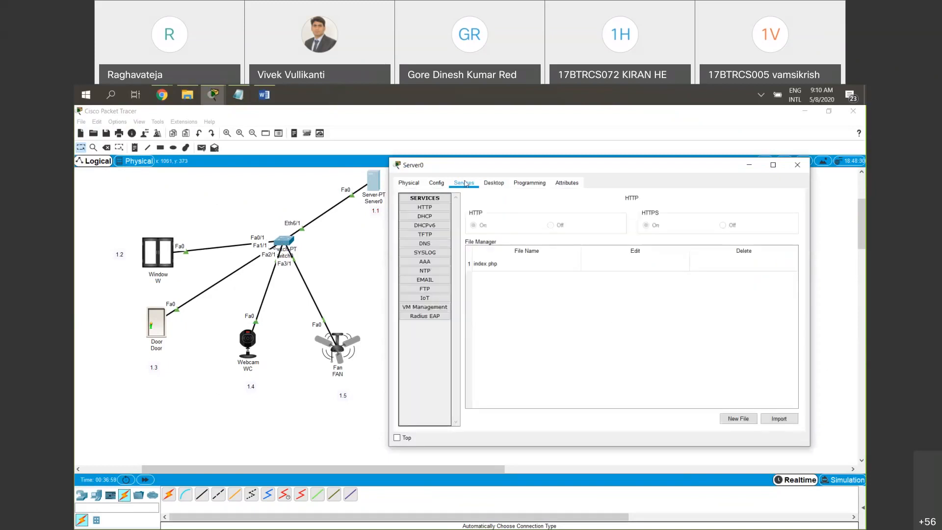
left_click(435, 299)
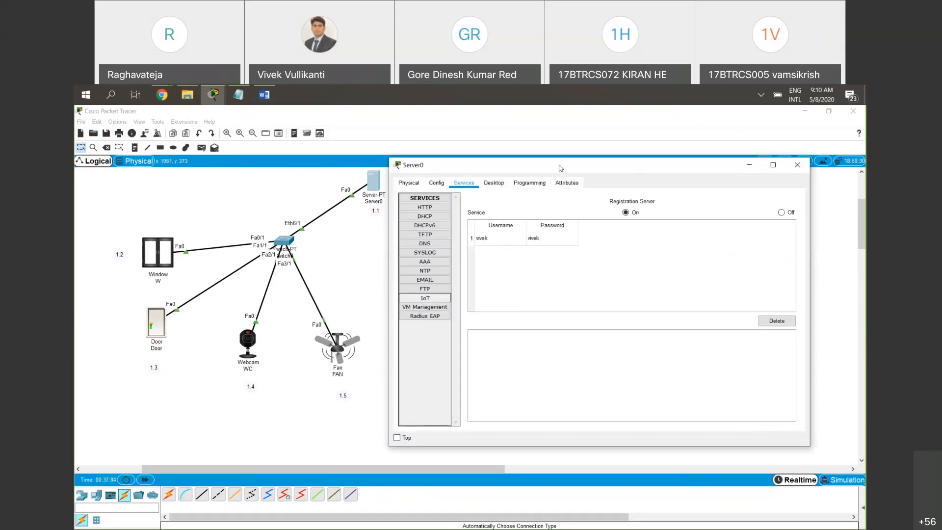
left_click_drag(558, 165, 479, 163)
left_click(547, 210)
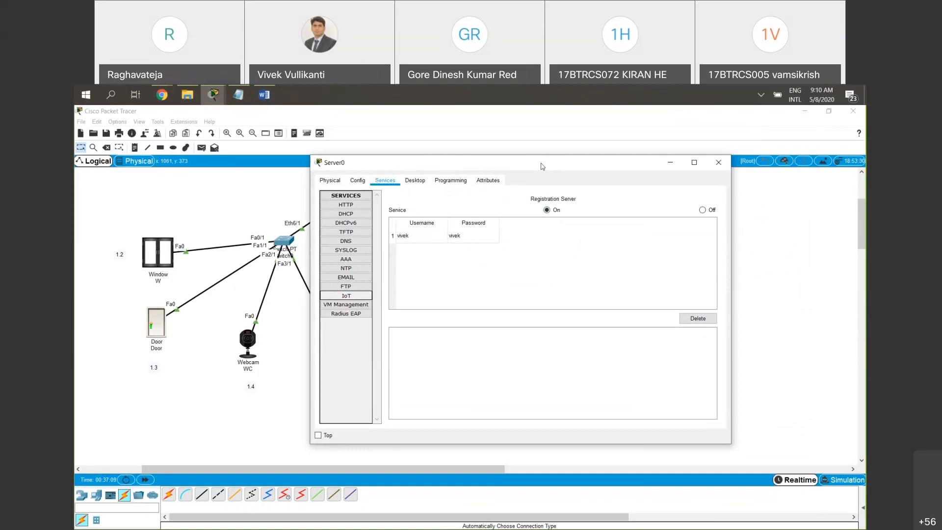
left_click_drag(505, 170, 547, 167)
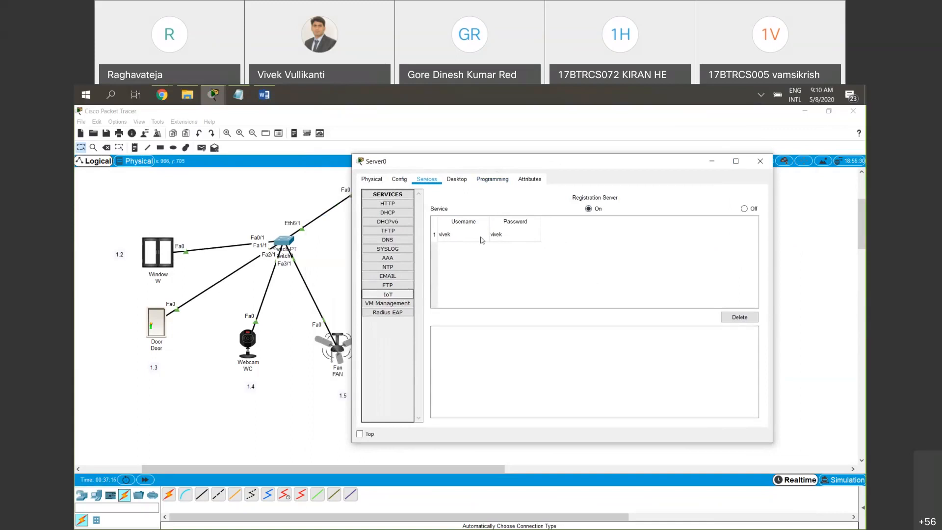
Check the Door and WC states on Server0's IoT home page, and minimize the server window
left_click(457, 179)
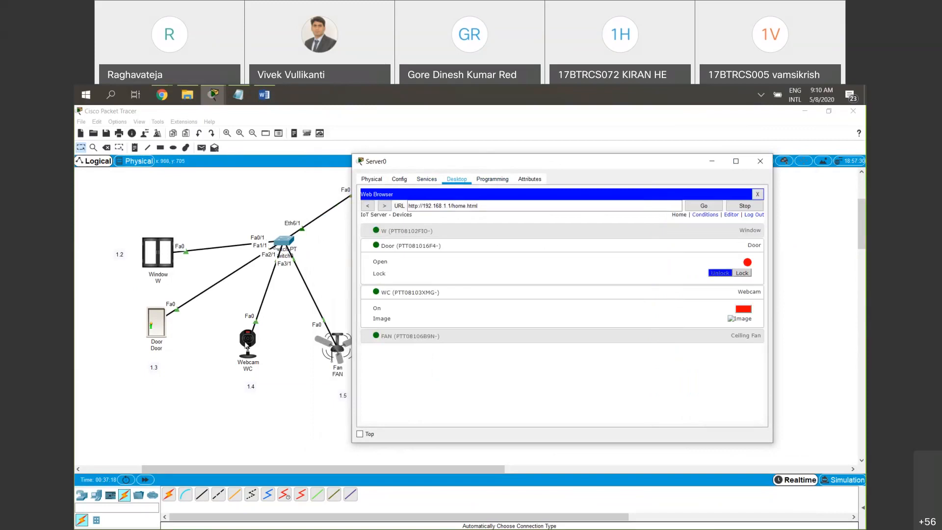
left_click_drag(247, 345, 247, 340)
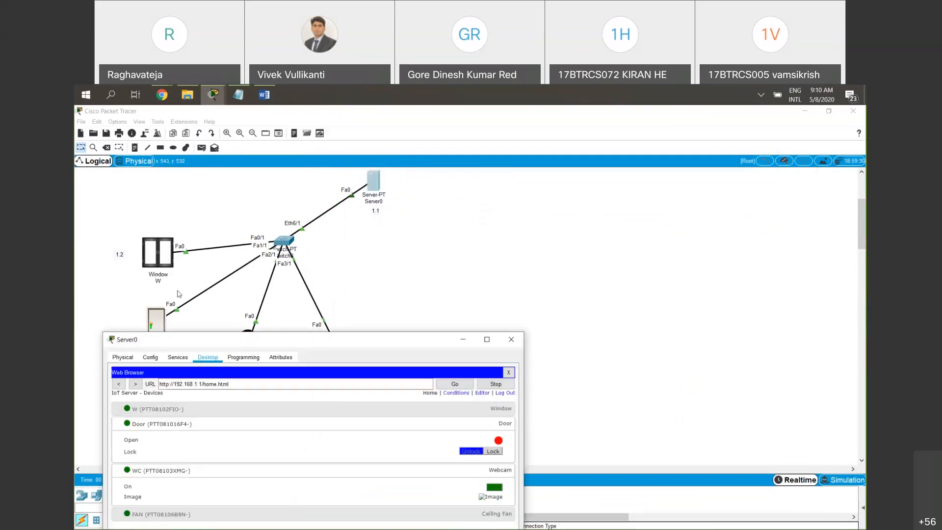
left_click_drag(430, 343, 436, 235)
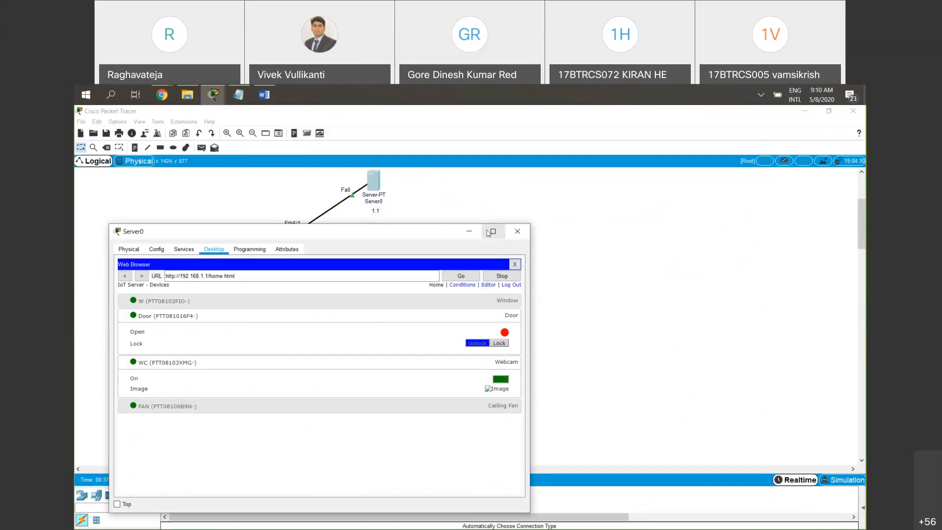
left_click(470, 231)
mouse_move(477, 470)
left_mouse_down()
mouse_move(541, 469)
mouse_move(490, 472)
left_mouse_up()
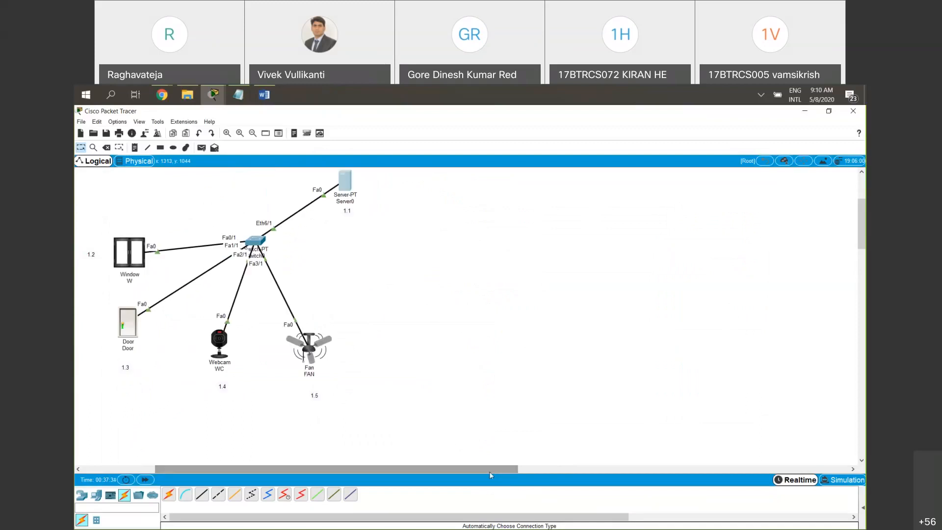
left_click(717, 315)
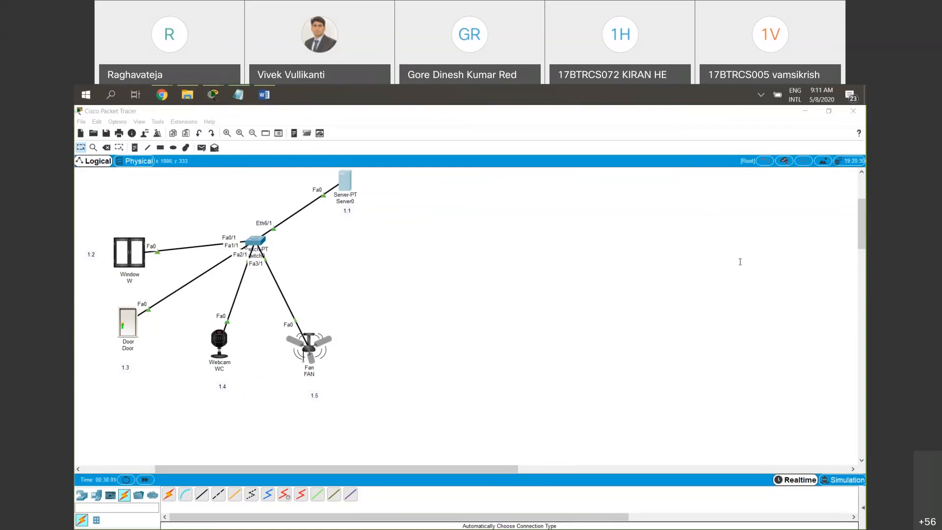
Place a new ceiling fan and a window side by side in the empty workspace beside the existing network
left_click_drag(349, 466, 367, 467)
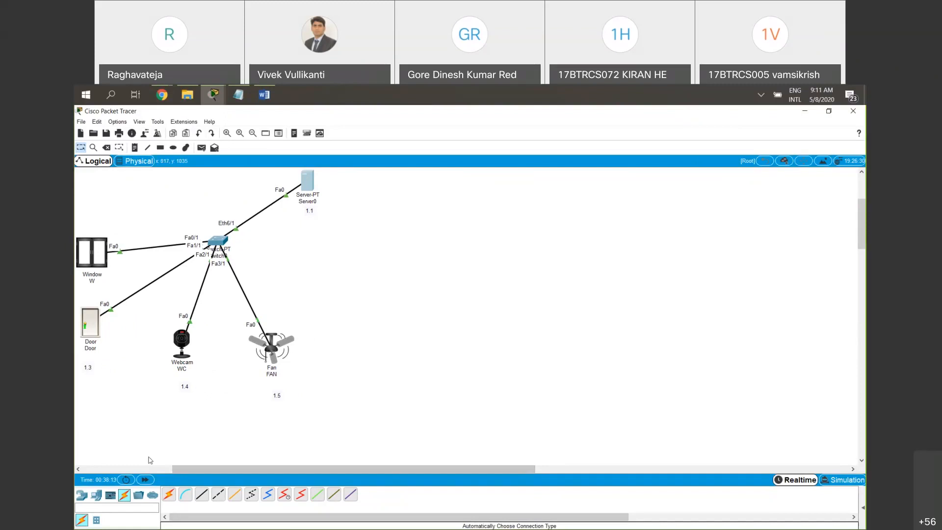
left_click(82, 495)
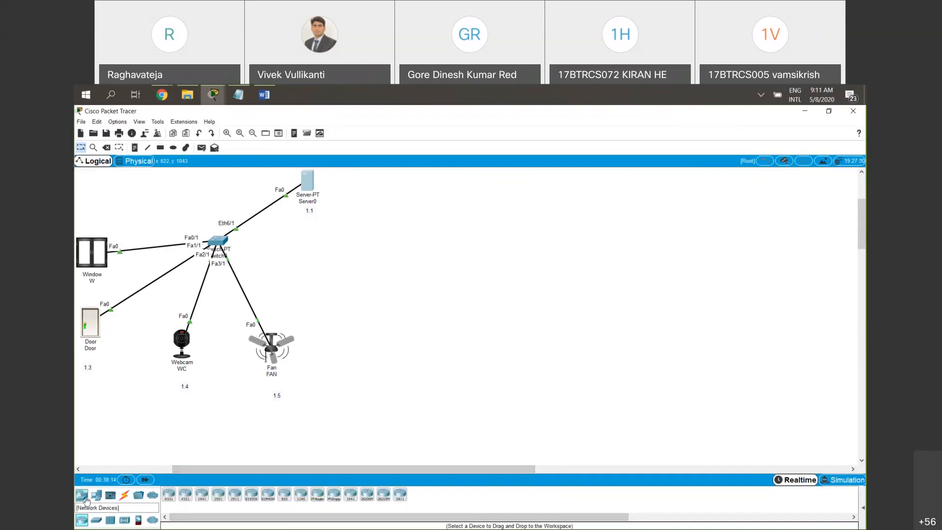
left_click(827, 370)
left_click_drag(475, 467, 558, 467)
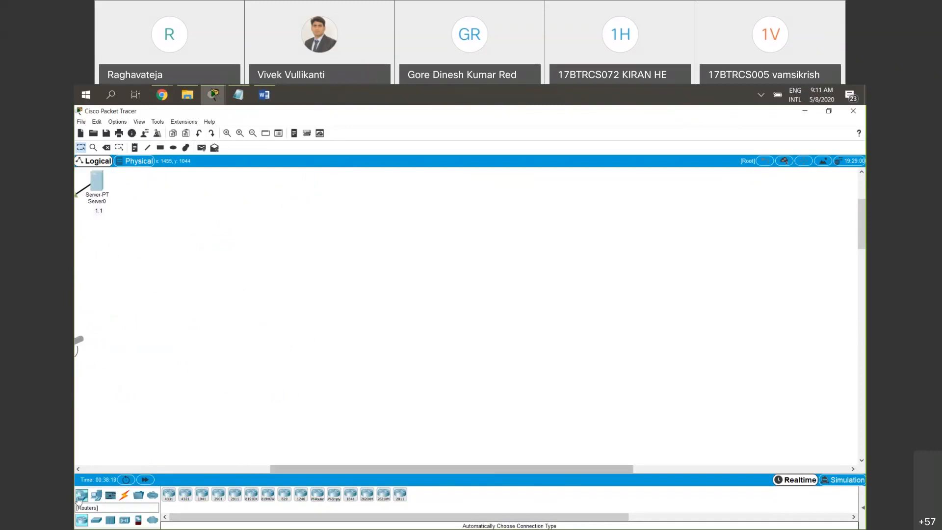
left_click(95, 499)
left_click(96, 520)
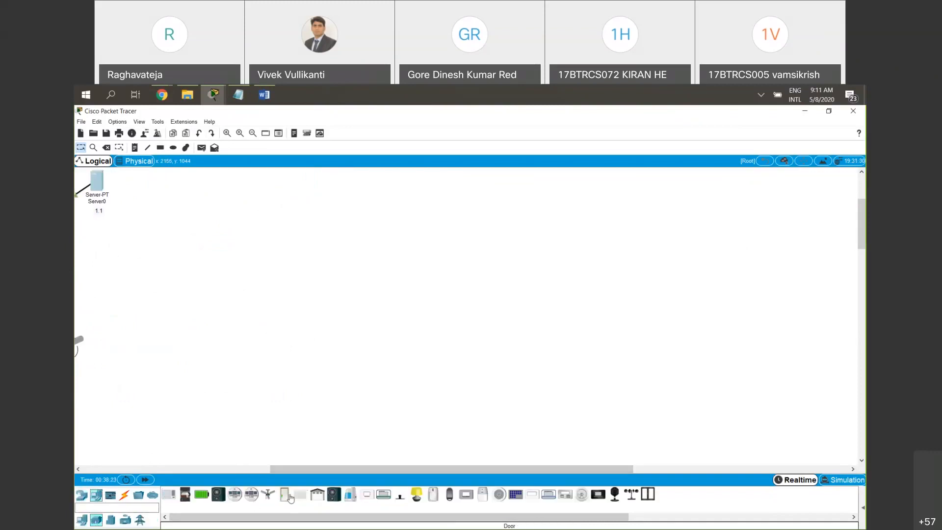
left_click(267, 495)
left_click(215, 332)
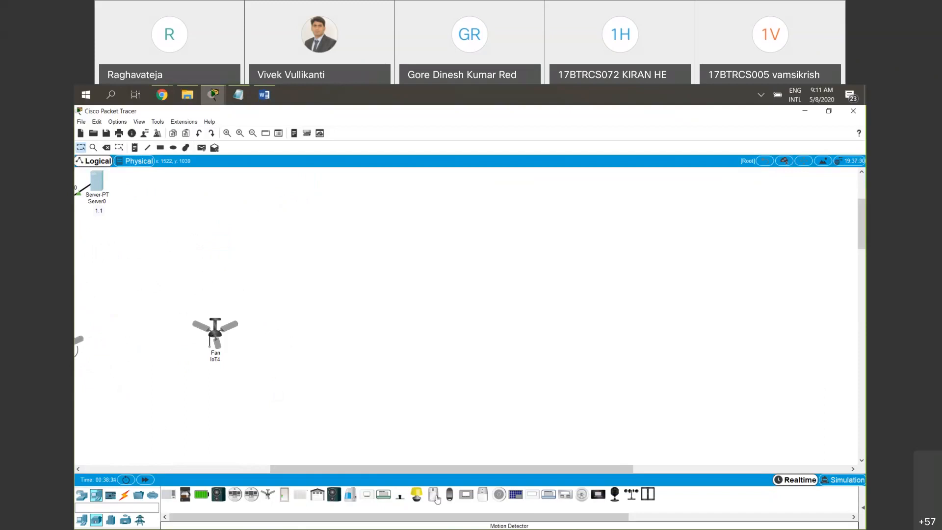
left_click(647, 494)
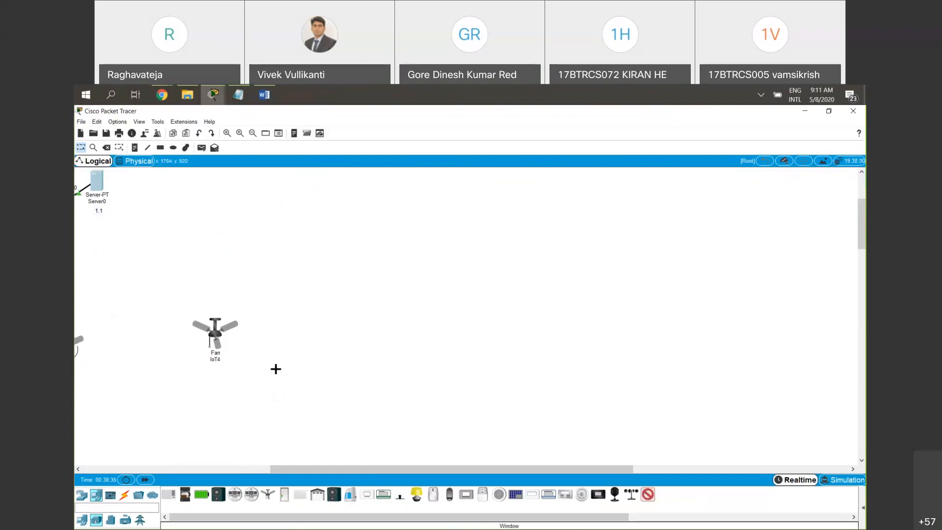
left_click(298, 331)
Add a motion detector and a webcam beside the new window, and align the devices in one row
left_click(432, 494)
left_click(406, 335)
left_click_drag(406, 336, 444, 332)
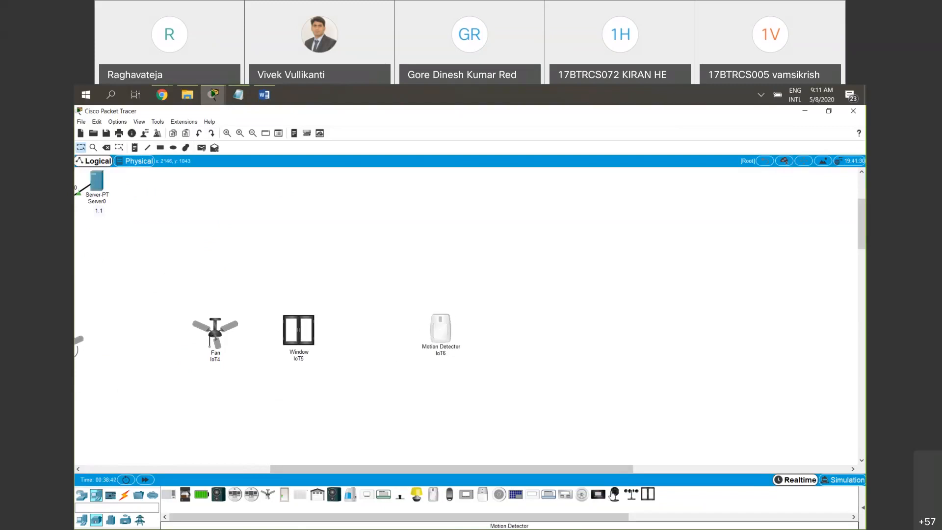
left_click(615, 494)
left_click(368, 329)
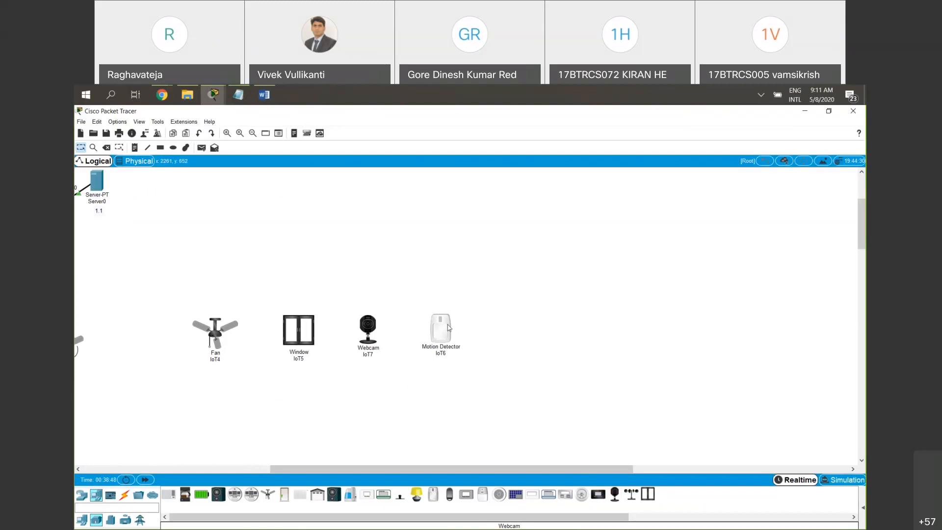
left_click_drag(446, 337, 449, 345)
left_click_drag(372, 329, 373, 332)
left_click_drag(311, 331, 308, 337)
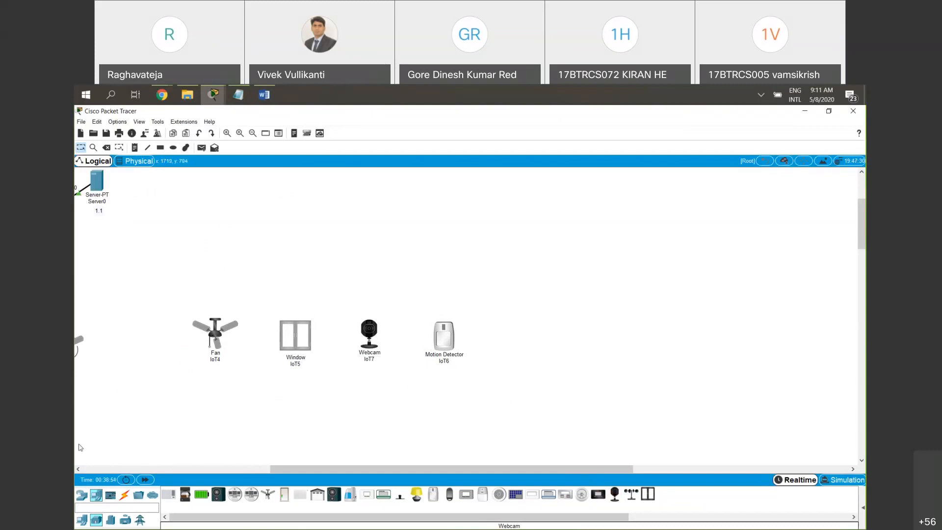
Place a DLC100 home gateway above the row of new IoT devices
mouse_move(286, 469)
left_mouse_down()
mouse_move(180, 462)
mouse_move(293, 462)
left_mouse_up()
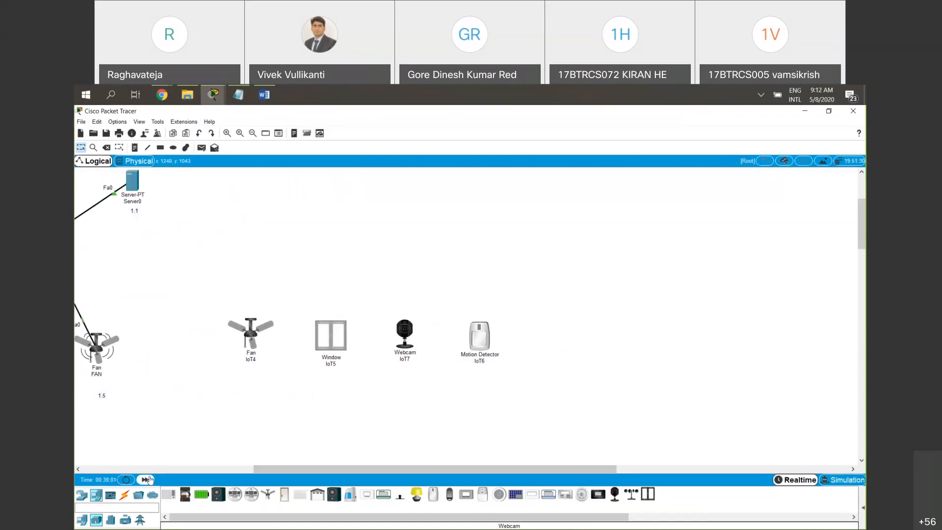
left_click(82, 495)
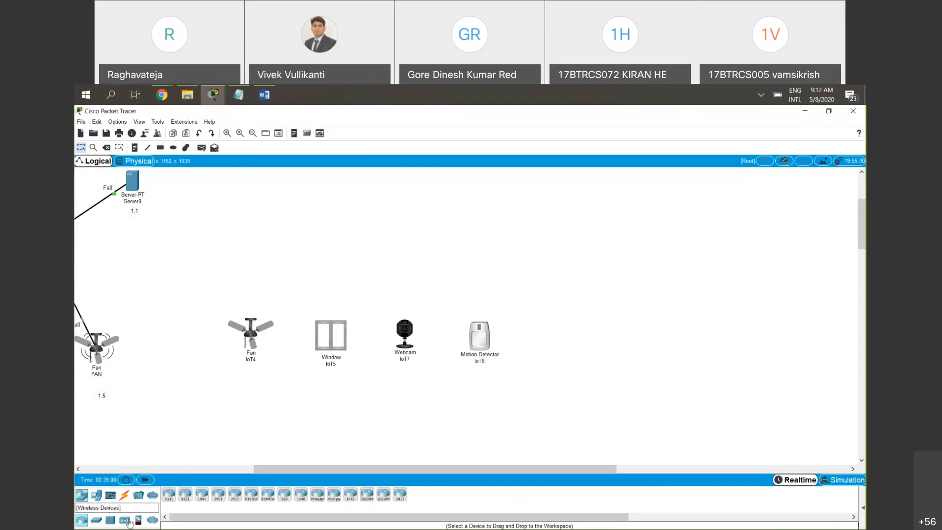
left_click(124, 519)
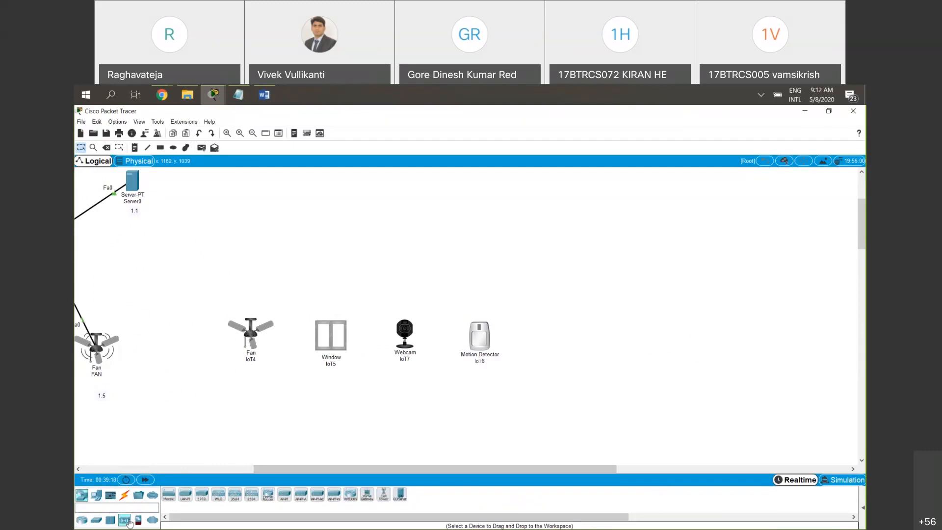
left_click(368, 496)
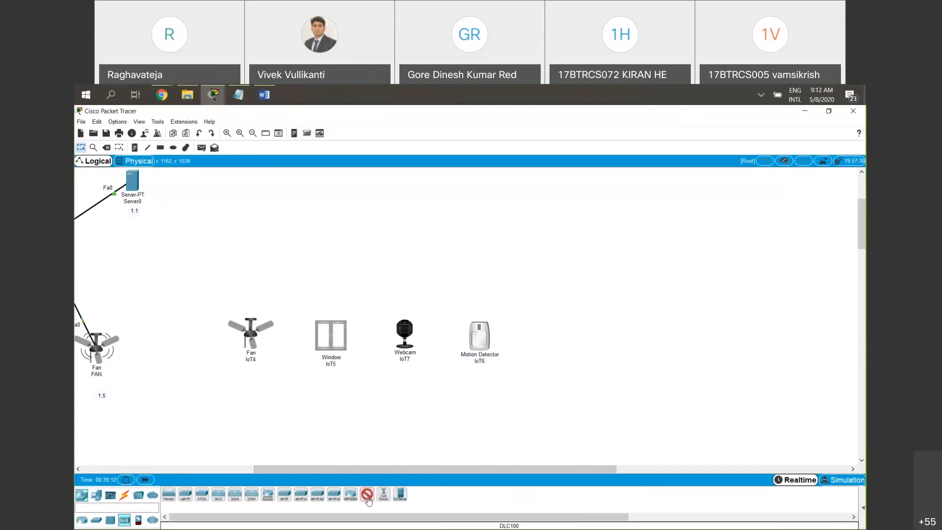
left_click(360, 224)
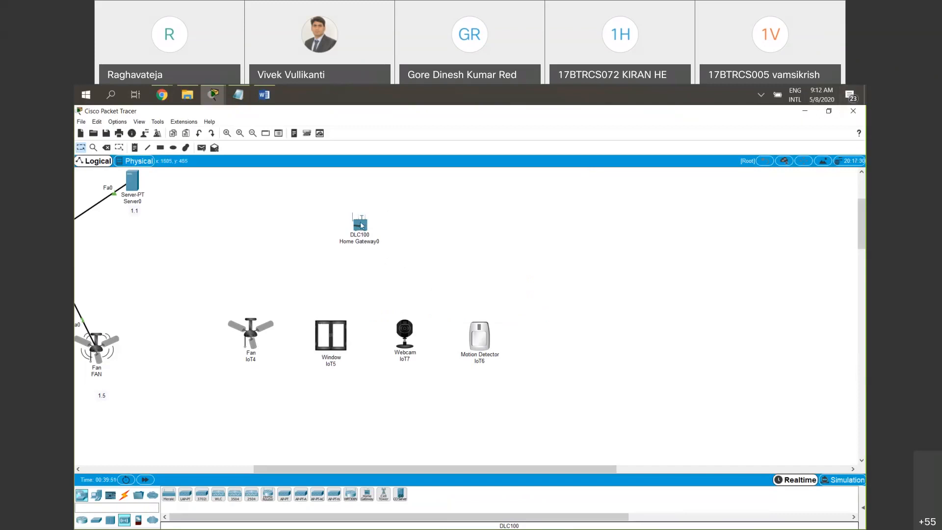
left_click_drag(311, 188, 378, 238)
left_click(426, 272)
left_click(831, 358)
mouse_move(513, 375)
left_mouse_down()
mouse_move(222, 309)
mouse_move(450, 383)
mouse_move(532, 378)
mouse_move(512, 377)
left_mouse_up()
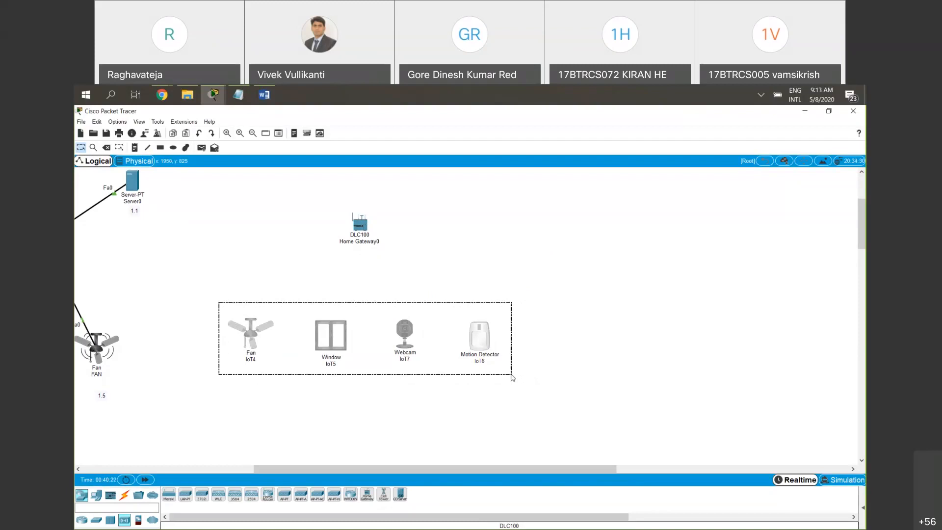
left_click_drag(512, 377, 511, 377)
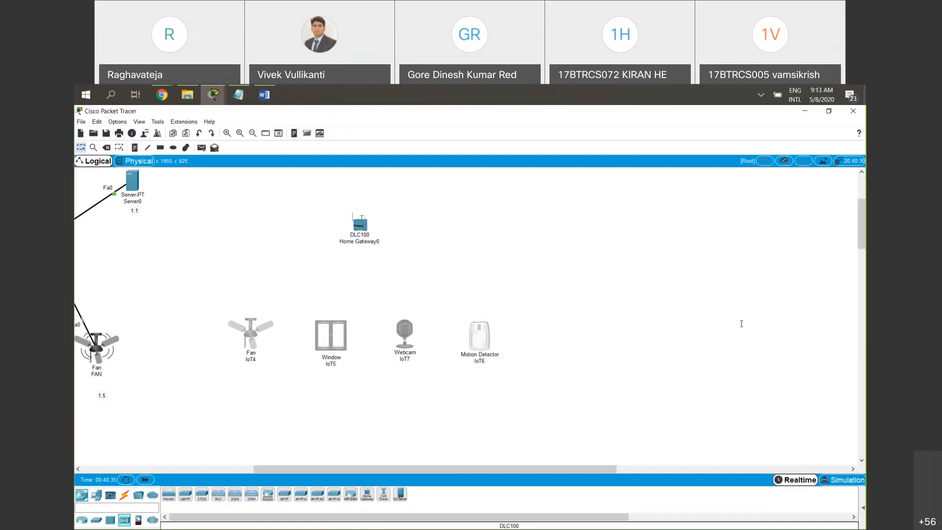
left_click(832, 357)
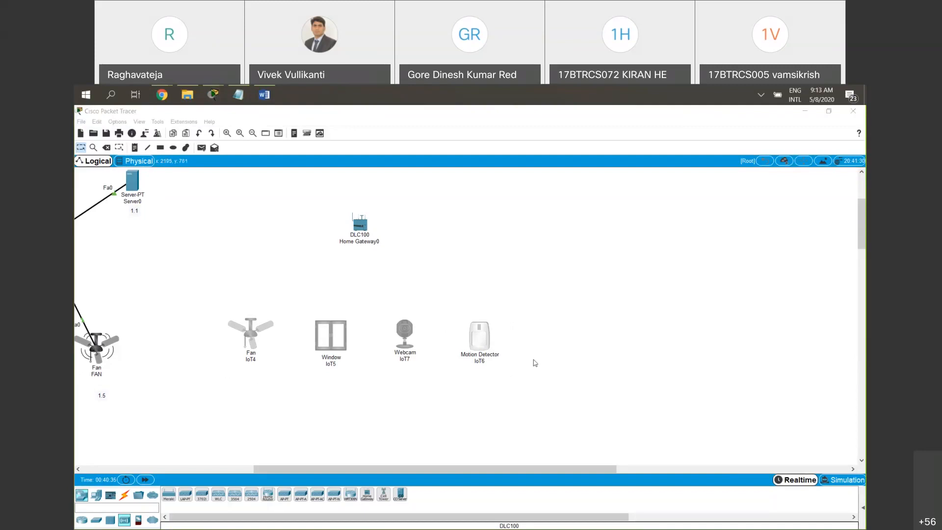
mouse_move(555, 377)
left_mouse_down()
mouse_move(389, 368)
mouse_move(320, 318)
mouse_move(202, 308)
mouse_move(227, 354)
mouse_move(506, 407)
mouse_move(533, 383)
left_mouse_up()
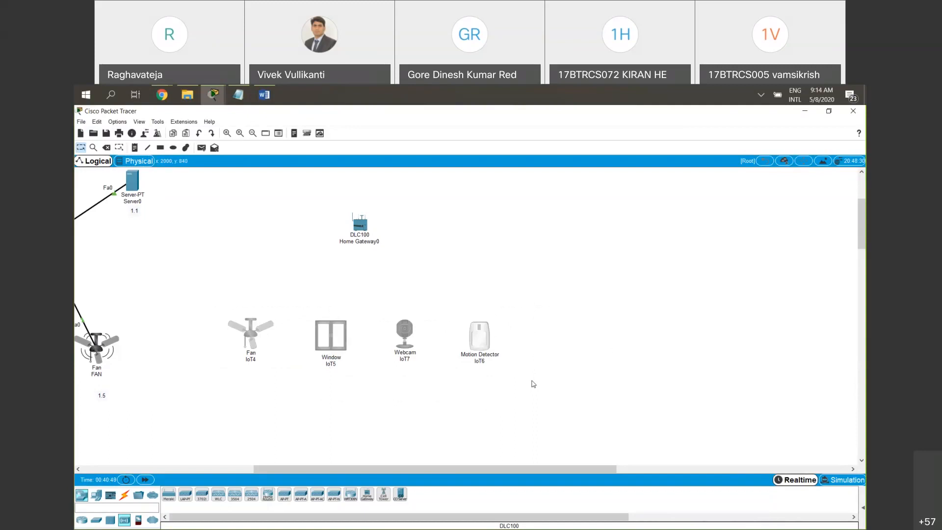
left_click_drag(549, 376, 220, 311)
mouse_move(237, 342)
left_click_drag(323, 200, 392, 254)
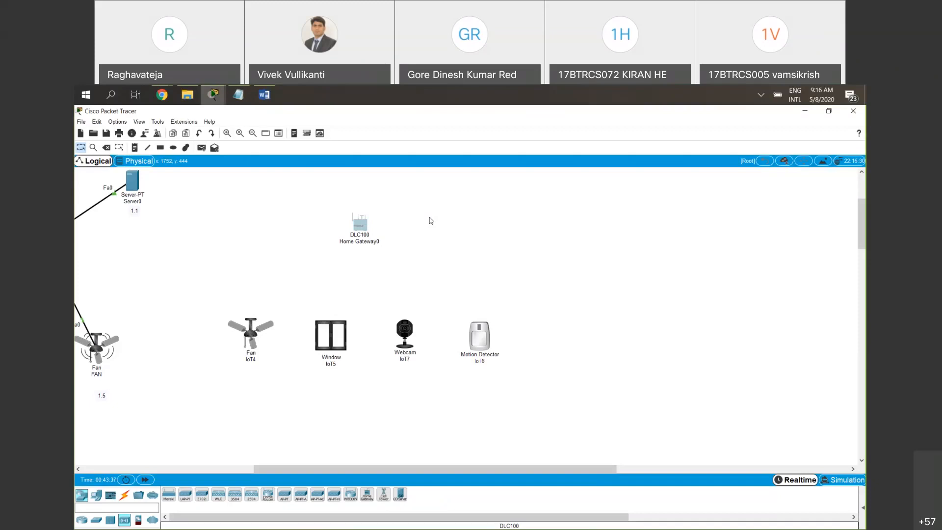
left_click_drag(329, 205, 402, 257)
mouse_move(368, 234)
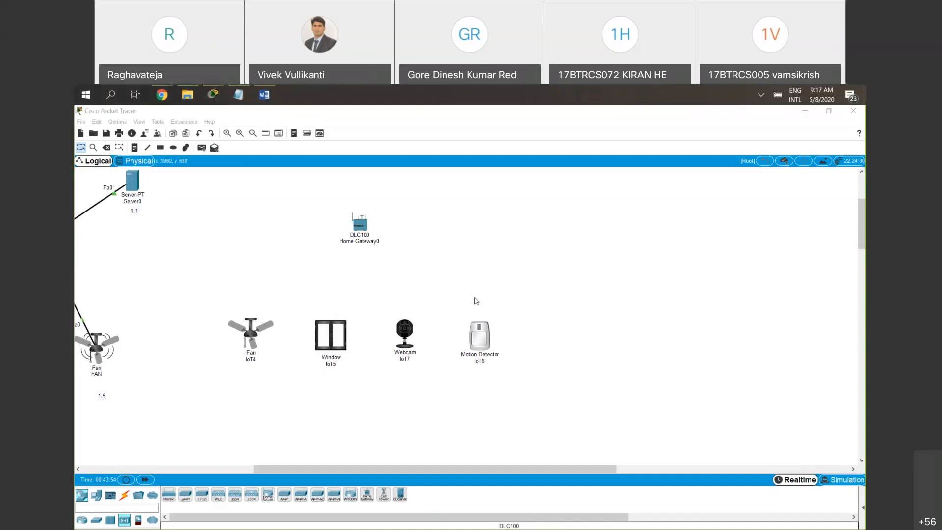
left_click_drag(205, 297, 537, 381)
left_click(354, 405)
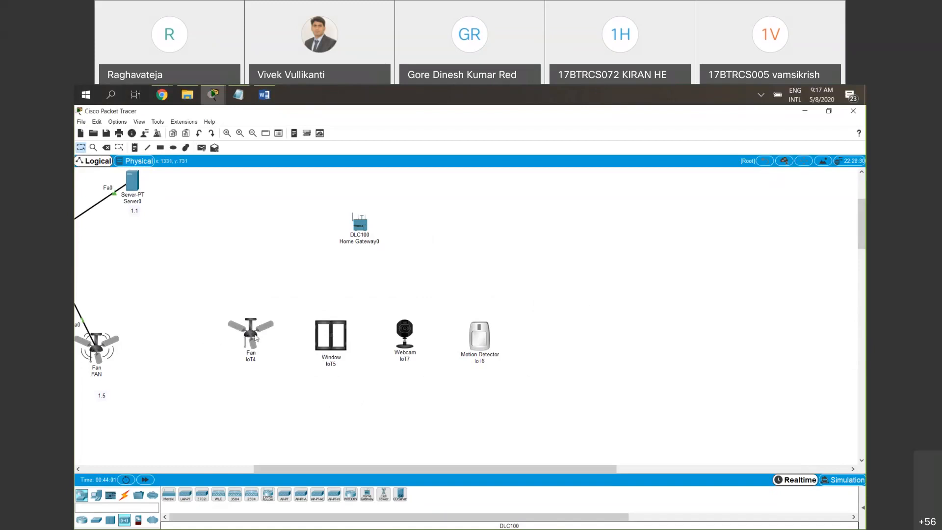
Set the network adapter of the new fan IoT4 to the wireless PT-IOT-NM-1W, and close its window
mouse_move(255, 338)
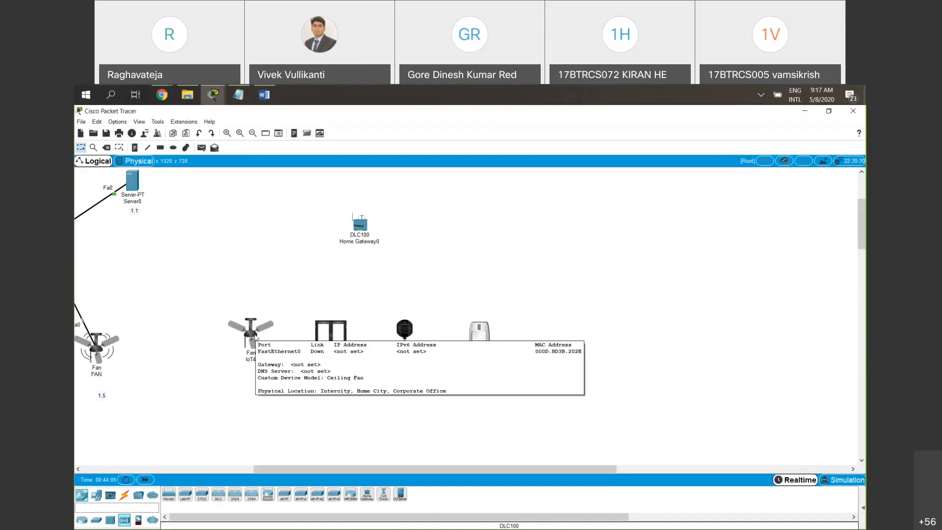
left_click(256, 338)
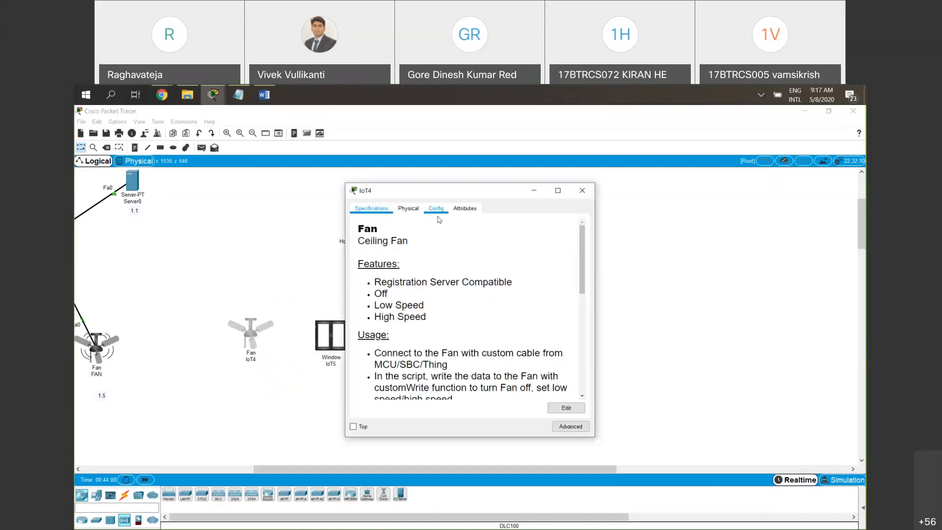
left_click(437, 210)
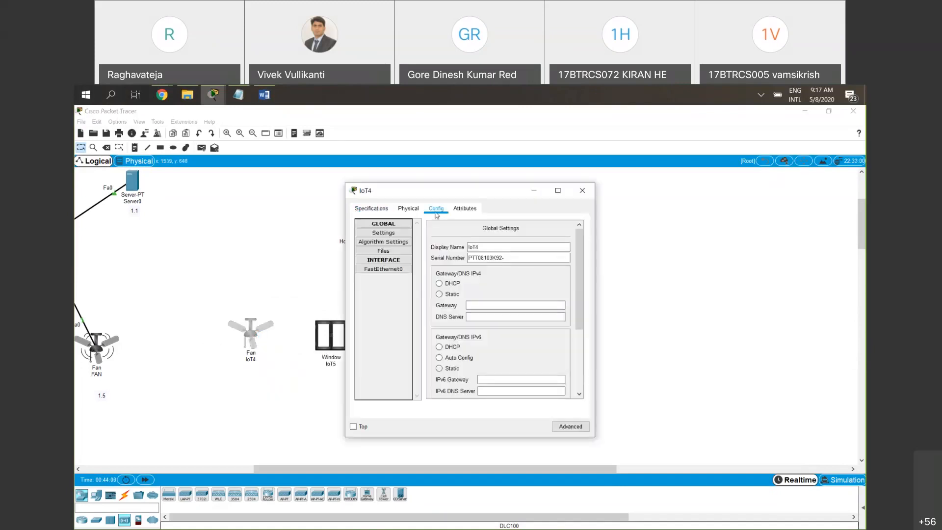
left_click(570, 427)
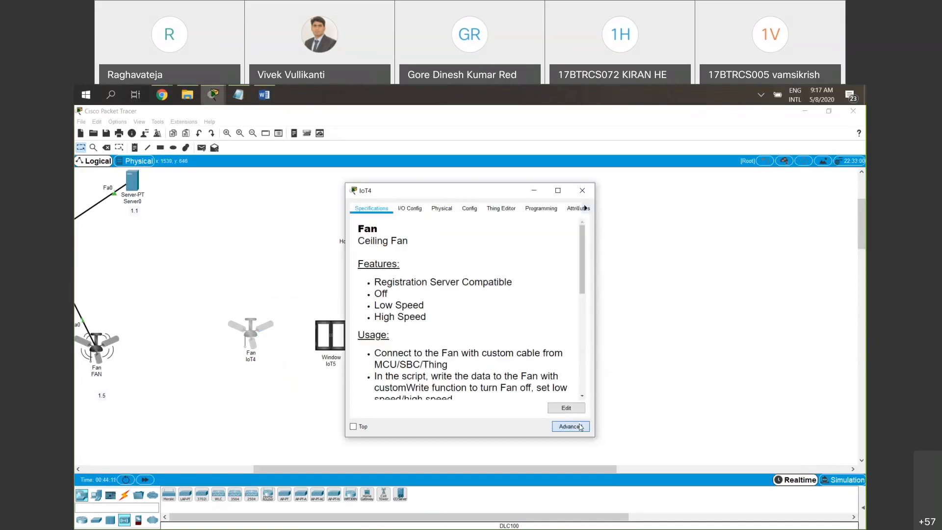
left_click(411, 210)
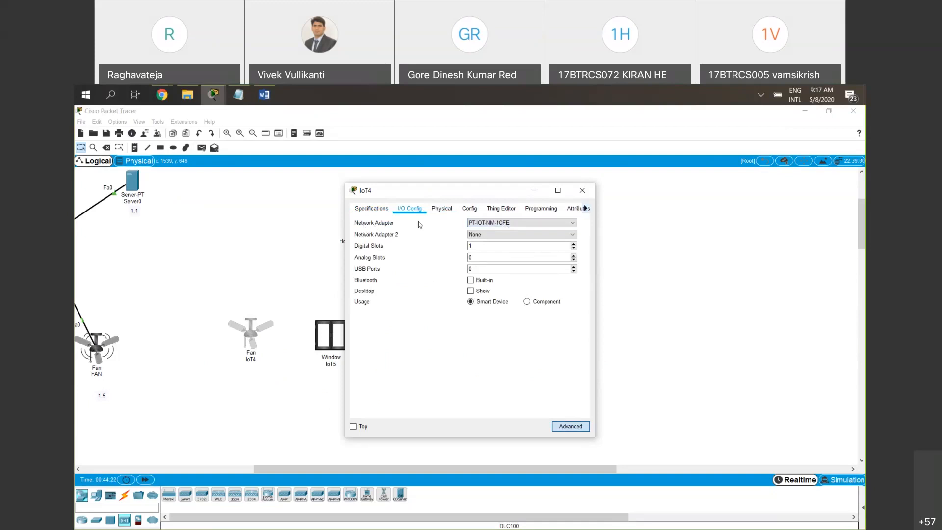
left_click(496, 223)
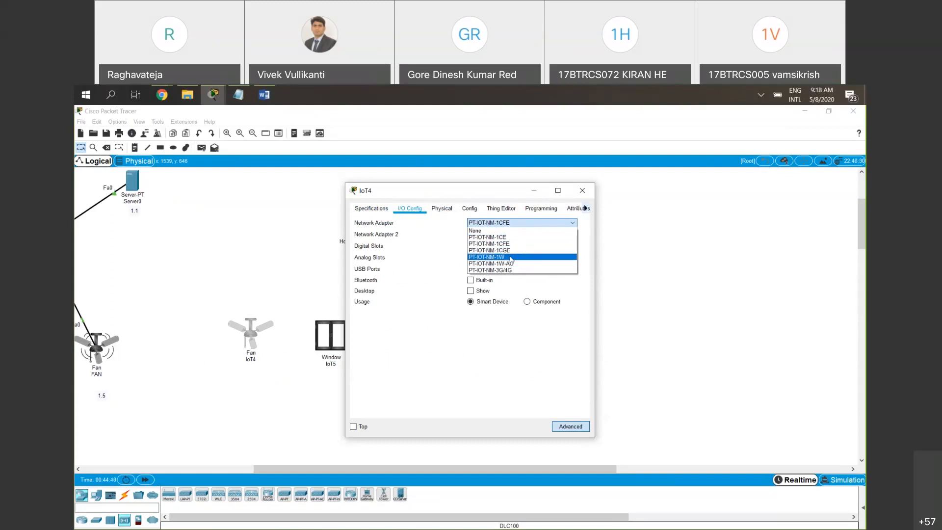
left_click(510, 257)
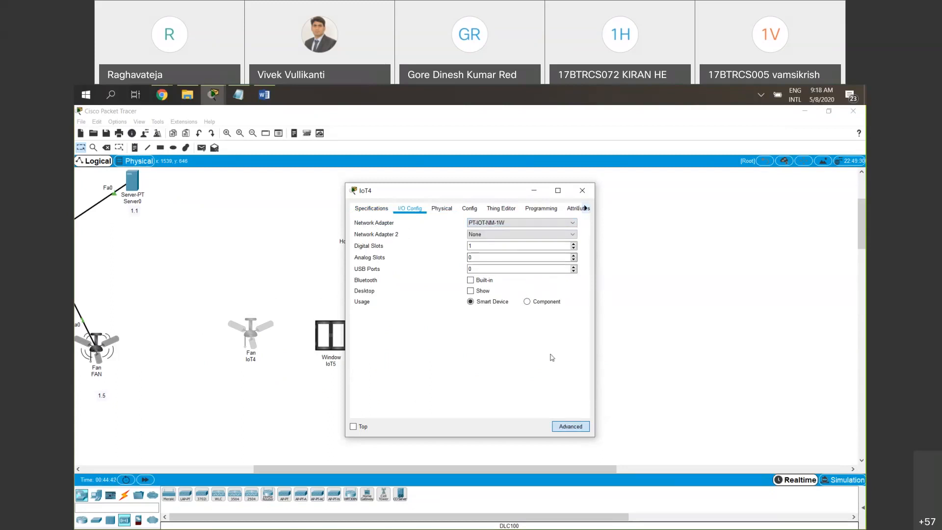
left_click(579, 194)
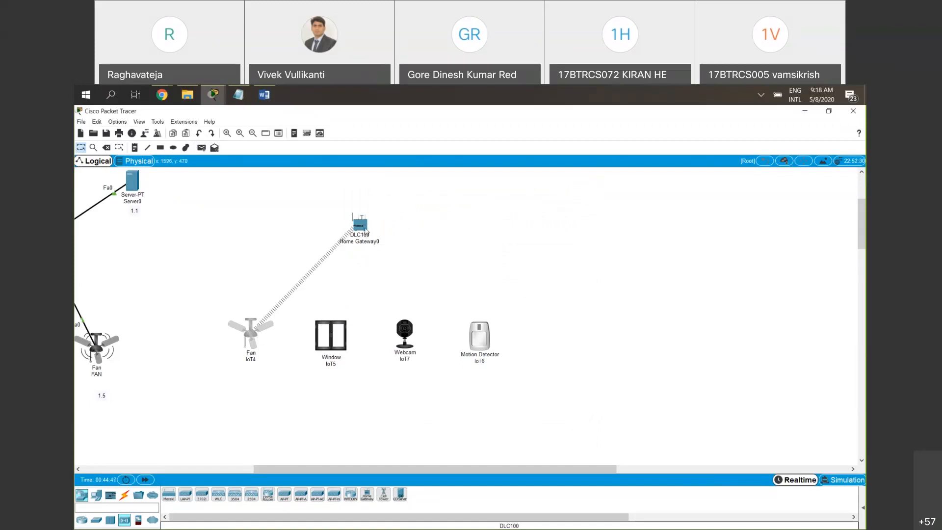
mouse_move(352, 209)
left_click_drag(326, 197, 391, 262)
left_click_drag(308, 192, 379, 255)
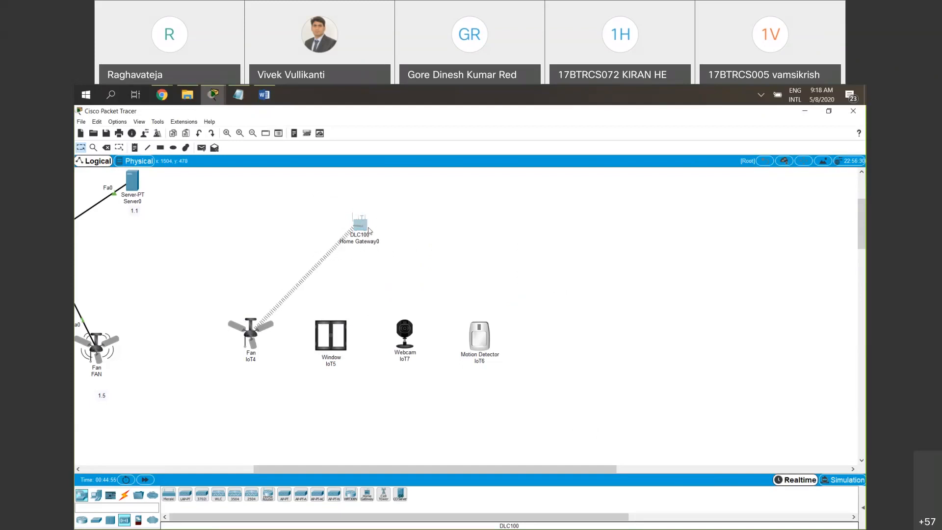
left_click_drag(338, 204, 420, 271)
left_click(338, 206)
left_click_drag(336, 202, 406, 263)
left_click_drag(182, 306, 283, 367)
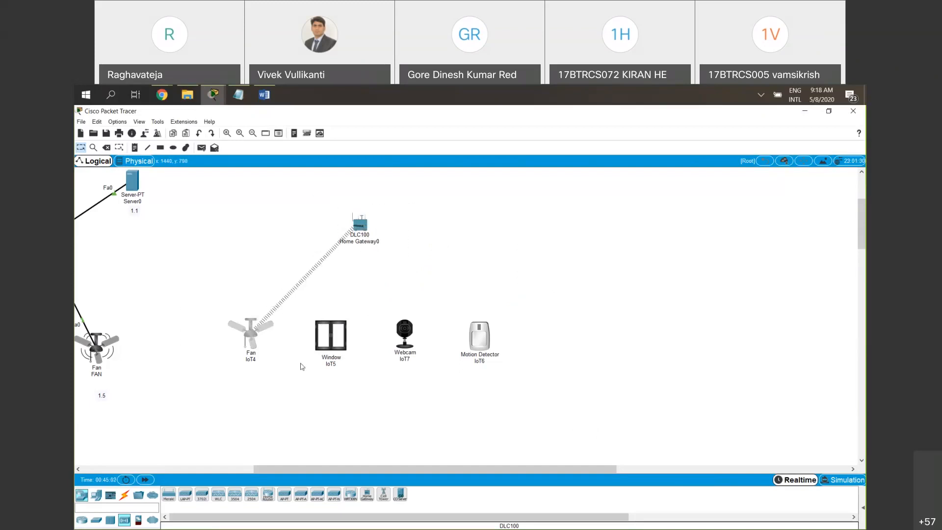
left_click(818, 358)
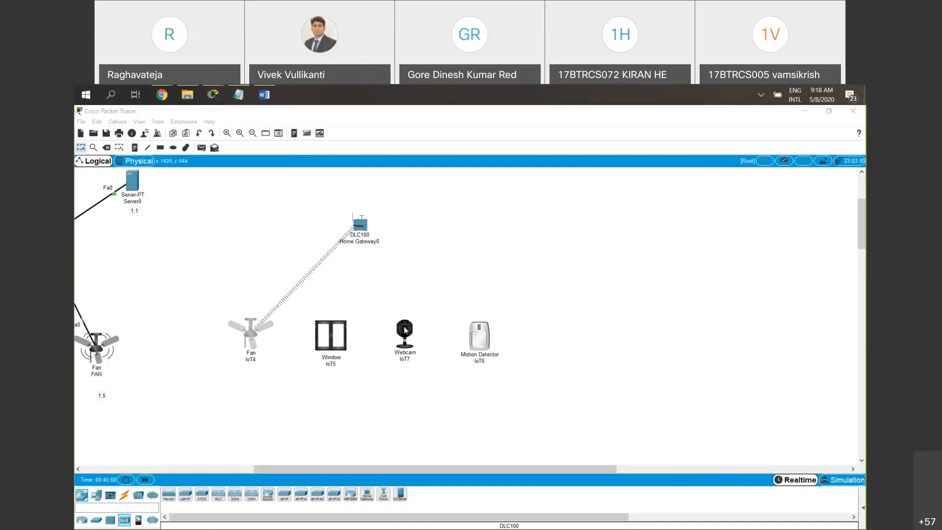
Set the network adapter of the new window IoT5 to the wireless PT-IOT-NM-1W, and close its settings
left_click(340, 345)
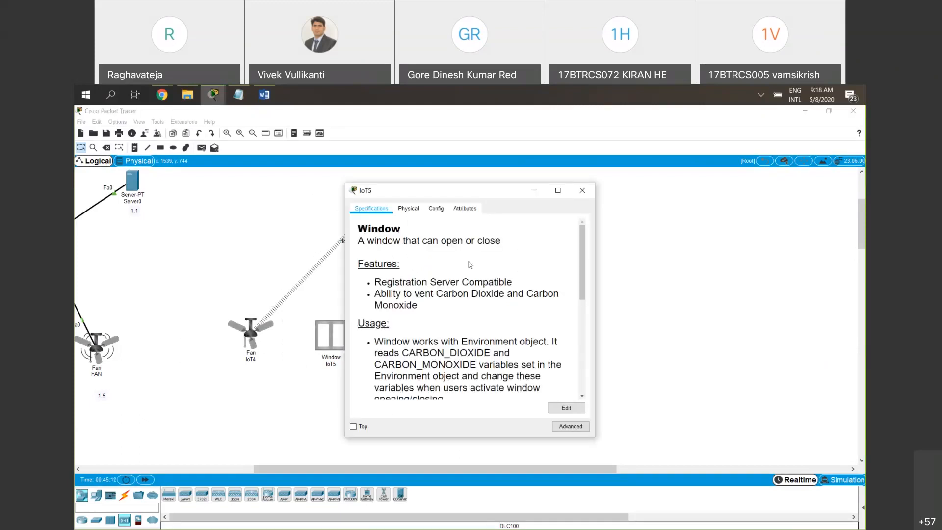
left_click(436, 209)
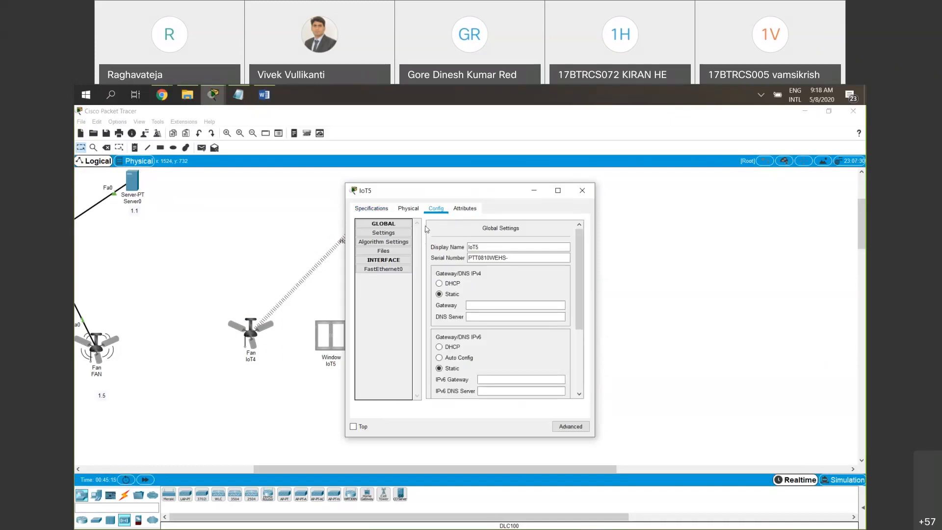
left_click(576, 431)
left_click(412, 208)
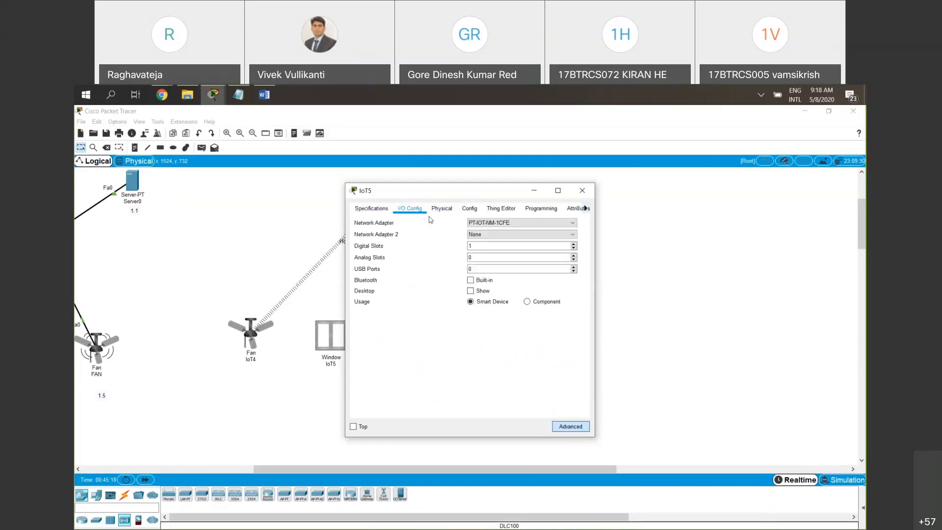
left_click(497, 224)
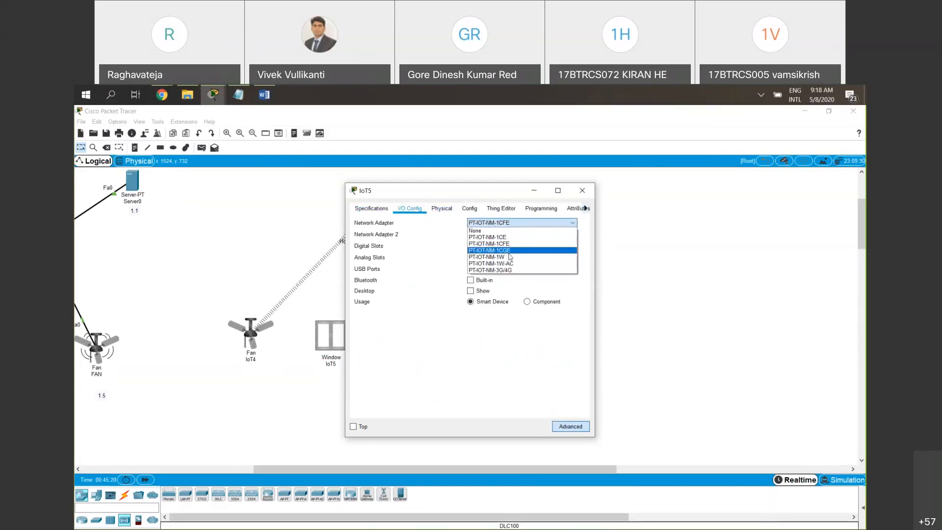
left_click(510, 256)
left_click(514, 226)
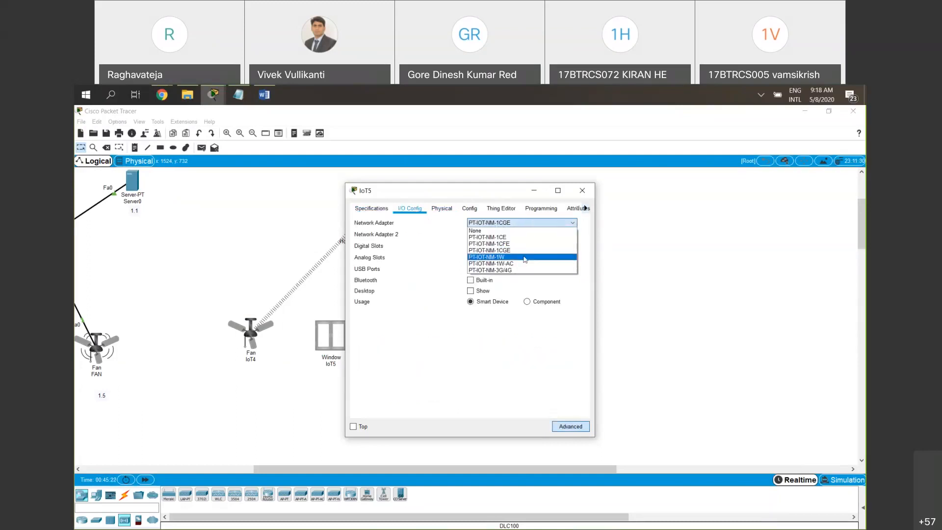
left_click(513, 257)
left_click(583, 190)
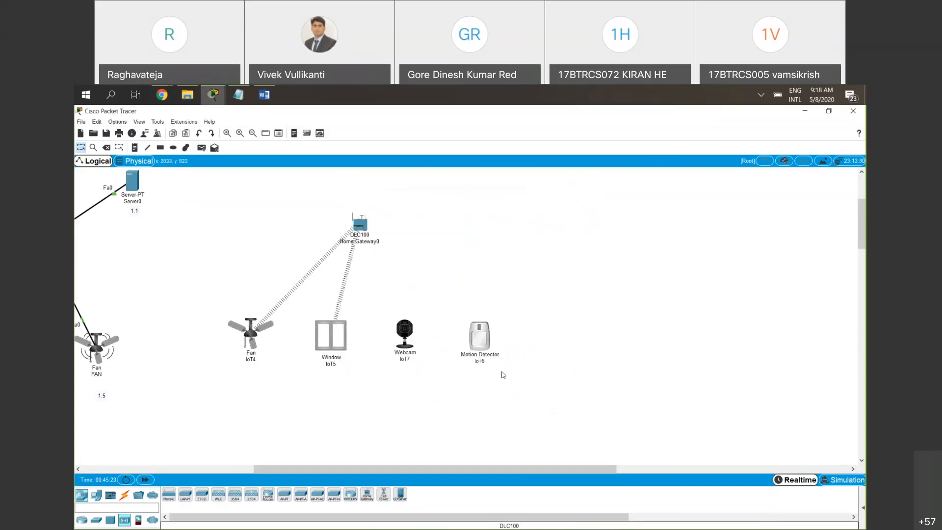
Set the network adapter of the webcam IoT7 to the wireless PT-IOT-NM-1W, and close its settings
left_click(405, 336)
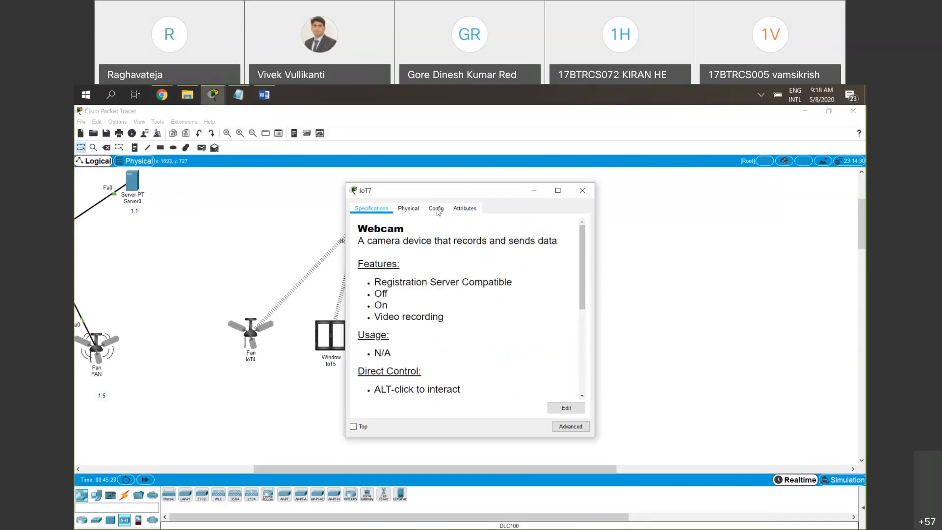
left_click(436, 209)
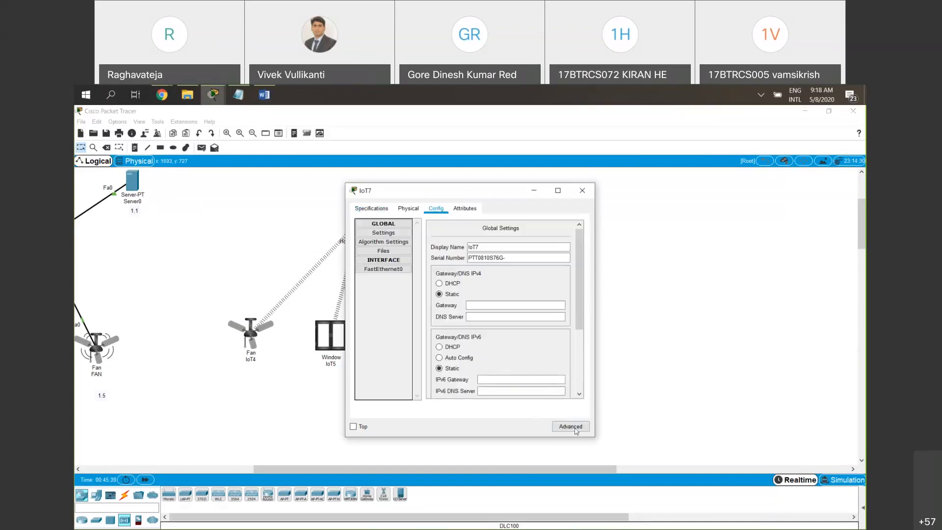
left_click(570, 427)
left_click(416, 212)
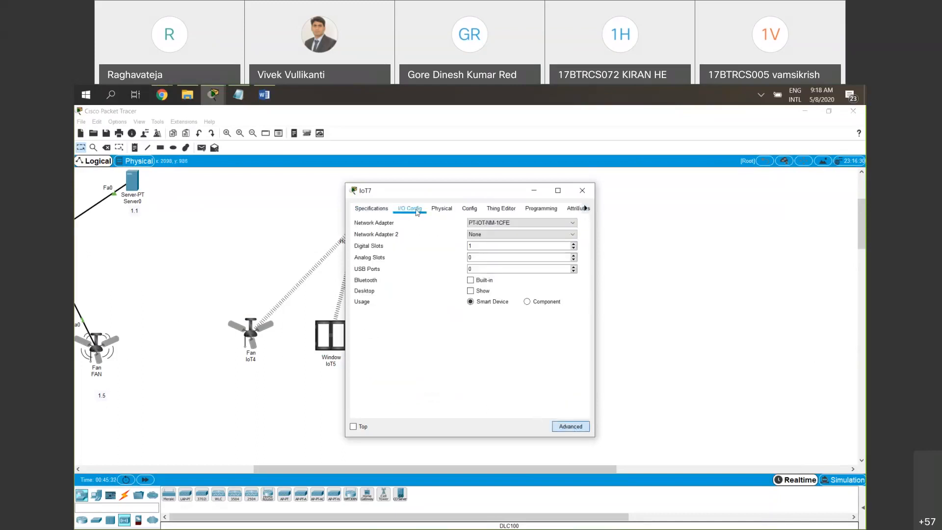
left_click(519, 222)
left_click(520, 256)
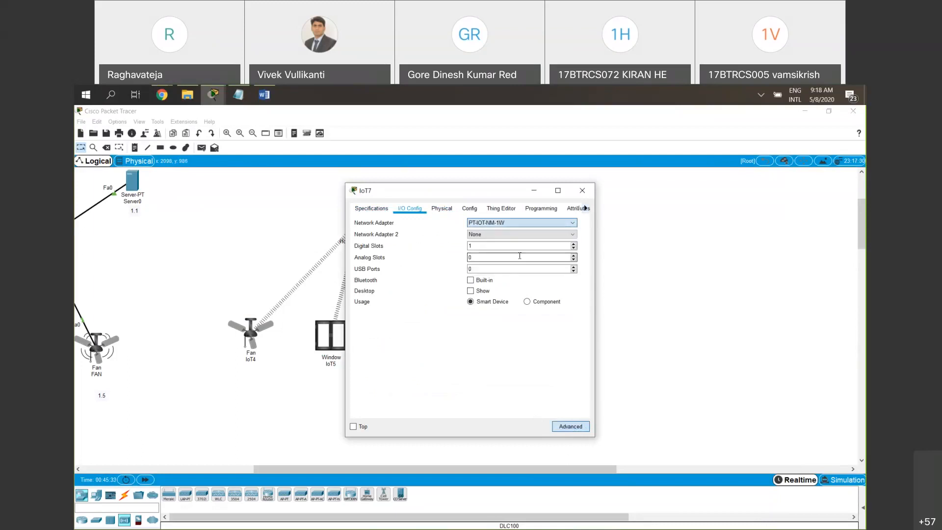
left_click(582, 190)
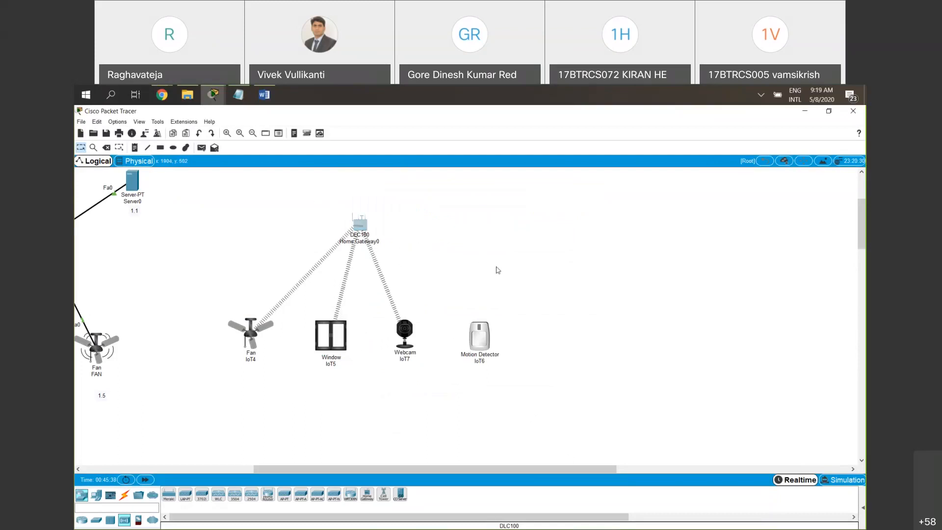
Set the network adapter of the motion detector IoT6 to the wireless PT-IOT-NM-1W, and close its settings
left_click(481, 339)
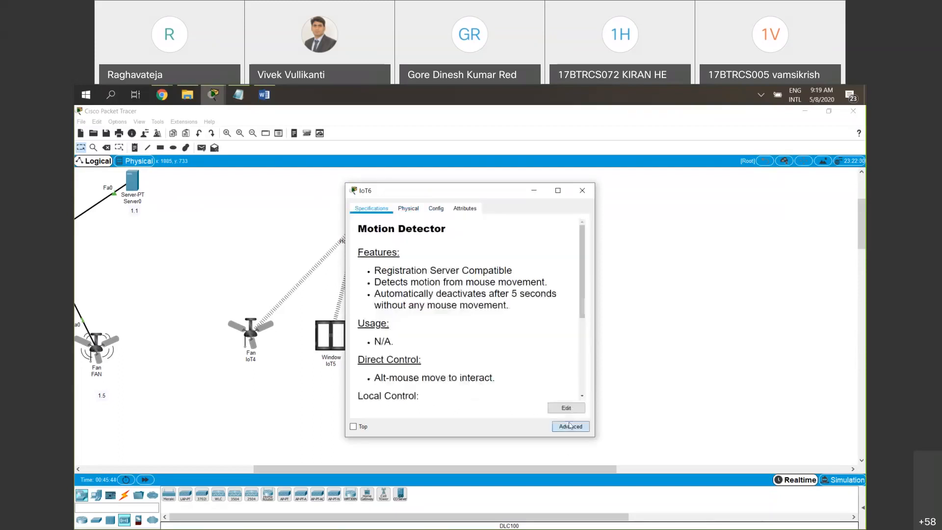
left_click(410, 209)
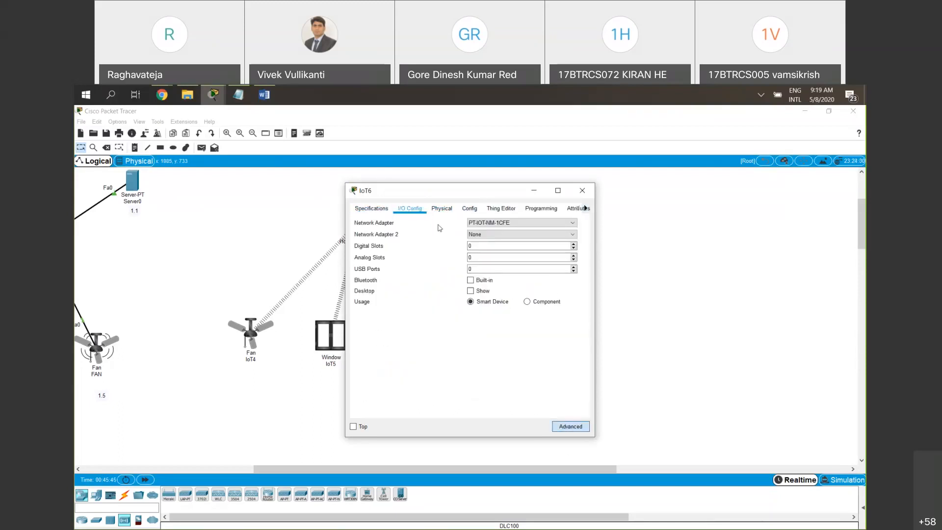
left_click(520, 223)
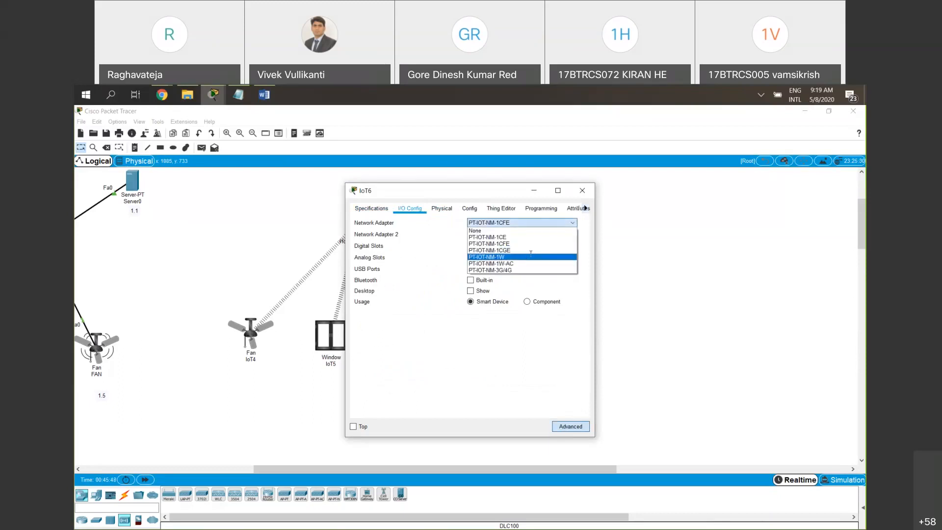
left_click(527, 251)
left_click(582, 191)
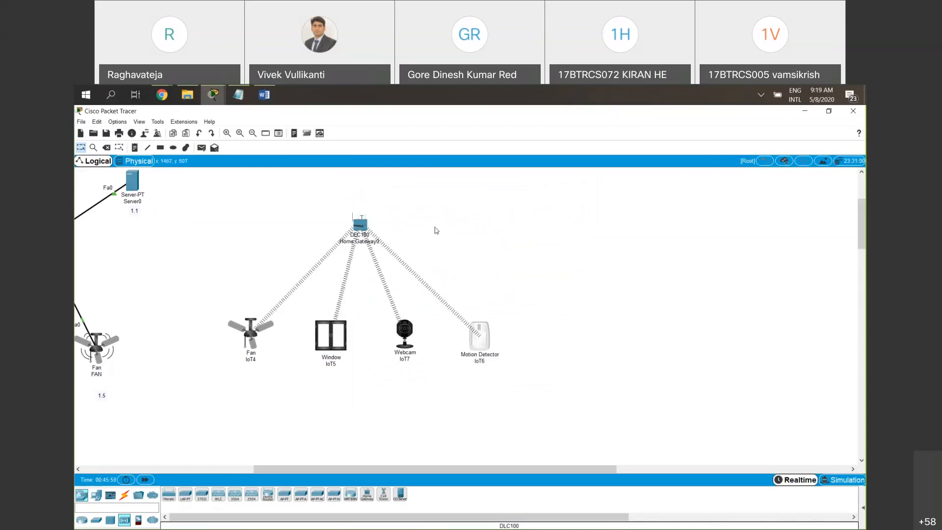
Place a smartphone above the row of IoT devices, beside the home gateway
left_click(97, 502)
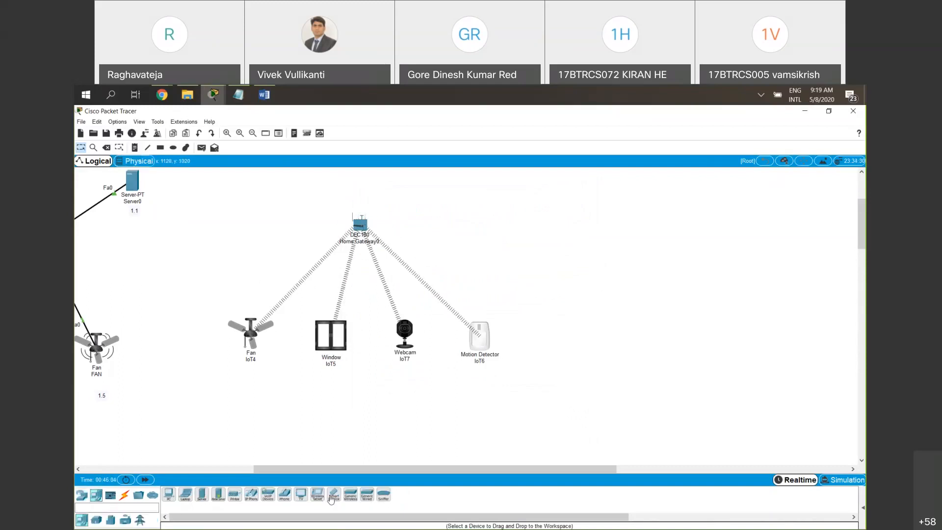
left_click(333, 494)
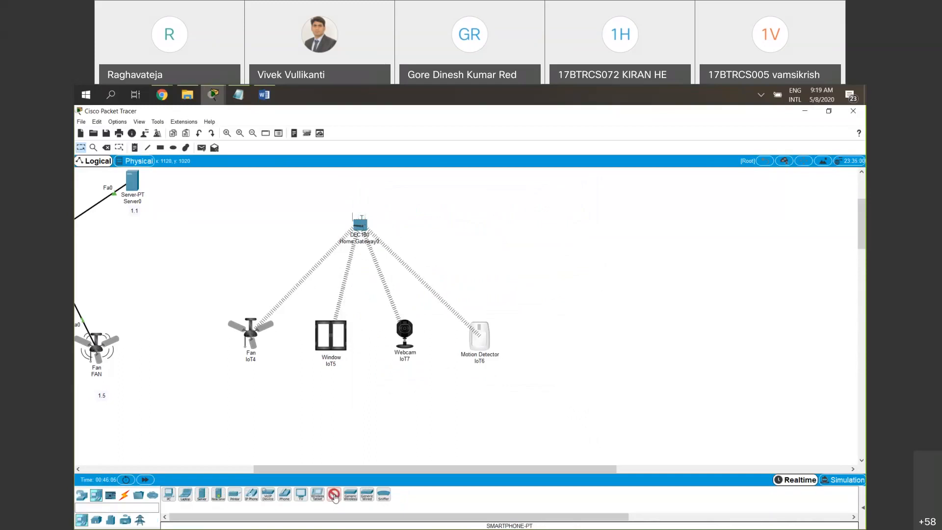
left_click(464, 179)
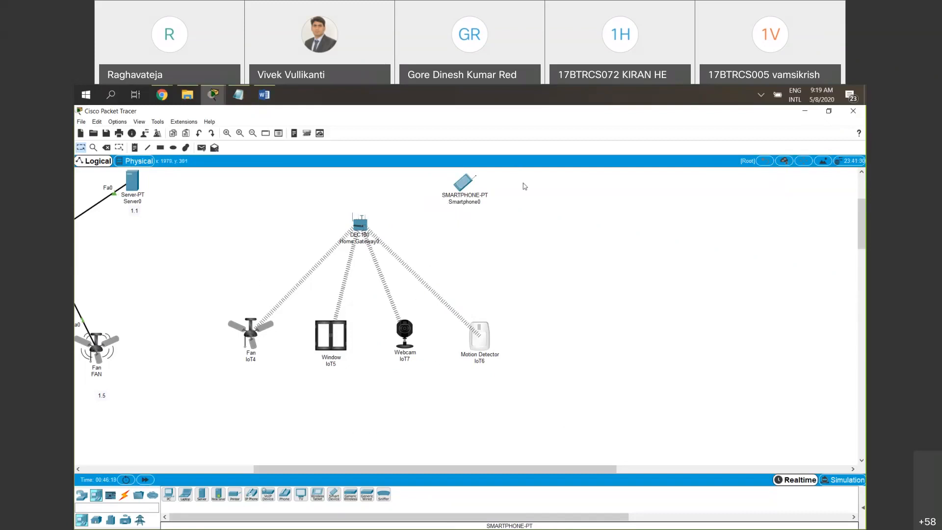
Review the new smartphone's global configuration, Wireless0 settings and desktop applications, and close its window
left_click(460, 188)
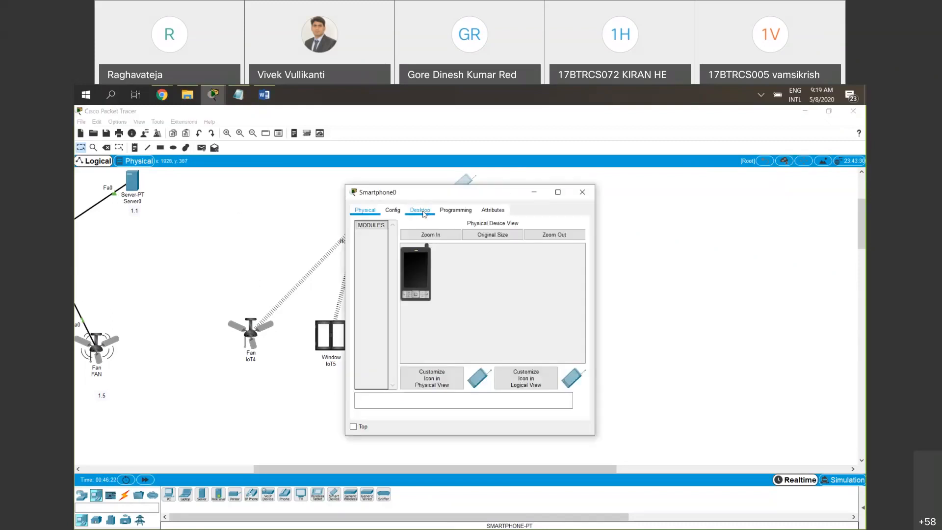
left_click(392, 210)
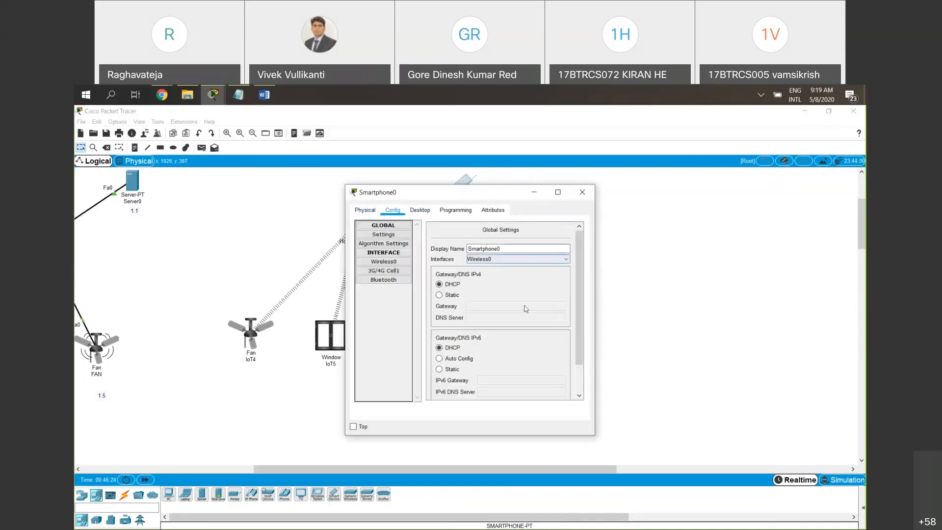
scroll(526, 308, "down", 3)
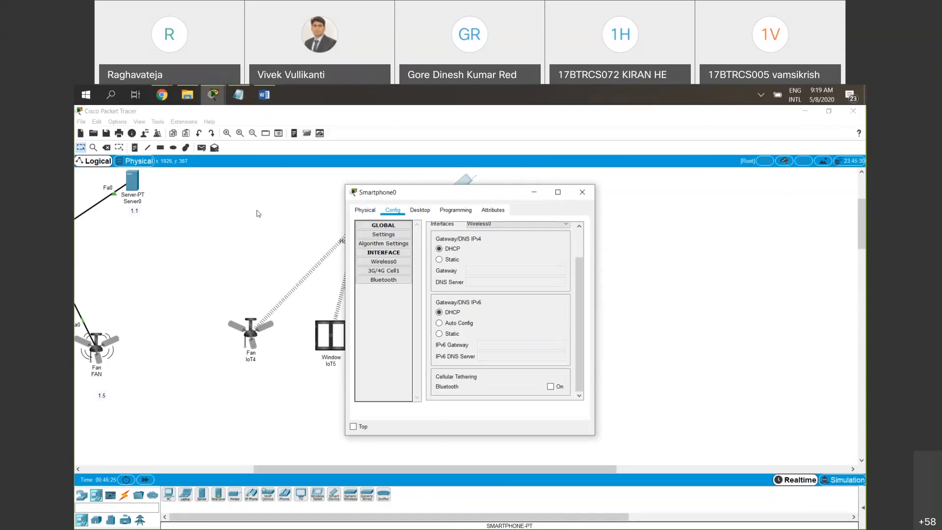
left_click_drag(484, 196, 259, 214)
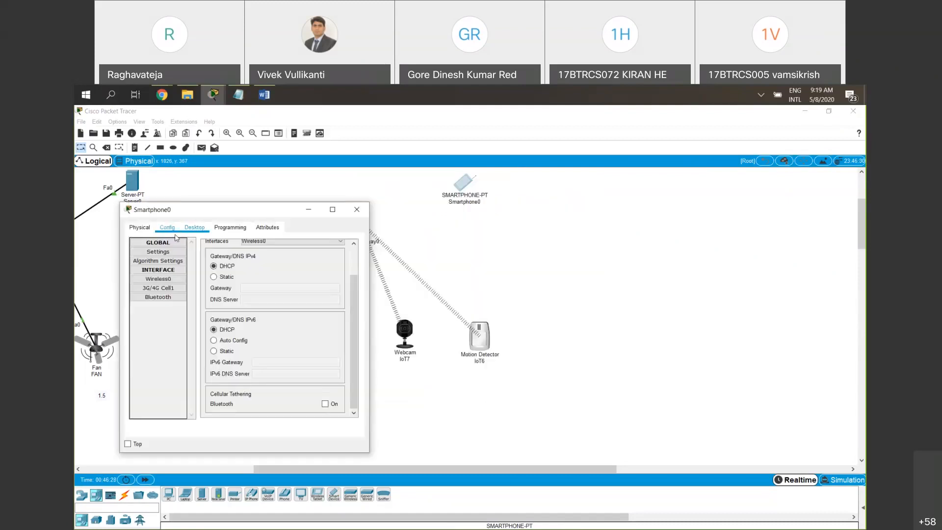
left_click(170, 282)
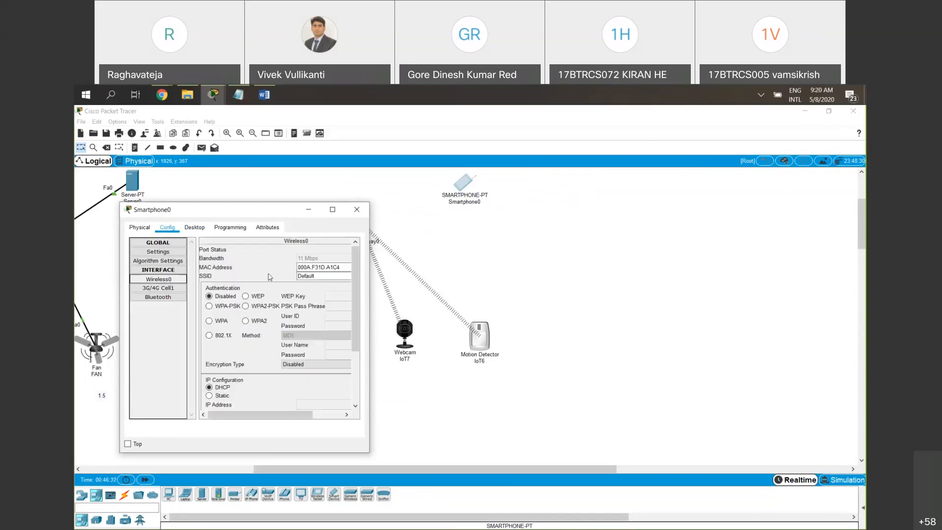
scroll(269, 277, "down", 1)
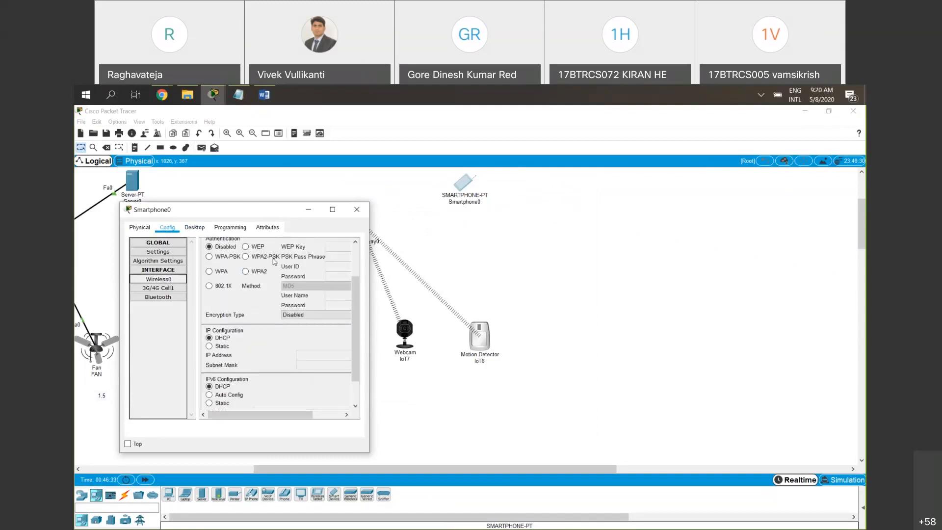
left_click(194, 227)
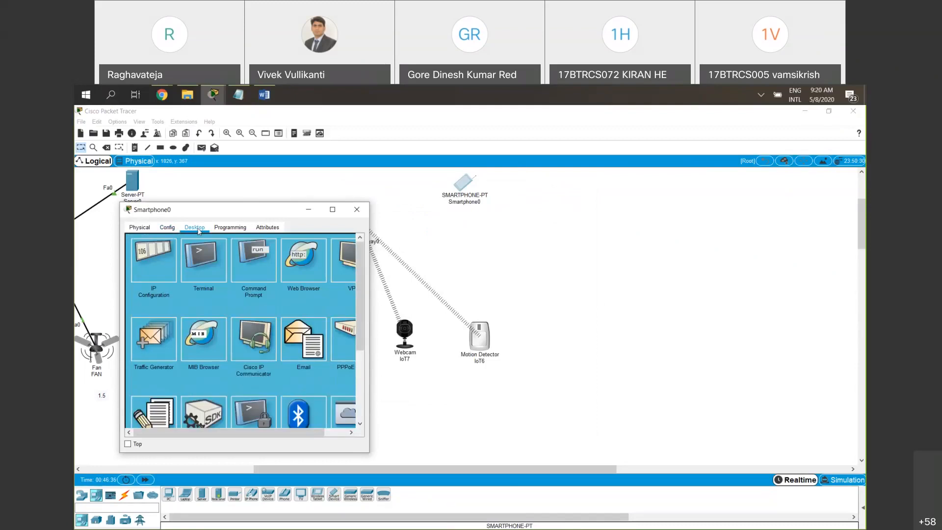
left_click(163, 228)
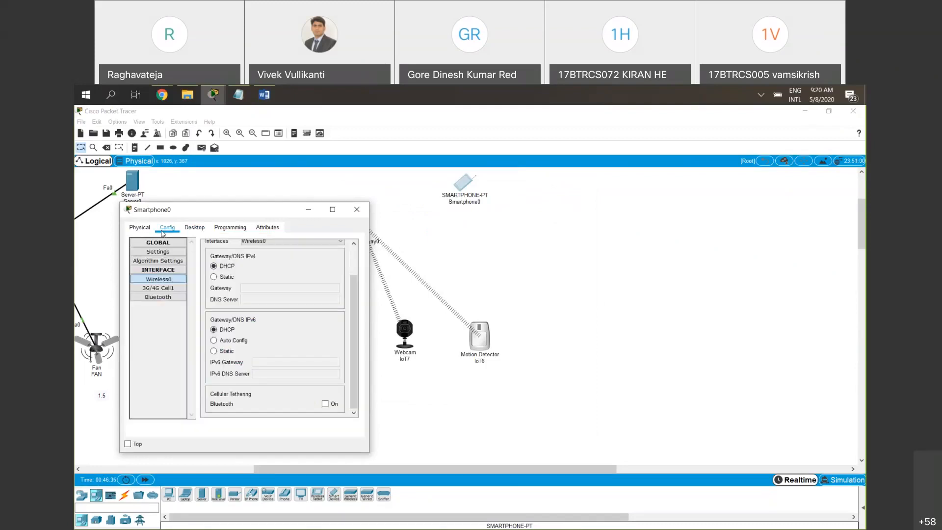
left_click(165, 279)
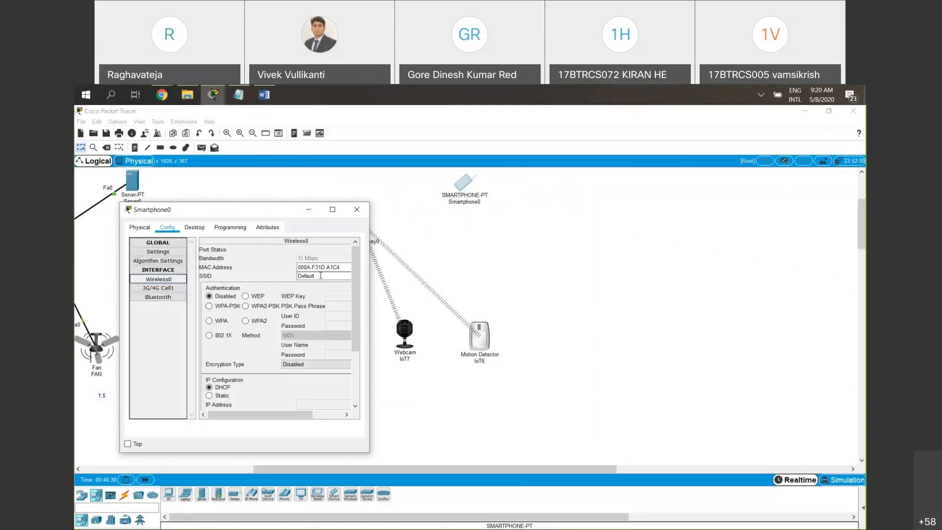
left_click(357, 210)
Reopen the smartphone's Wireless0 settings, widen the window to show all fields, and check the SSID
left_click(465, 185)
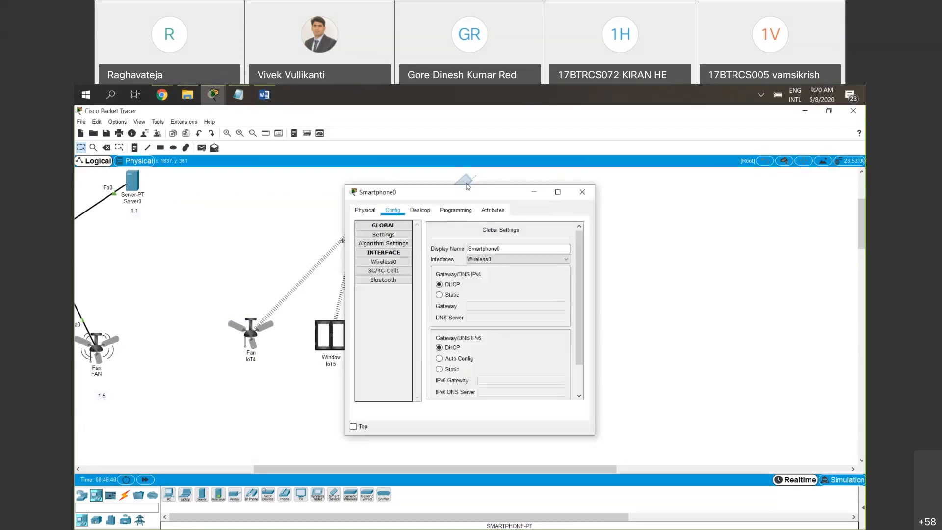
left_click(403, 264)
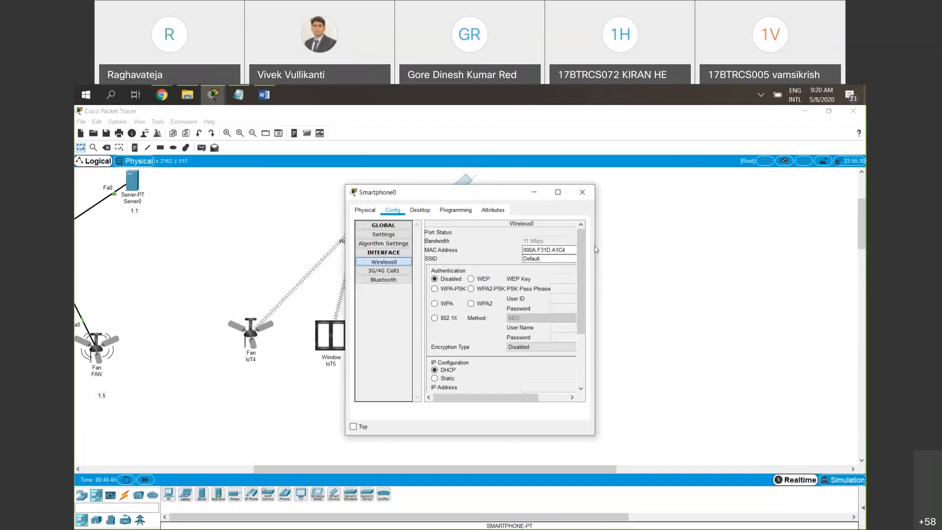
left_click_drag(625, 241, 642, 241)
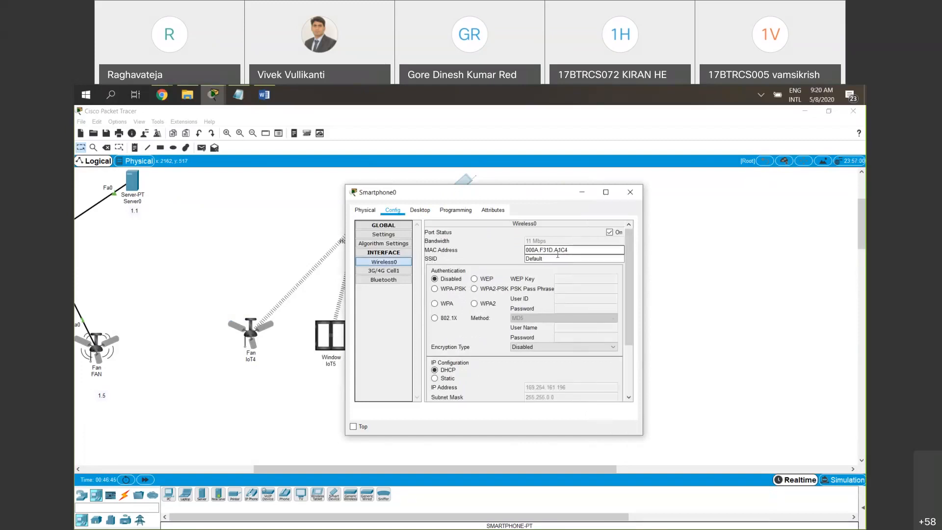
double_click(534, 259)
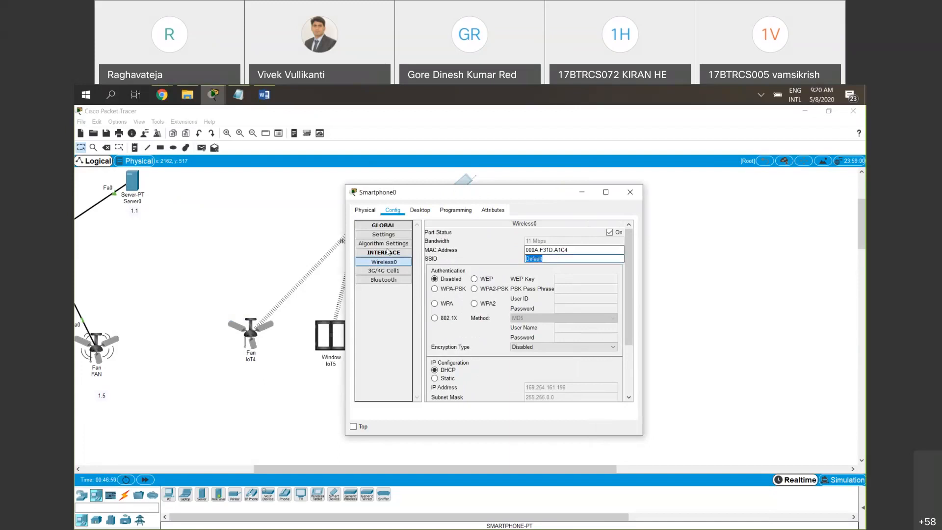
left_click_drag(437, 192, 358, 271)
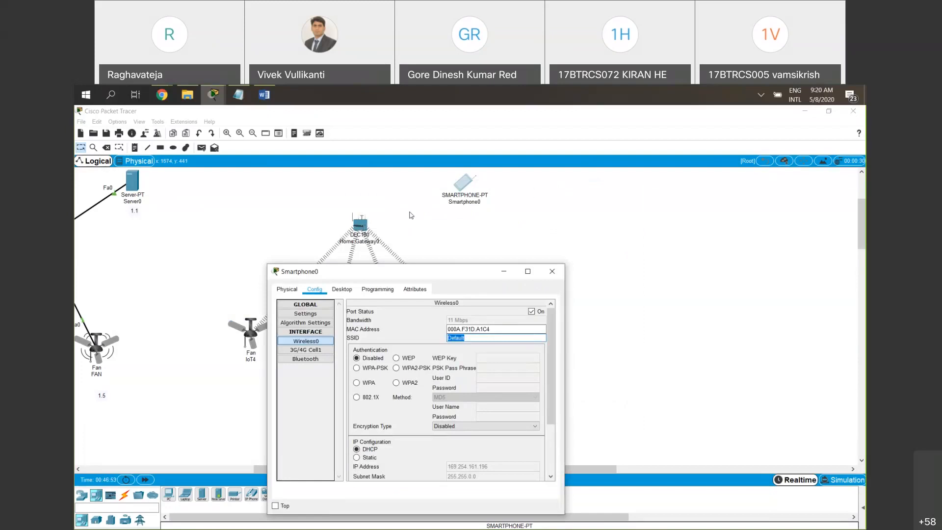
left_click_drag(342, 204, 378, 246)
left_click(460, 186)
Open the home gateway's wireless settings to look up its SSID
left_click(359, 226)
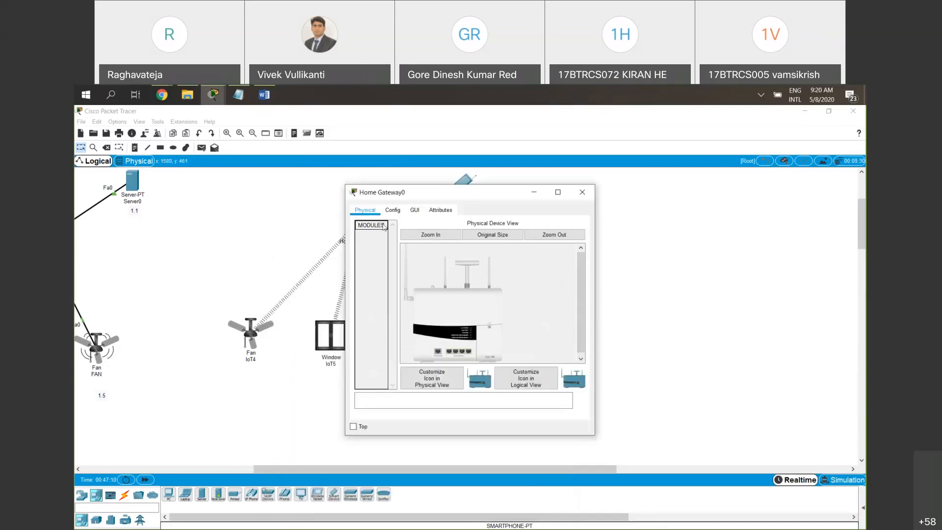
left_click_drag(411, 192, 228, 254)
left_click(216, 273)
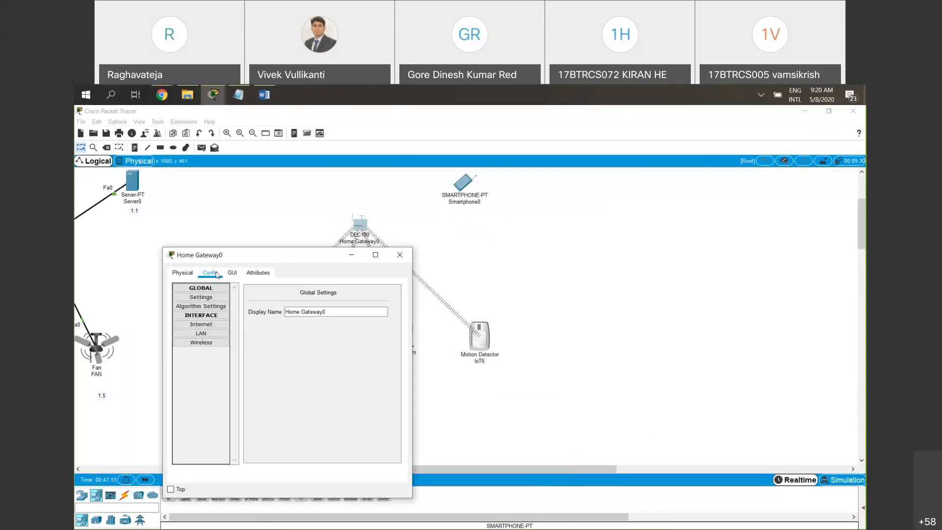
left_click(211, 344)
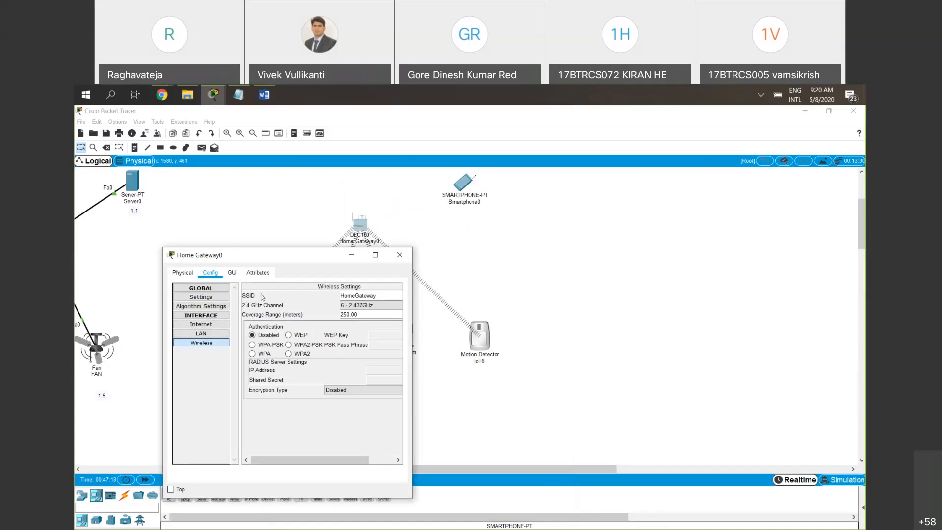
Copy the home gateway's SSID, set the smartphone's Wireless0 SSID to HomeGateway, and close its window
left_click_drag(387, 294, 340, 295)
key("ctrl+c")
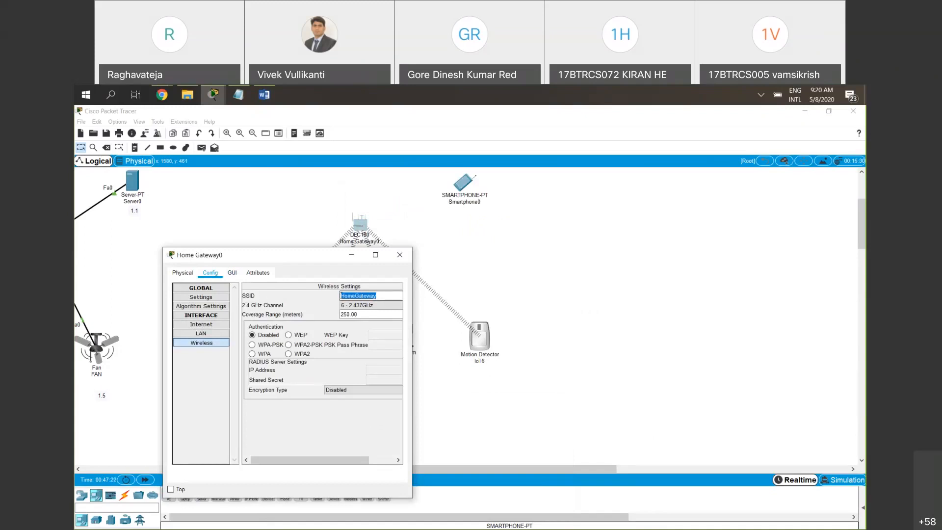
left_click(399, 254)
left_click(465, 190)
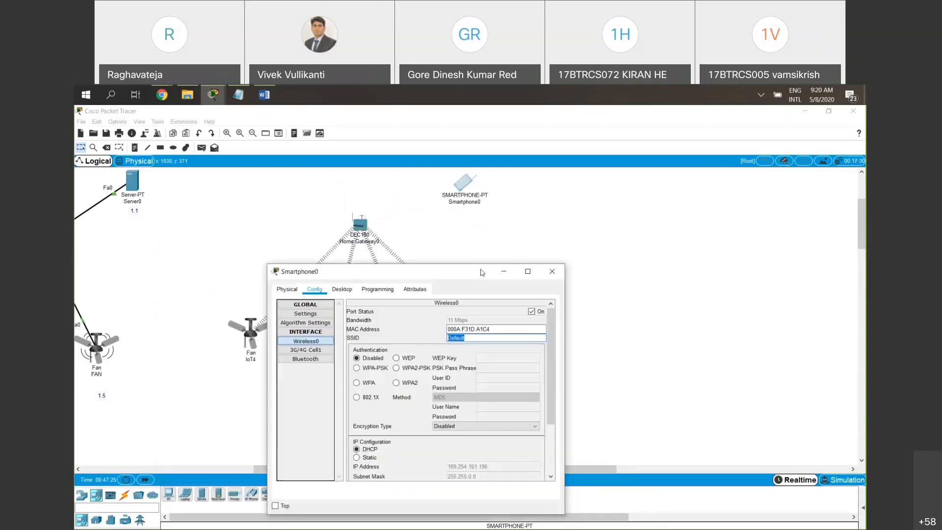
double_click(491, 338)
key("ctrl+v")
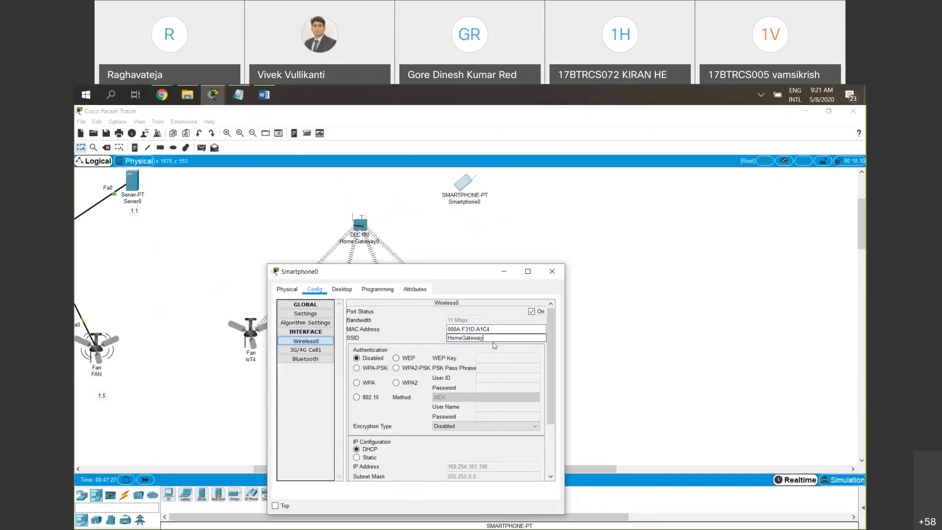
scroll(533, 365, "down", 3)
scroll(533, 374, "up", 3)
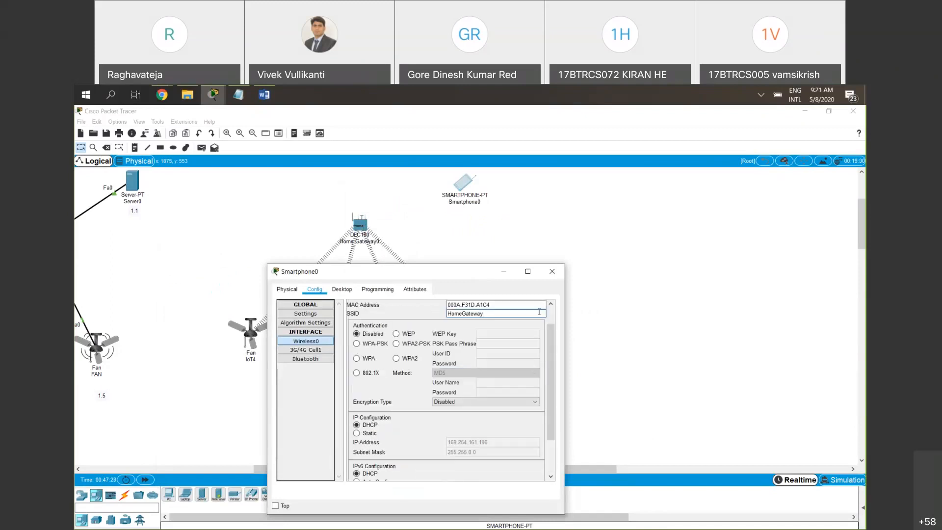
left_click(552, 271)
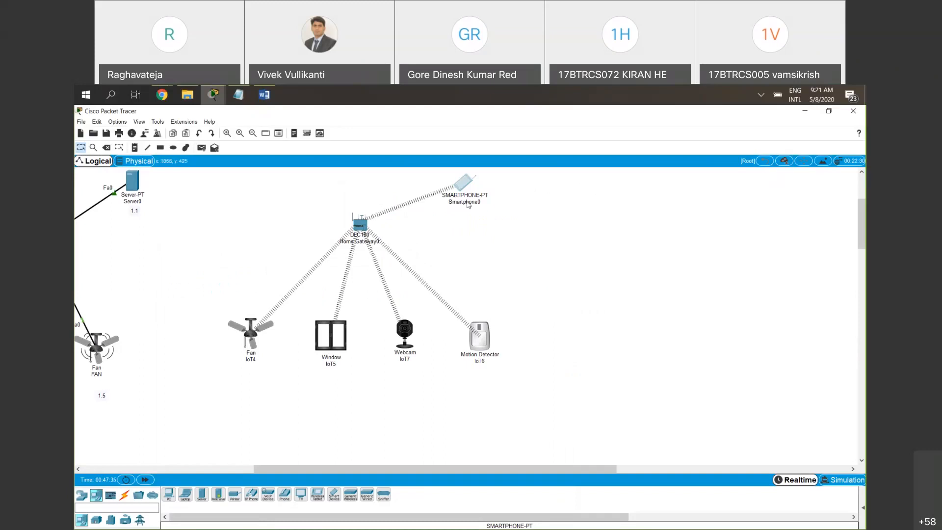
Move the smartphone slightly farther from the home gateway and check its wireless link and IP details
left_click_drag(461, 188, 487, 206)
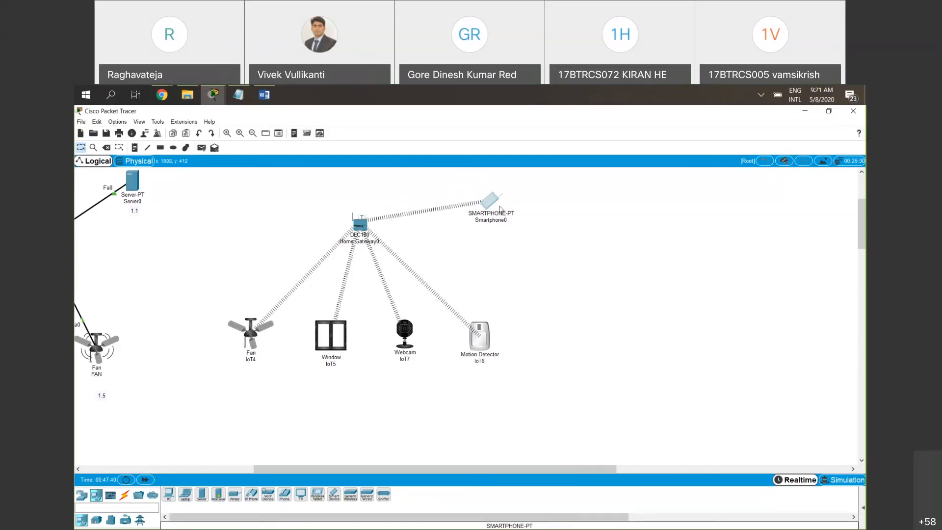
mouse_move(491, 216)
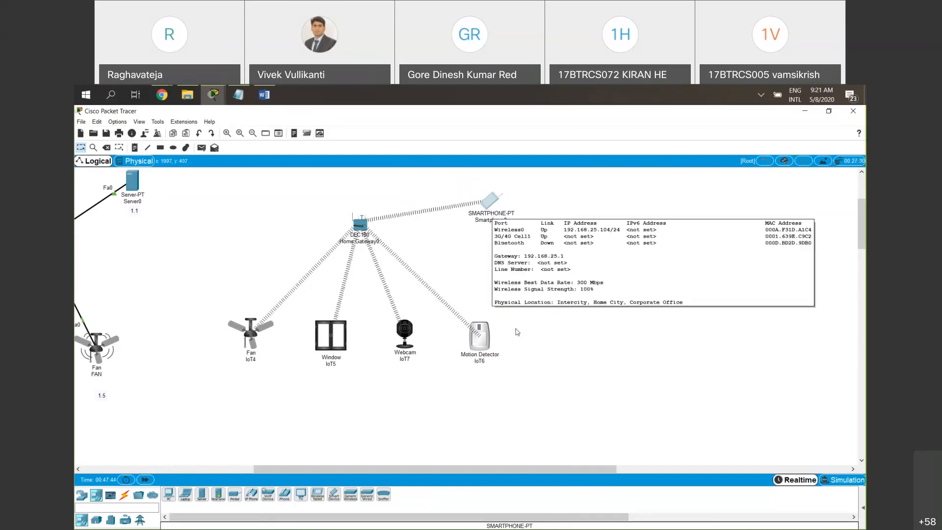
left_click_drag(576, 397, 208, 309)
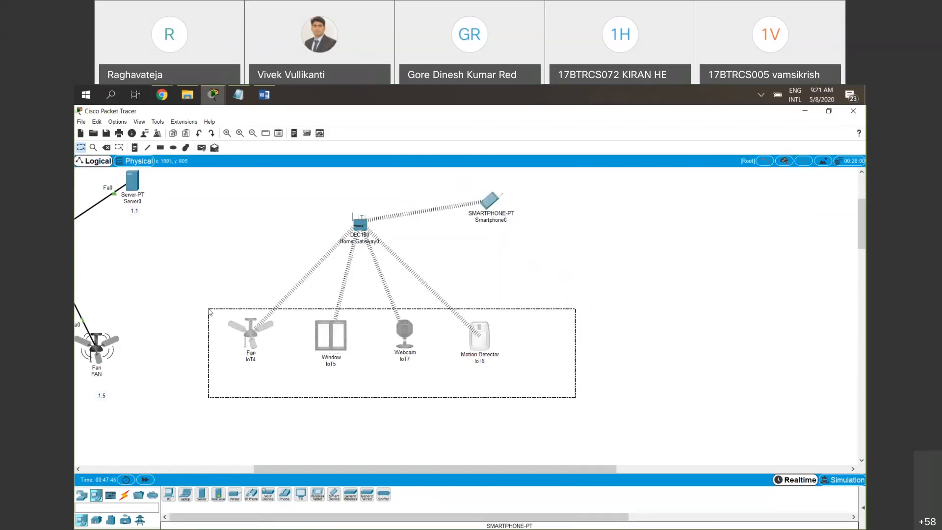
left_click(564, 217)
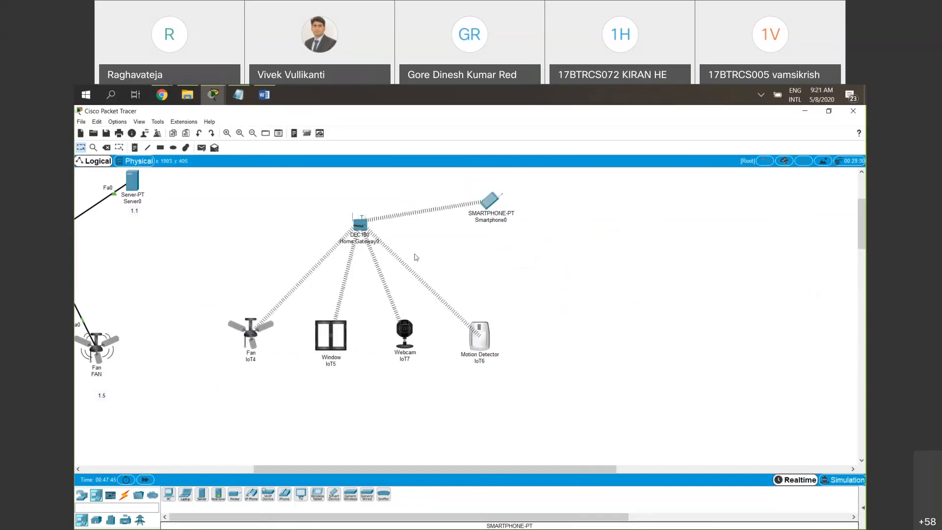
left_click_drag(220, 305, 564, 402)
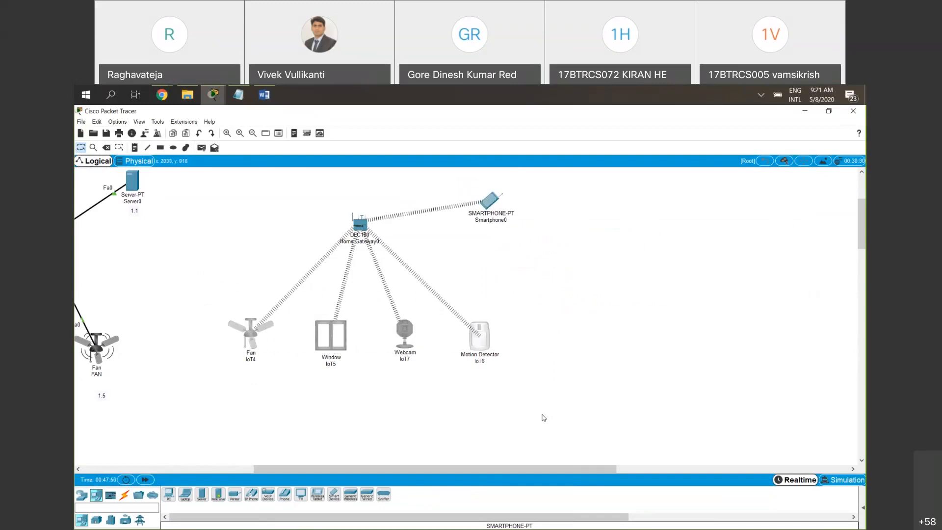
Review the smartphone's desktop applications in a widened window and open the IoT Monitor
left_click(493, 202)
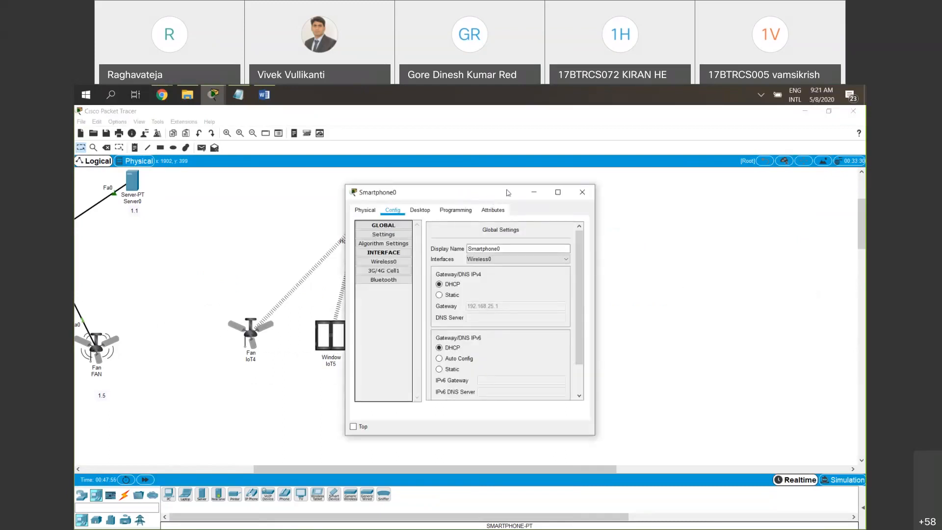
left_click(403, 195)
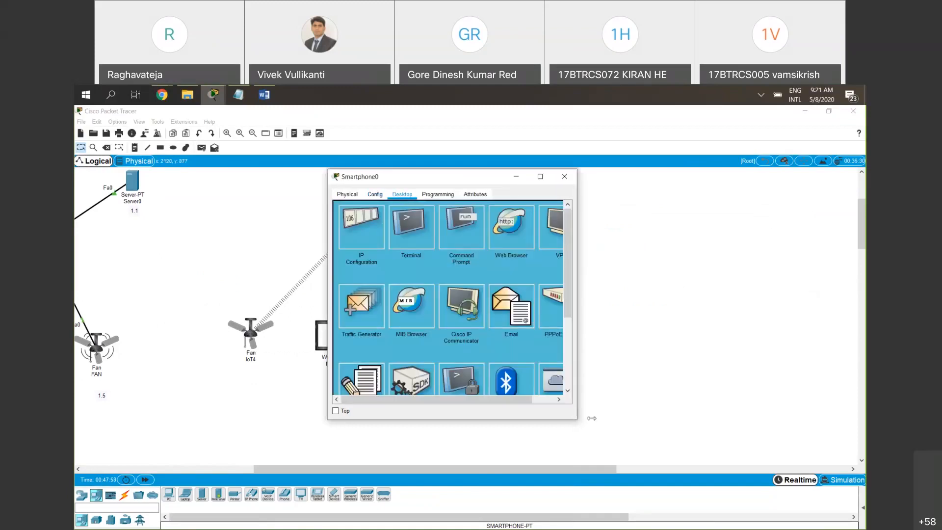
left_click_drag(592, 417, 677, 388)
left_click_drag(568, 176, 458, 178)
scroll(473, 245, "down", 1)
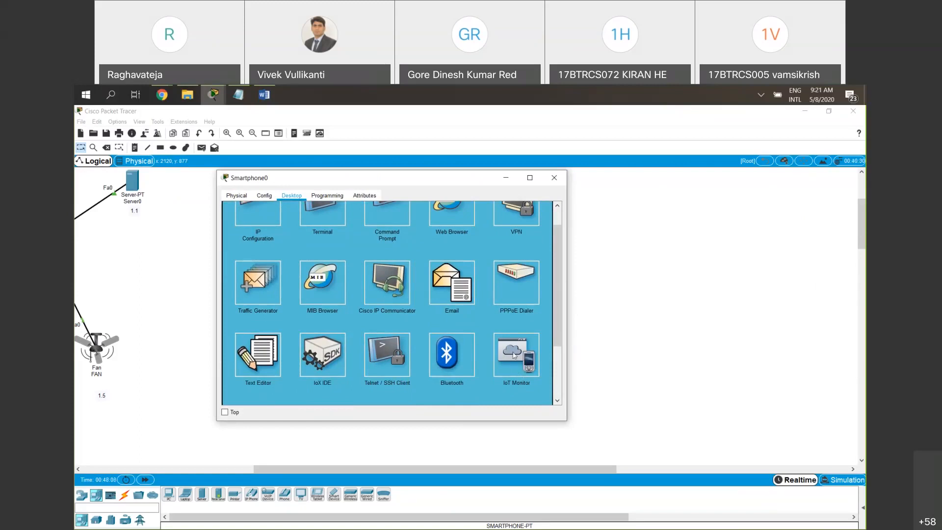
scroll(441, 236, "up", 1)
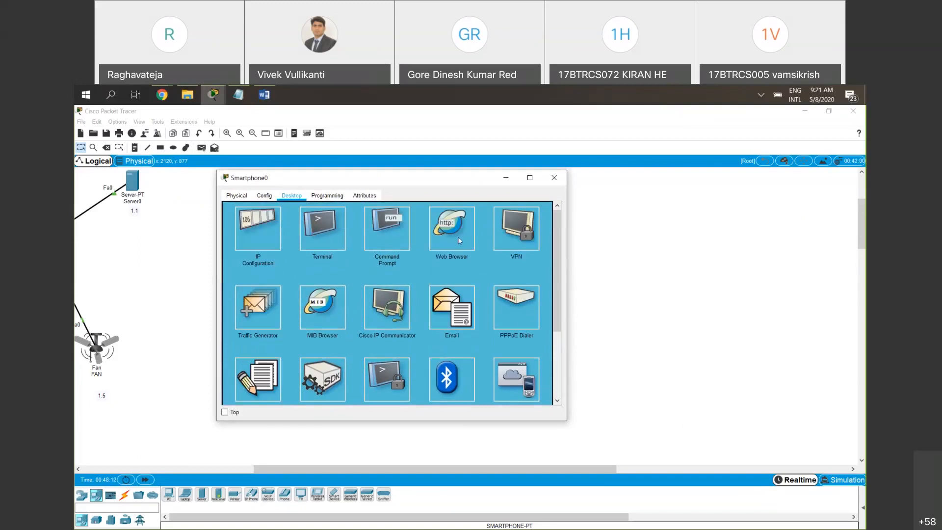
scroll(510, 378, "down", 1)
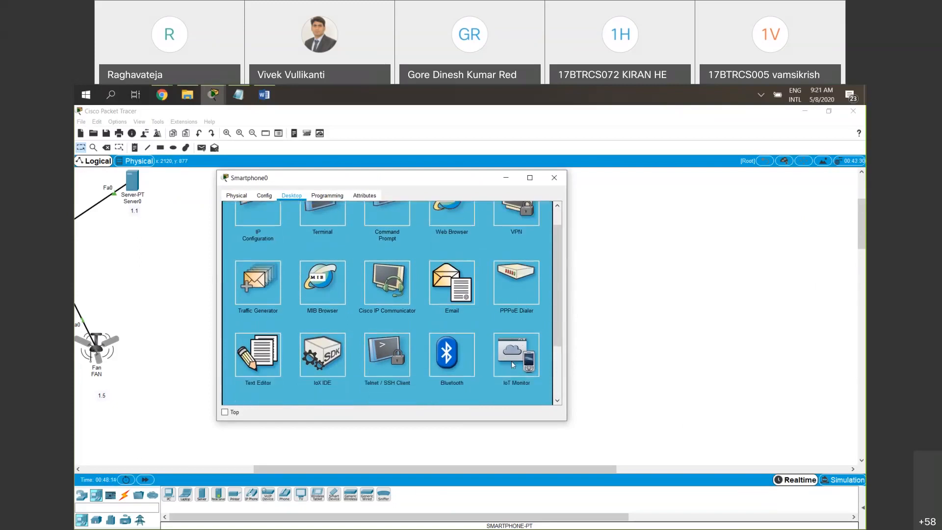
scroll(451, 258, "up", 1)
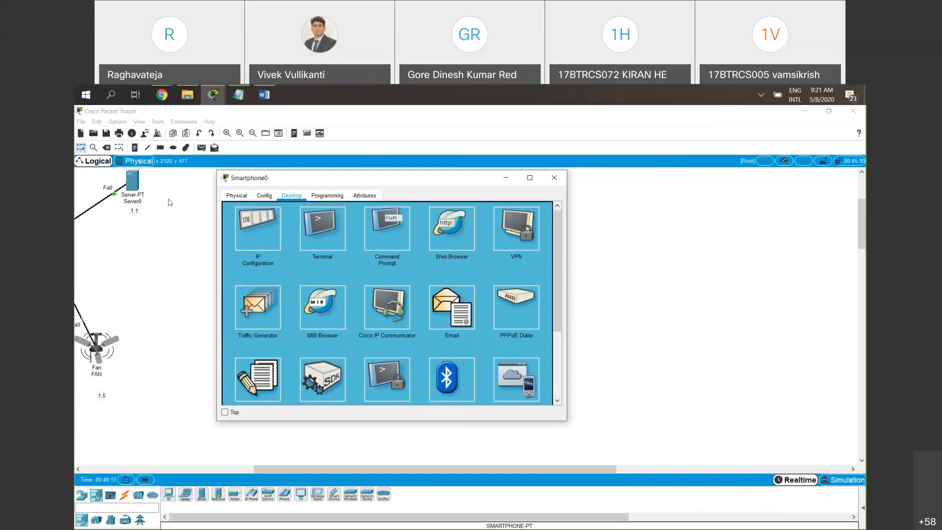
scroll(526, 364, "down", 1)
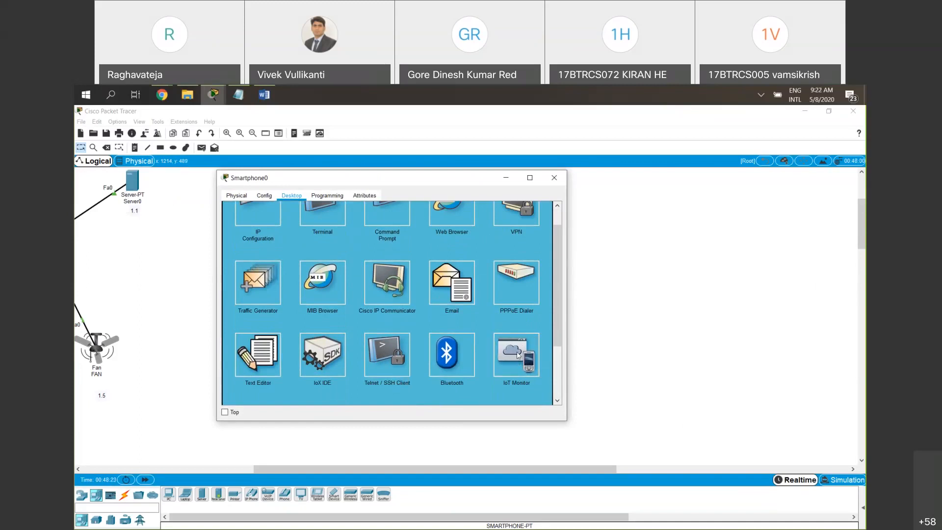
left_click(518, 355)
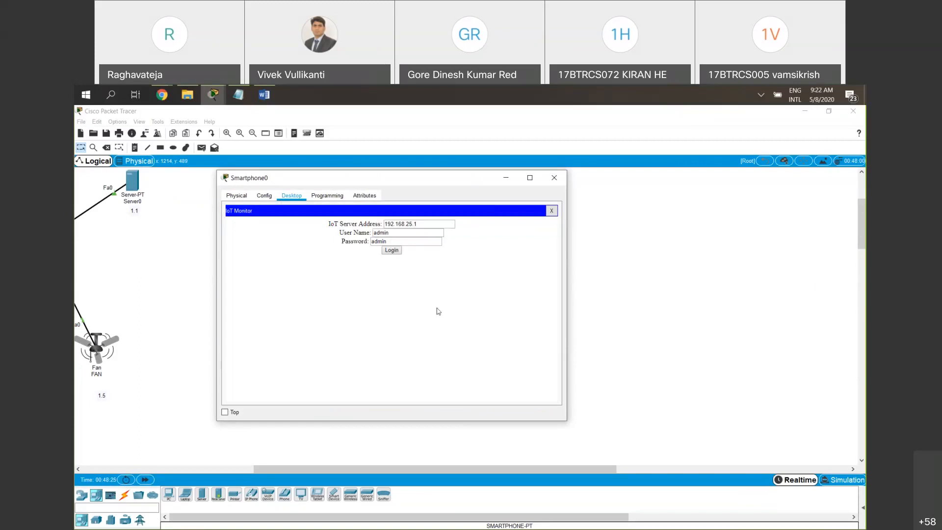
left_click_drag(428, 178, 440, 281)
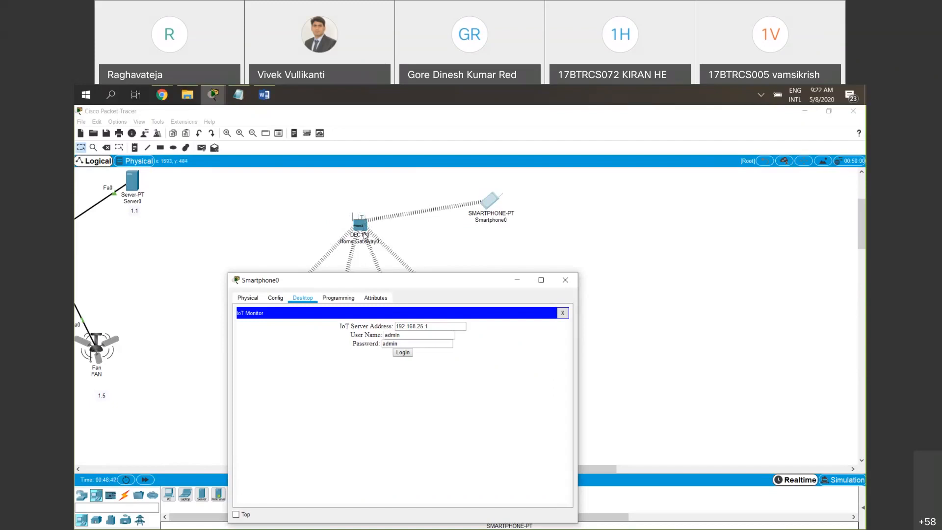
left_click(450, 325)
left_click_drag(430, 325, 395, 324)
left_click(359, 225)
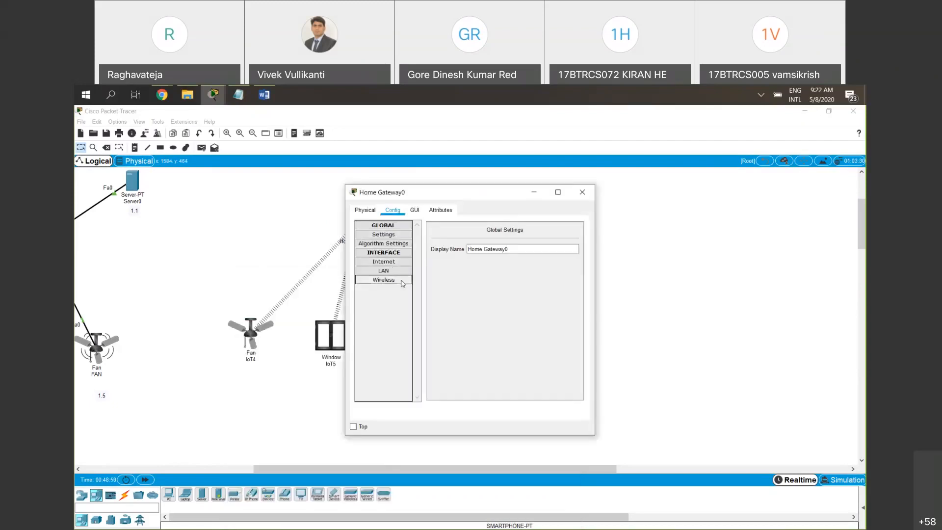
left_click(403, 280)
left_click(395, 262)
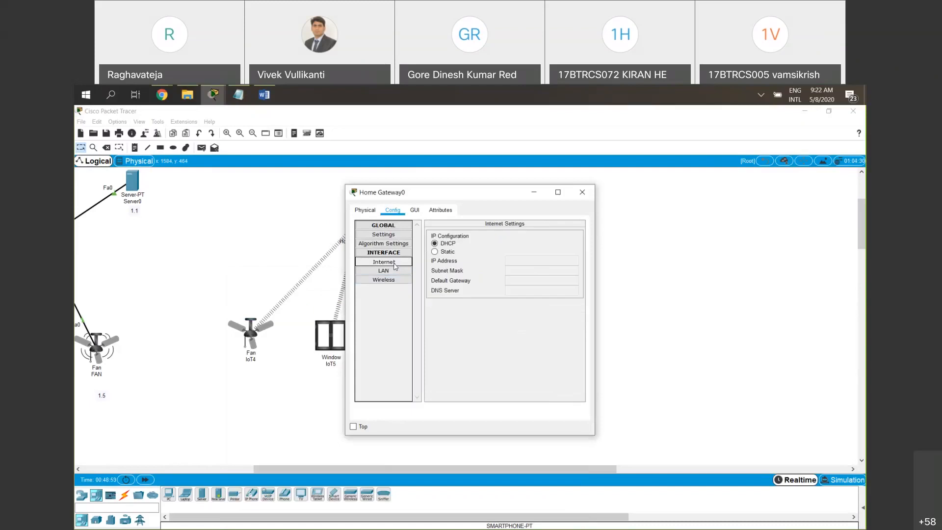
left_click(410, 271)
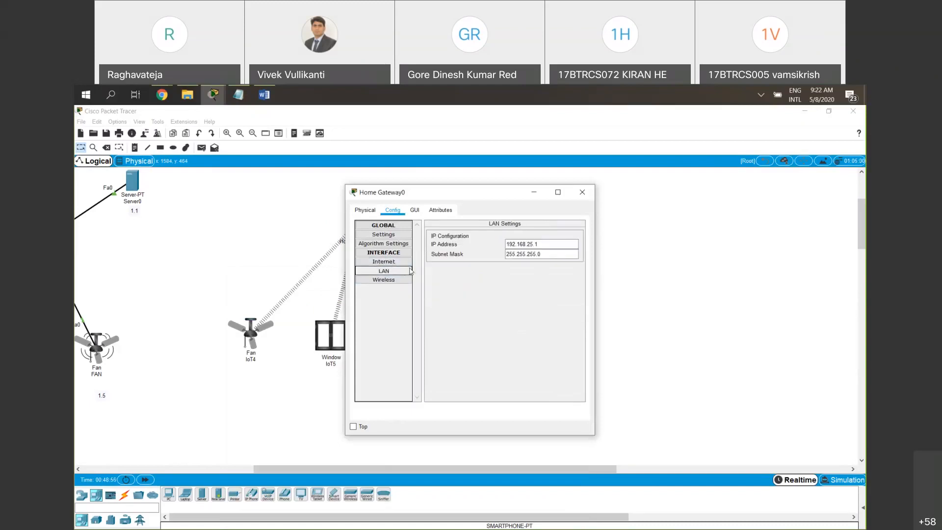
left_click(539, 244)
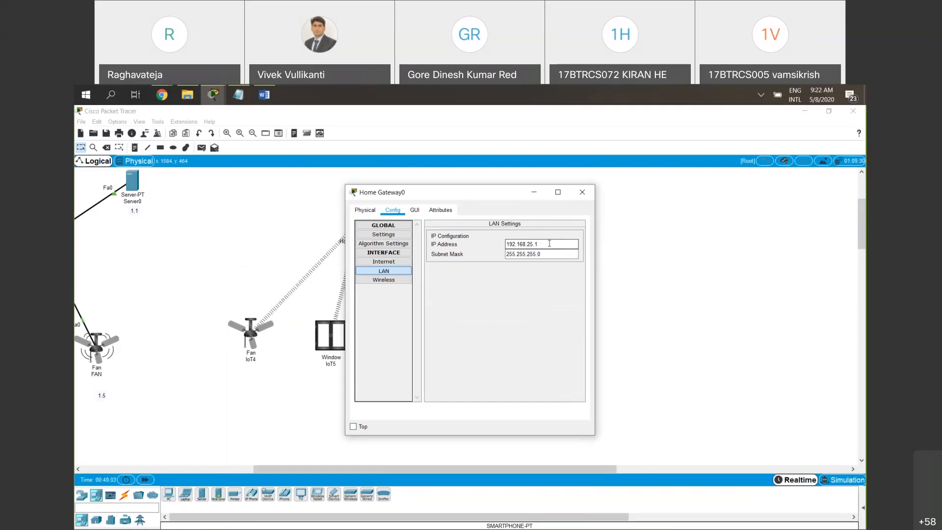
left_click(523, 244)
left_click_drag(542, 244, 478, 244)
left_click(581, 193)
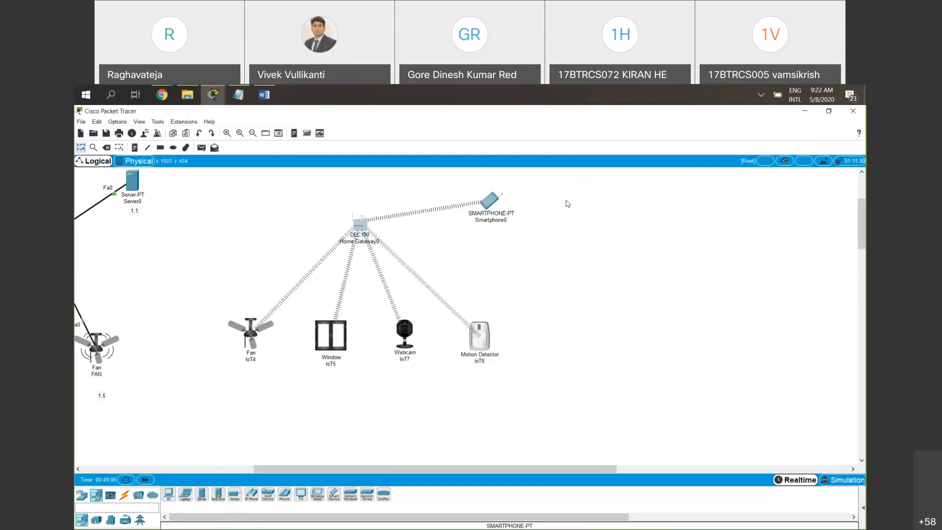
Reopen the smartphone's IoT Monitor and log in to the IoT server at 192.168.25.1 with the prefilled credentials
left_click(490, 201)
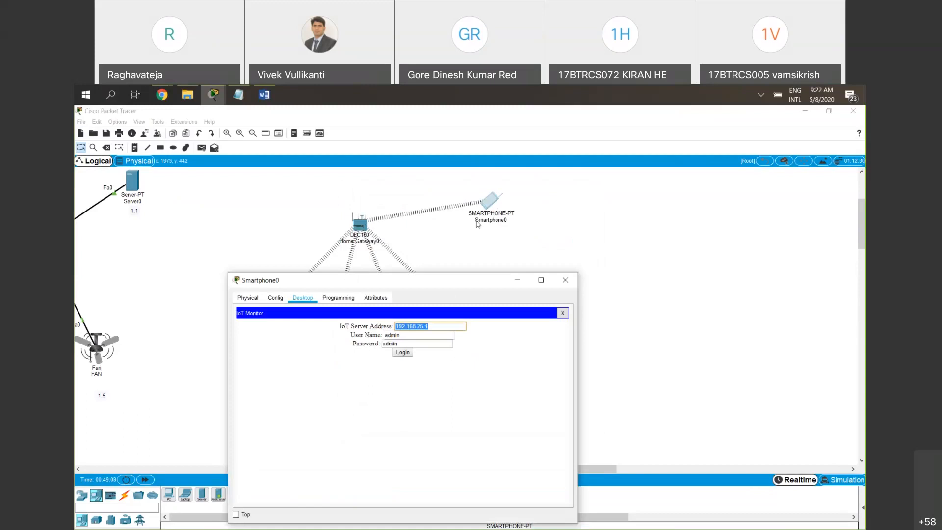
left_click(564, 278)
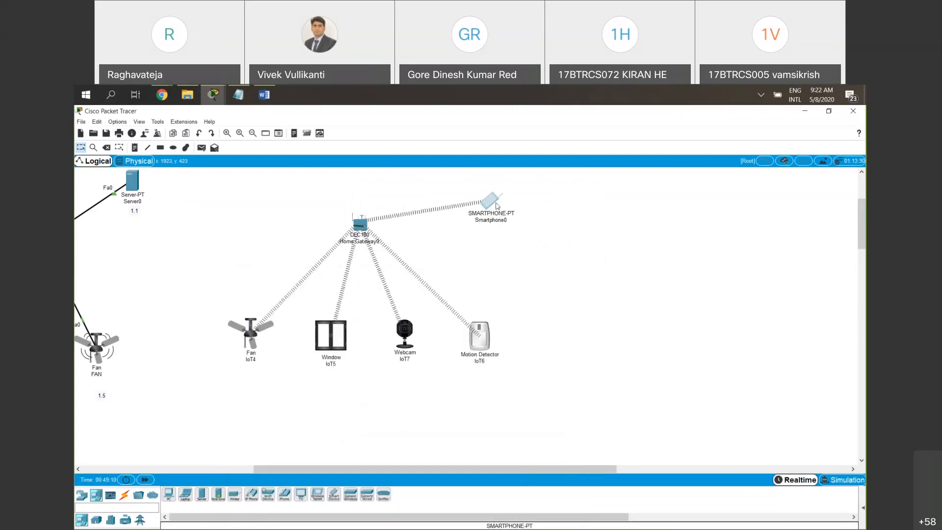
left_click(495, 203)
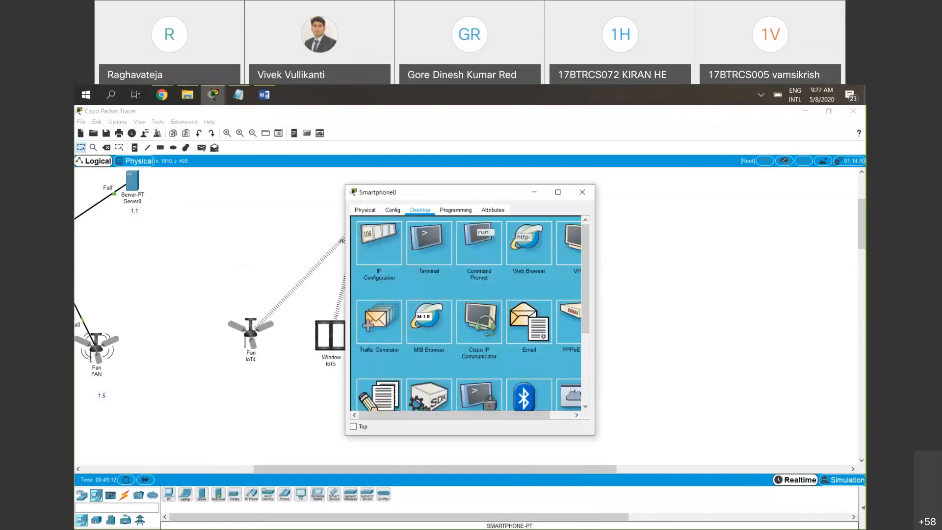
scroll(570, 395, "down", 2)
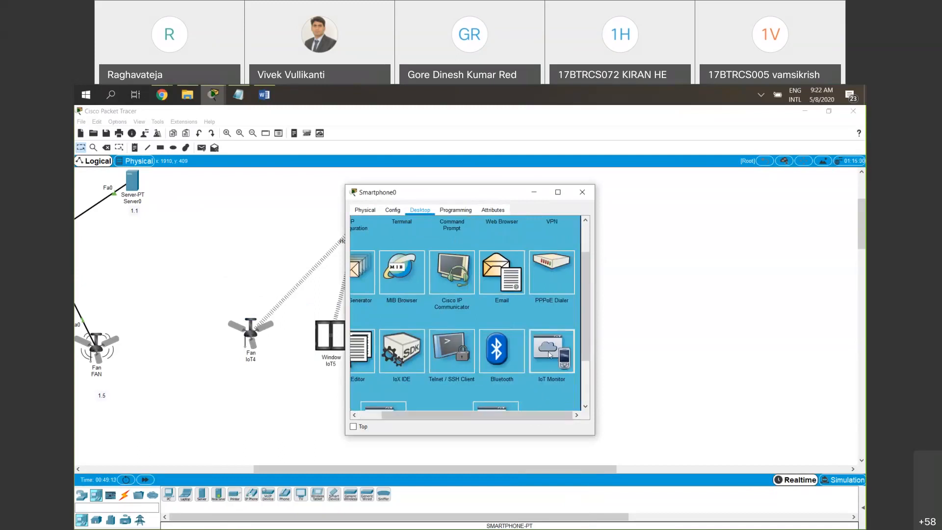
left_click(549, 355)
left_click(499, 239)
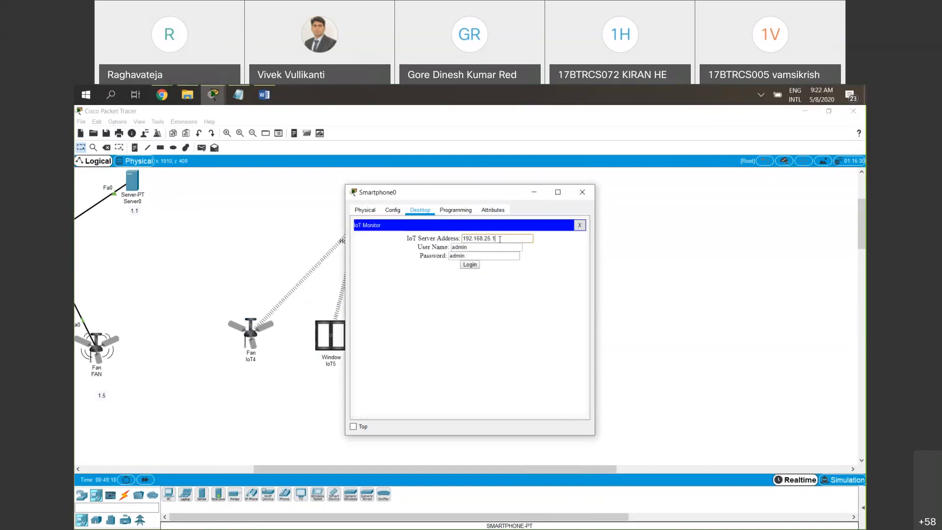
left_click_drag(499, 239, 459, 235)
left_click(497, 239)
left_click_drag(442, 193, 316, 267)
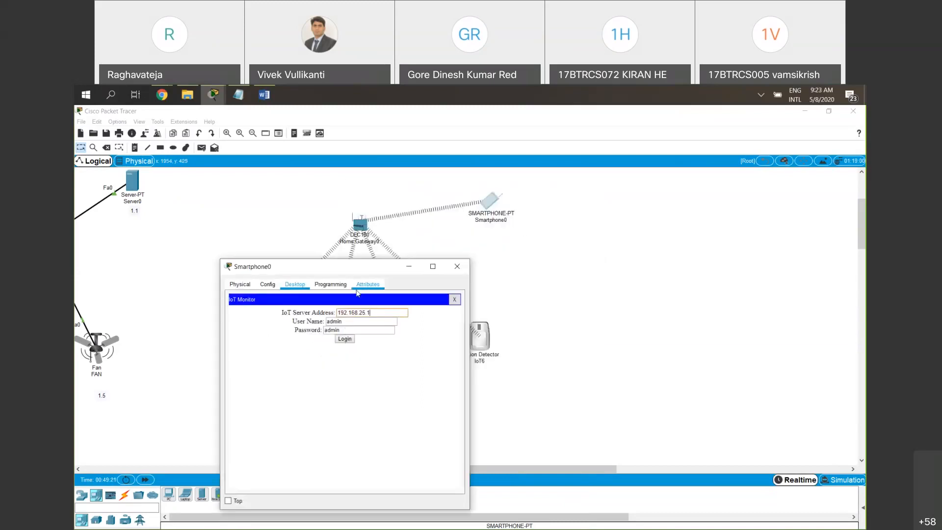
left_click(342, 341)
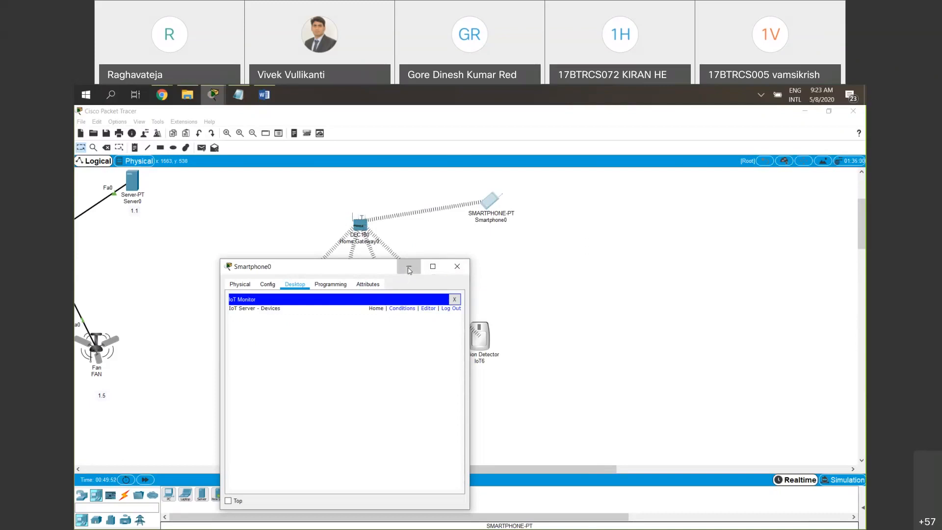
Minimize the smartphone window and register the wireless fan IoT4 with the Home Gateway as its IoT server
left_click(409, 269)
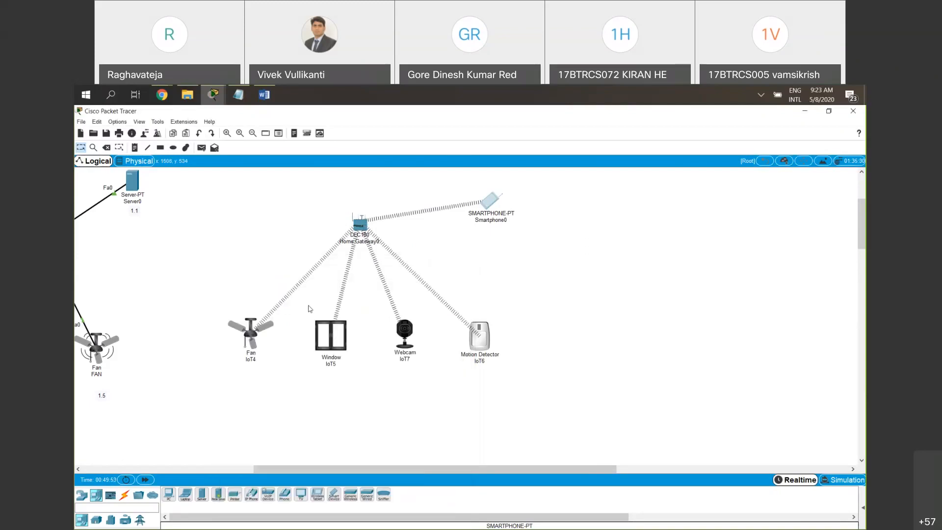
left_click(258, 332)
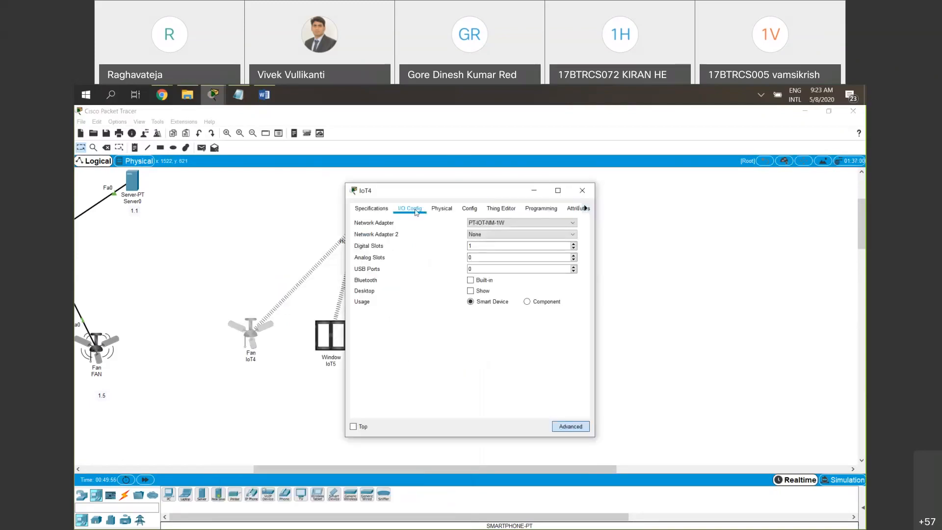
left_click(467, 209)
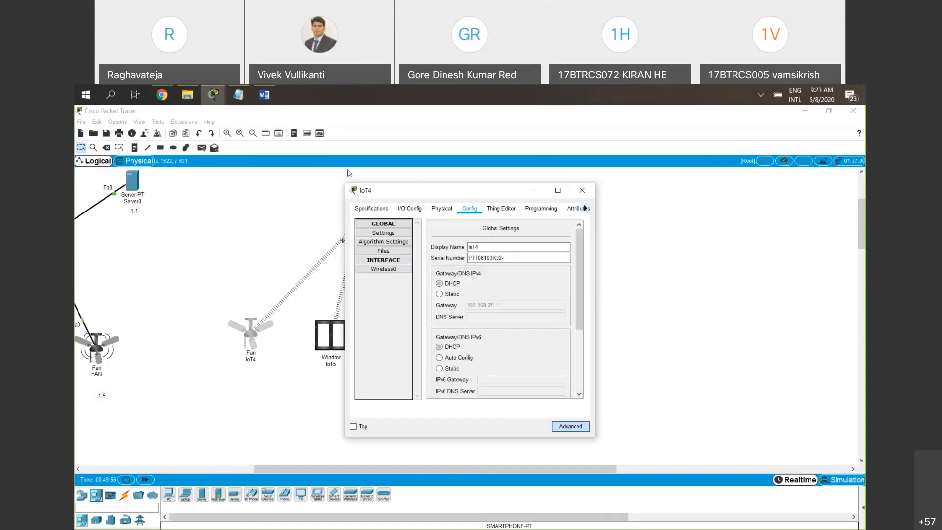
left_click_drag(466, 191, 342, 166)
scroll(382, 299, "down", 3)
scroll(378, 304, "down", 2)
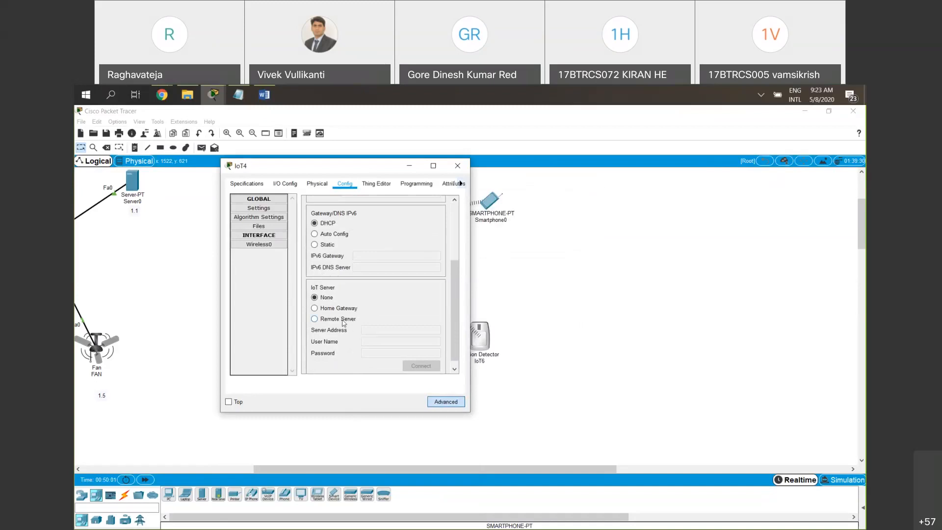
left_click(344, 311)
left_click(457, 165)
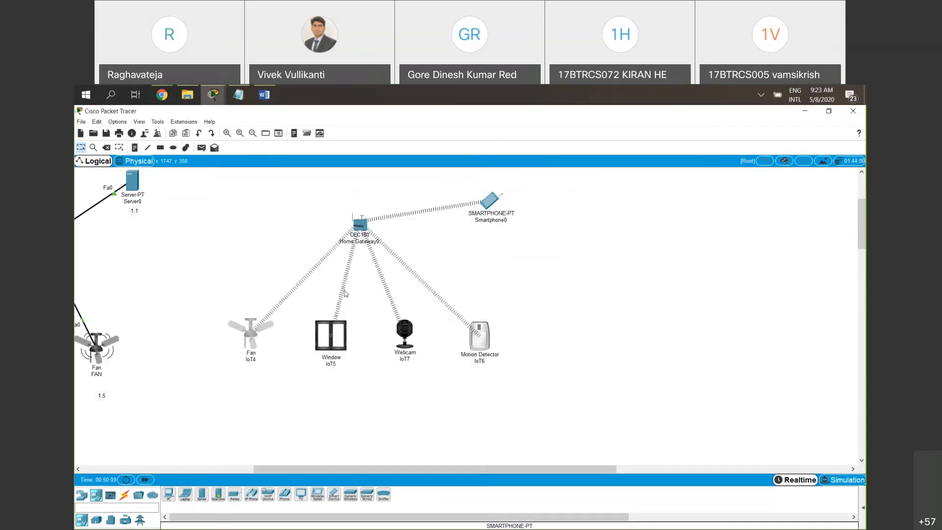
Set the IoT server of the window device IoT5 to Home Gateway and close its settings
left_click(330, 335)
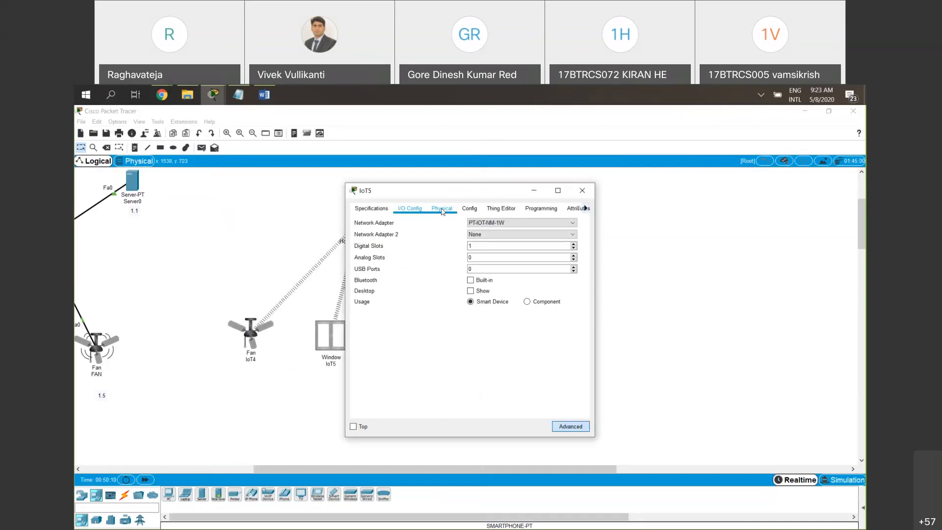
left_click(465, 209)
scroll(457, 358, "down", 2)
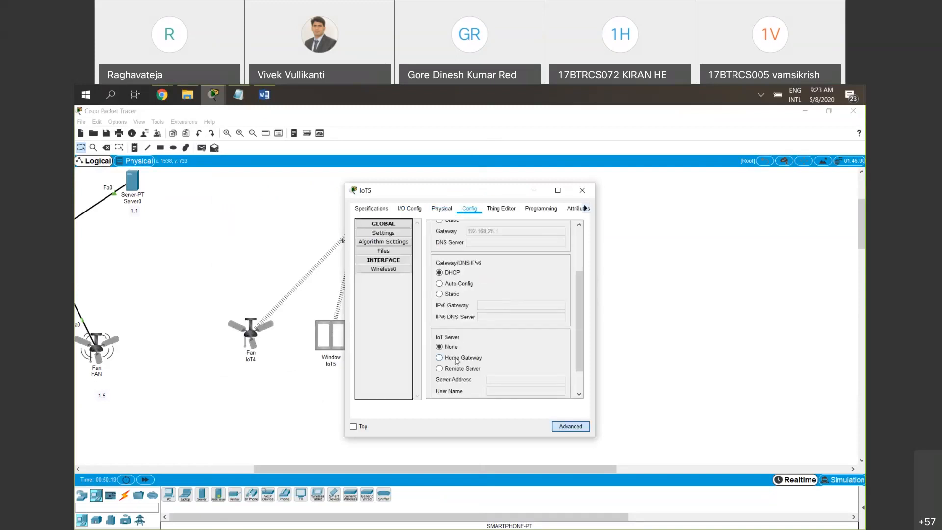
left_click(457, 361)
left_click(575, 195)
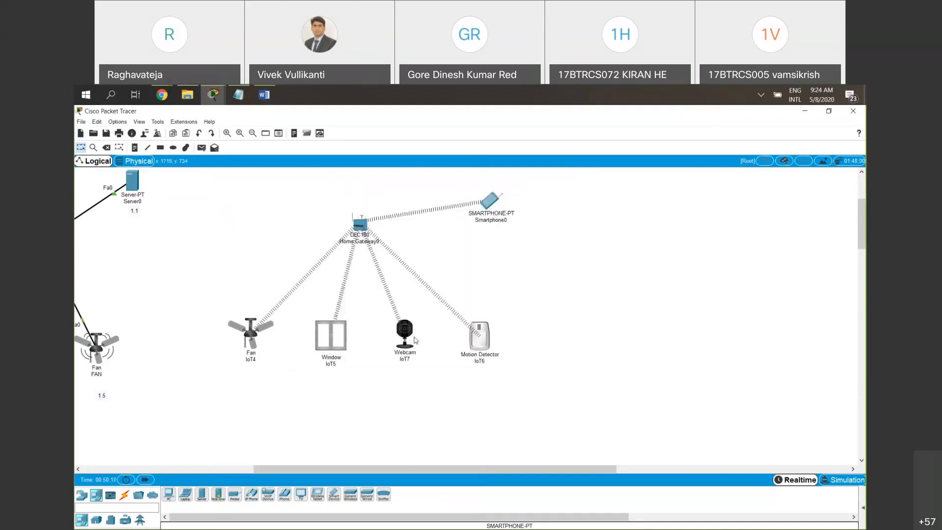
Set the IoT server of the webcam IoT7 to Home Gateway and close its settings
left_click(407, 324)
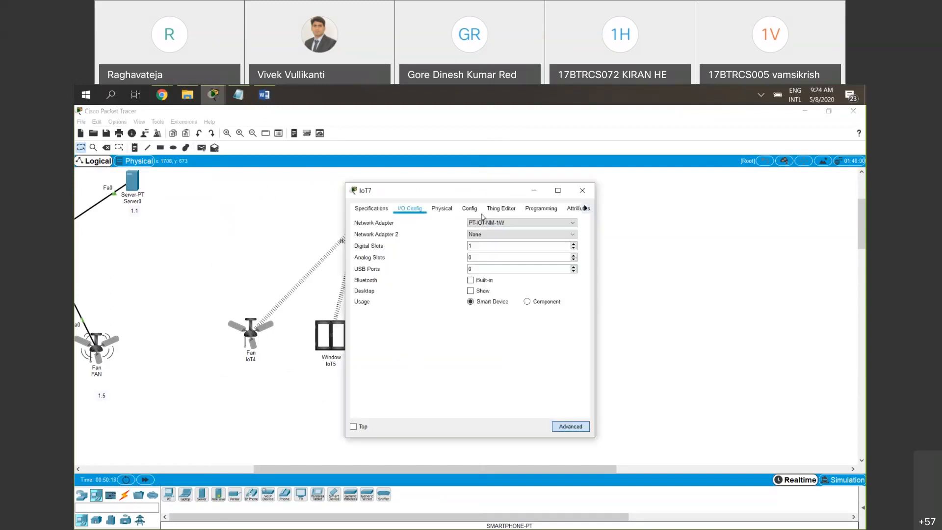
left_click(467, 210)
left_click(463, 334)
left_click(582, 191)
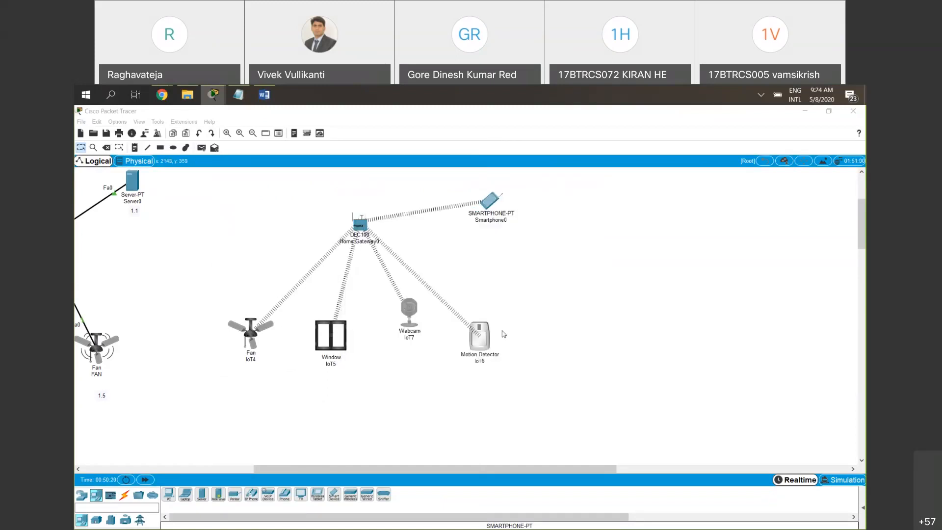
Set the IoT server of the motion detector IoT6 to Home Gateway and close its settings
left_click(479, 335)
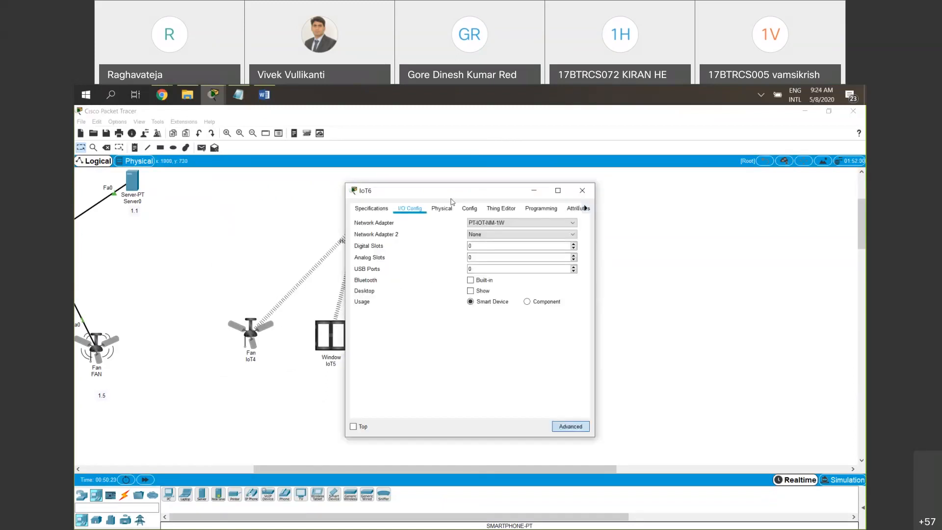
left_click(469, 209)
scroll(456, 366, "down", 2)
left_click(452, 381)
left_click(578, 196)
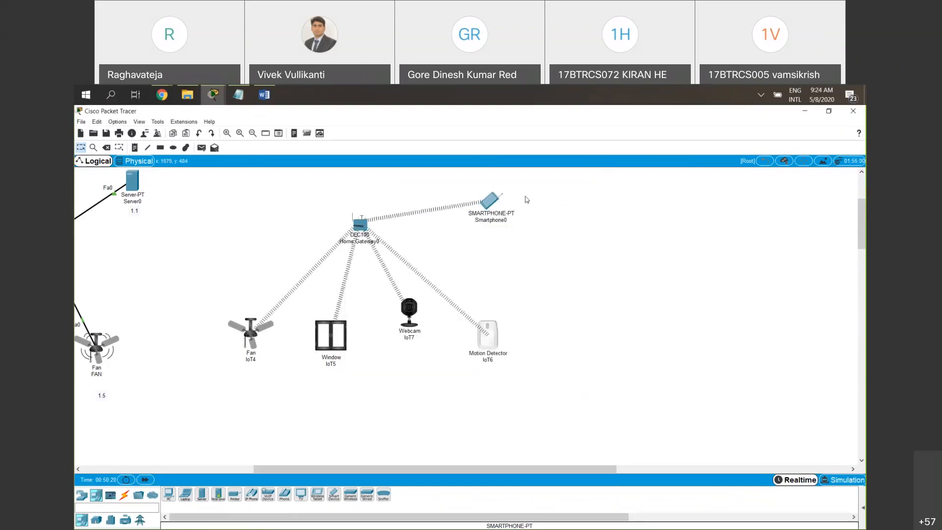
Reopen the smartphone's IoT Monitor, place it clear of the wireless devices and check the registered device list
left_click(491, 201)
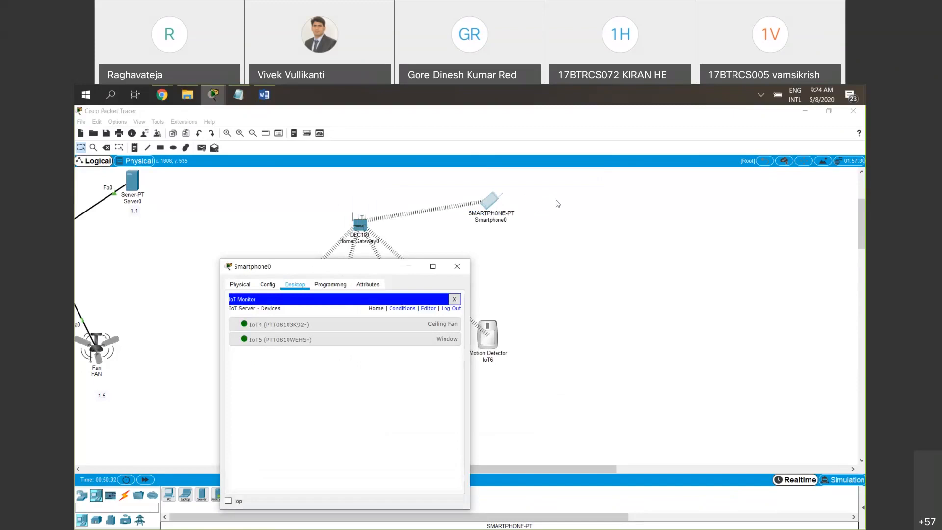
left_click_drag(305, 273, 519, 203)
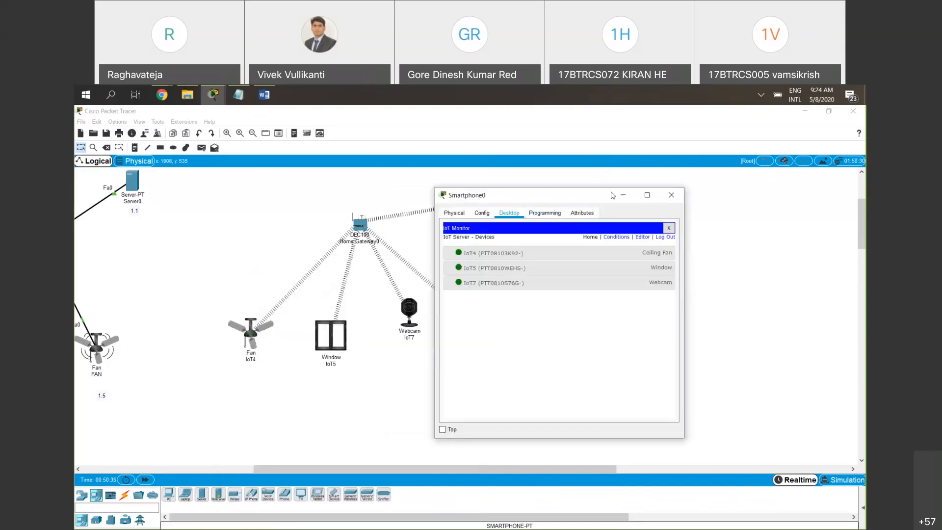
left_click_drag(612, 194, 663, 194)
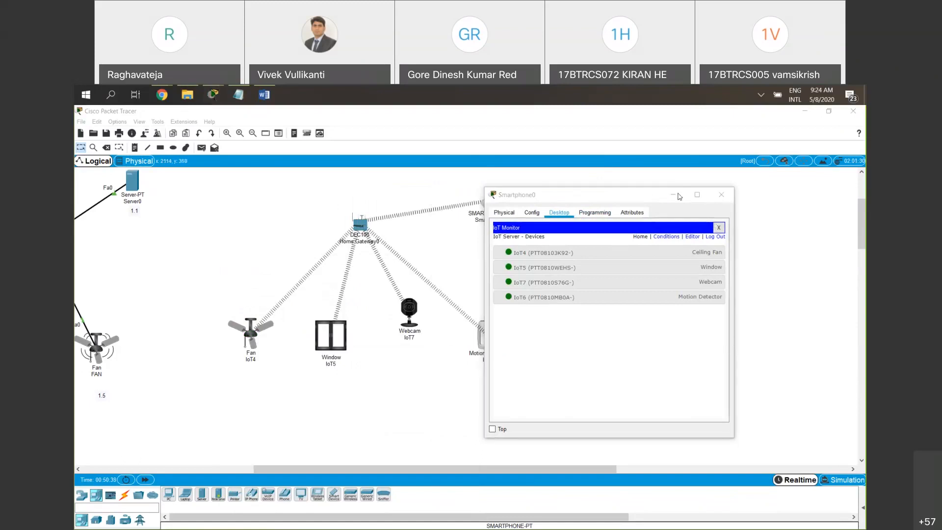
left_click_drag(578, 198, 613, 194)
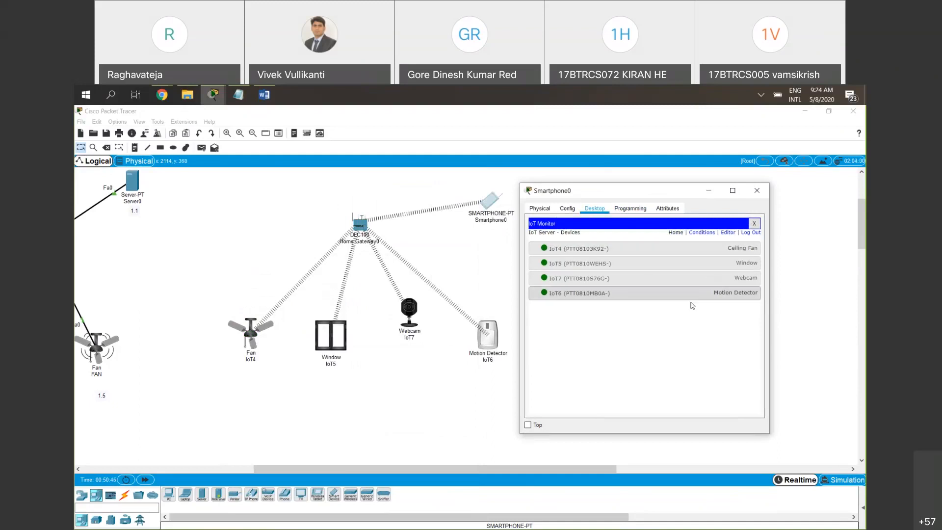
Test the ceiling fan from the IoT Monitor by setting its status to High, Low and finally Off
left_click(677, 251)
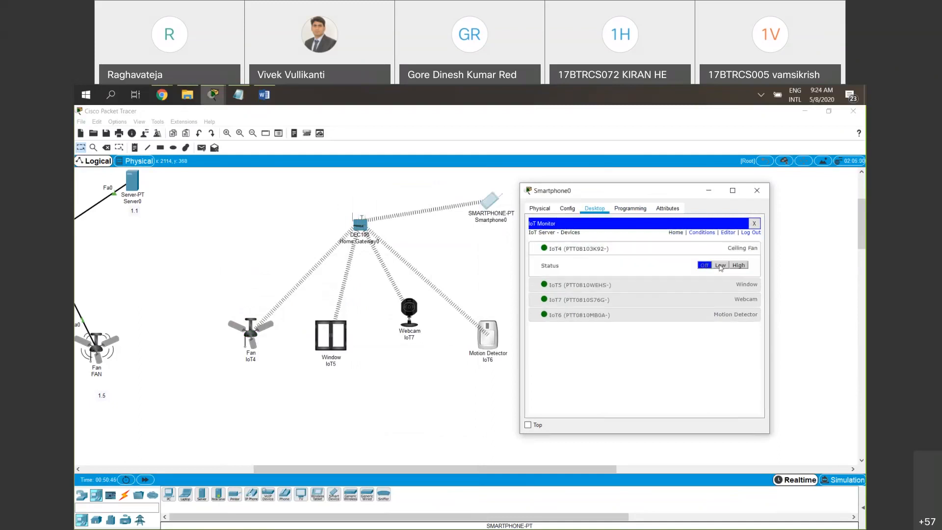
left_click(737, 268)
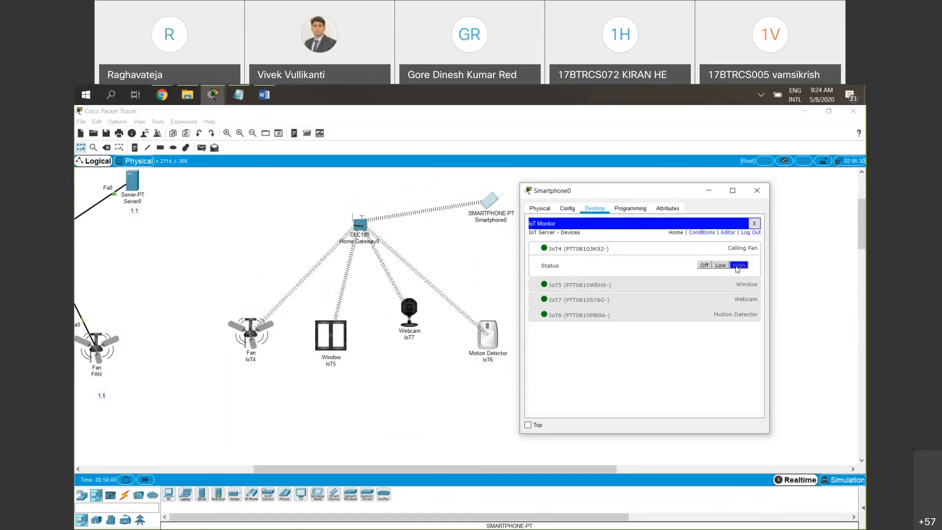
left_click(722, 265)
left_click(706, 265)
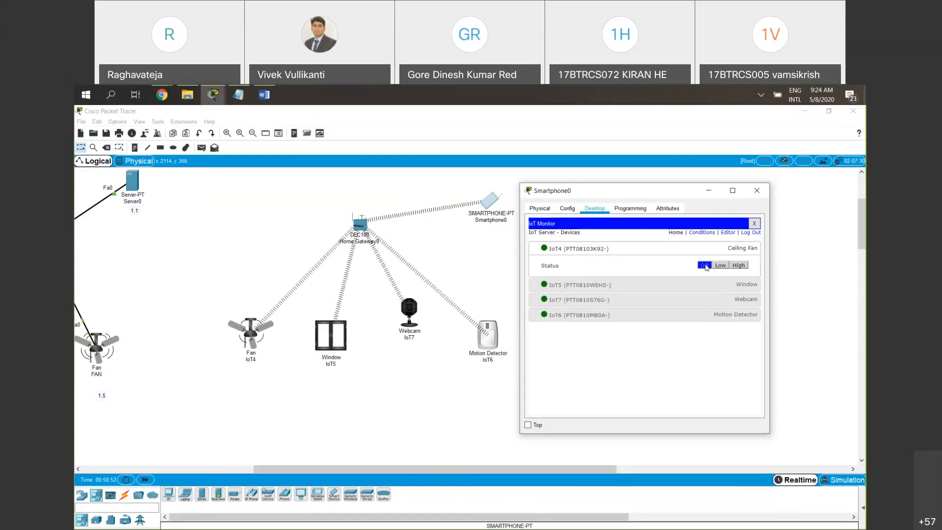
Expand the window, webcam and motion detector entries in the IoT Monitor, trying the On controls of the window and webcam
left_click(741, 287)
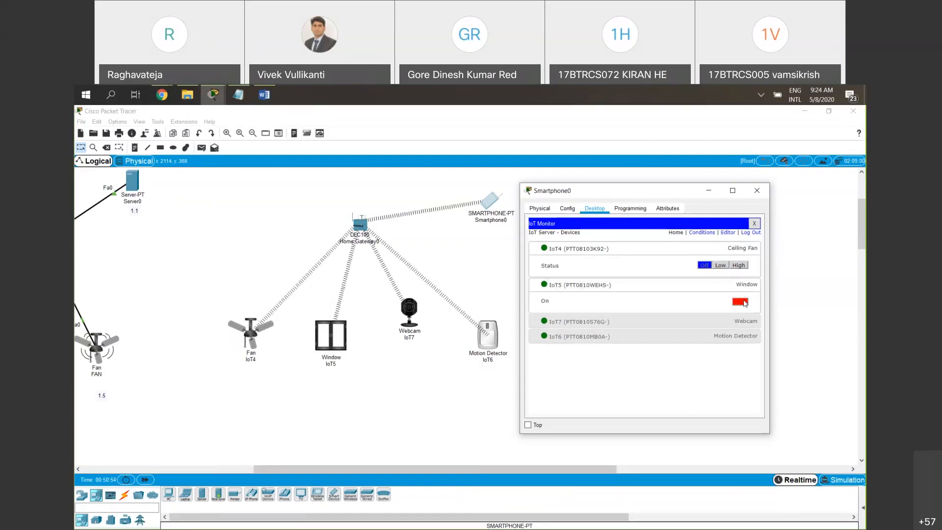
left_click(743, 302)
left_click(739, 322)
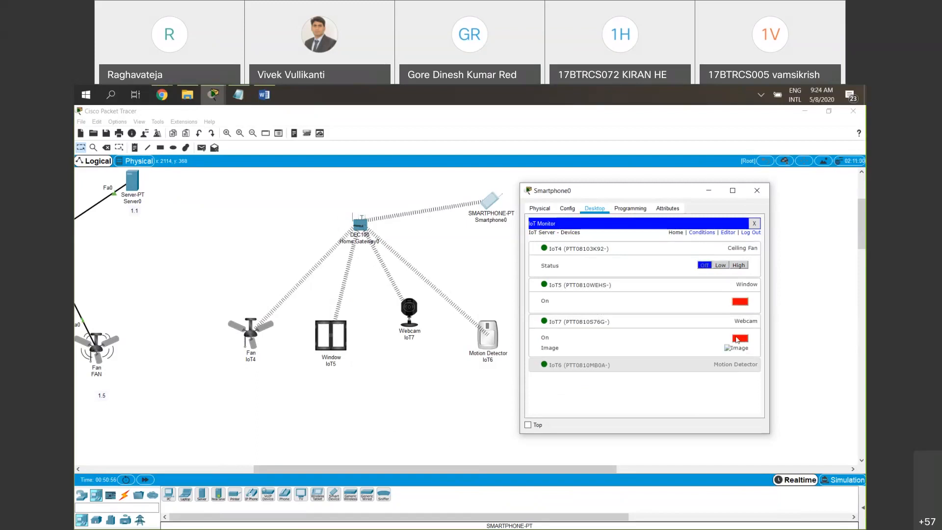
left_click(739, 338)
left_click_drag(679, 191, 671, 141)
left_click(723, 319)
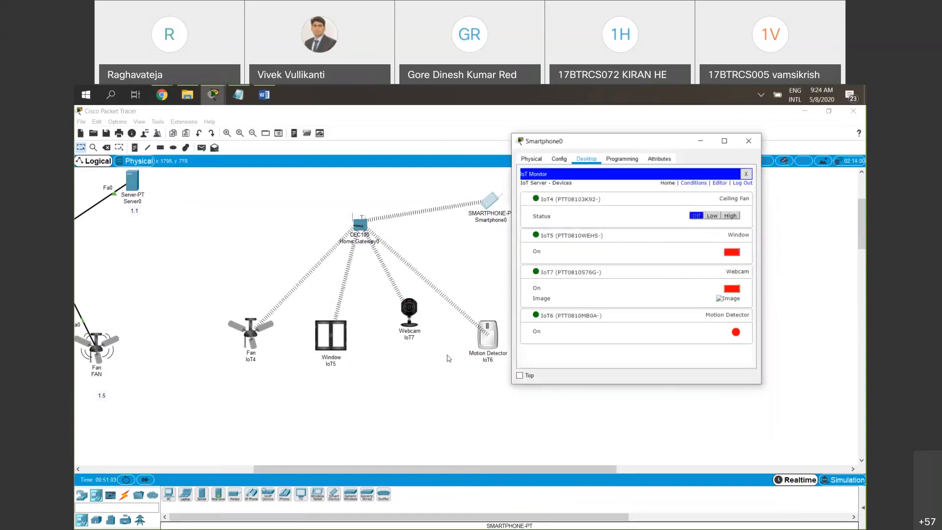
Trigger the motion detector in the workspace and compare the result with its status in the smartphone's IoT Monitor
left_click(465, 413)
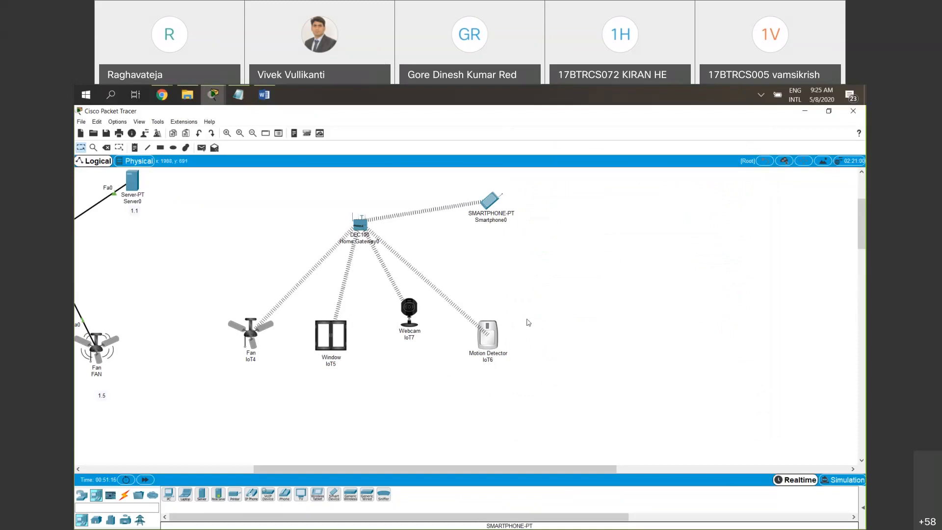
key("alt")
mouse_move(489, 337)
left_click(793, 323)
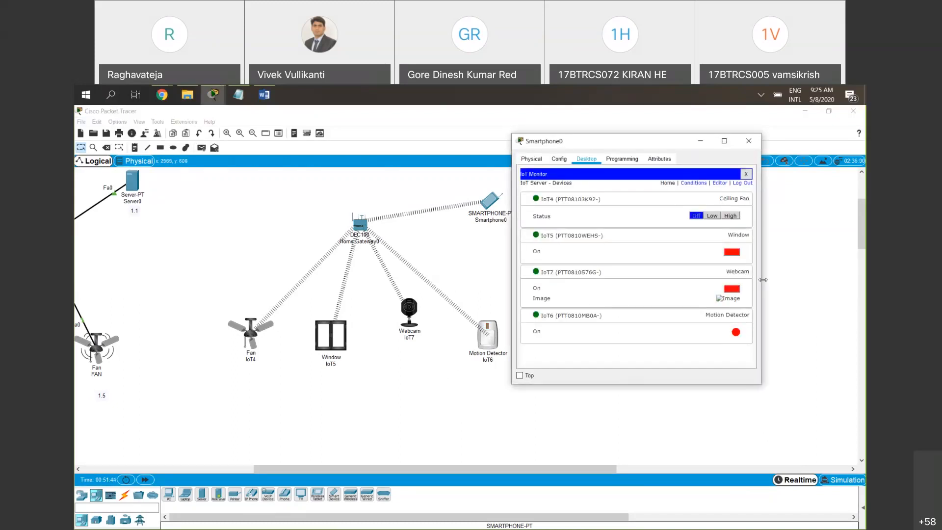
left_click(770, 392)
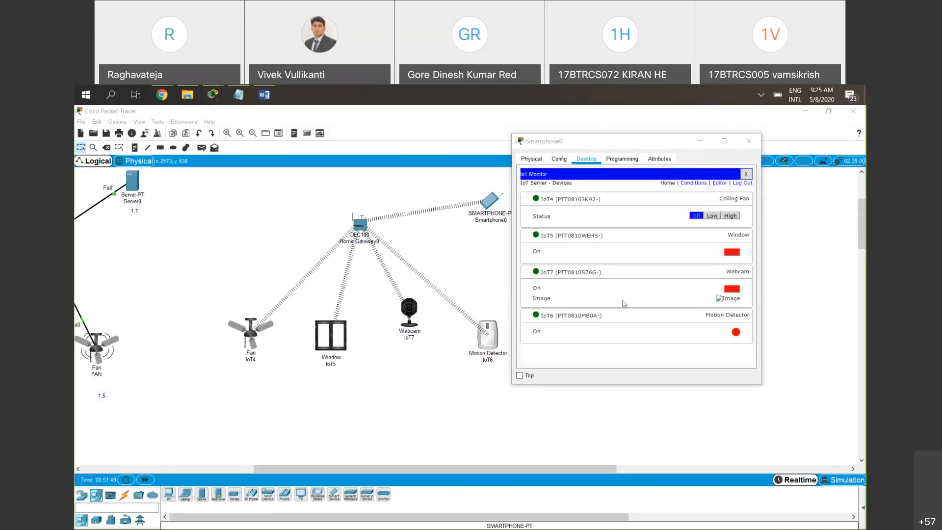
left_click(694, 183)
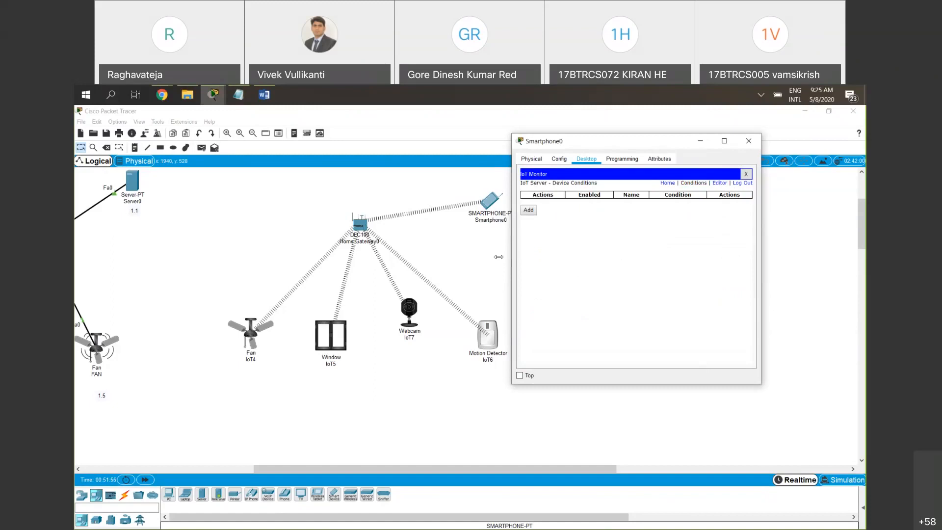
left_click_drag(468, 253, 469, 253)
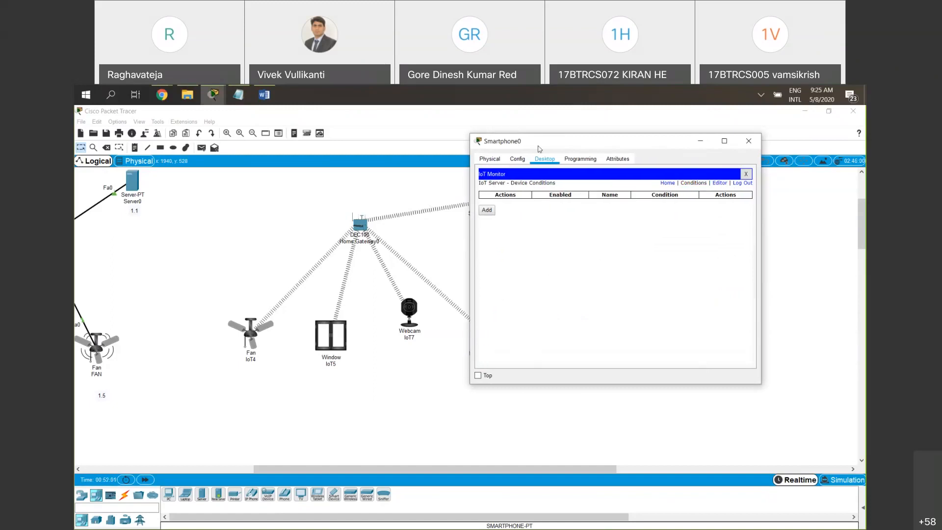
Rename the wireless fan connected to the home gateway as FAN-1
left_click(281, 411)
left_click(250, 359)
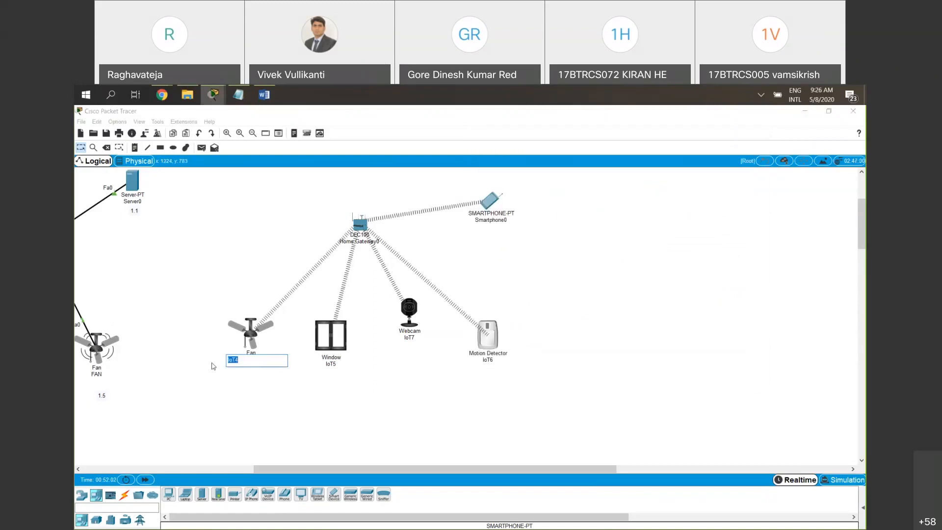
type("FAN")
left_click(340, 366)
left_click(510, 335)
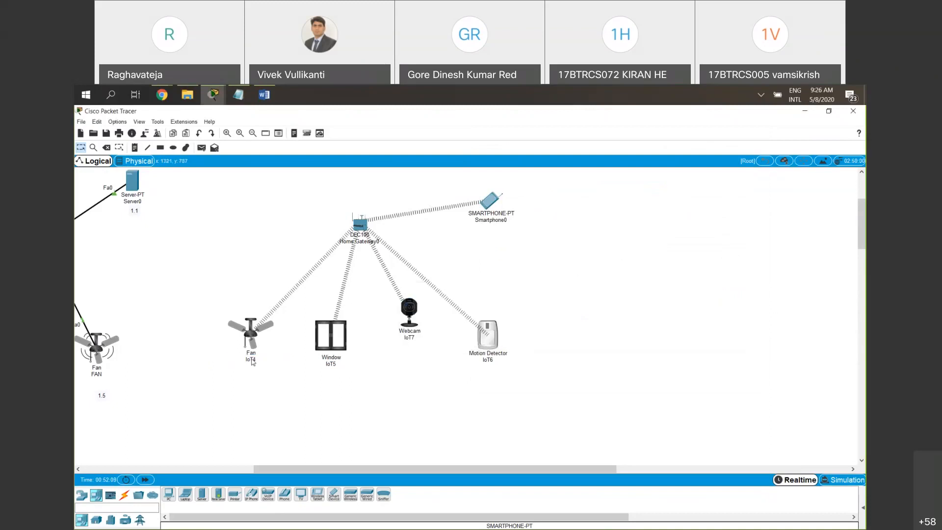
left_click(255, 361)
left_click_drag(254, 362, 228, 360)
key("BackSpace")
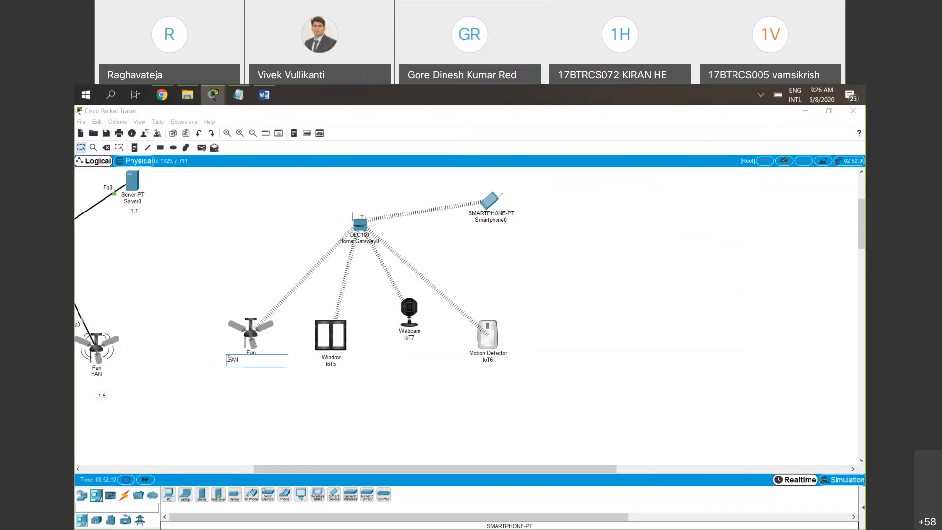
Rename the wireless window device as W-1 and the webcam as WC-1
left_click(331, 364)
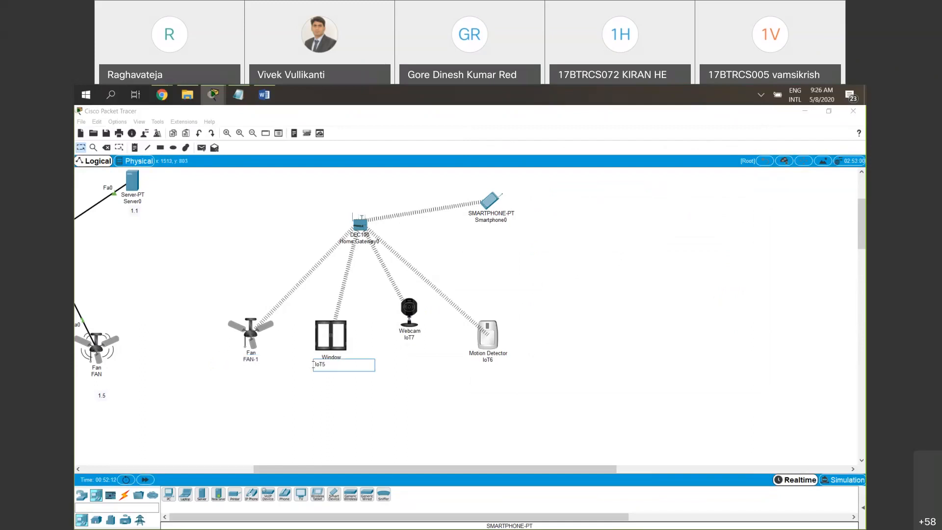
type("W-1")
left_click(411, 338)
type("WC-1")
Rename the wireless motion detector as MD-1
left_click(491, 359)
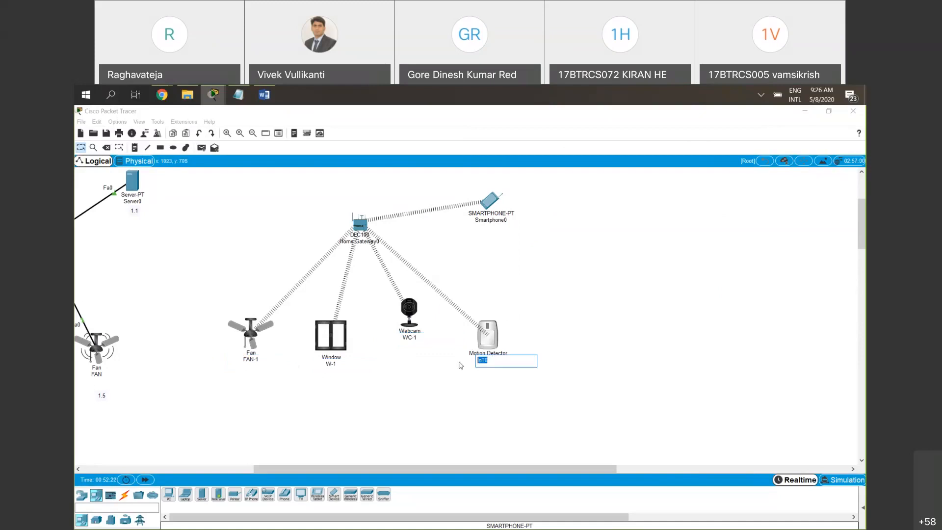
type("MD-1")
left_click(504, 394)
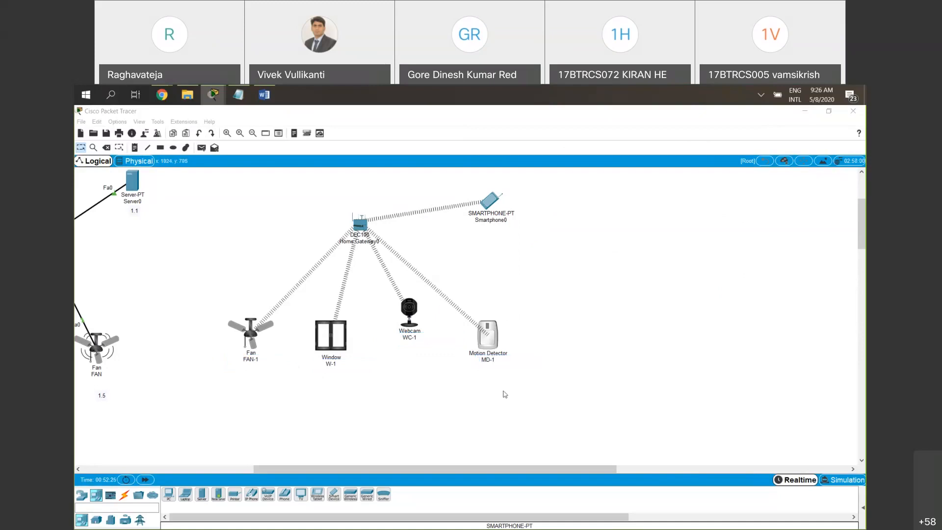
Return to the smartphone's IoT Monitor and add a new condition rule named W-ON
left_click(490, 202)
left_click(486, 211)
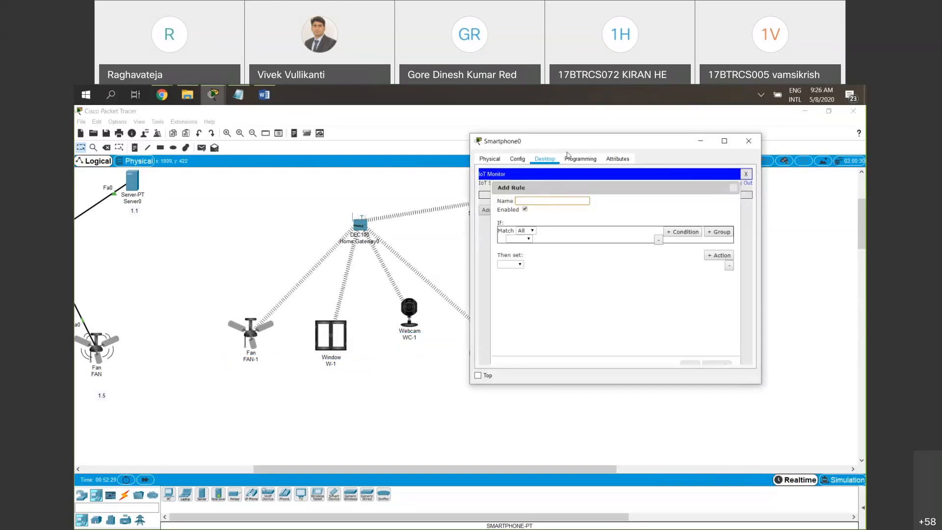
type("W-ON")
left_click(814, 405)
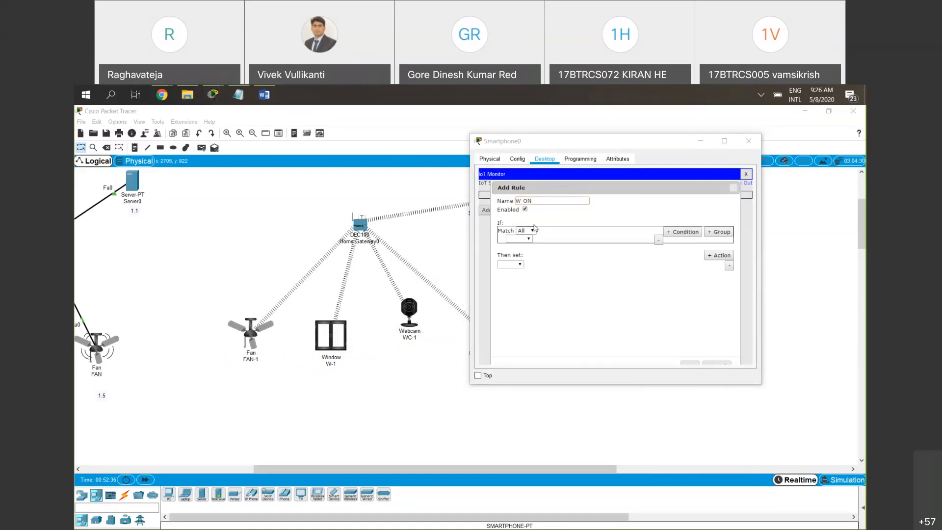
Set the W-ON rule's condition to motion detector MD-1 with On is true
left_click(529, 239)
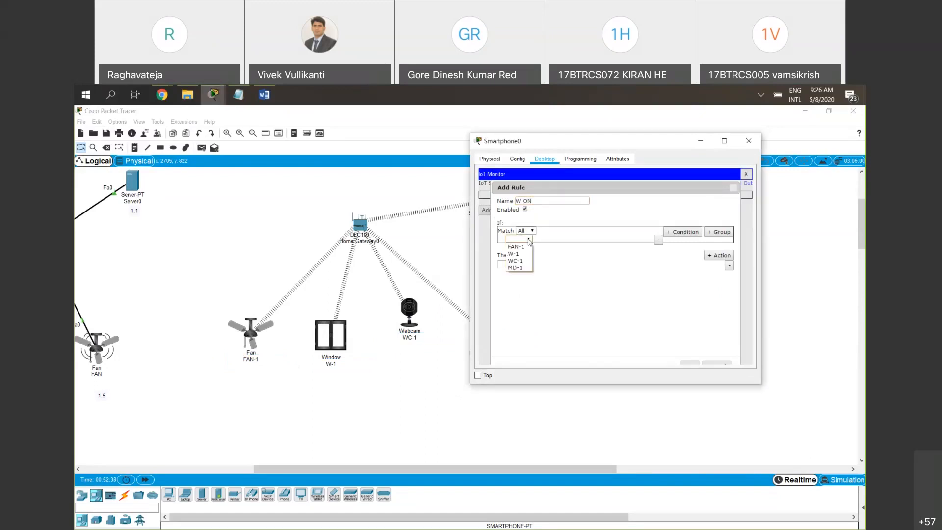
left_click(817, 410)
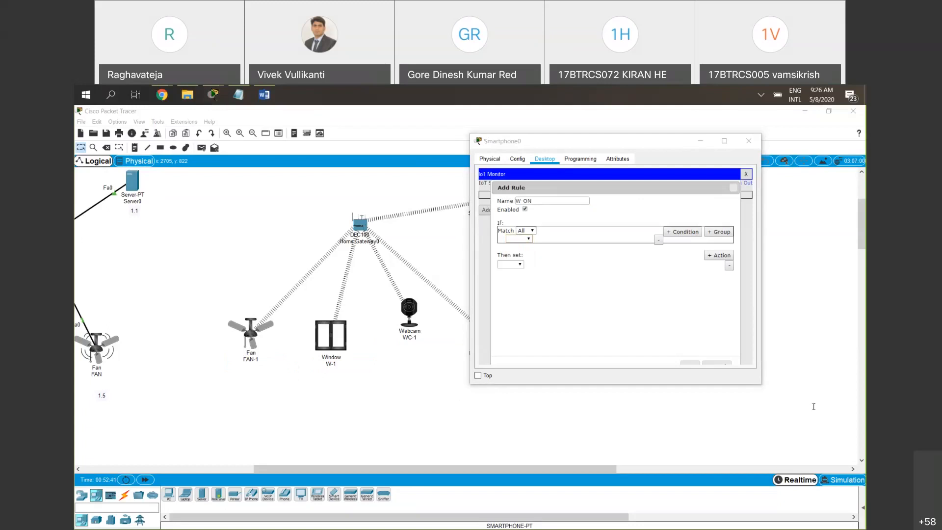
left_click(526, 239)
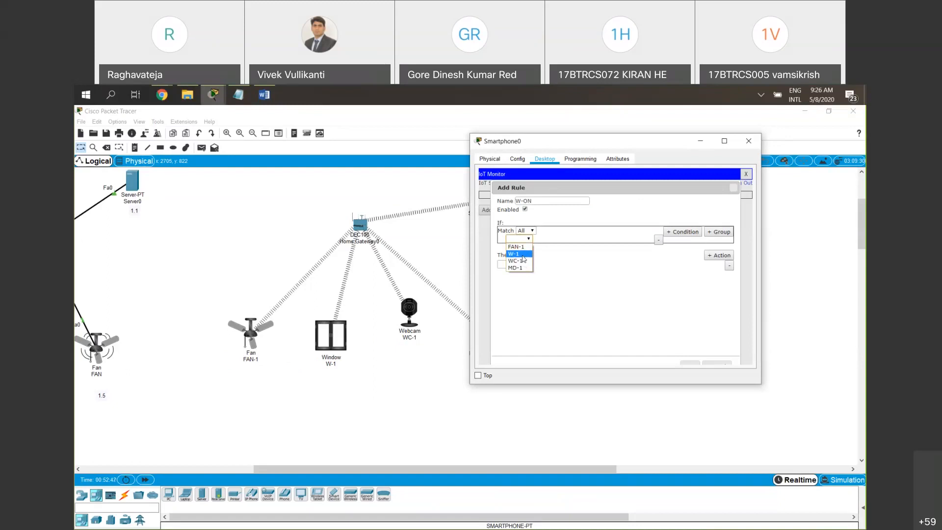
left_click(688, 158)
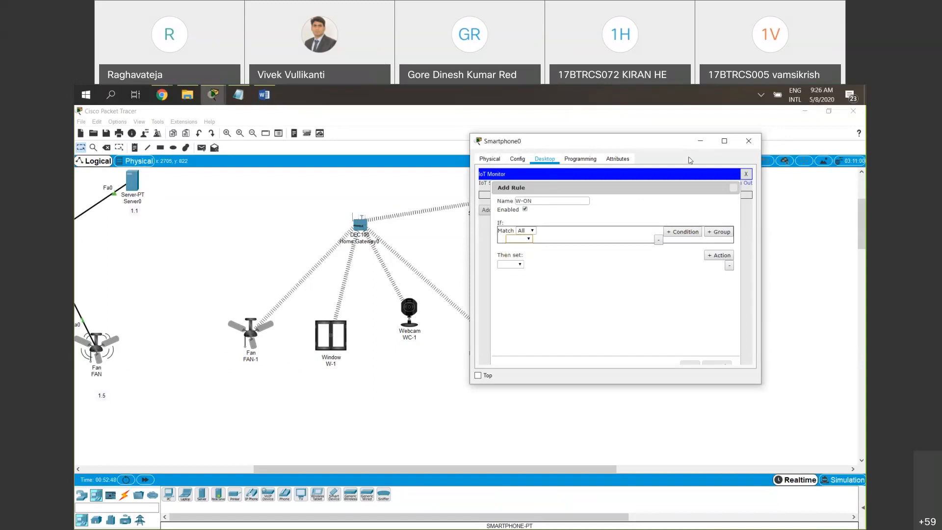
left_click(528, 238)
left_click(516, 268)
left_click(547, 238)
left_click(548, 247)
Set the W-ON rule's action to turn window W-1 On to true, and save the rule
left_click(513, 265)
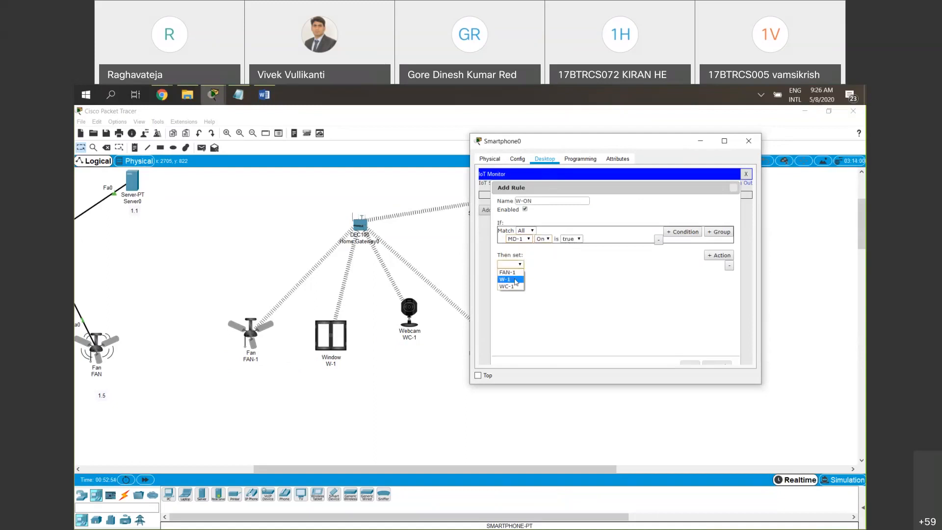
left_click(515, 280)
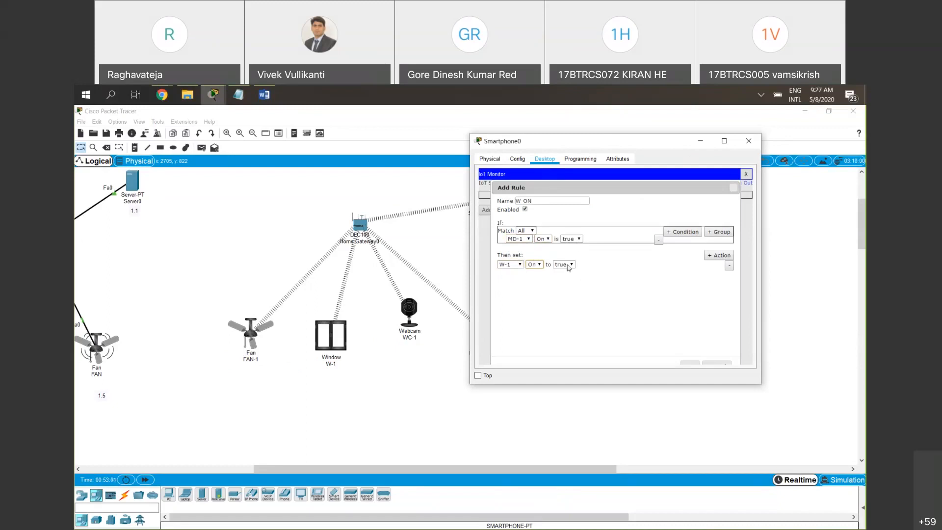
left_click(691, 363)
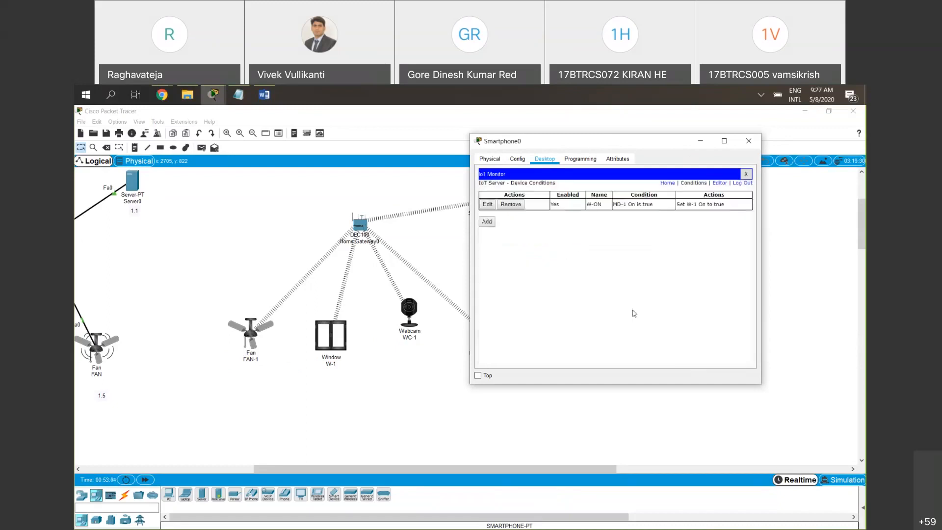
Add a second rule named W- C with the condition that MD-1 On is false
left_click(487, 222)
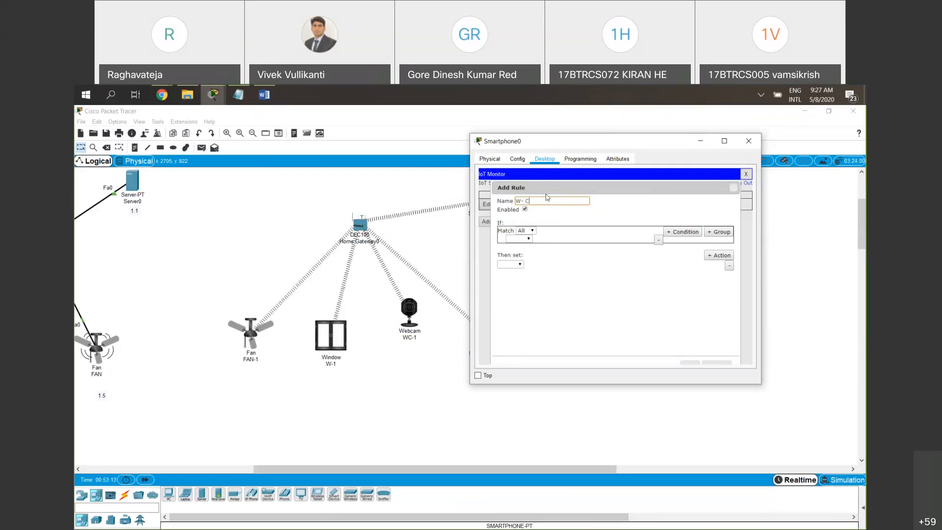
left_click(520, 238)
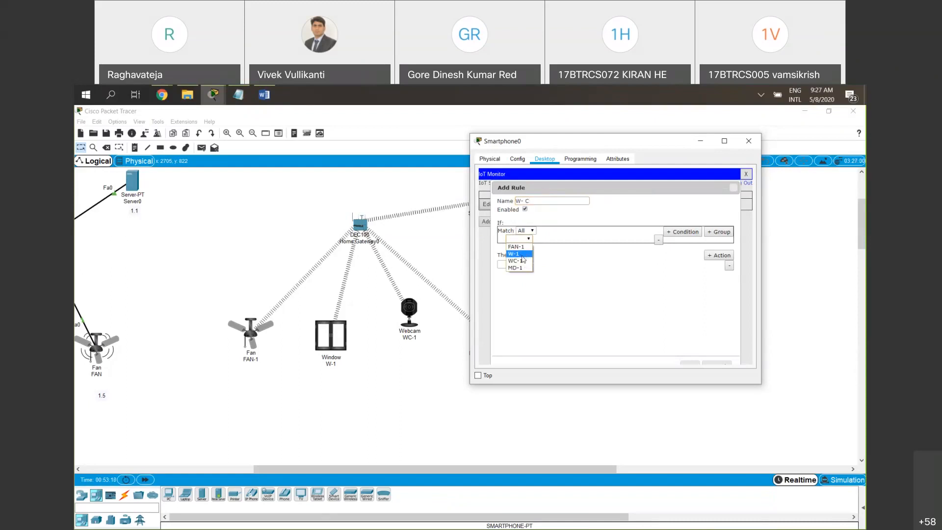
left_click(520, 267)
left_click(547, 238)
left_click(542, 247)
left_click(579, 239)
left_click(570, 252)
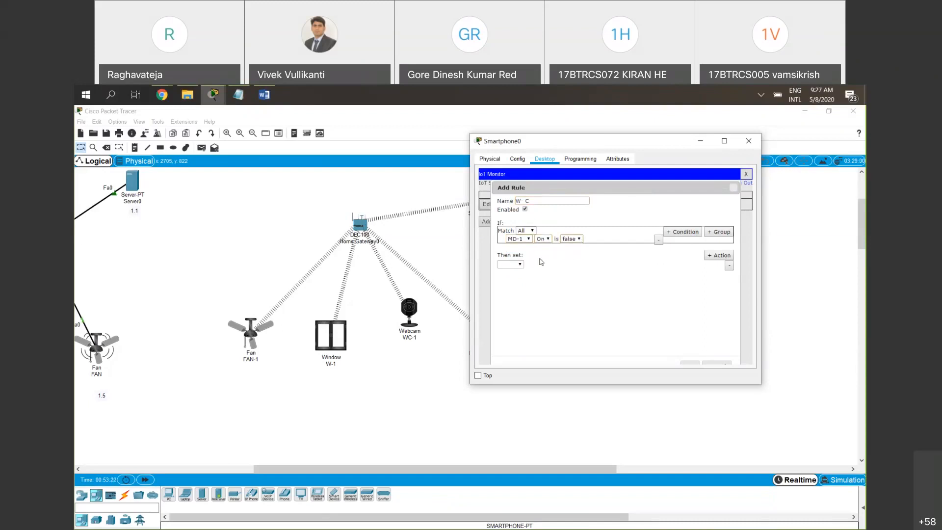
Set the W- C rule's action to W-1 On to false, and save the rule
left_click(520, 264)
left_click(510, 279)
left_click(534, 264)
left_click(532, 273)
left_click(562, 265)
left_click(562, 279)
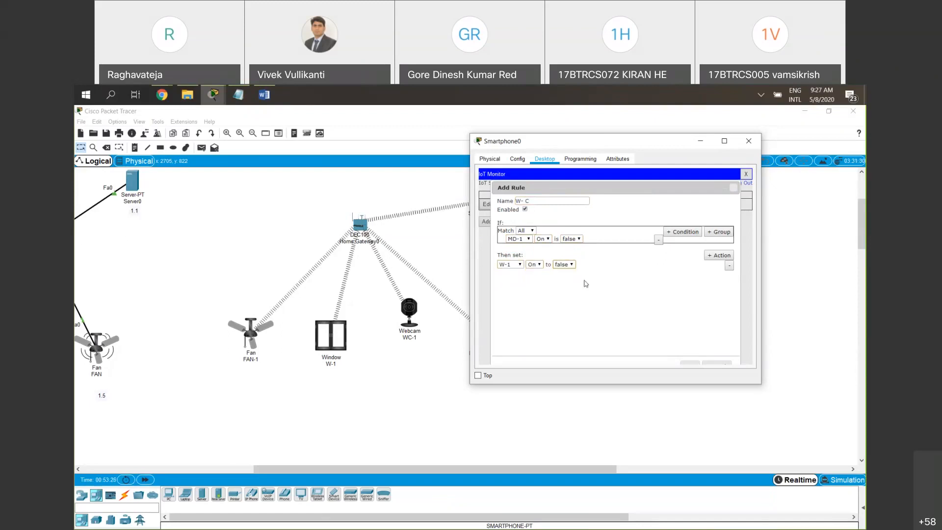
left_click(689, 364)
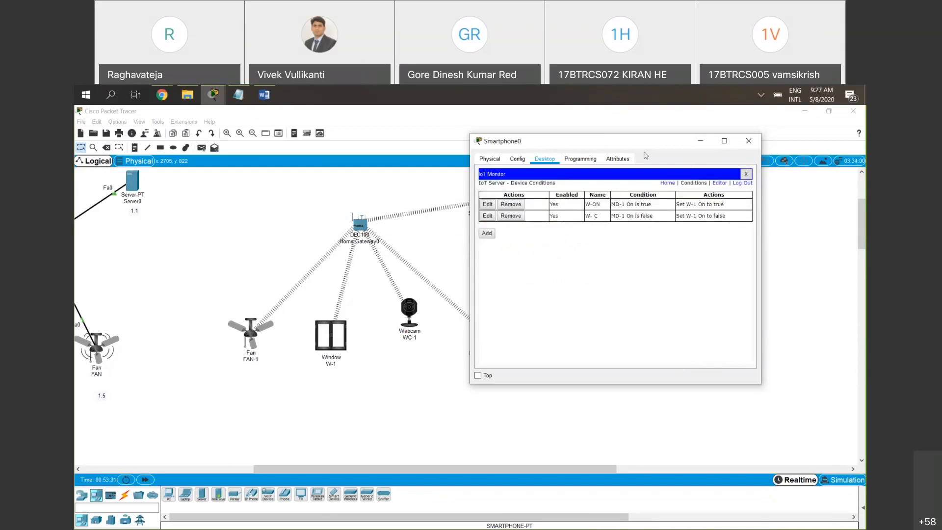
left_click_drag(640, 148, 605, 148)
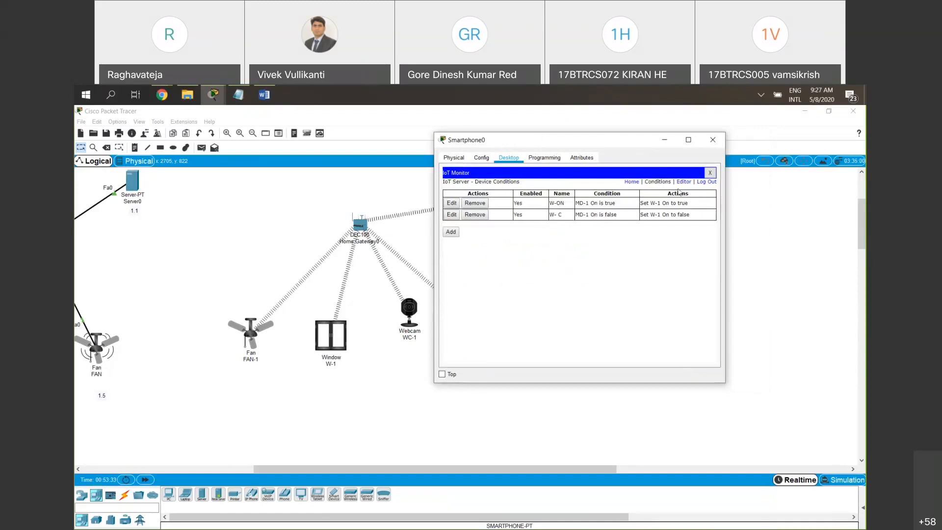
left_click(631, 182)
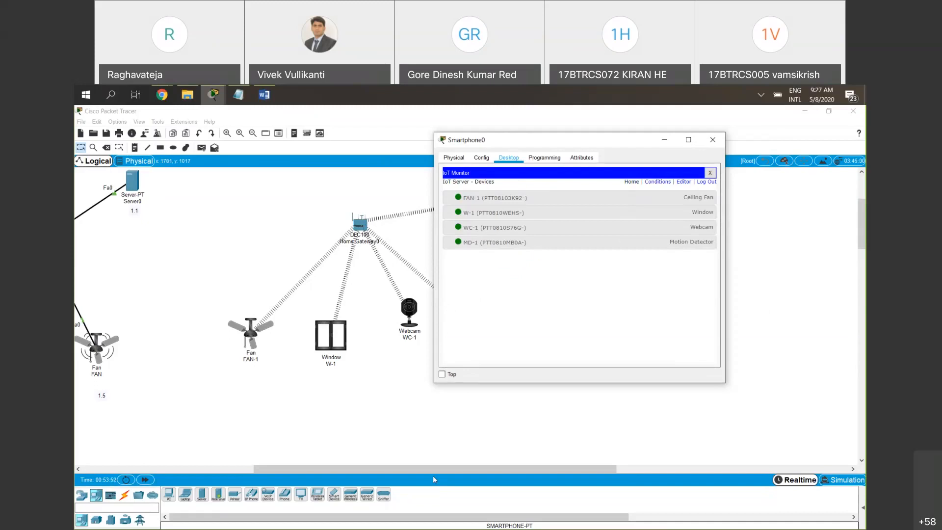
left_click(540, 489)
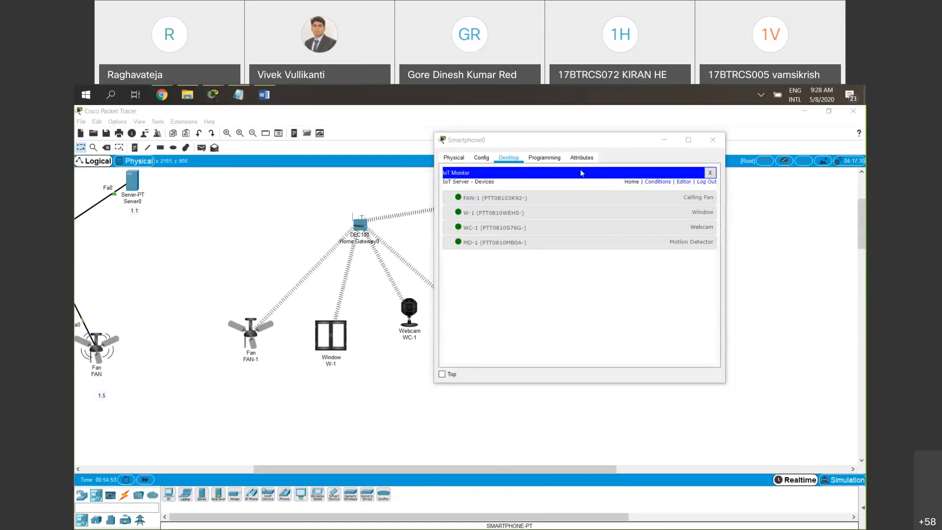
left_click_drag(426, 467, 510, 468)
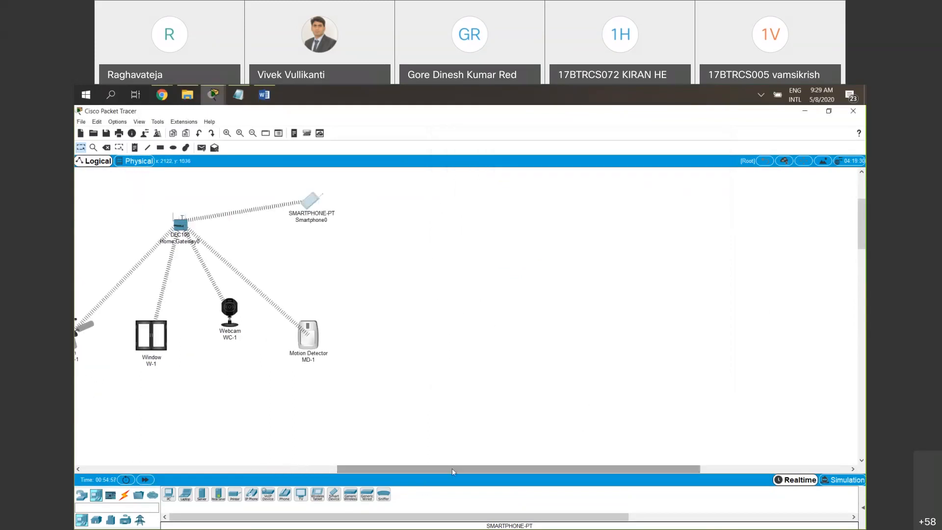
left_click_drag(452, 468, 402, 467)
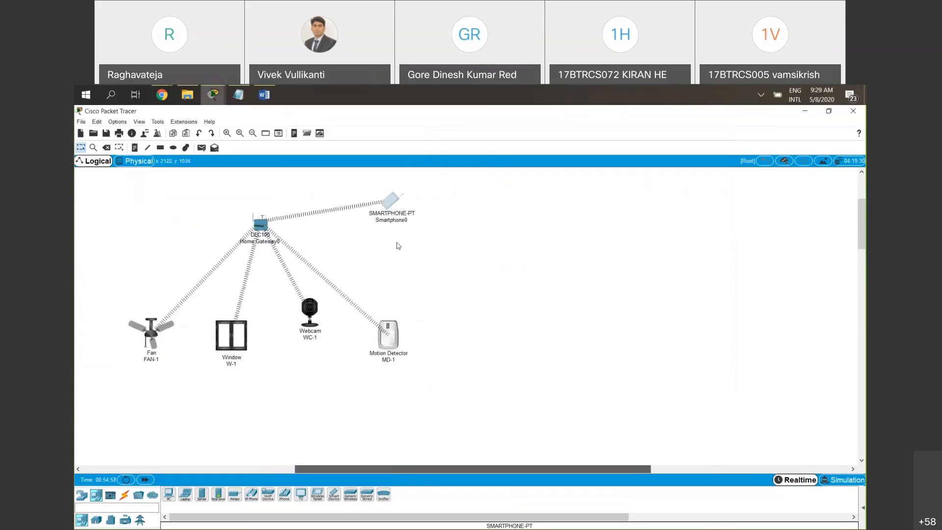
left_click(398, 202)
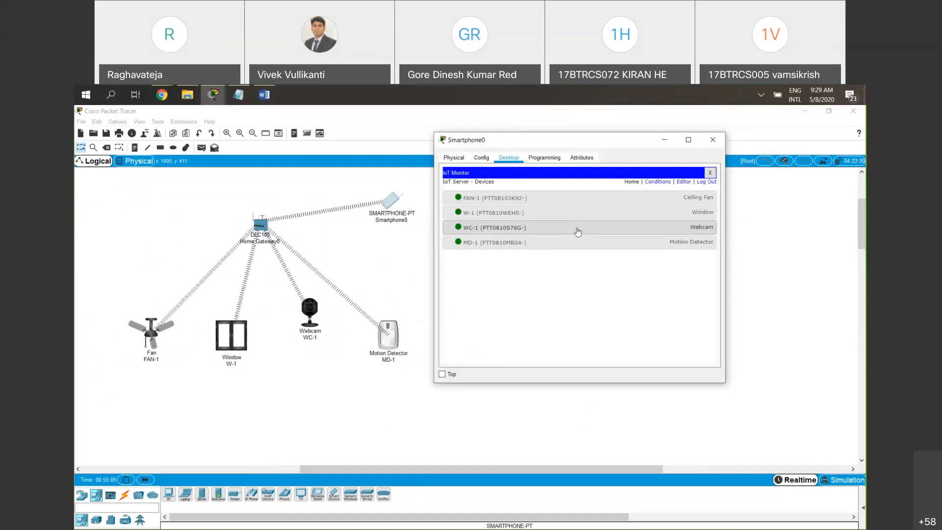
left_click(581, 212)
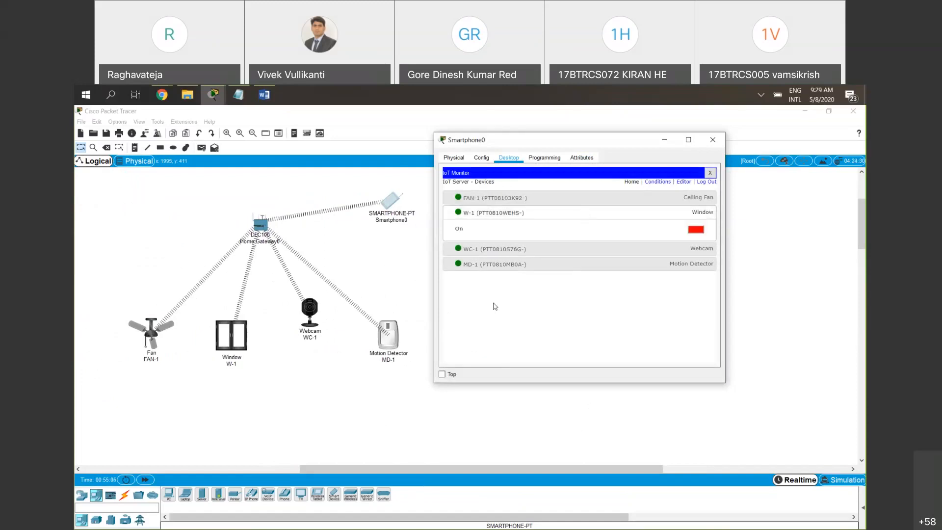
left_click(562, 267)
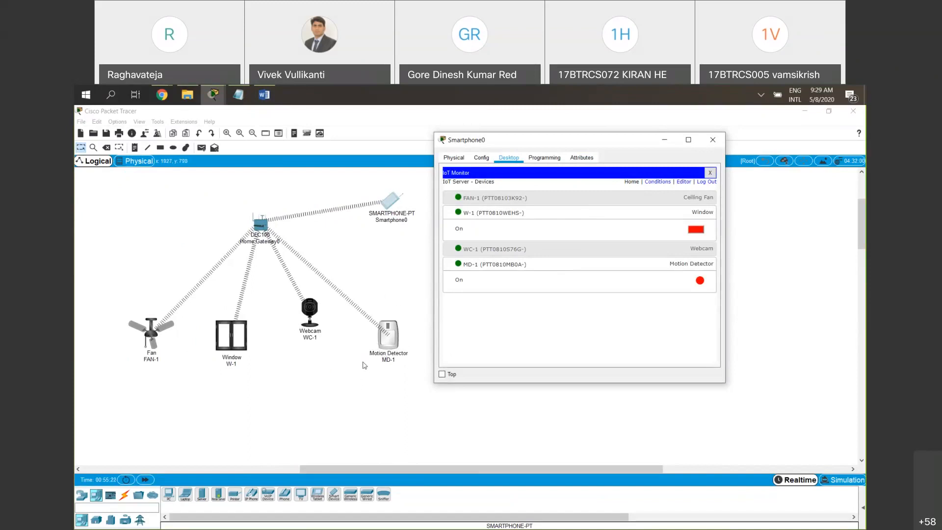
Add a condition rule named FAN-ON with the condition that MD-1 On is true
mouse_move(389, 339)
left_click(661, 182)
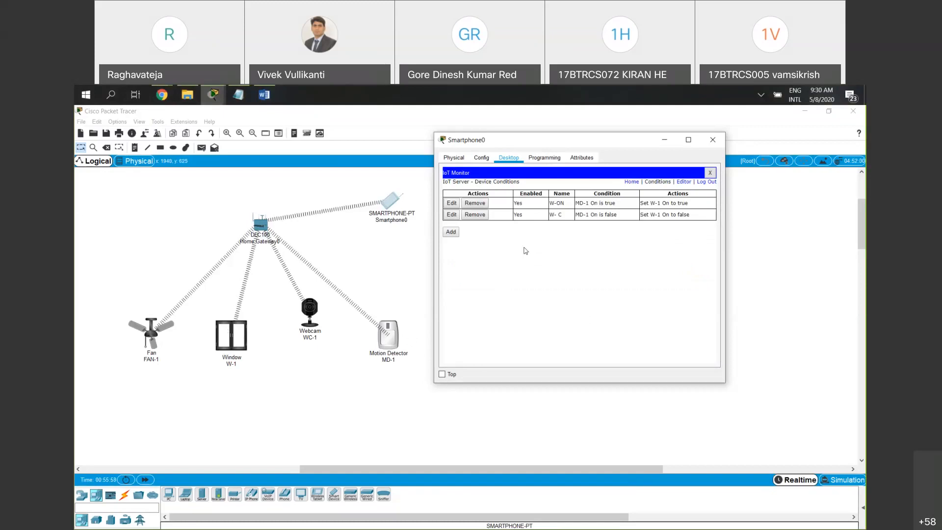
left_click(451, 233)
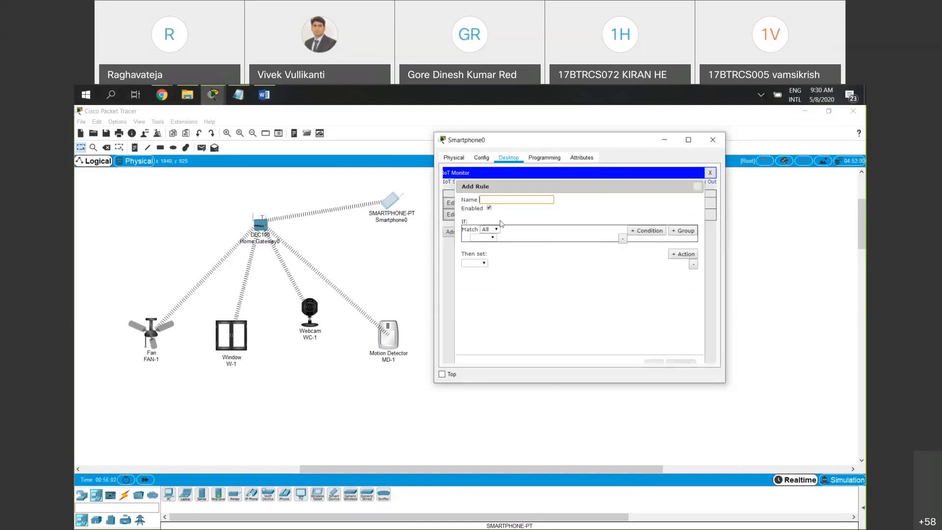
type("FAN-ON")
left_click(492, 237)
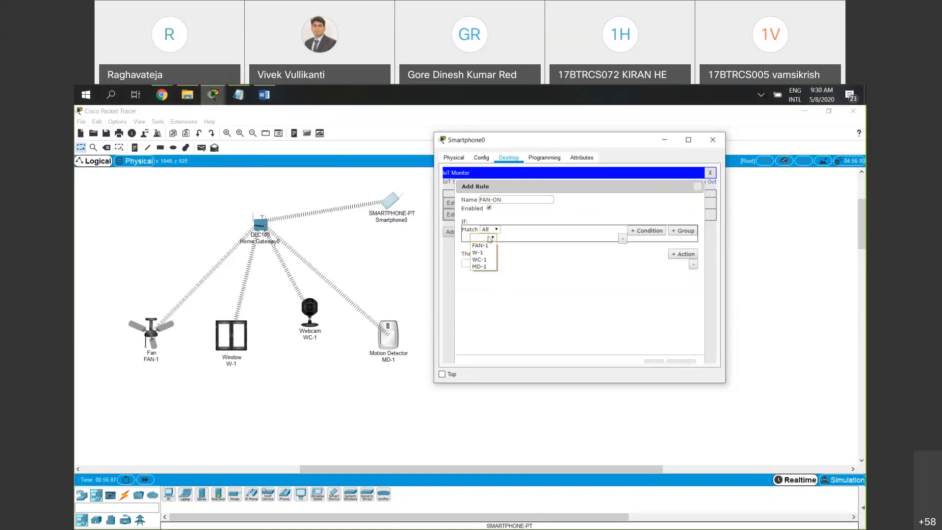
left_click(481, 267)
left_click(508, 244)
left_click(542, 238)
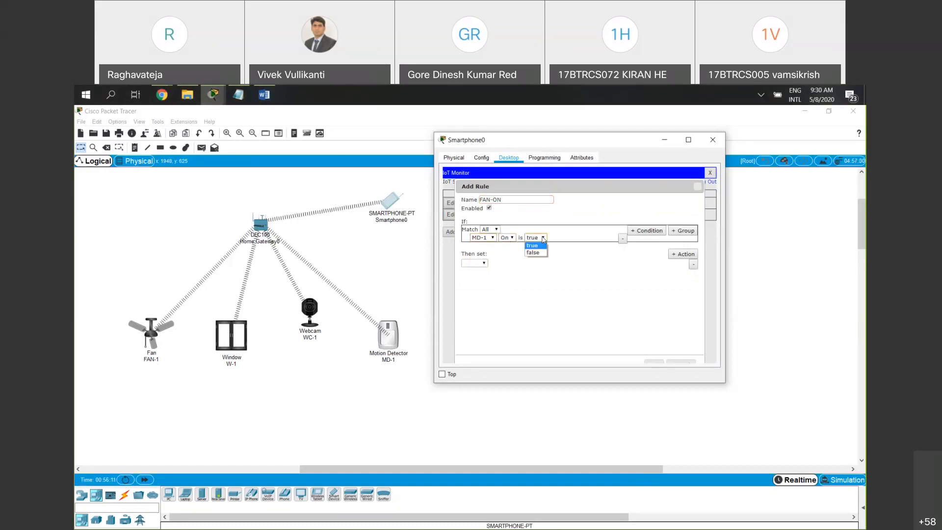
left_click(532, 245)
Set the FAN-ON rule's action to FAN-1 Status to High, and save the rule
left_click(473, 263)
left_click(472, 270)
left_click(505, 263)
left_click(502, 271)
left_click(538, 263)
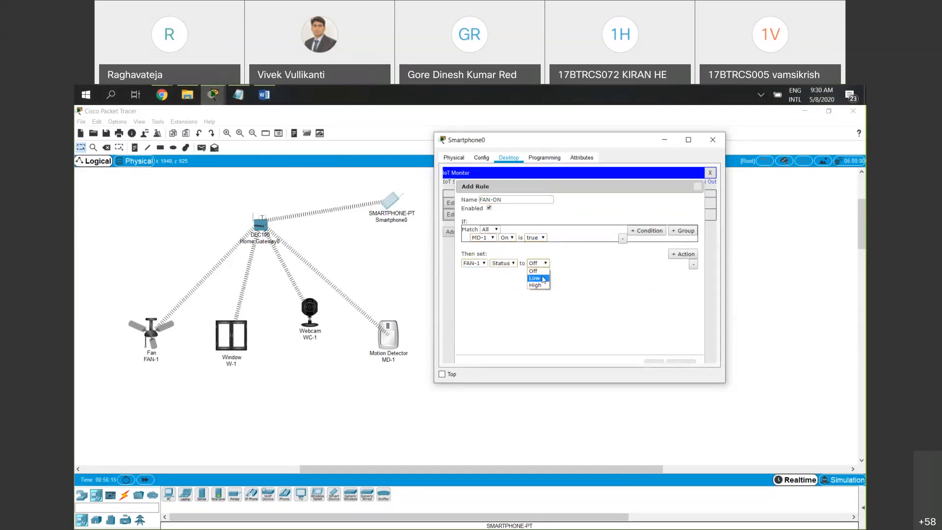
left_click(544, 284)
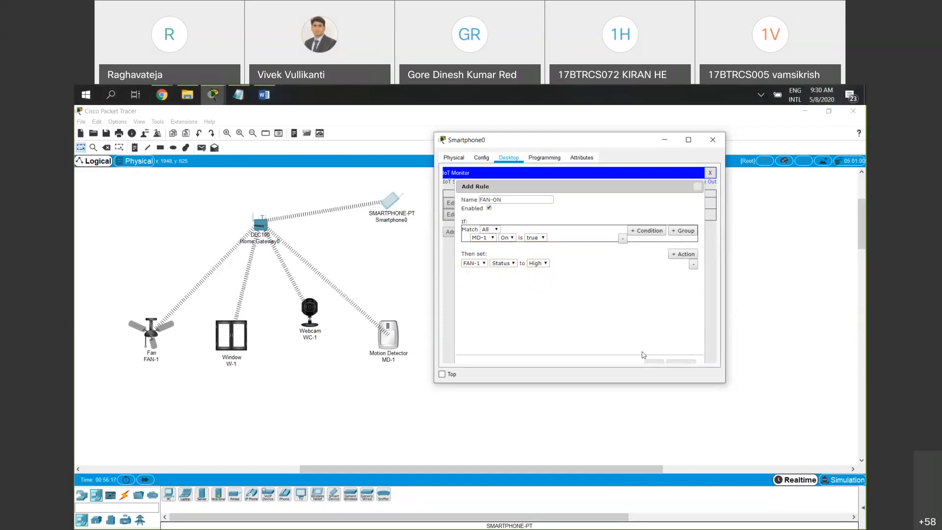
left_click(655, 361)
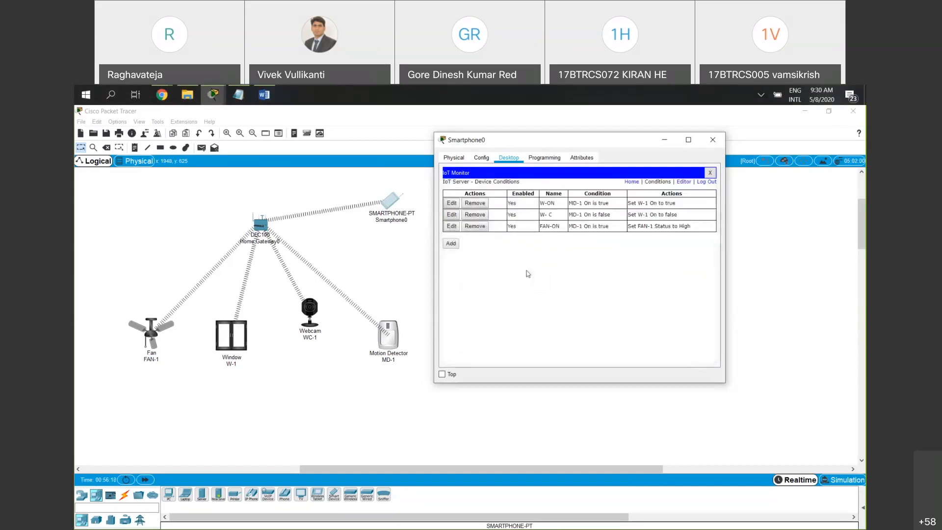
Add a condition rule named FAN- OFF with the condition that MD-1 On is false
left_click(449, 244)
left_click(512, 201)
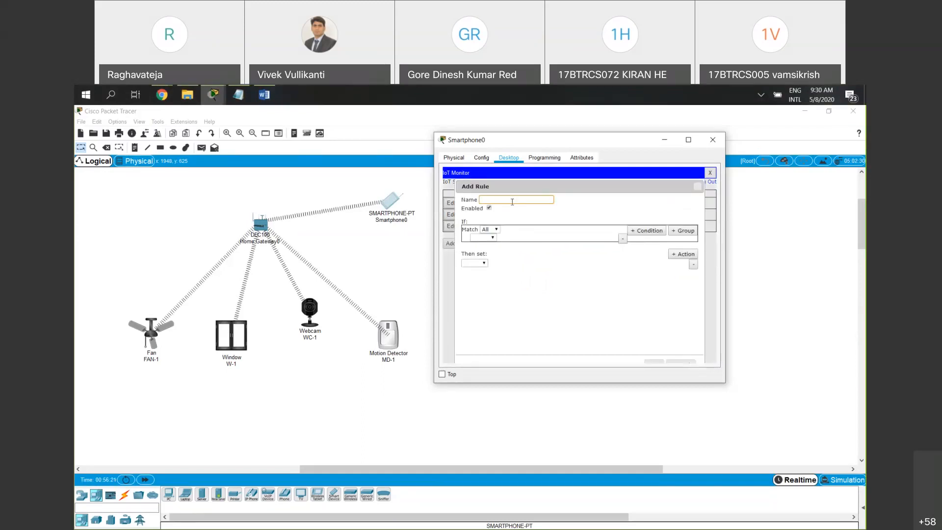
type("FAN- OFF")
left_click(483, 237)
left_click(491, 260)
left_click(512, 237)
left_click(508, 245)
left_click(535, 238)
left_click(539, 254)
Set the FAN- OFF rule's action to FAN-1 Status to Off, and save the rule
left_click(474, 263)
left_click(472, 269)
left_click(509, 263)
left_click(502, 270)
left_click(540, 263)
left_click(537, 271)
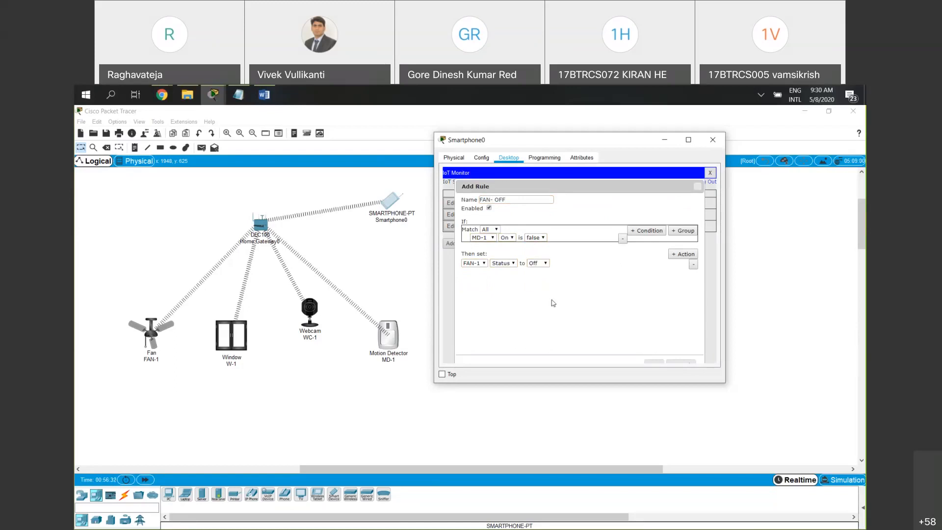
left_click(658, 363)
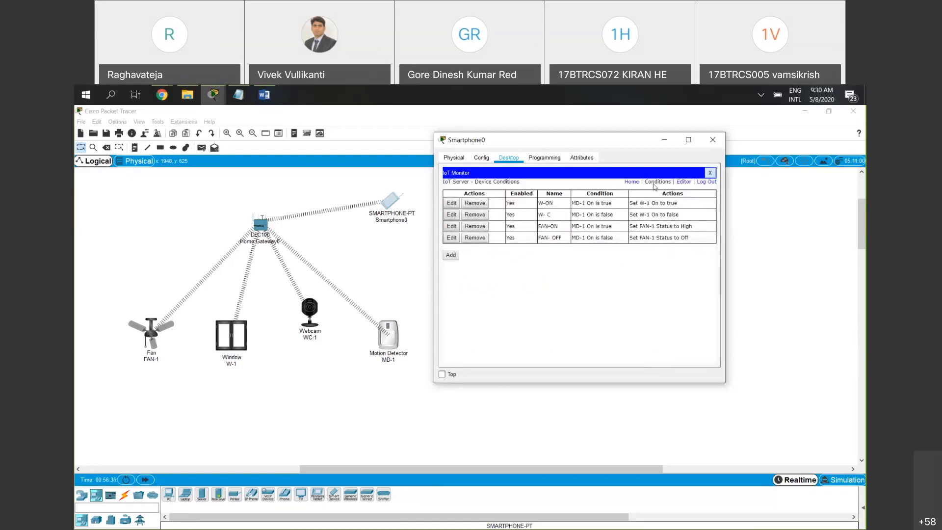
left_click(631, 182)
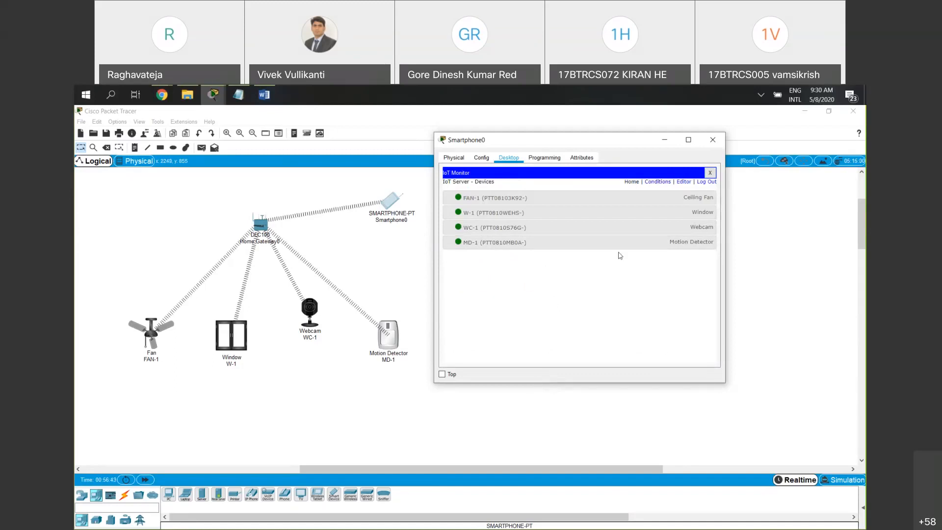
left_click(630, 241)
left_click(613, 201)
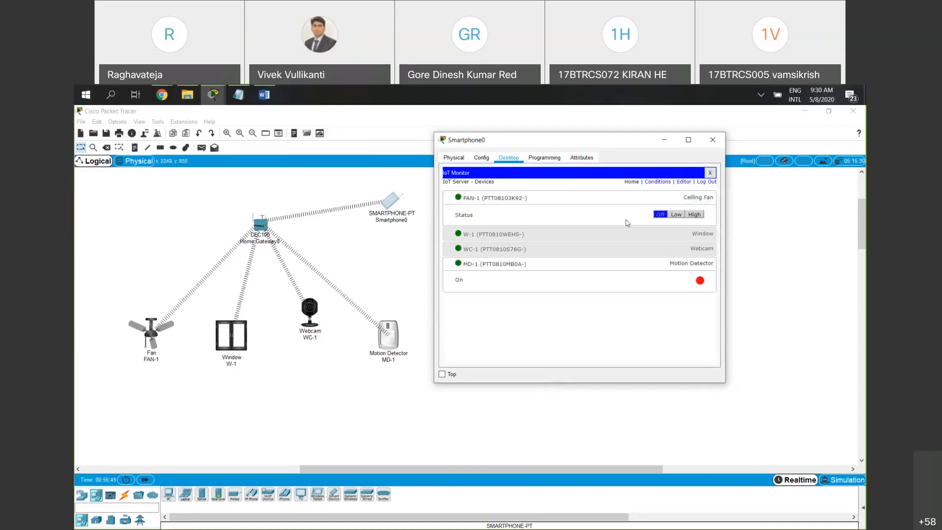
left_click(627, 239)
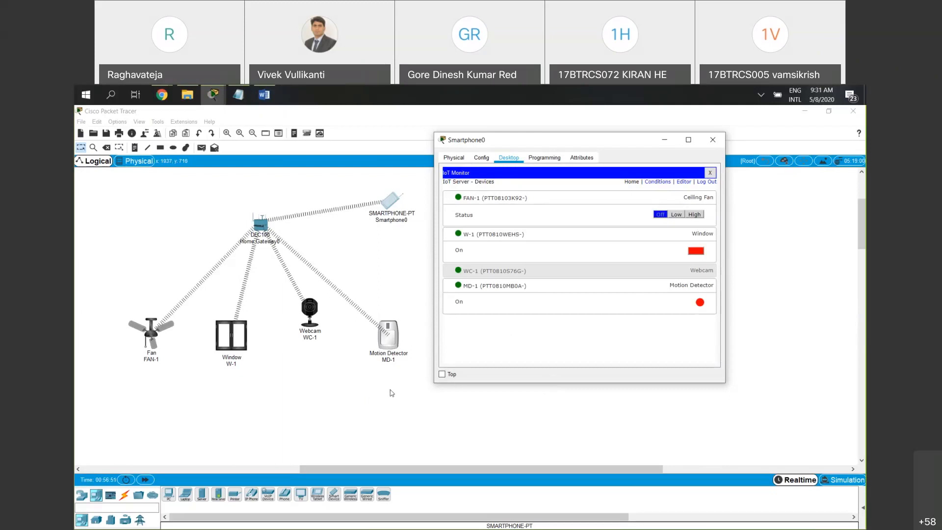
left_click(378, 402)
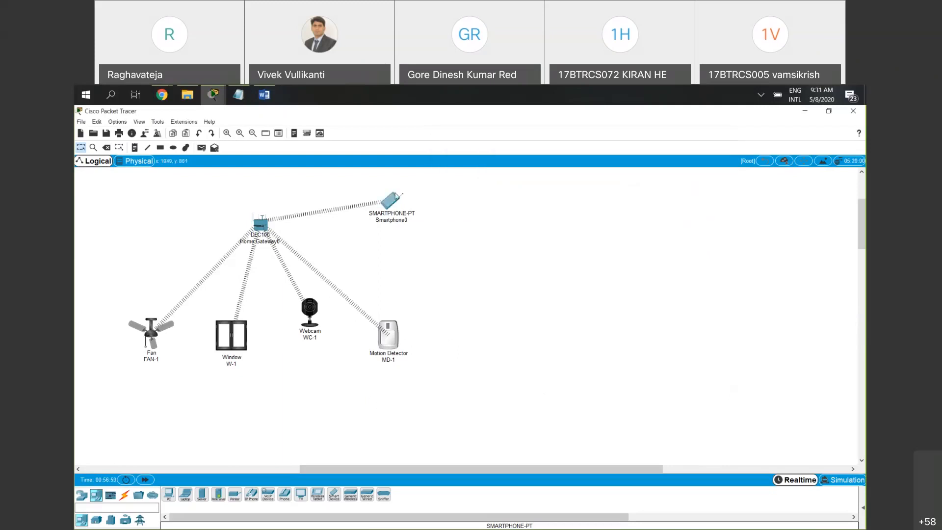
left_click(393, 199)
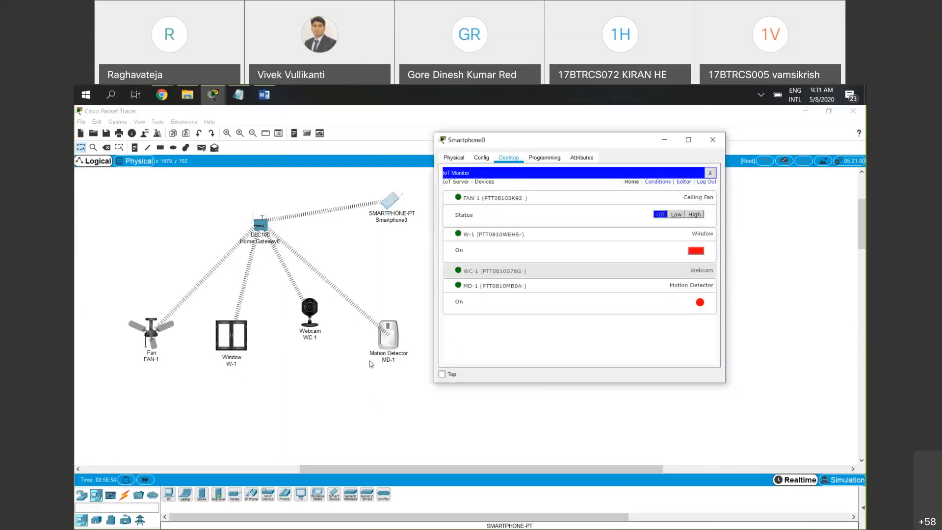
mouse_move(388, 336)
left_click(713, 145)
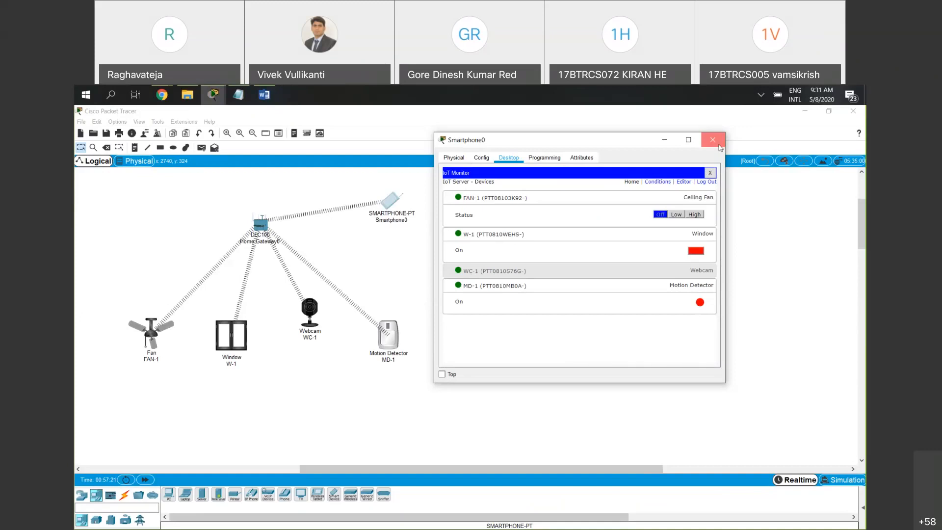
left_click(719, 146)
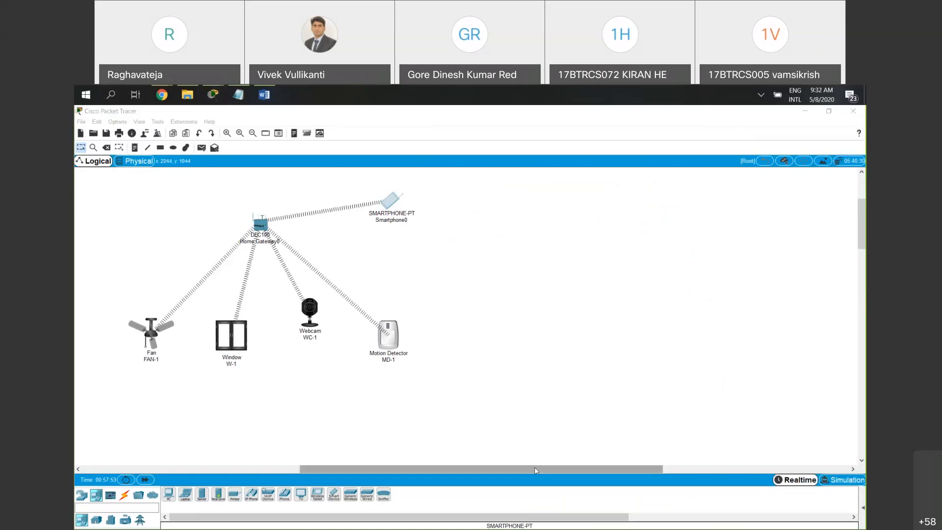
left_click_drag(534, 466, 504, 469)
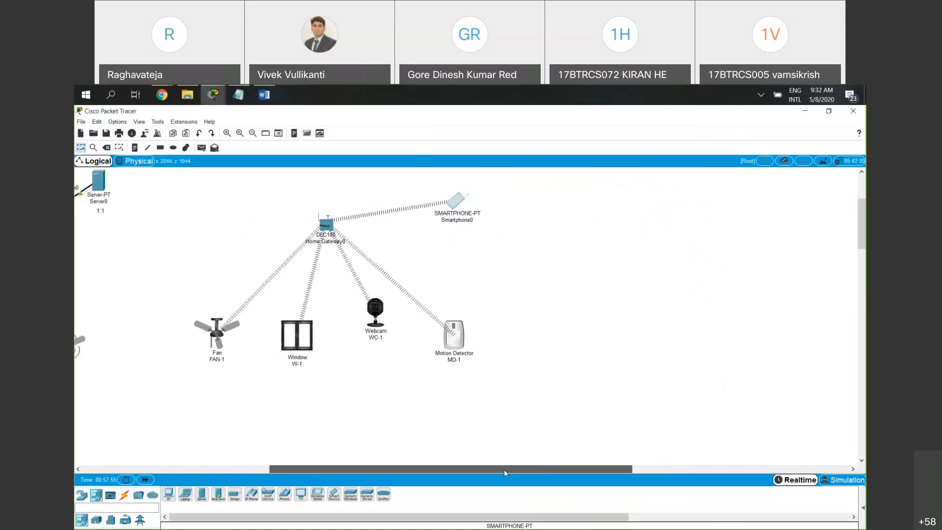